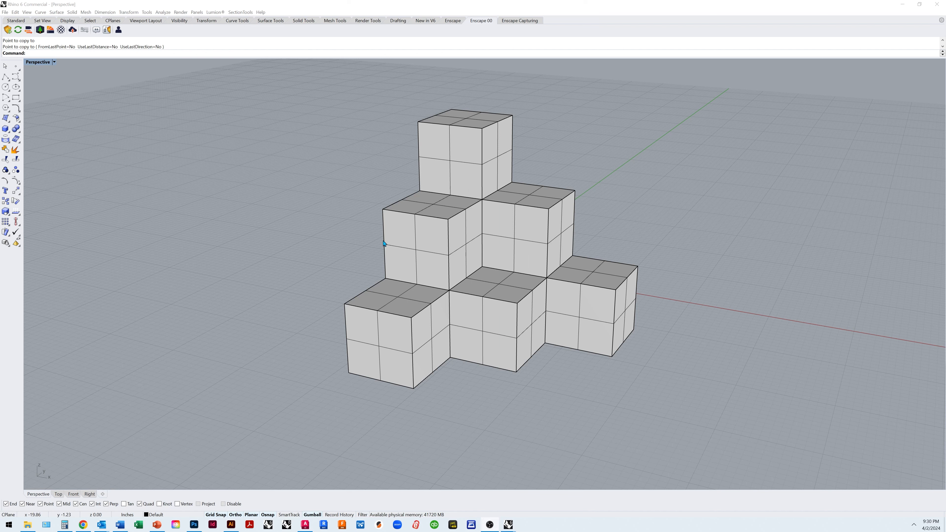
# Step: Orbit to a slightly higher perspective of the stacked cubes and open the Named Views manager over the model
pyautogui.click(542, 234)
pyautogui.moveTo(542, 234)
pyautogui.mouseDown()
pyautogui.moveTo(532, 231)
pyautogui.moveTo(545, 238)
pyautogui.mouseUp()
pyautogui.moveTo(516, 289); pyautogui.dragTo(514, 284)
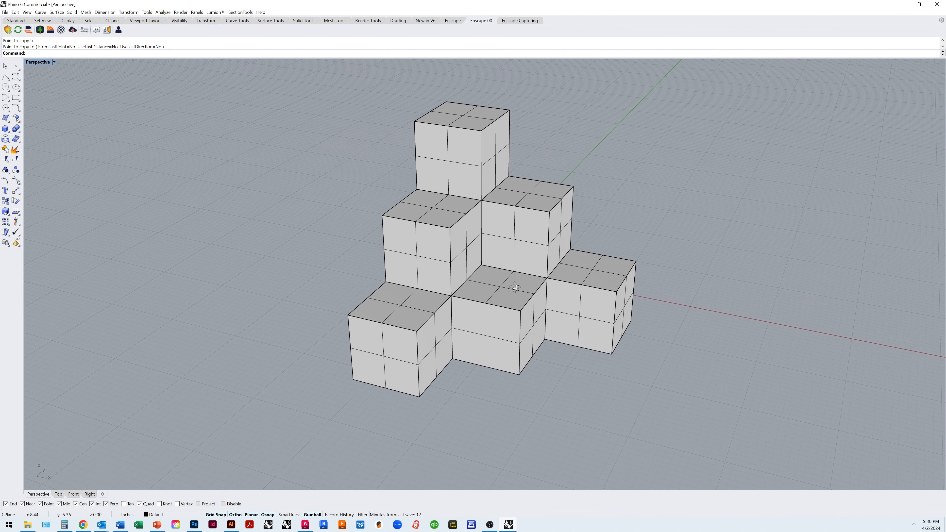
pyautogui.click(54, 63)
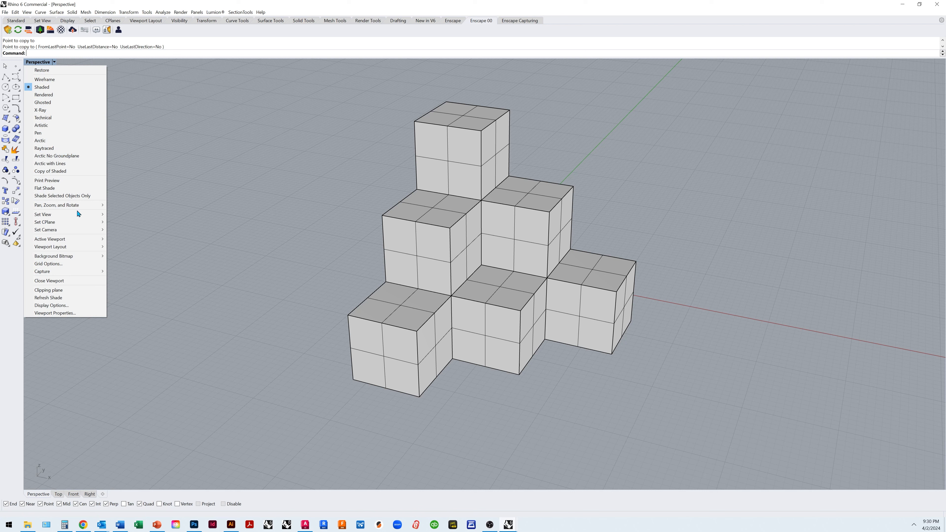
pyautogui.moveTo(81, 214)
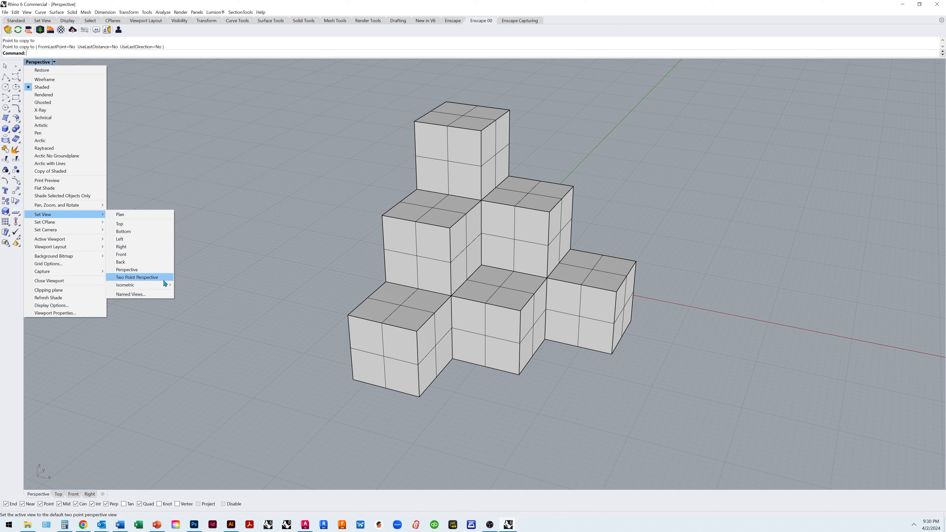
pyautogui.click(162, 297)
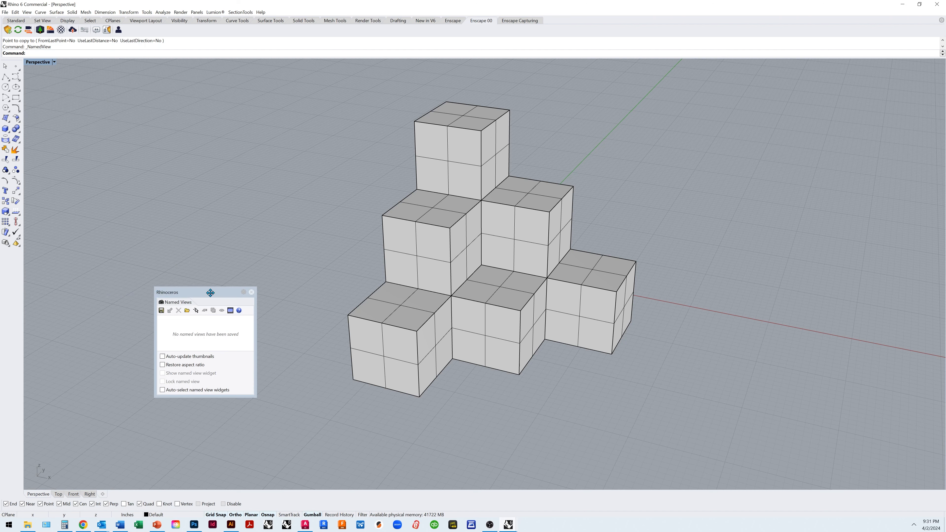
pyautogui.moveTo(212, 290); pyautogui.dragTo(465, 141)
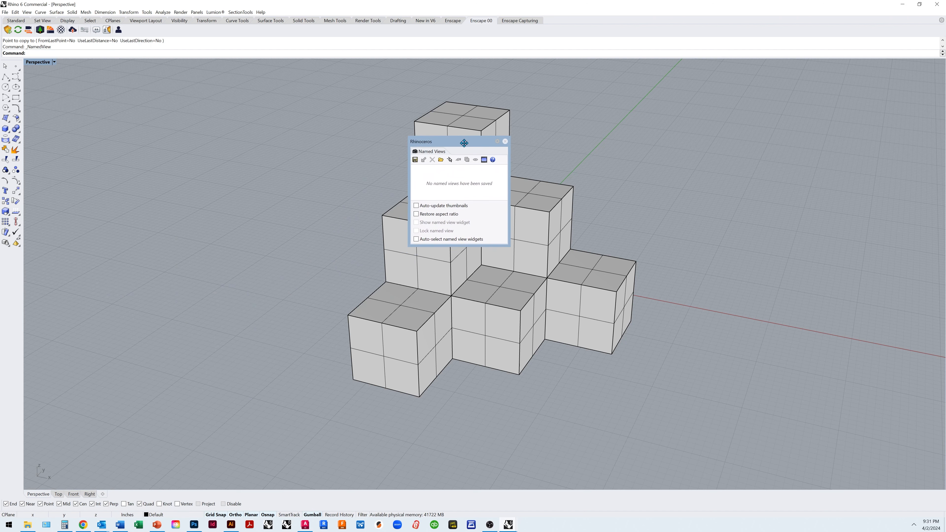
# Step: Save the current viewport as a named view called PERSPECTIVE_1 and close the Named Views manager
pyautogui.click(415, 161)
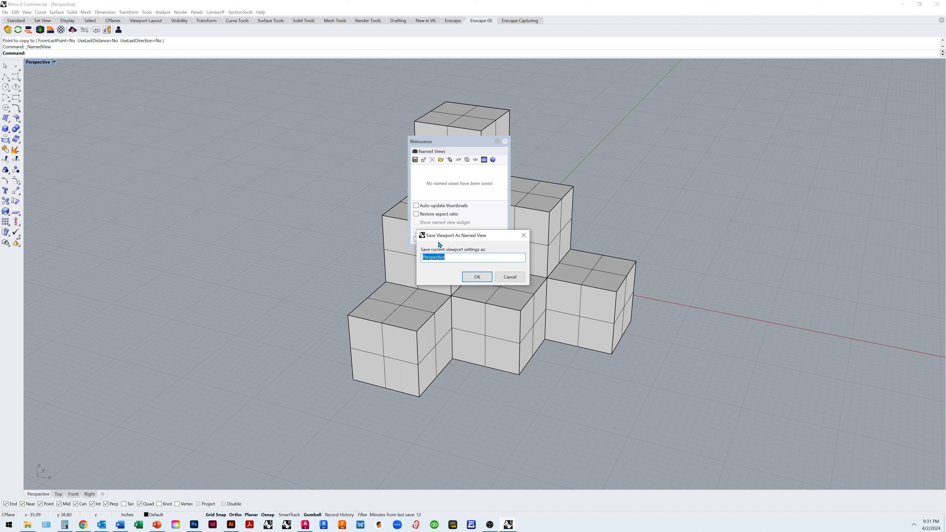
pyautogui.write('per')
pyautogui.press('BackSpace')
pyautogui.write('PERSPECTIVE_1')
pyautogui.click(478, 277)
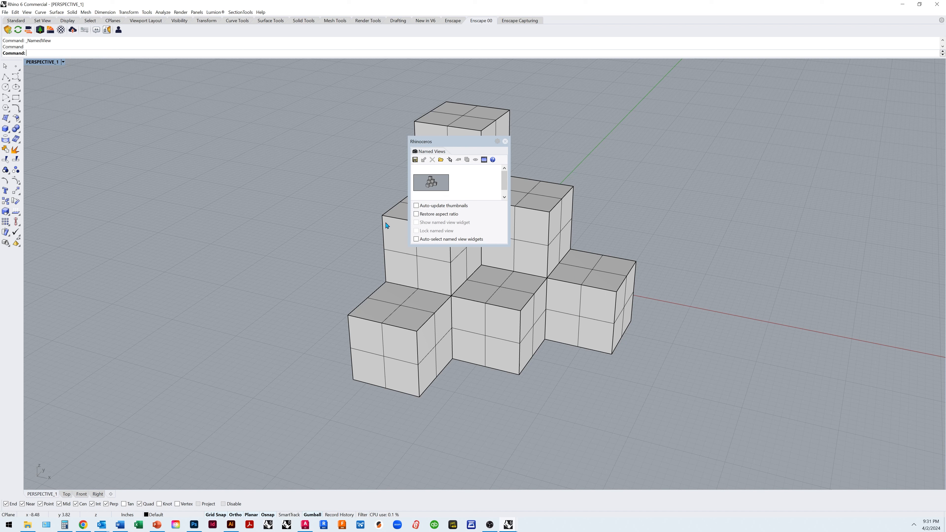
pyautogui.click(506, 142)
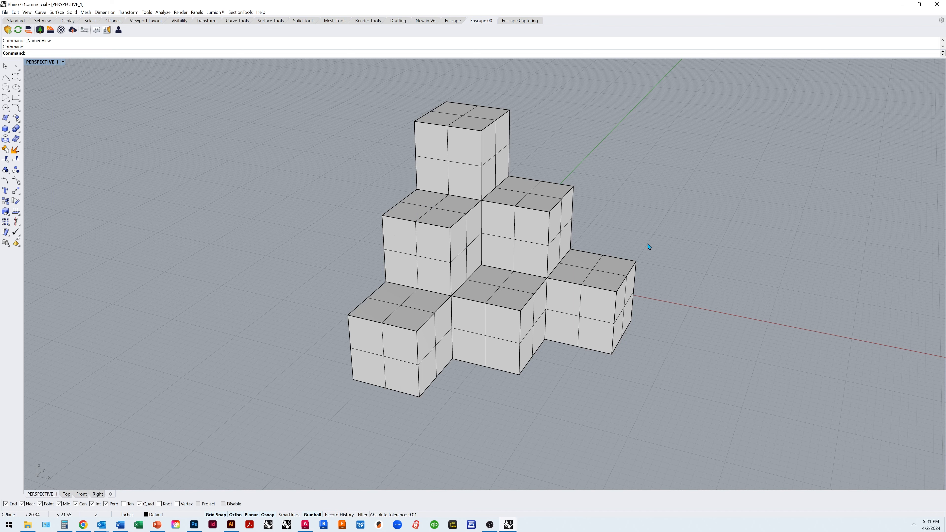
# Step: Orbit and zoom far away from the cubes and restore the saved view PERSPECTIVE_1
pyautogui.moveTo(657, 201); pyautogui.dragTo(599, 201)
pyautogui.scroll(-12, 429, 210)
pyautogui.scroll(-5, 430, 211)
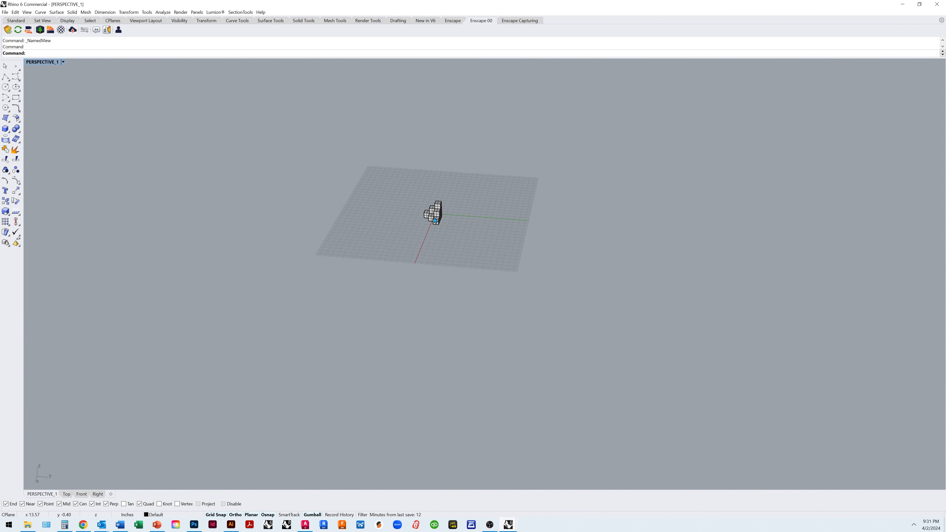
pyautogui.click(63, 62)
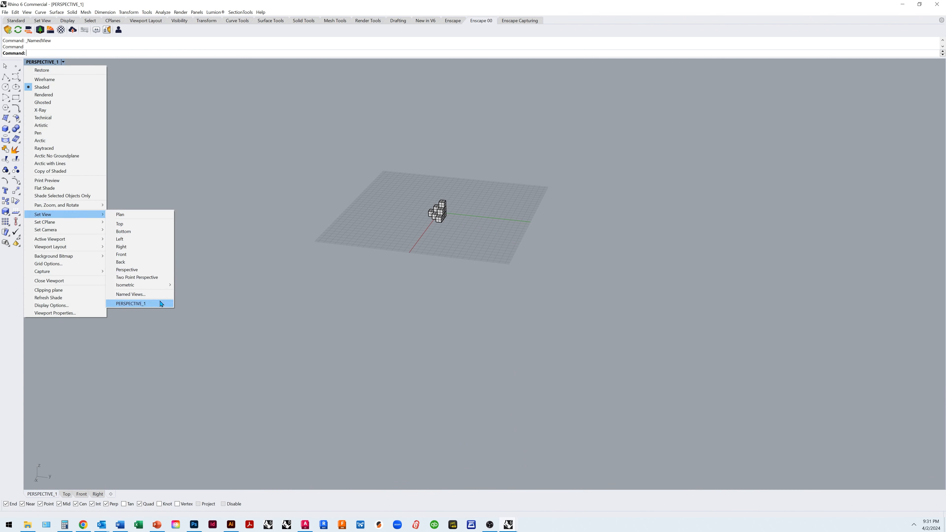
pyautogui.click(147, 304)
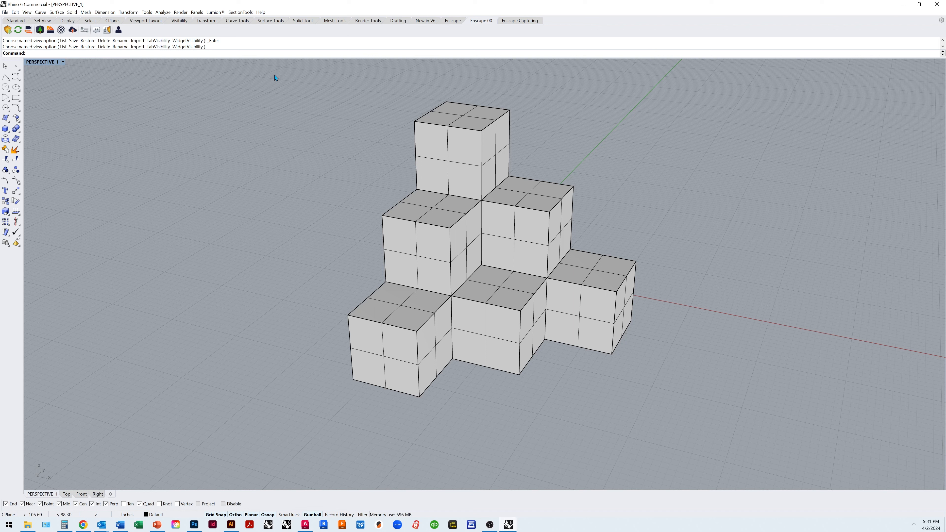
# Step: Run Make2D on all the cubes from the PERSPECTIVE_1 view, using the View projection and the Make2D layer name
pyautogui.moveTo(274, 74); pyautogui.dragTo(691, 444)
pyautogui.write('Make2D')
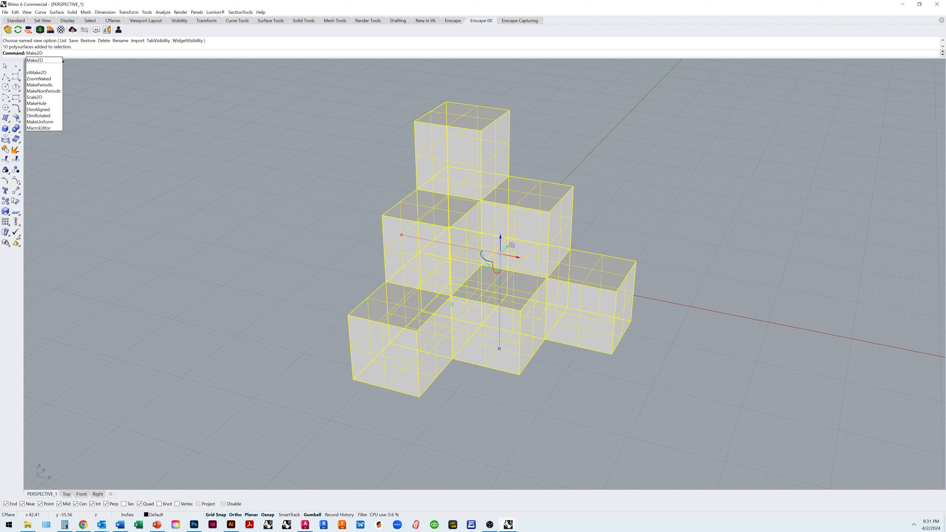
pyautogui.press('Return')
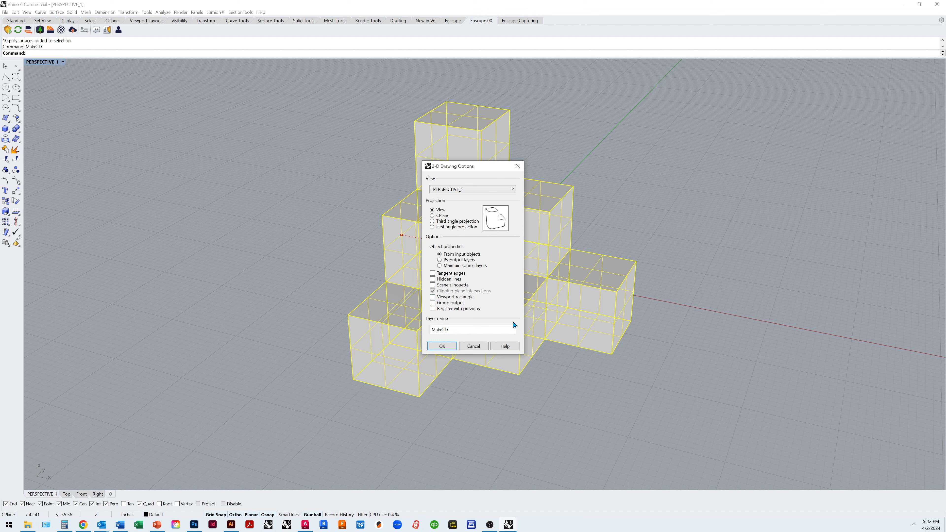
pyautogui.click(445, 345)
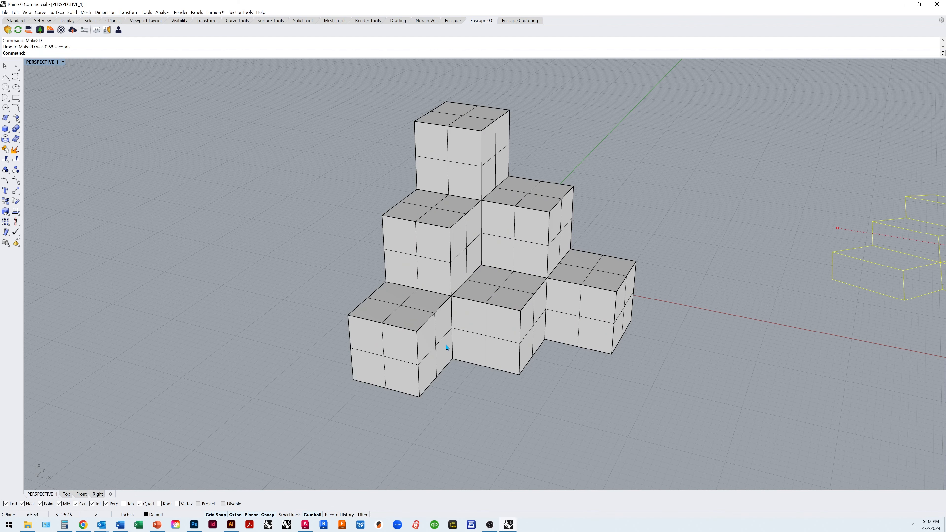
# Step: Show the four-viewport layout, frame the flattened cube linework in the Top view and clear the selection
pyautogui.doubleClick(38, 62)
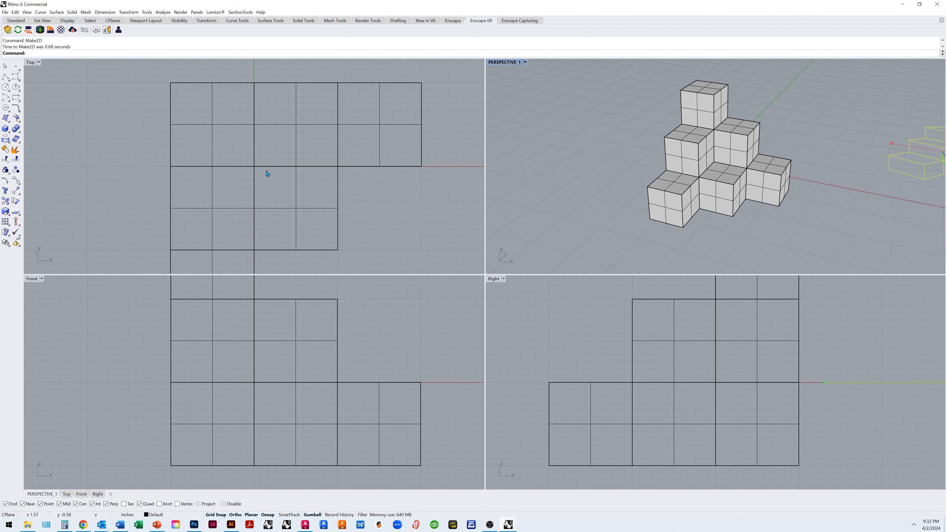
pyautogui.scroll(-5, 264, 176)
pyautogui.scroll(-2, 259, 177)
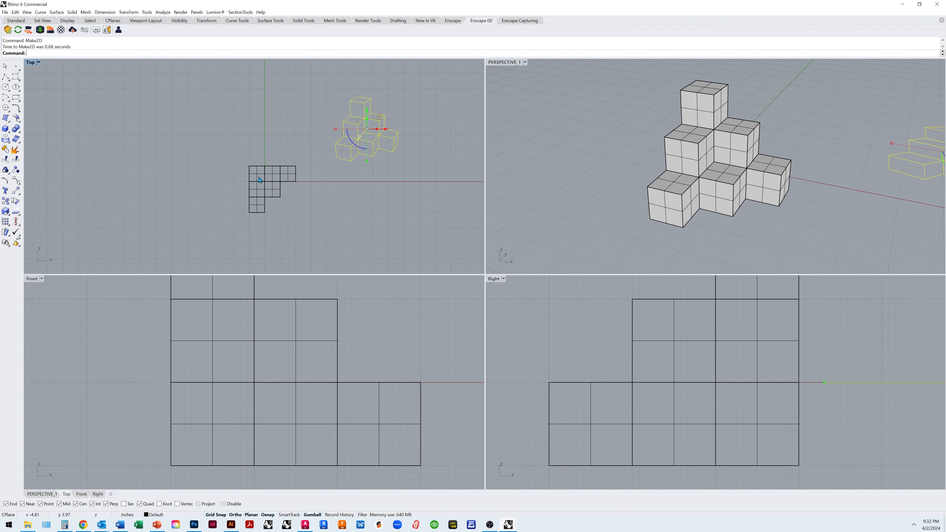
pyautogui.click(334, 139)
pyautogui.scroll(6, 358, 110)
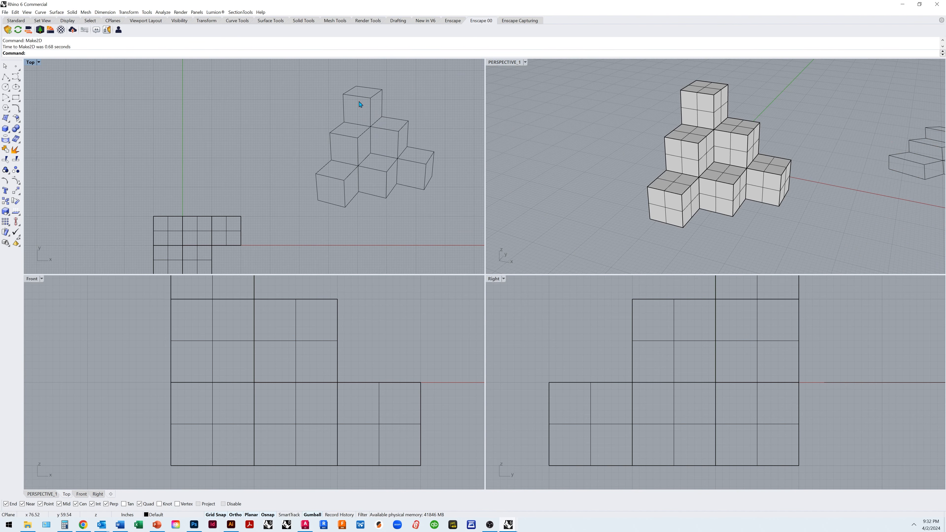
pyautogui.scroll(-3, 304, 100)
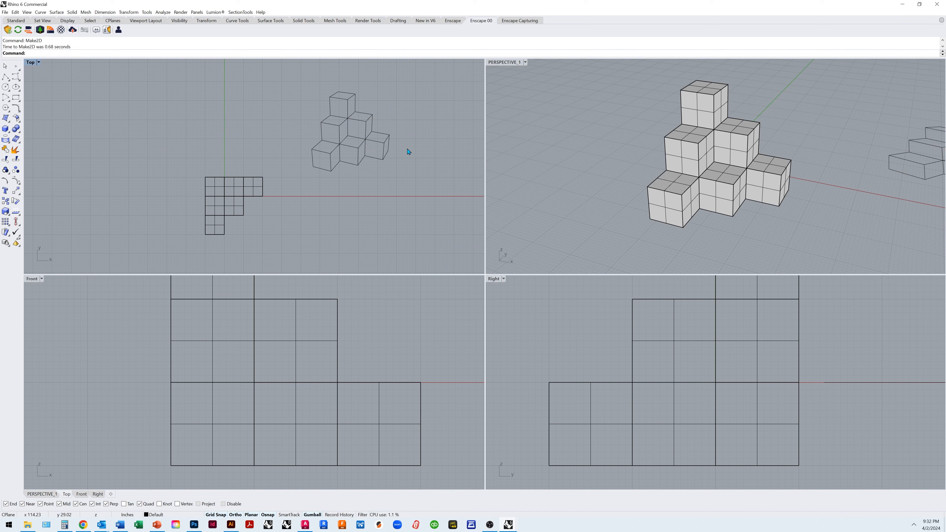
# Step: Select all the flattened cube curves in the Top view, leaving out the 3D cubes
pyautogui.click(345, 113)
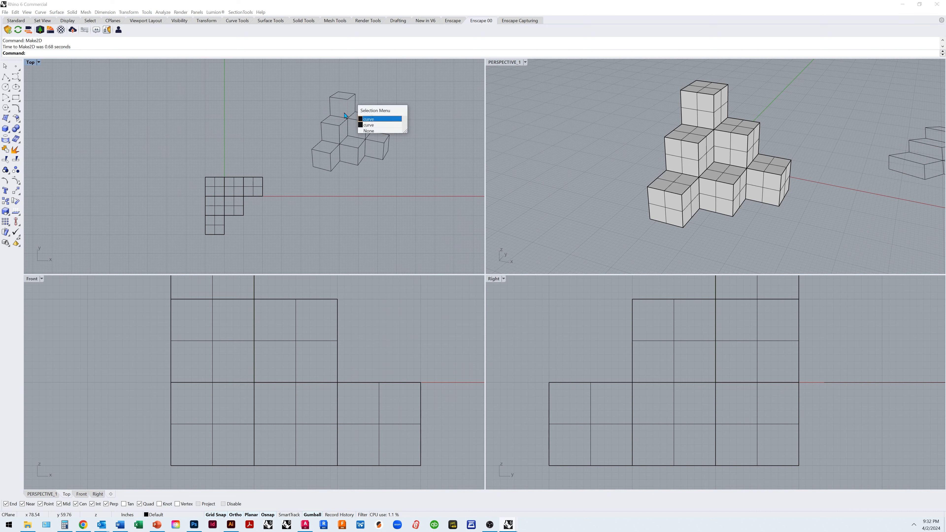
pyautogui.click(380, 119)
pyautogui.moveTo(292, 75); pyautogui.dragTo(399, 182)
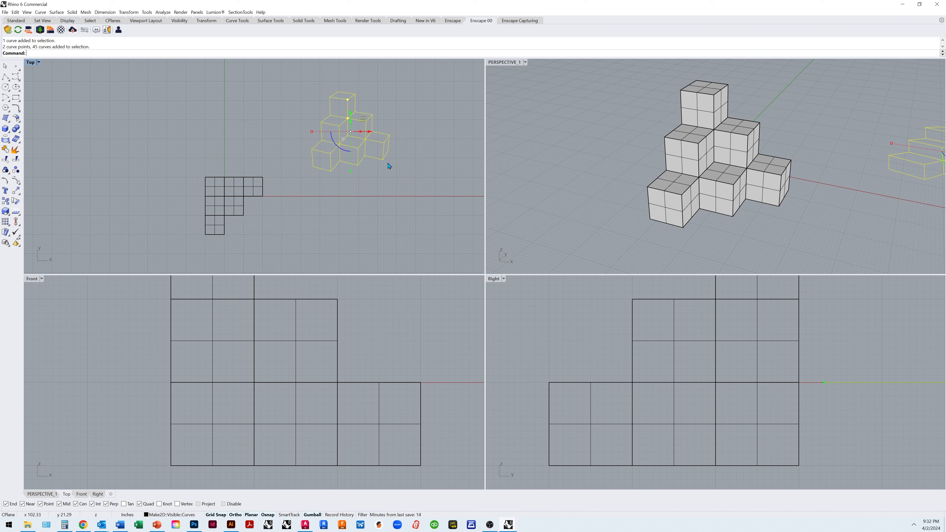
pyautogui.click(382, 190)
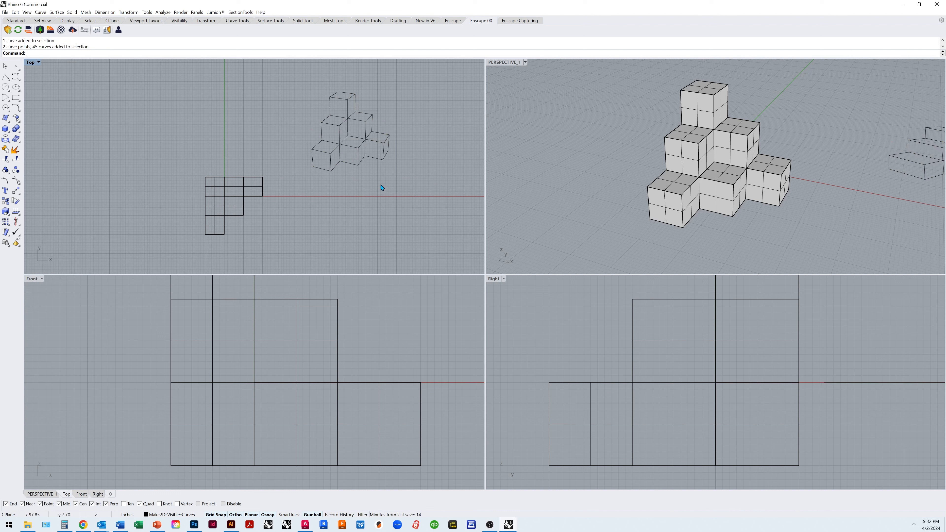
pyautogui.moveTo(294, 79)
pyautogui.mouseDown()
pyautogui.moveTo(401, 170)
pyautogui.moveTo(407, 187)
pyautogui.mouseUp()
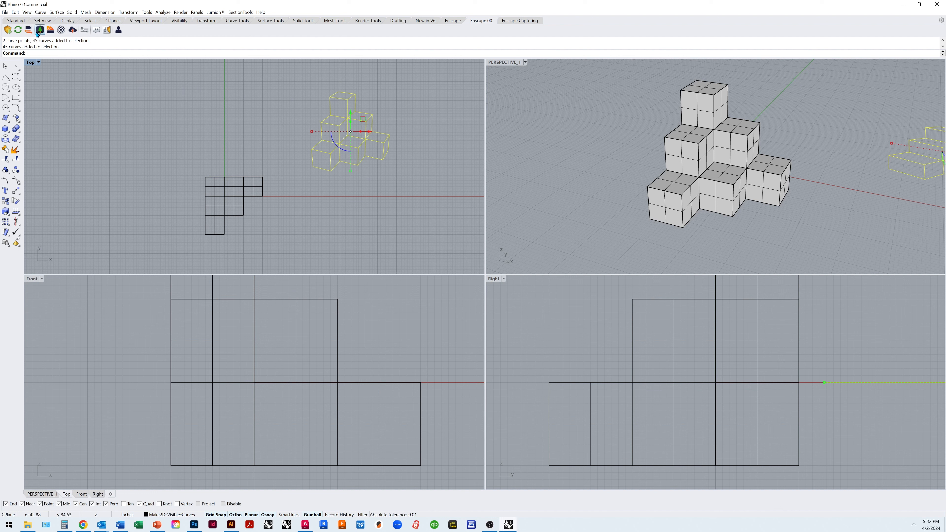
# Step: Start exporting the selected curves to the Desktop in Adobe Illustrator (*.ai) format
pyautogui.click(5, 12)
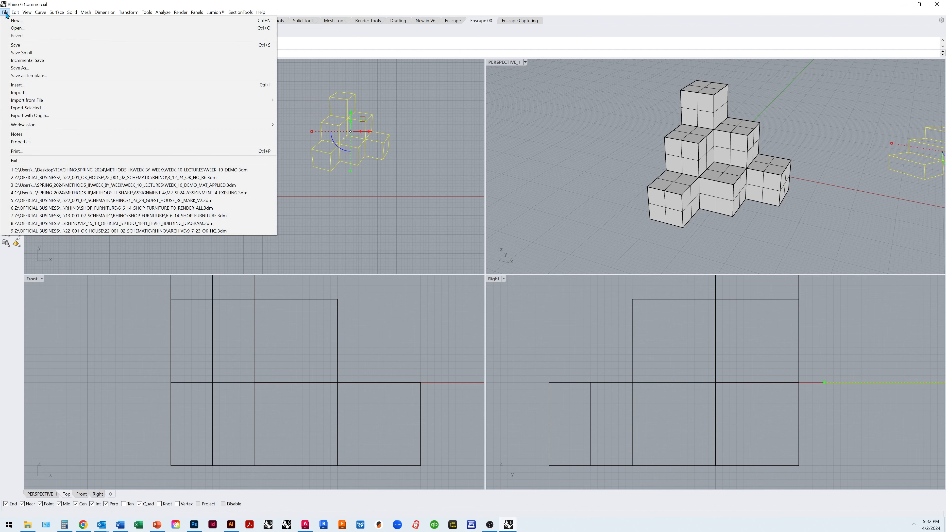
pyautogui.click(50, 109)
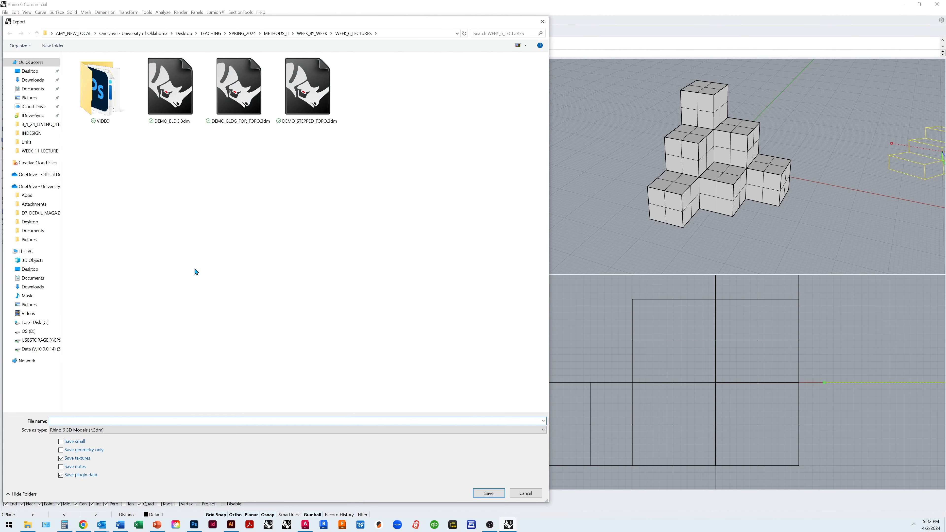
pyautogui.click(32, 73)
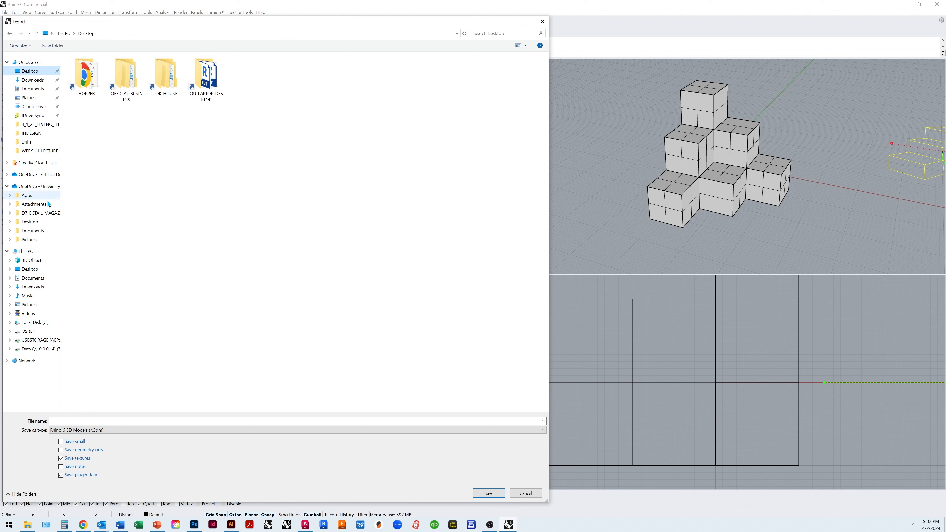
pyautogui.click(80, 420)
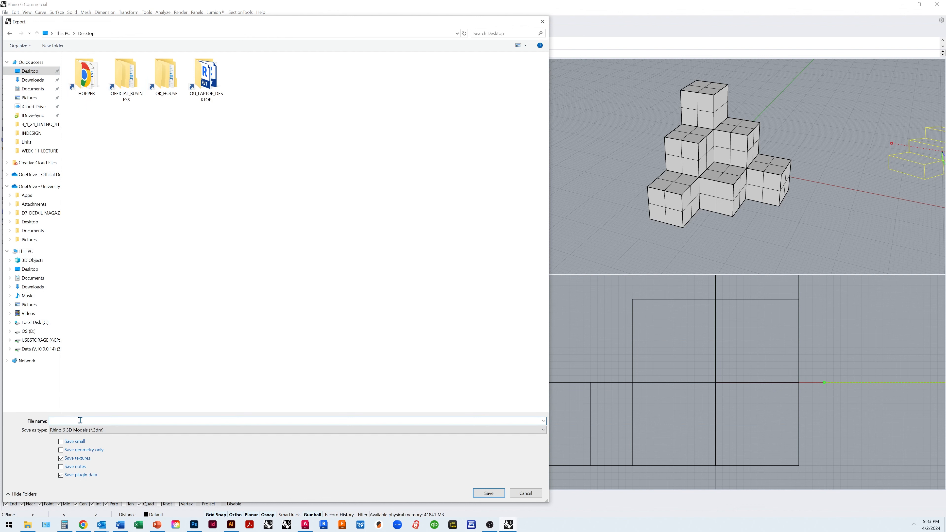
pyautogui.click(118, 432)
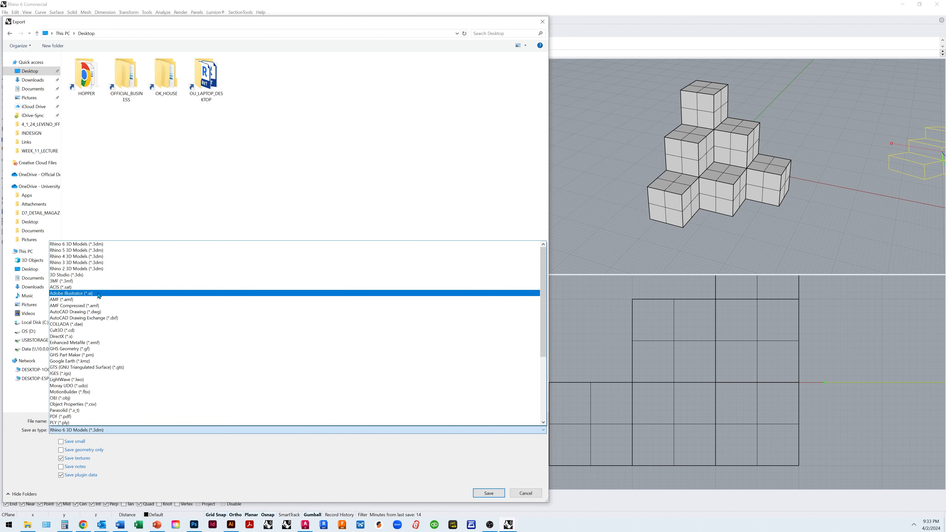
pyautogui.click(99, 296)
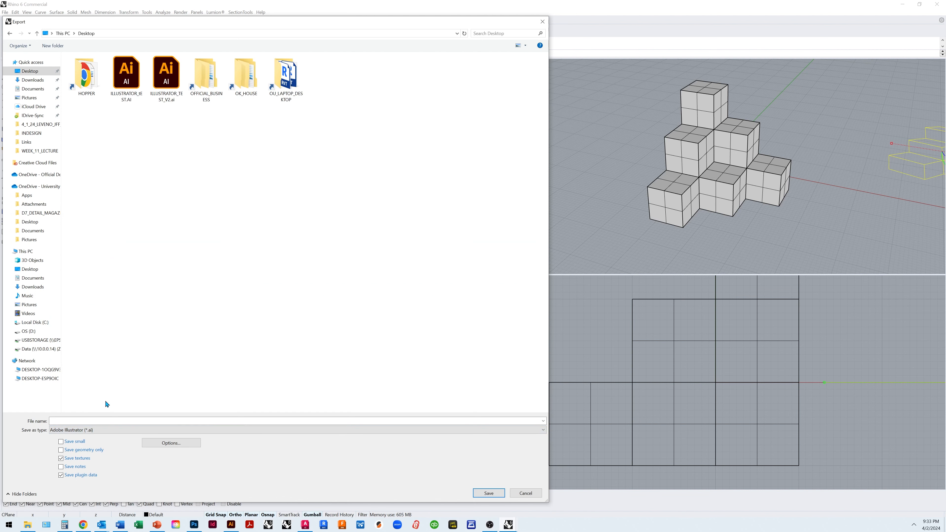
# Step: Name the export file ILLUSTRATOR_1 and export it as a snapshot of the current view in RGB
pyautogui.click(89, 422)
pyautogui.write('ILLUSTRA')
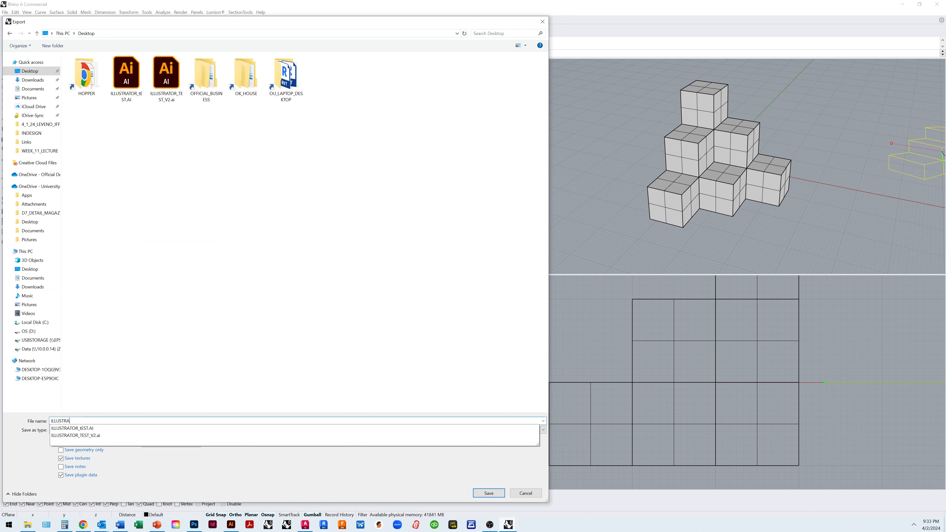
pyautogui.write('TOR_1')
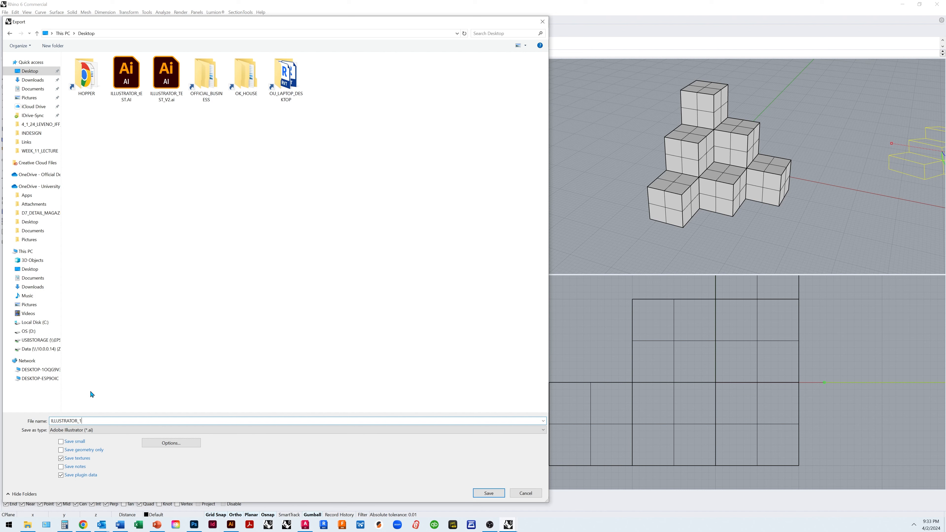
pyautogui.click(495, 494)
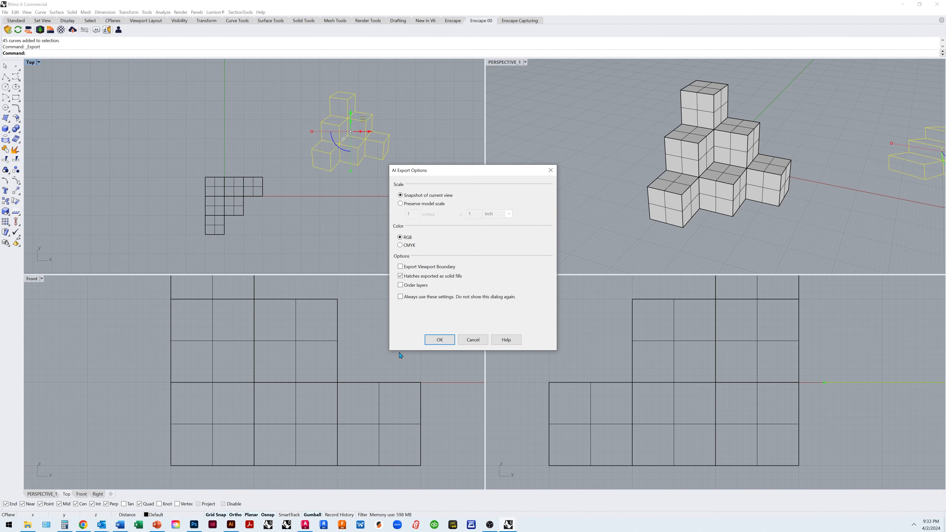
pyautogui.click(439, 341)
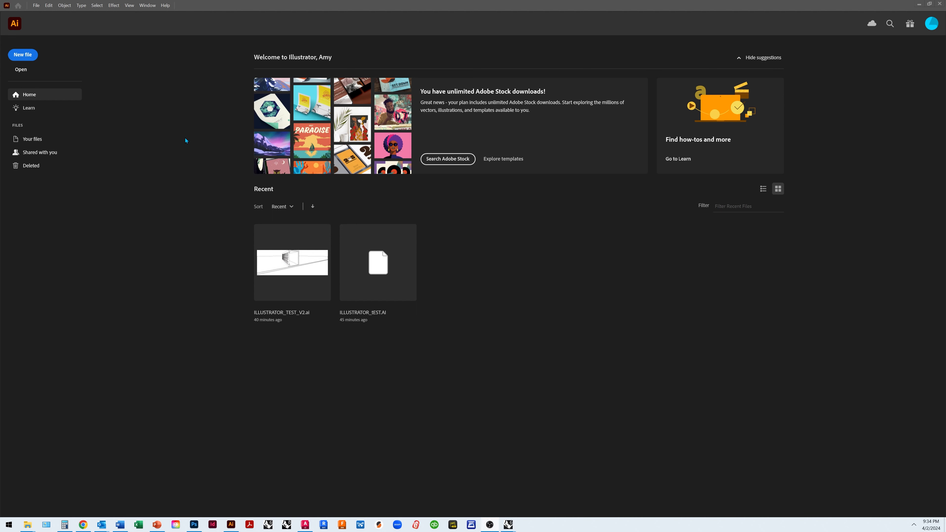
# Step: Switch to Adobe Illustrator and open the exported file ILLUSTRATOR_1.AI from the Desktop
pyautogui.click(337, 63)
pyautogui.click(36, 5)
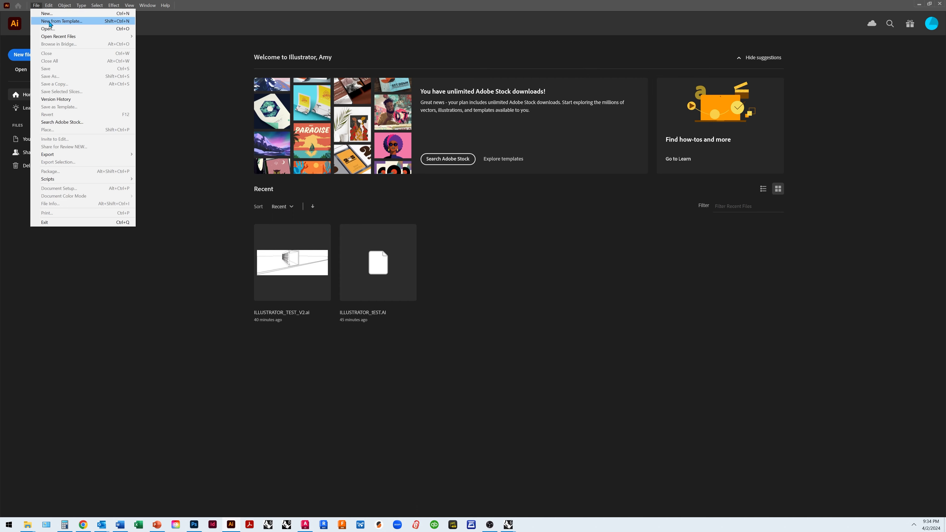
pyautogui.click(53, 31)
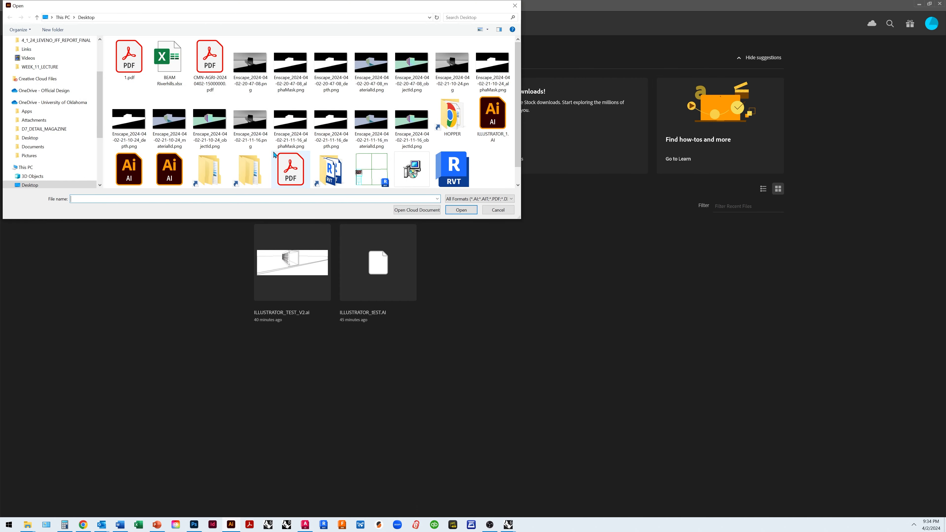
pyautogui.click(488, 126)
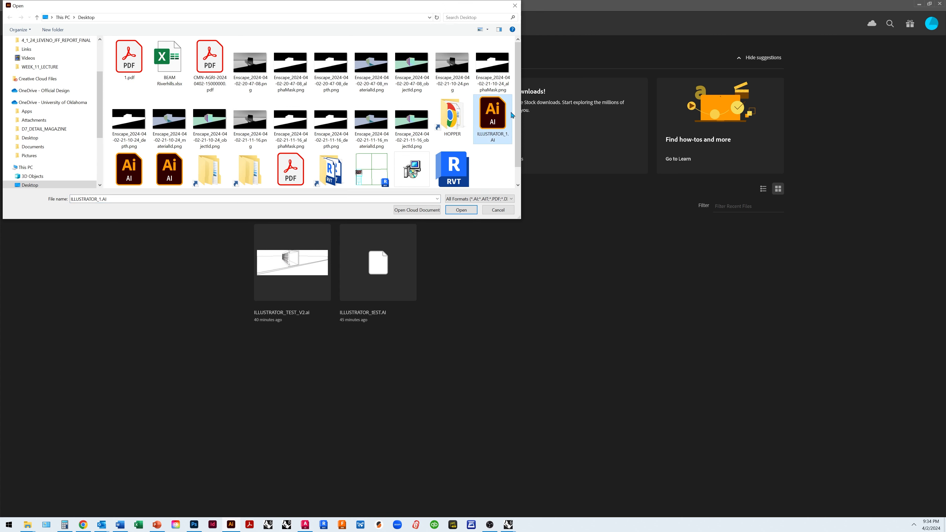
pyautogui.click(461, 210)
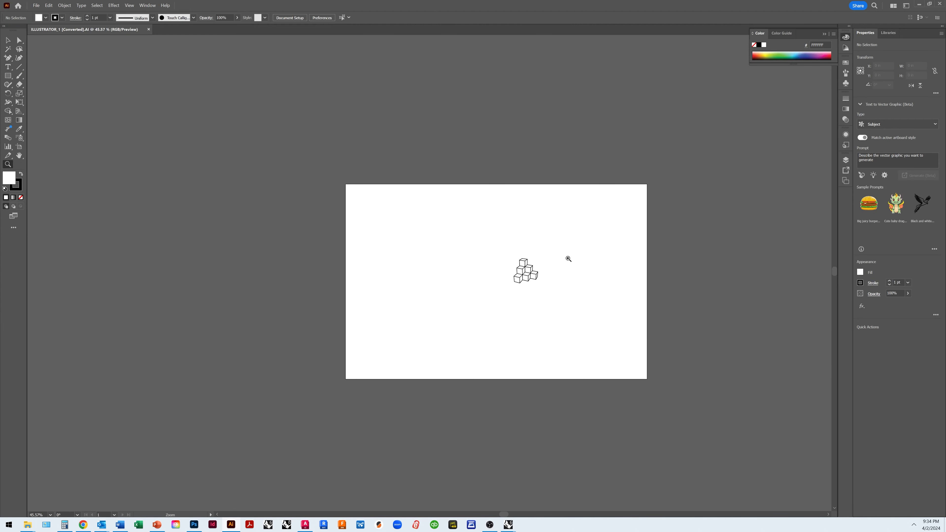
# Step: Enlarge all the cube linework proportionally to about 9.27 by 9.5 in and position it near the middle of the artboard
pyautogui.scroll(3, 564, 306)
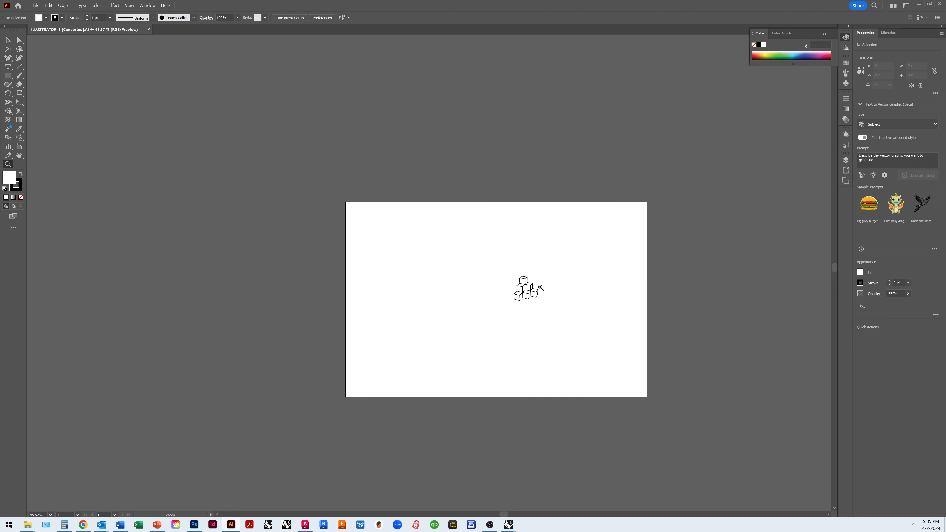
pyautogui.scroll(1, 562, 315)
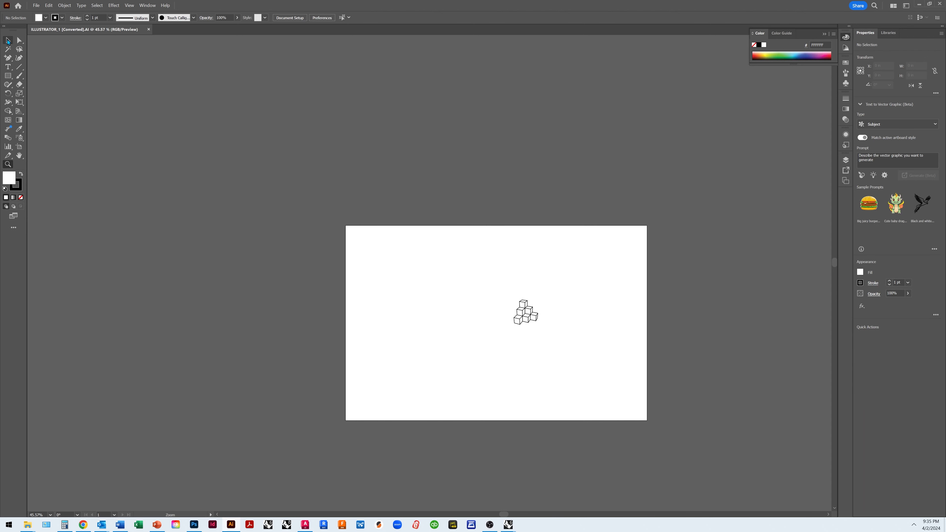
pyautogui.click(8, 40)
pyautogui.click(530, 311)
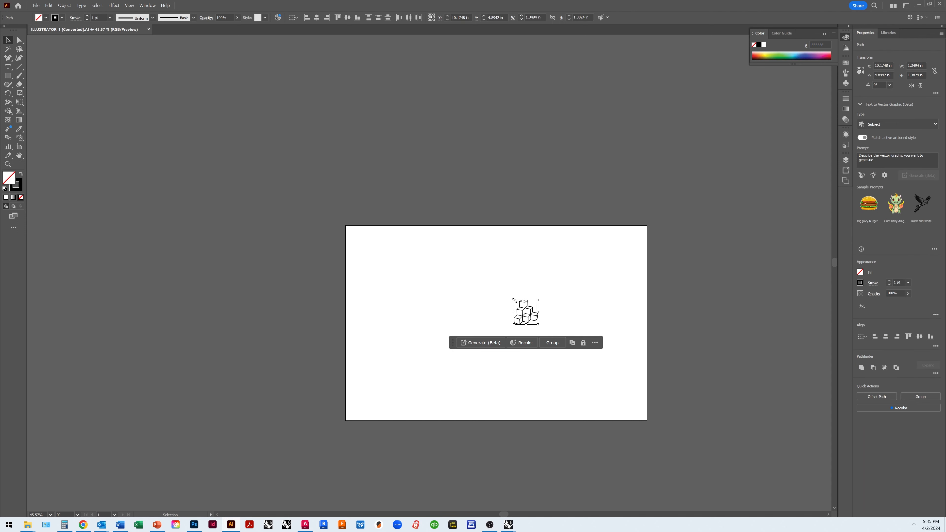
pyautogui.click(585, 307)
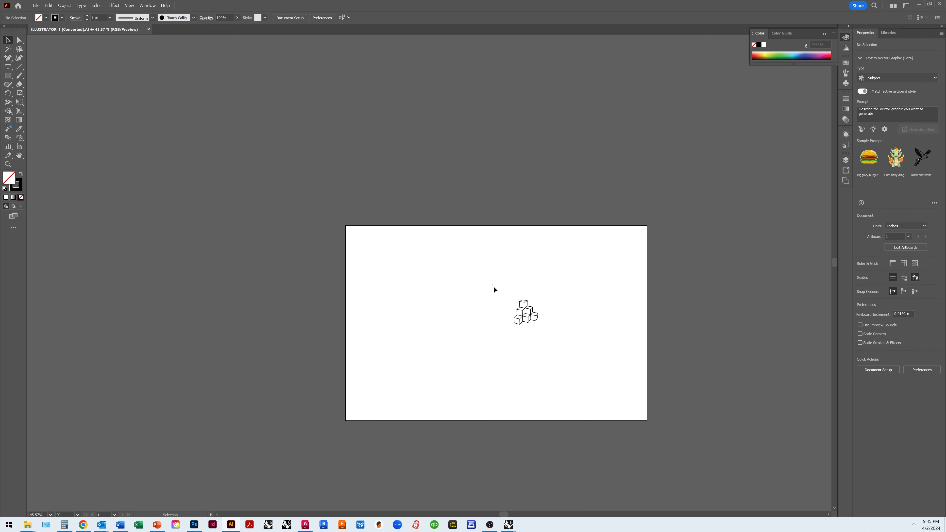
pyautogui.click(561, 341)
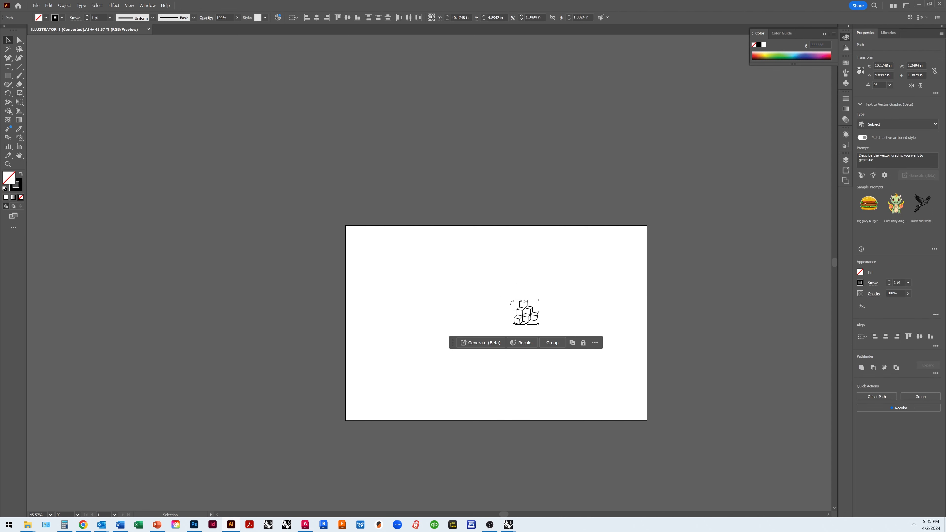
pyautogui.moveTo(514, 300); pyautogui.dragTo(414, 248)
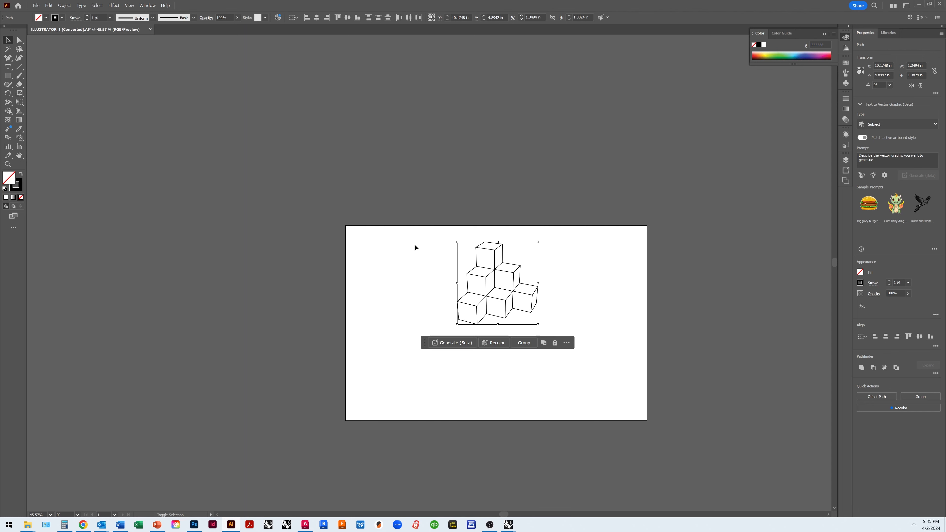
pyautogui.moveTo(458, 324); pyautogui.dragTo(402, 381)
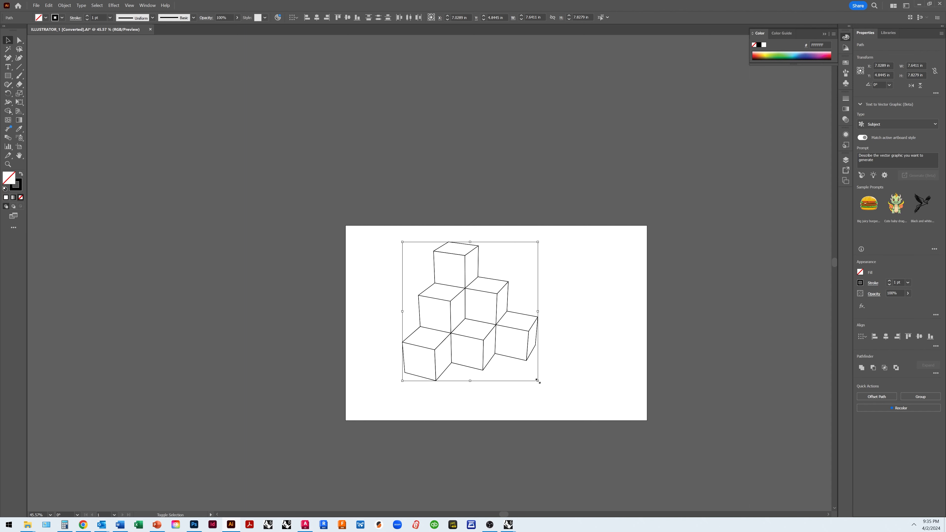
pyautogui.moveTo(537, 381); pyautogui.dragTo(581, 412)
pyautogui.moveTo(501, 385); pyautogui.dragTo(506, 382)
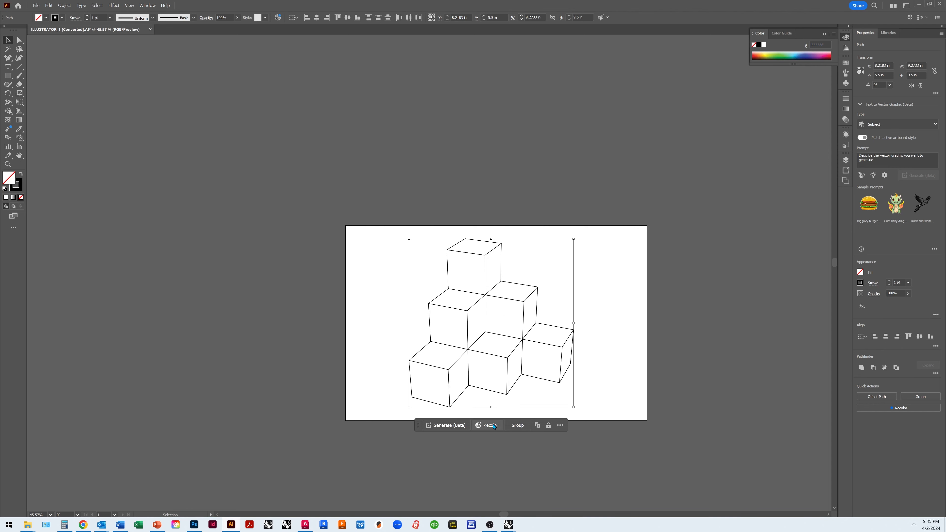
pyautogui.click(372, 394)
# Step: Fit the artboard in the window
pyautogui.scroll(2, 512, 419)
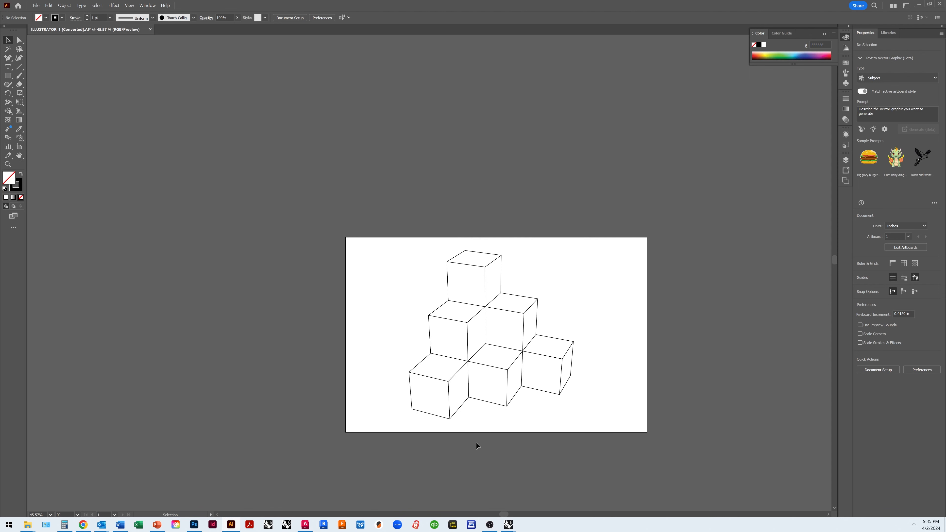
pyautogui.click(131, 5)
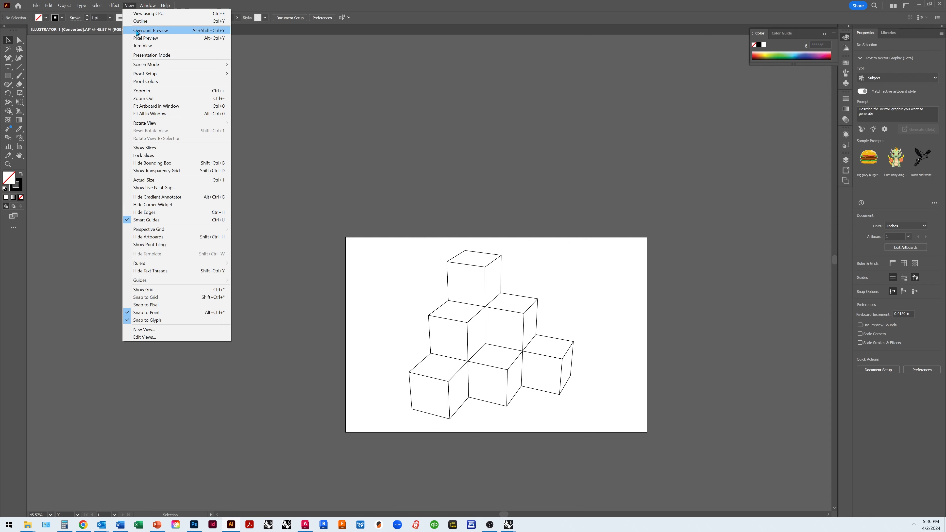
pyautogui.click(166, 107)
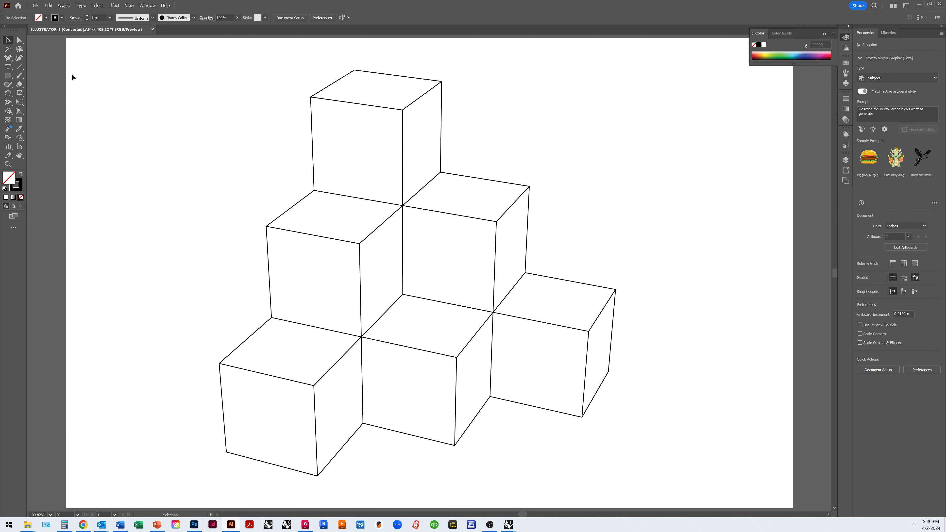
# Step: Select individual edges of the top cube and hide the contextual task bar that covers the drawing
pyautogui.moveTo(24, 75)
pyautogui.click(323, 93)
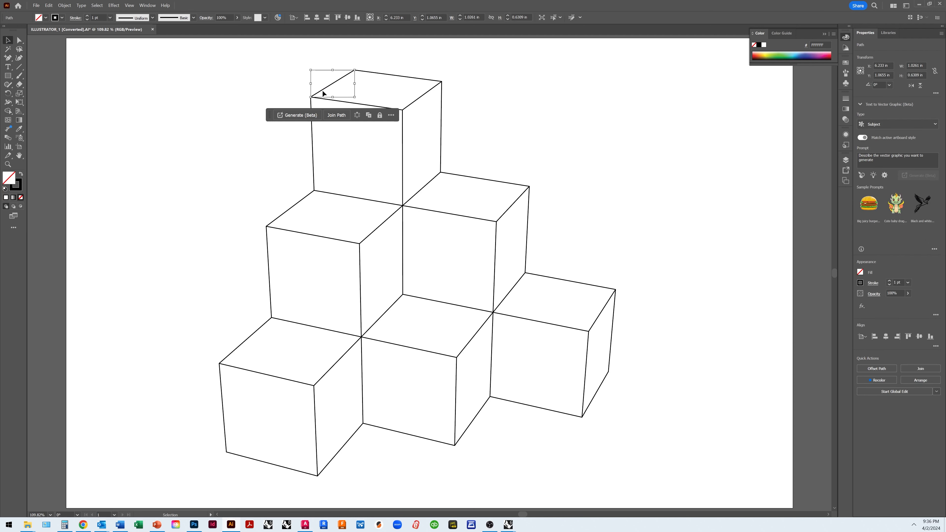
pyautogui.click(386, 74)
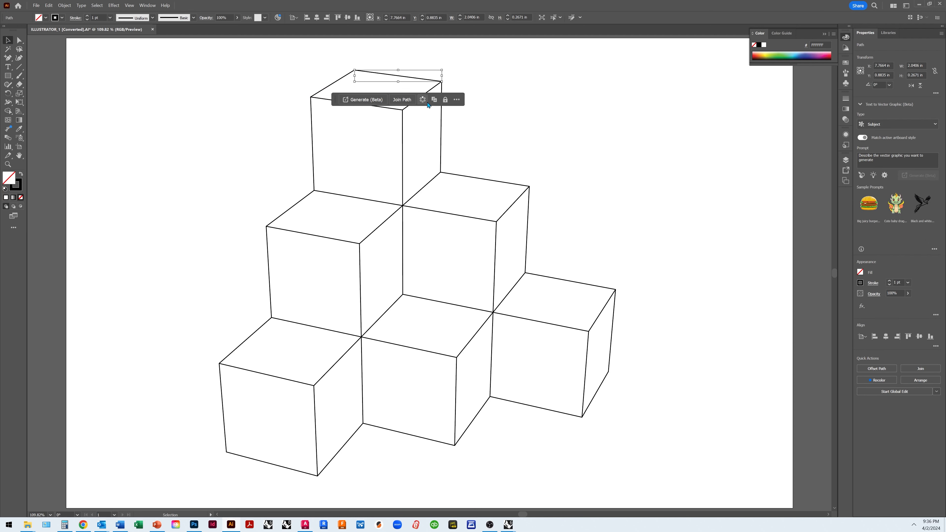
pyautogui.click(403, 123)
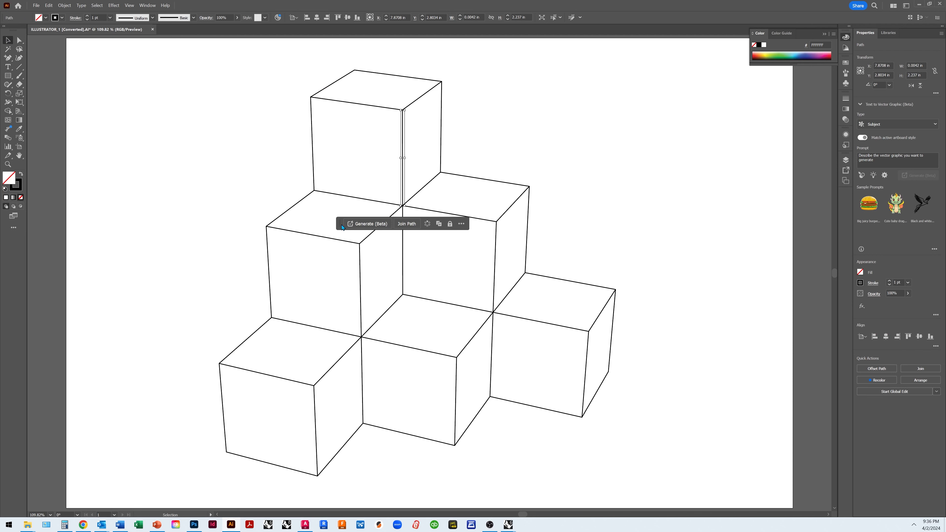
pyautogui.moveTo(342, 226); pyautogui.dragTo(738, 513)
pyautogui.click(817, 499)
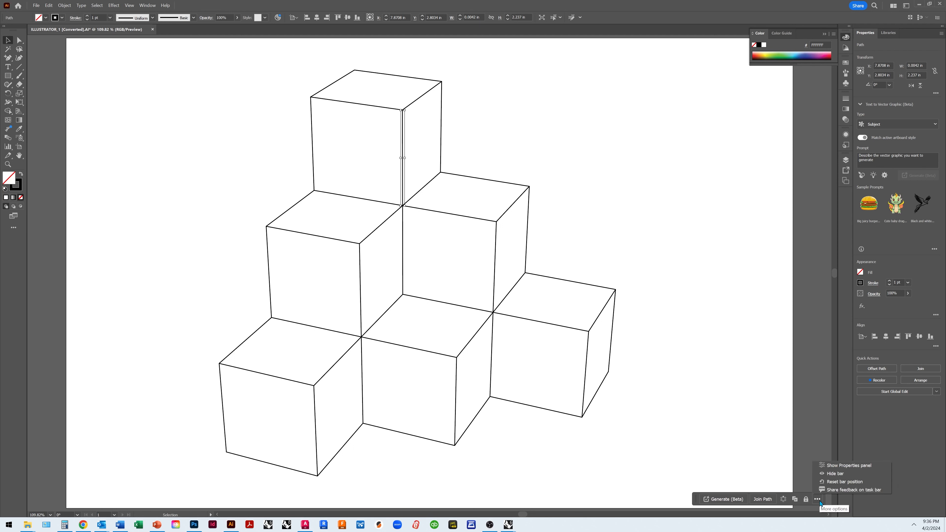
pyautogui.click(835, 474)
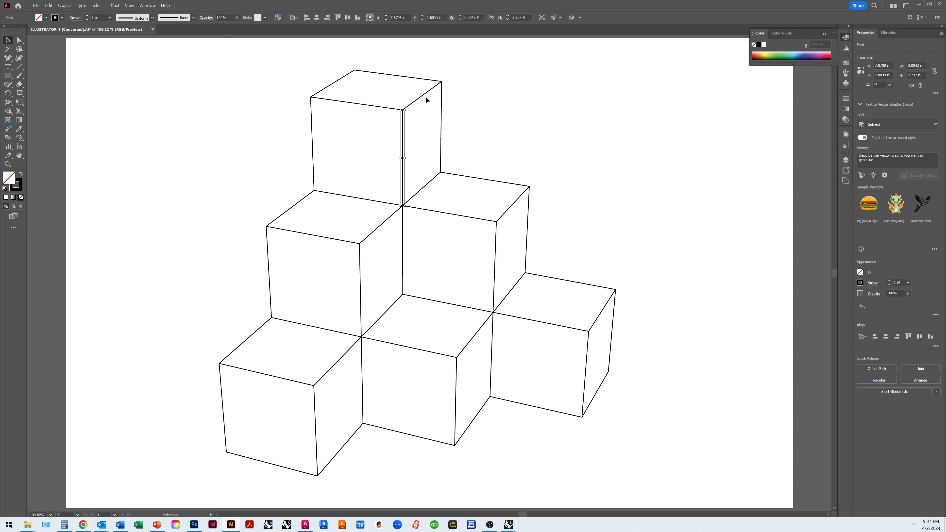
# Step: Select individual edges of the two middle-row cubes one at a time to check that each is a separate path
pyautogui.click(428, 184)
pyautogui.click(494, 181)
pyautogui.click(501, 236)
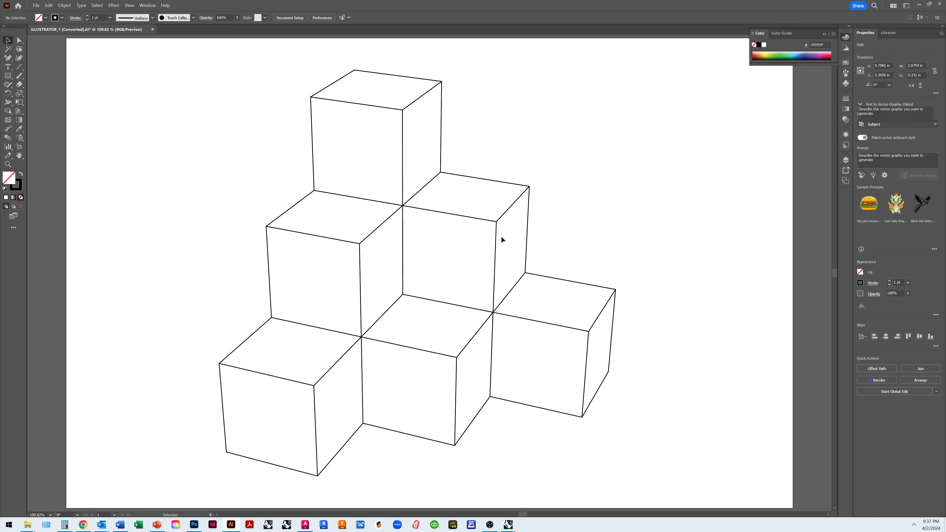
pyautogui.click(495, 250)
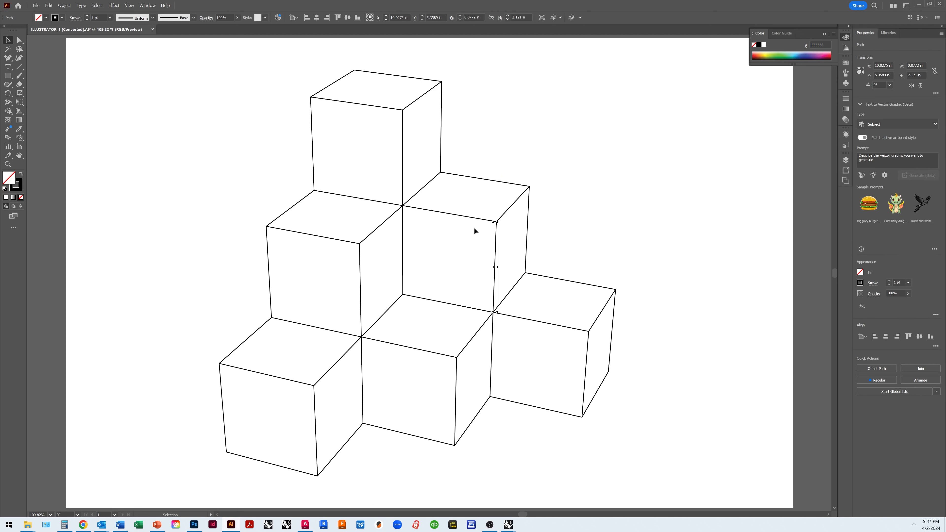
pyautogui.click(462, 219)
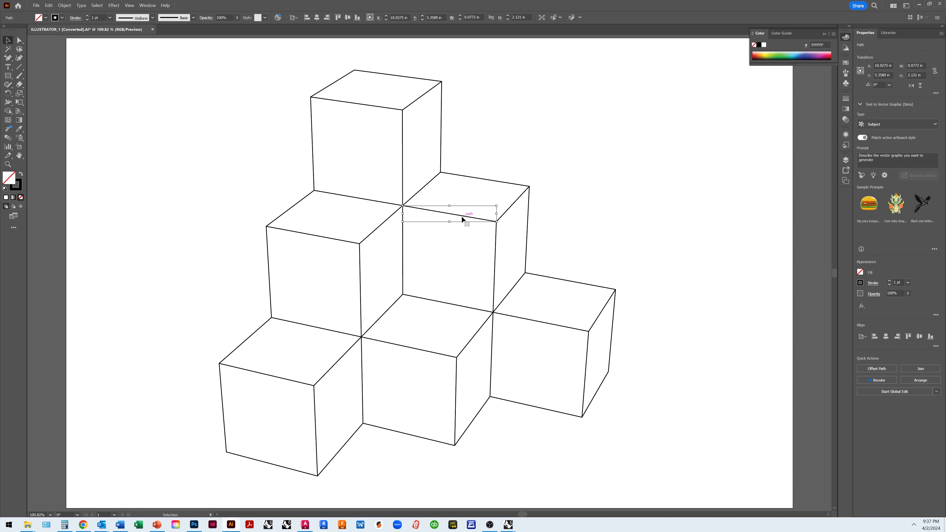
pyautogui.click(384, 223)
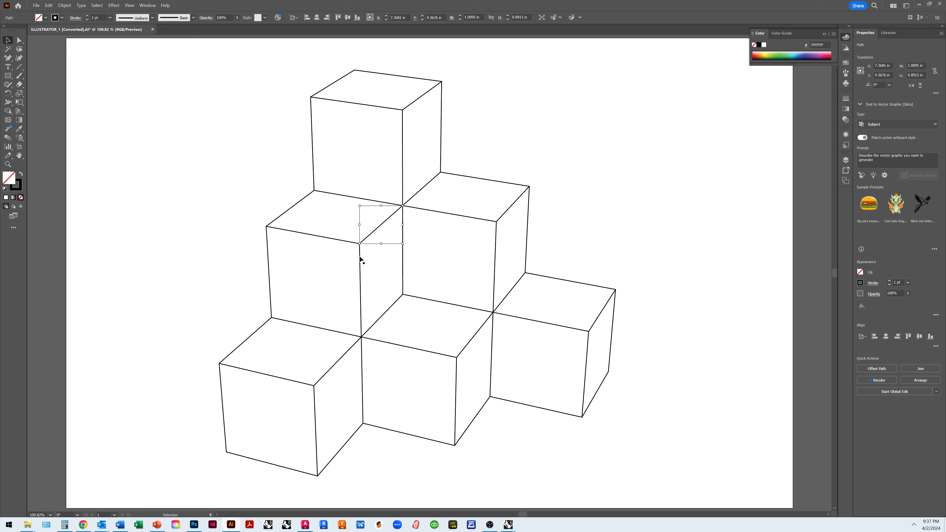
# Step: Isolate the diagonal upper edge of the left middle-row cube and exit isolation mode
pyautogui.doubleClick(377, 227)
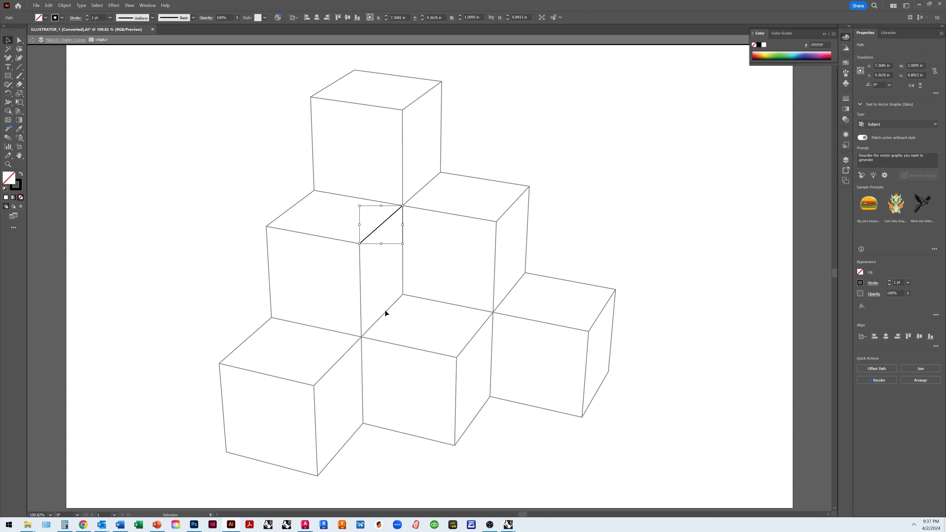
pyautogui.click(247, 210)
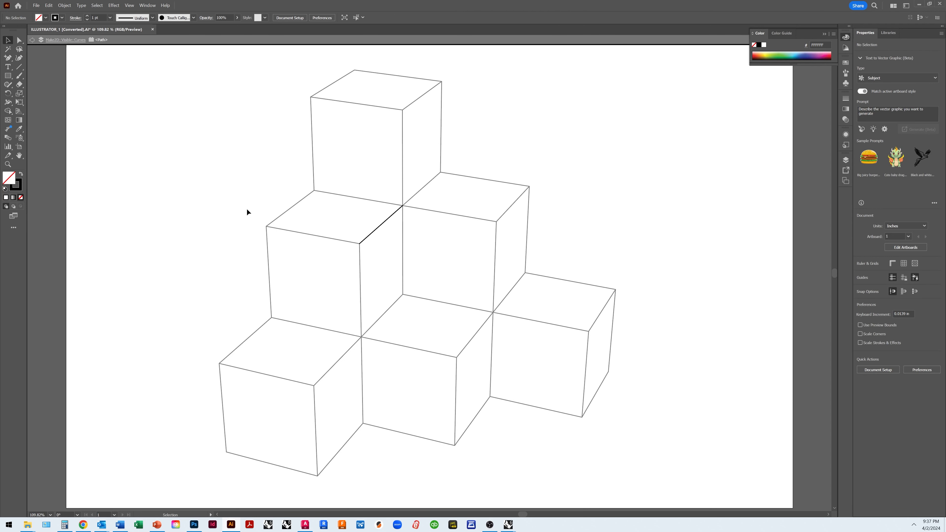
pyautogui.doubleClick(247, 210)
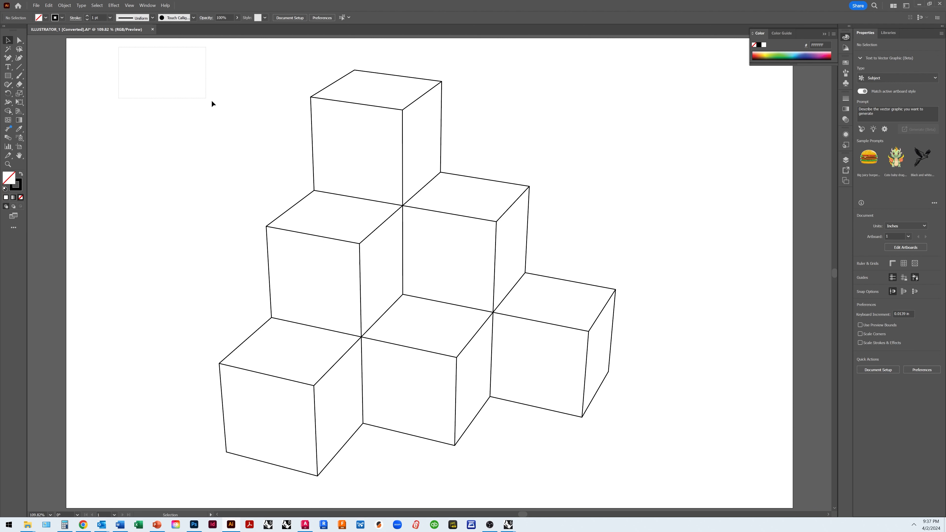
# Step: Set the stroke weight of all the cube linework to 0.25 pt and clear the selection
pyautogui.moveTo(418, 250)
pyautogui.mouseDown()
pyautogui.moveTo(646, 466)
pyautogui.moveTo(654, 484)
pyautogui.mouseUp()
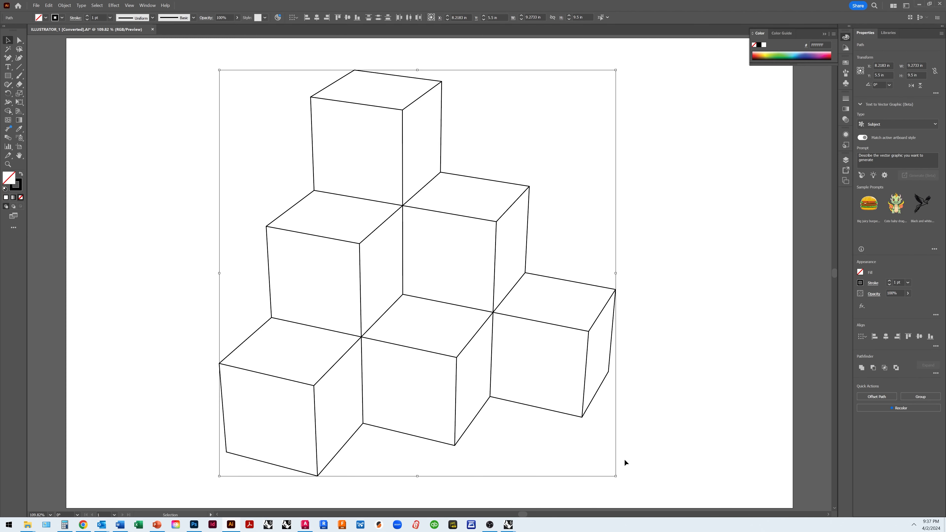
pyautogui.click(847, 99)
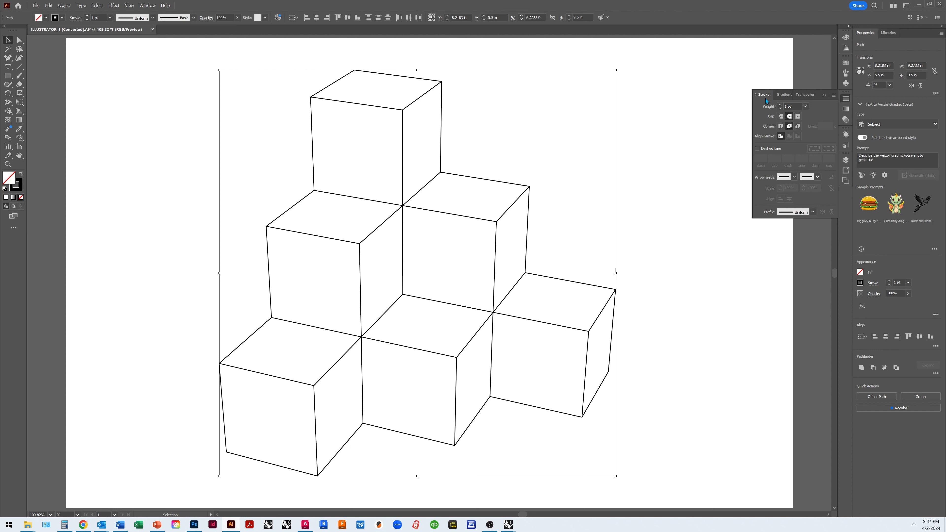
pyautogui.click(805, 107)
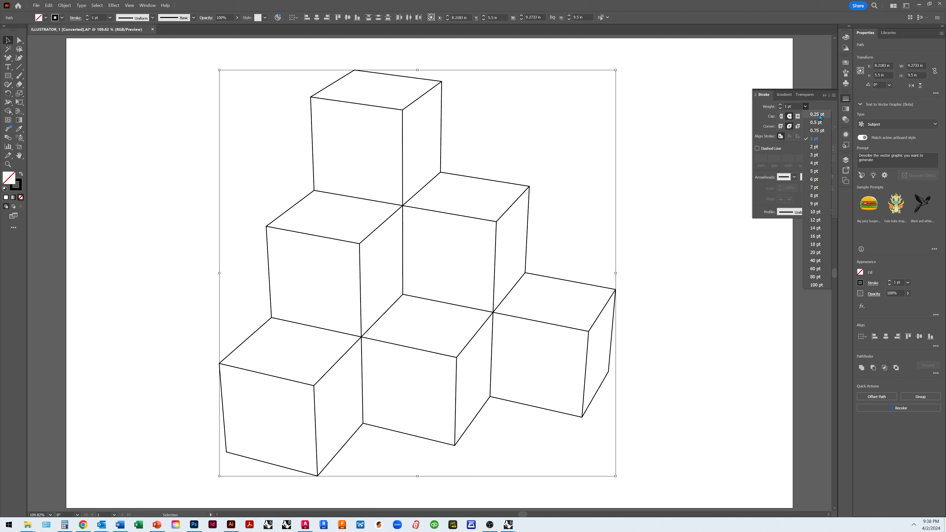
pyautogui.click(820, 115)
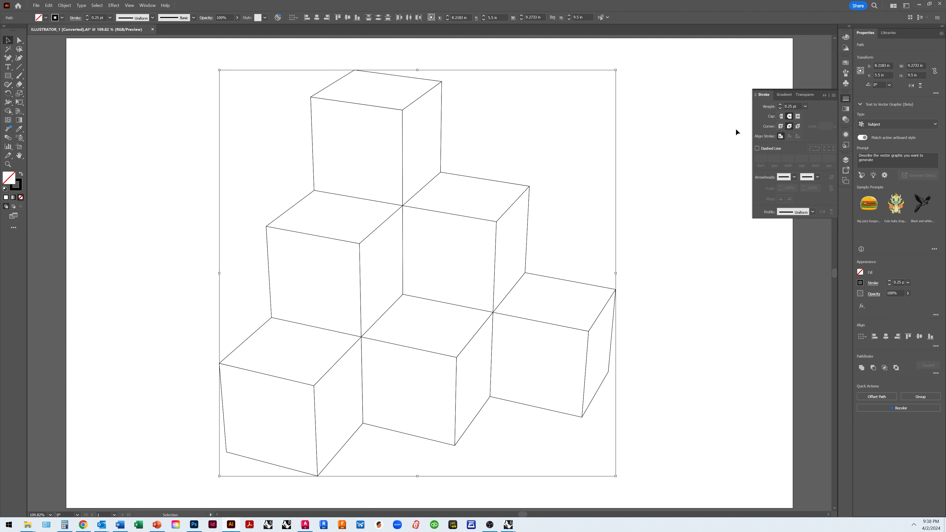
pyautogui.click(671, 140)
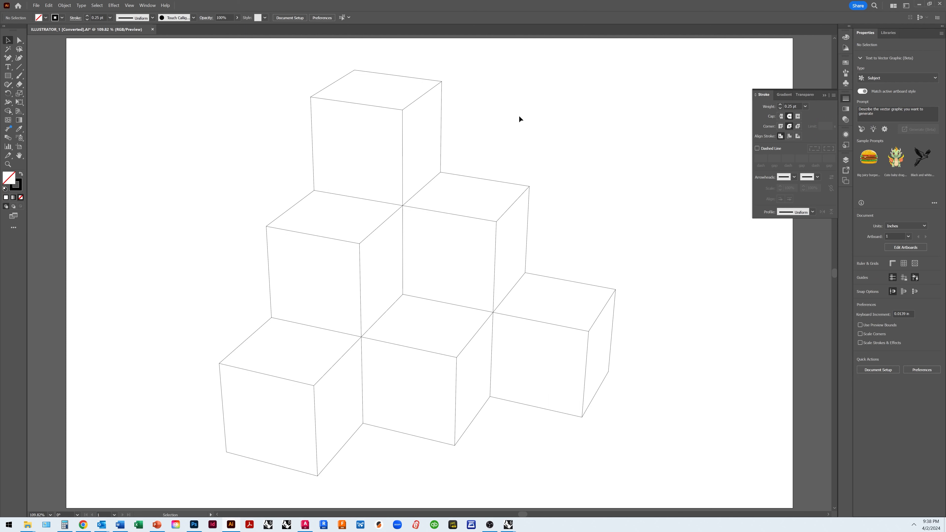
# Step: Set the stroke weight of the rear right edge of the top cube's upper face to 2 pt and deselect it
pyautogui.click(420, 79)
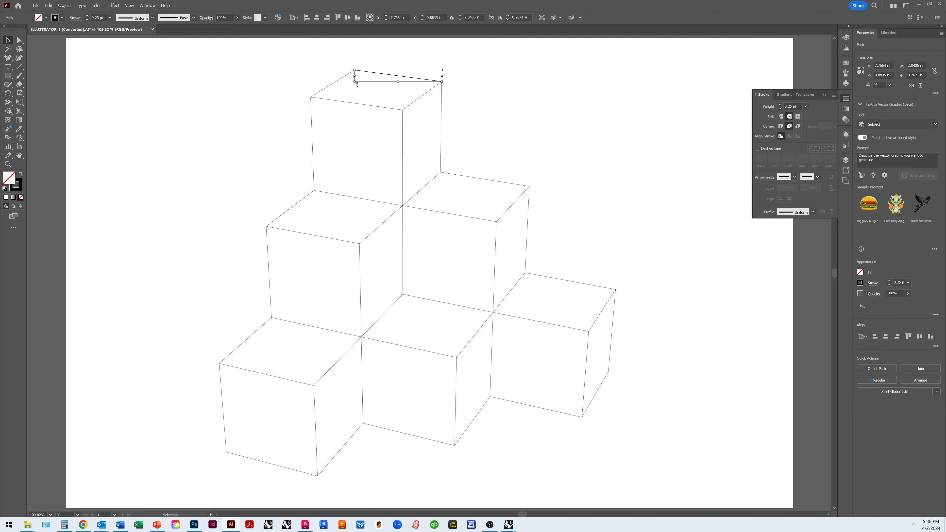
pyautogui.click(536, 102)
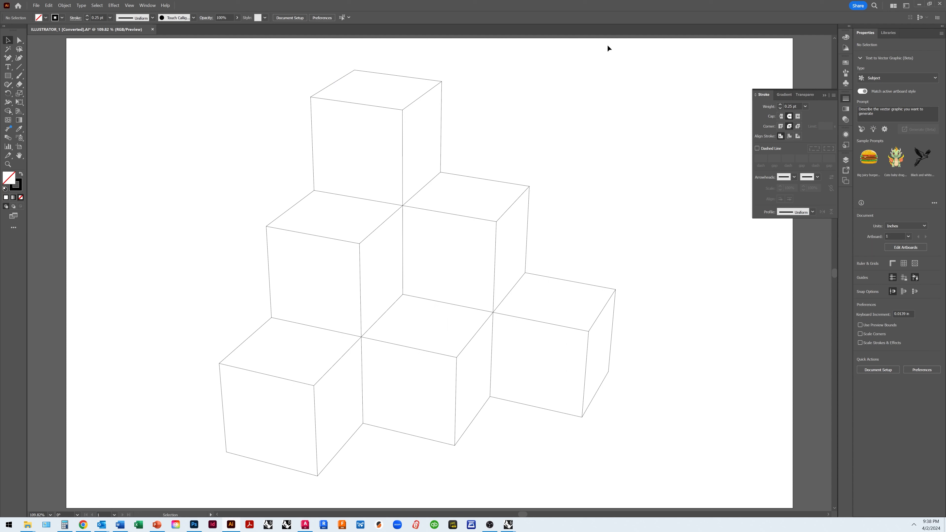
pyautogui.click(379, 72)
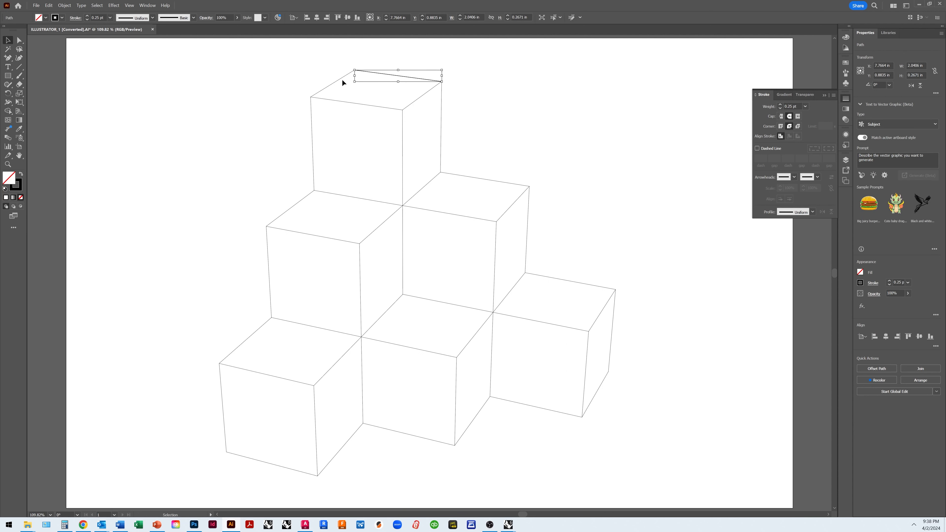
pyautogui.click(805, 107)
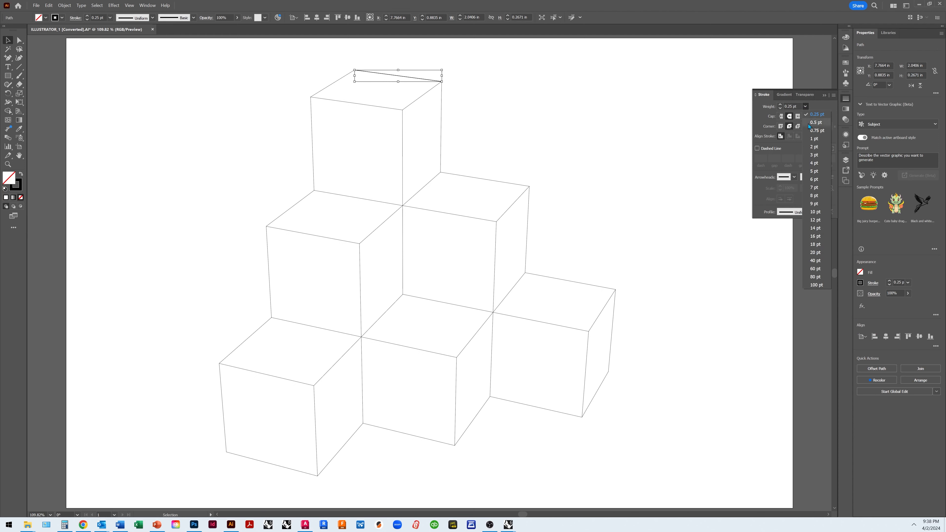
pyautogui.click(815, 148)
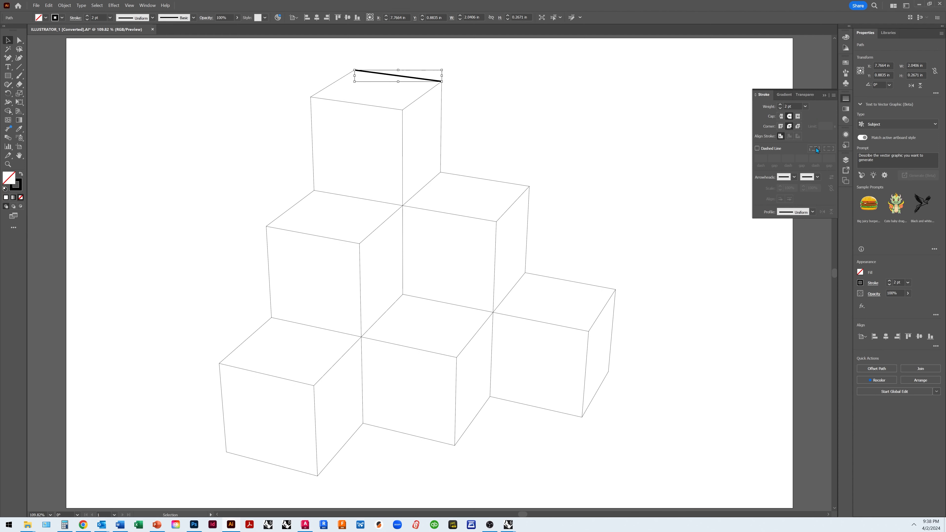
pyautogui.click(611, 130)
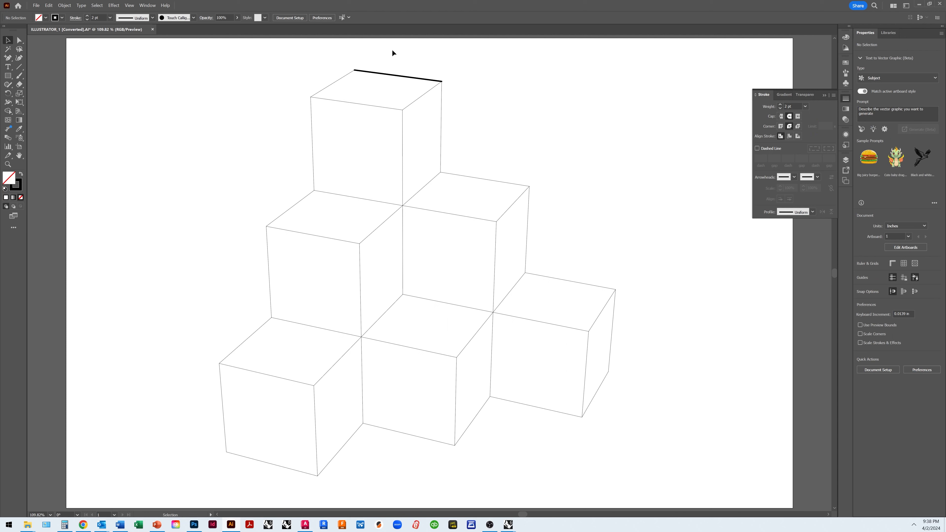
# Step: Set the stroke weight of the rear left edge of the top cube's upper face to 2 pt
pyautogui.click(335, 82)
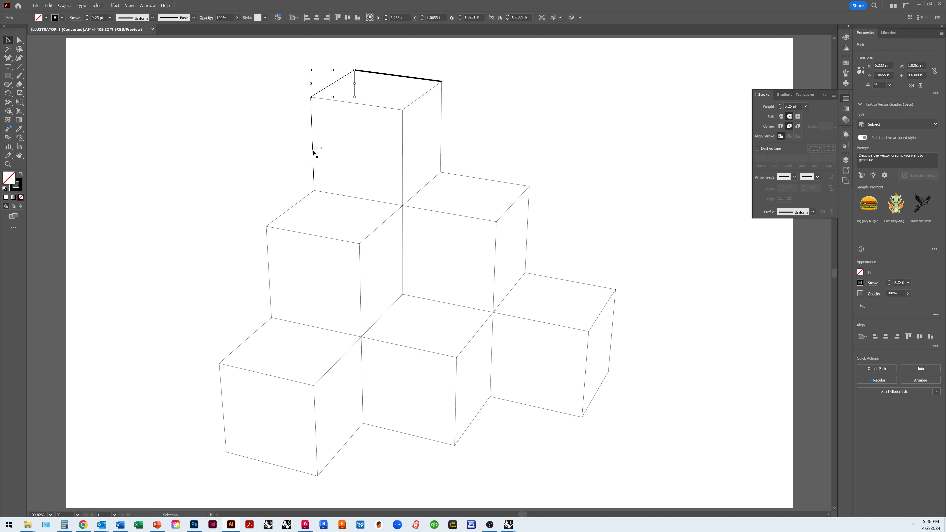
pyautogui.click(806, 106)
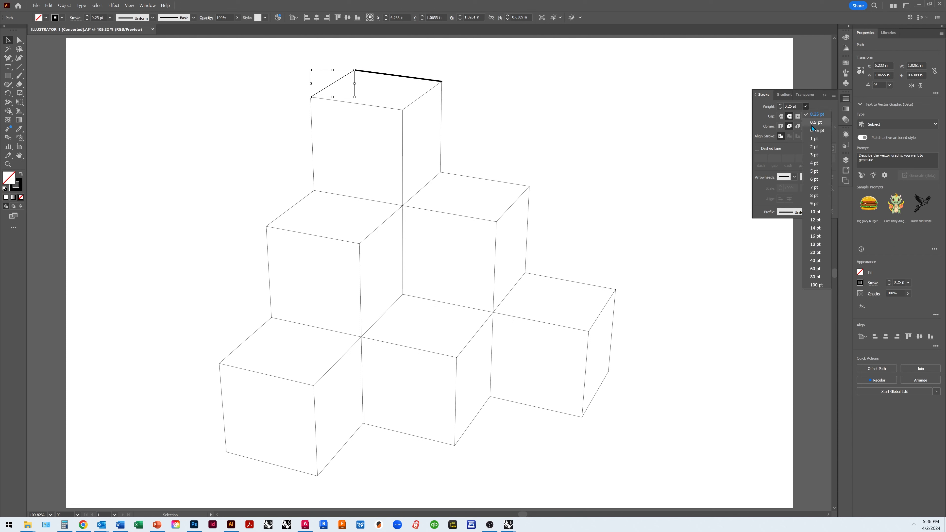
pyautogui.click(815, 147)
pyautogui.click(530, 130)
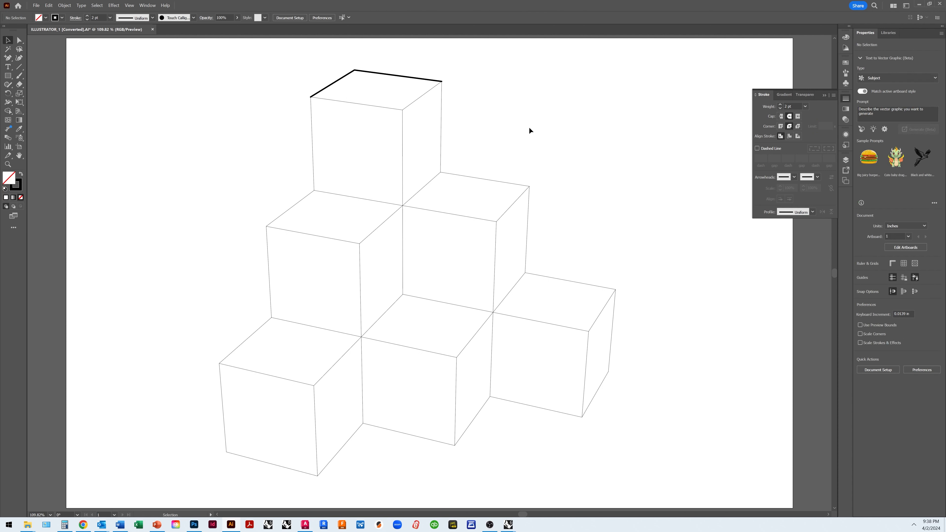
# Step: Set the outer silhouette edges down the left side of the stack and along its base to the middle bottom cube to 2 pt
pyautogui.click(312, 155)
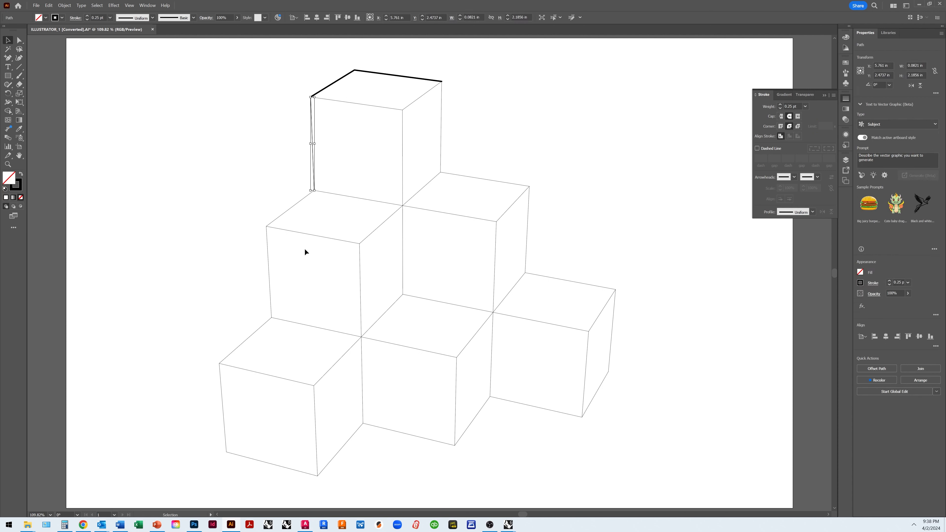
pyautogui.keyDown('shift'); pyautogui.click(294, 206); pyautogui.keyUp('shift')
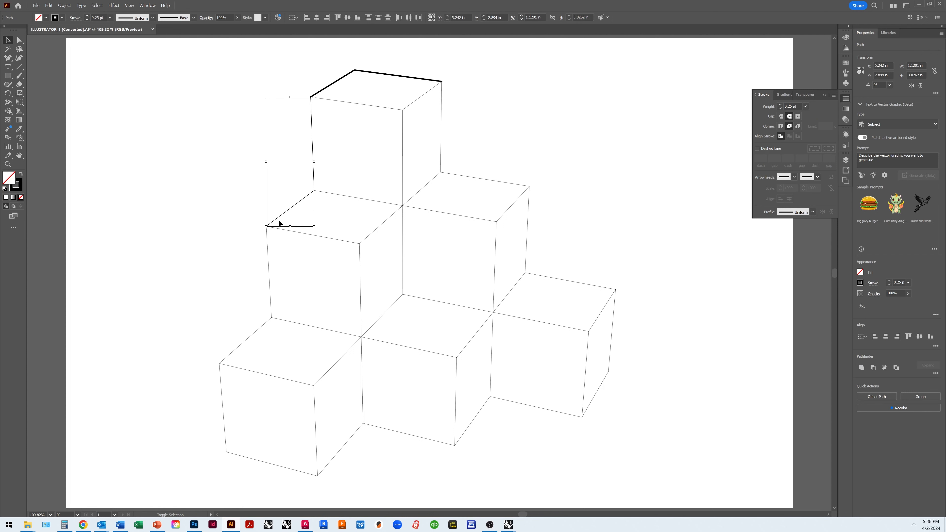
pyautogui.keyDown('shift'); pyautogui.click(267, 257); pyautogui.keyUp('shift')
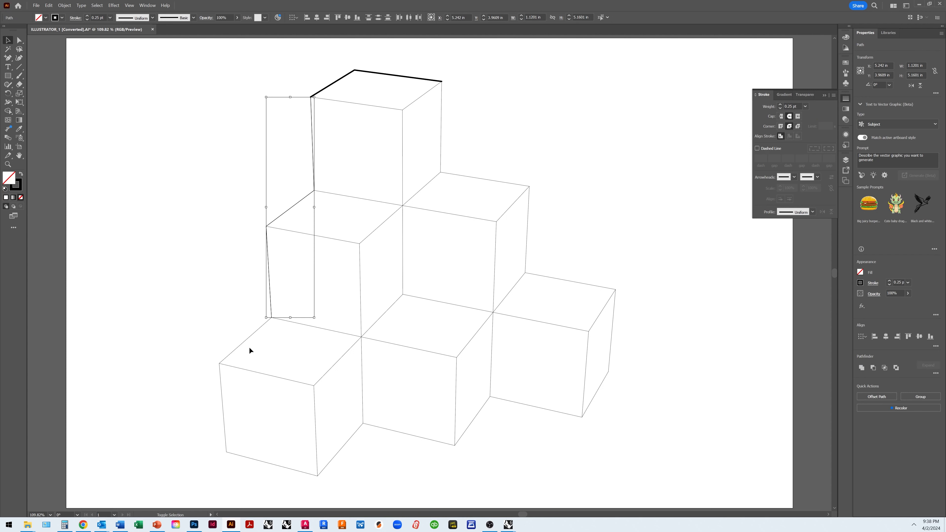
pyautogui.keyDown('shift'); pyautogui.click(252, 333); pyautogui.keyUp('shift')
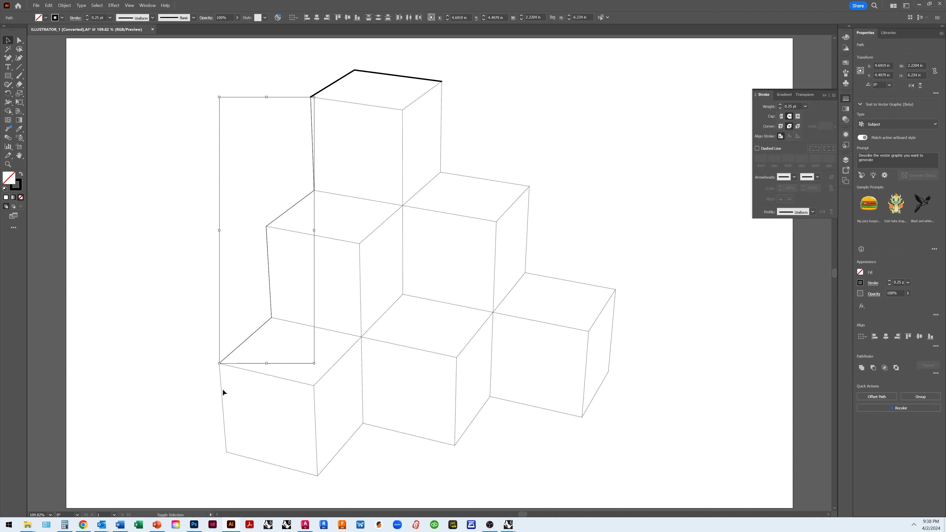
pyautogui.keyDown('shift'); pyautogui.click(224, 428); pyautogui.keyUp('shift')
pyautogui.keyDown('shift'); pyautogui.click(287, 467); pyautogui.keyUp('shift')
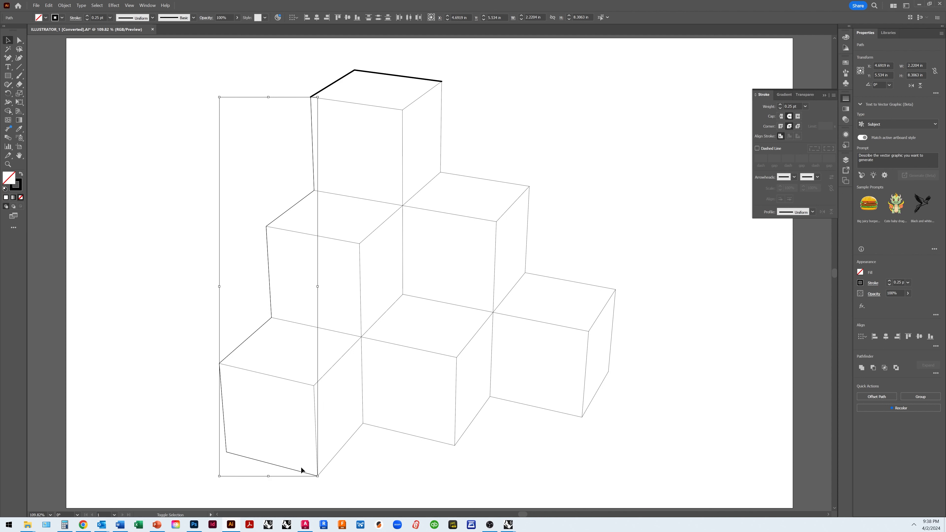
pyautogui.keyDown('shift'); pyautogui.click(337, 451); pyautogui.keyUp('shift')
pyautogui.keyDown('shift'); pyautogui.click(407, 434); pyautogui.keyUp('shift')
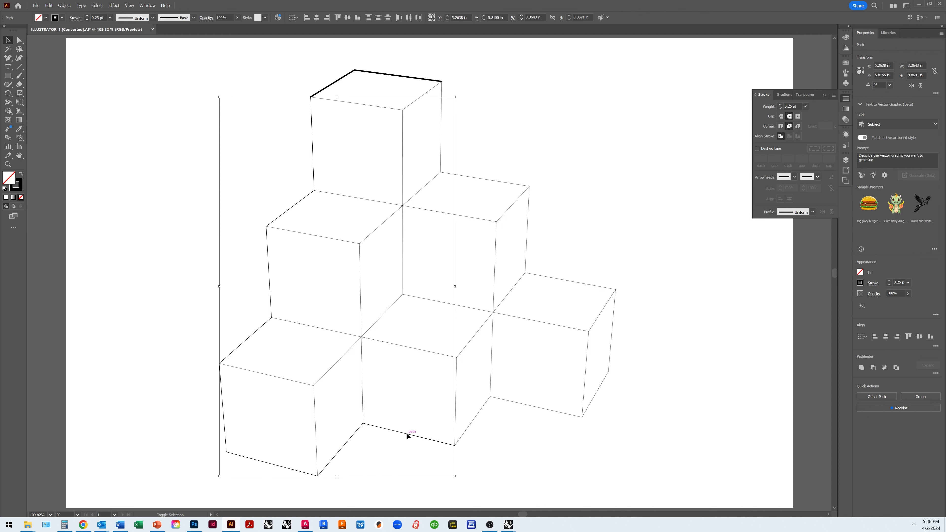
pyautogui.click(805, 107)
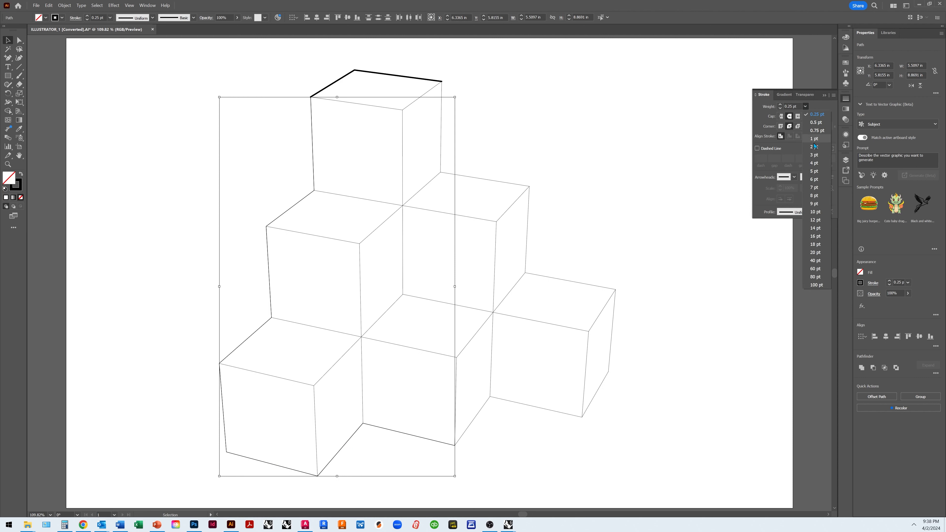
pyautogui.click(808, 148)
pyautogui.click(665, 180)
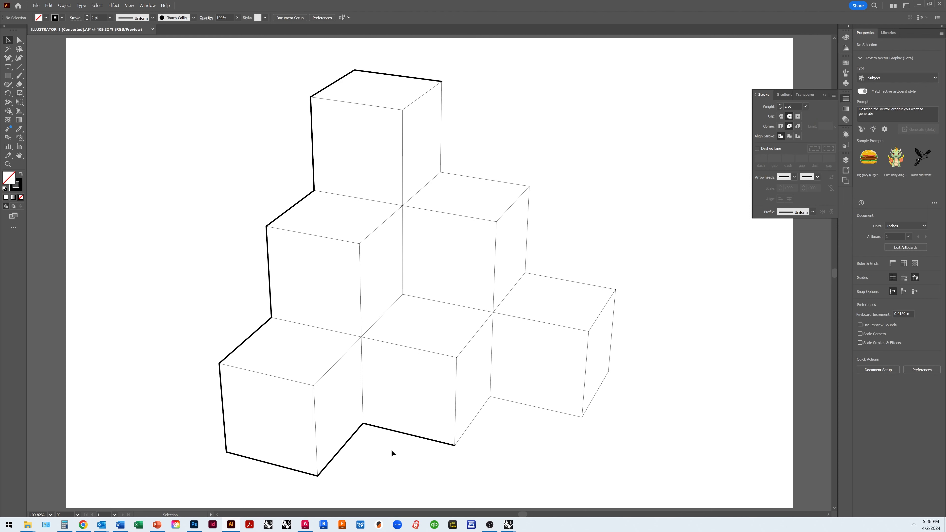
# Step: Set the remaining silhouette edges, from the middle bottom cube's base up the right side to the top cube, to 2 pt
pyautogui.click(470, 427)
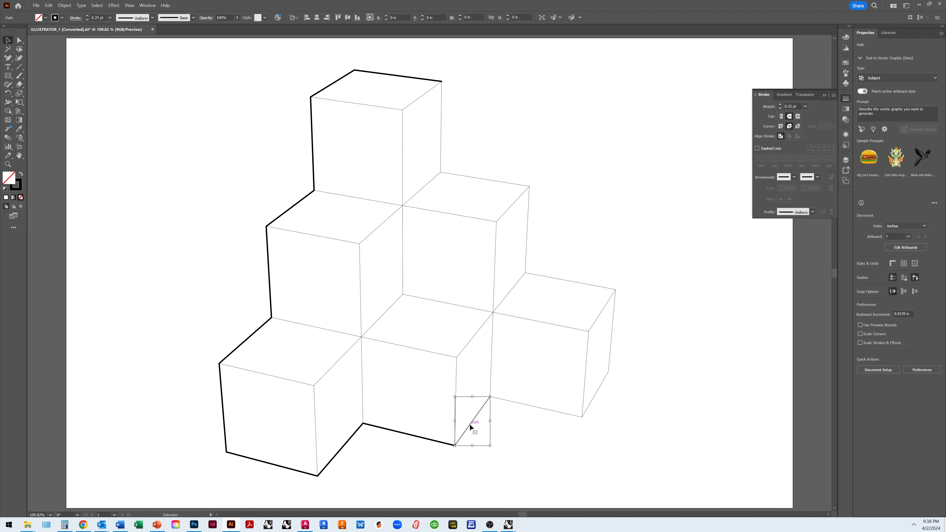
pyautogui.keyDown('shift'); pyautogui.click(522, 402); pyautogui.keyUp('shift')
pyautogui.keyDown('shift'); pyautogui.click(593, 397); pyautogui.keyUp('shift')
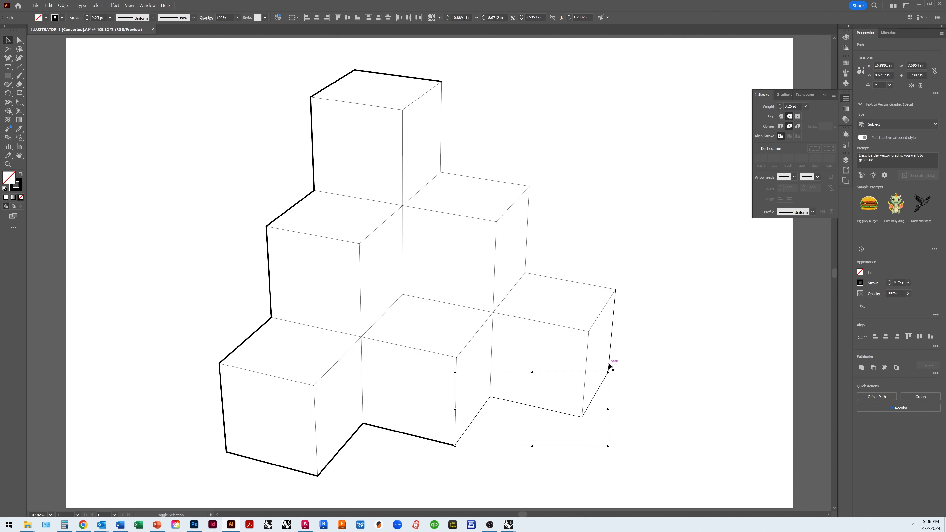
pyautogui.keyDown('shift'); pyautogui.click(609, 363); pyautogui.keyUp('shift')
pyautogui.keyDown('shift'); pyautogui.click(589, 284); pyautogui.keyUp('shift')
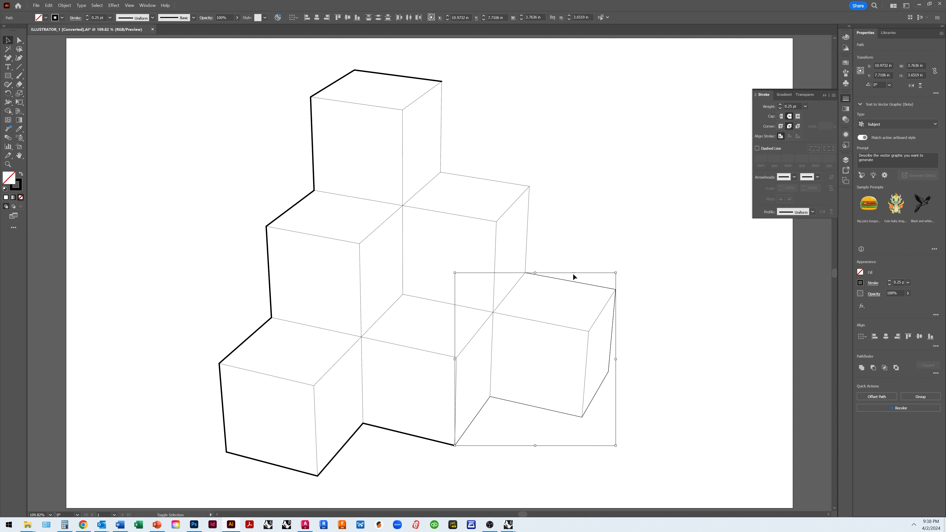
pyautogui.keyDown('shift'); pyautogui.click(526, 243); pyautogui.keyUp('shift')
pyautogui.keyDown('shift'); pyautogui.click(483, 180); pyautogui.keyUp('shift')
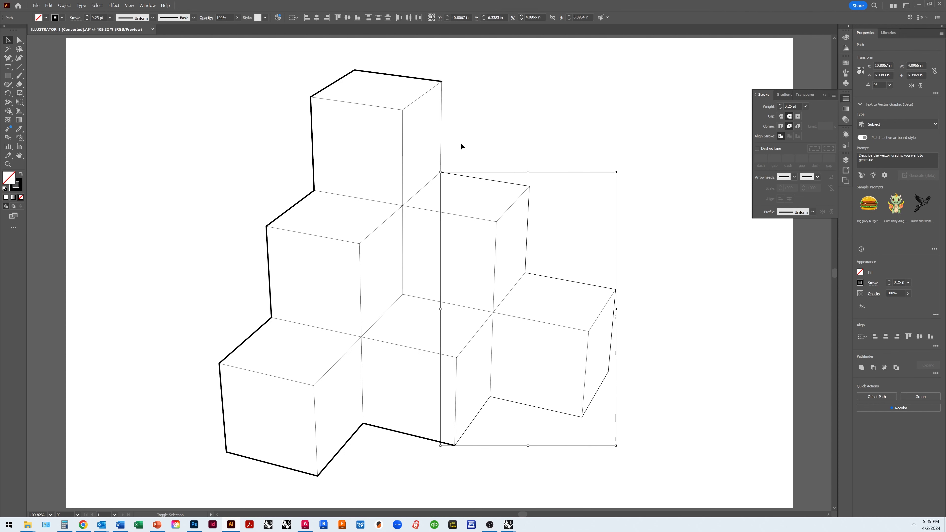
pyautogui.keyDown('shift'); pyautogui.click(443, 138); pyautogui.keyUp('shift')
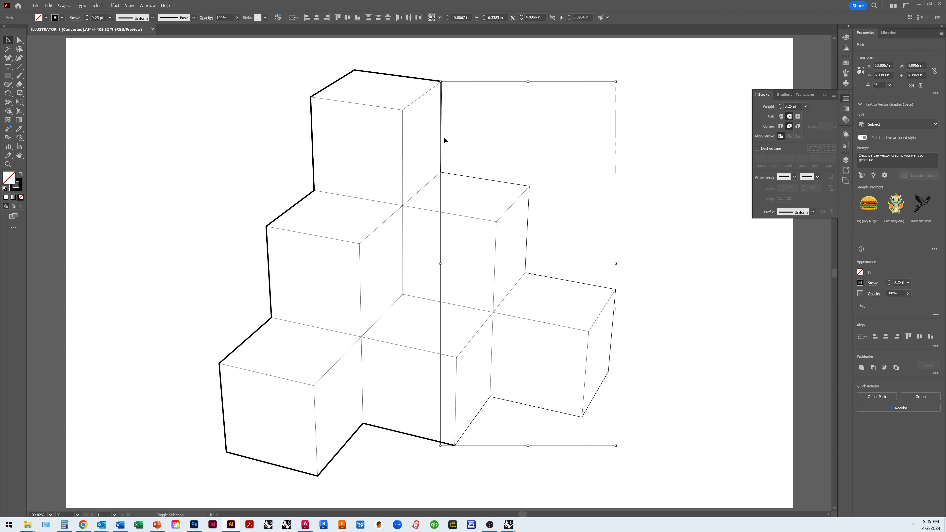
pyautogui.click(805, 106)
pyautogui.click(823, 149)
pyautogui.click(671, 212)
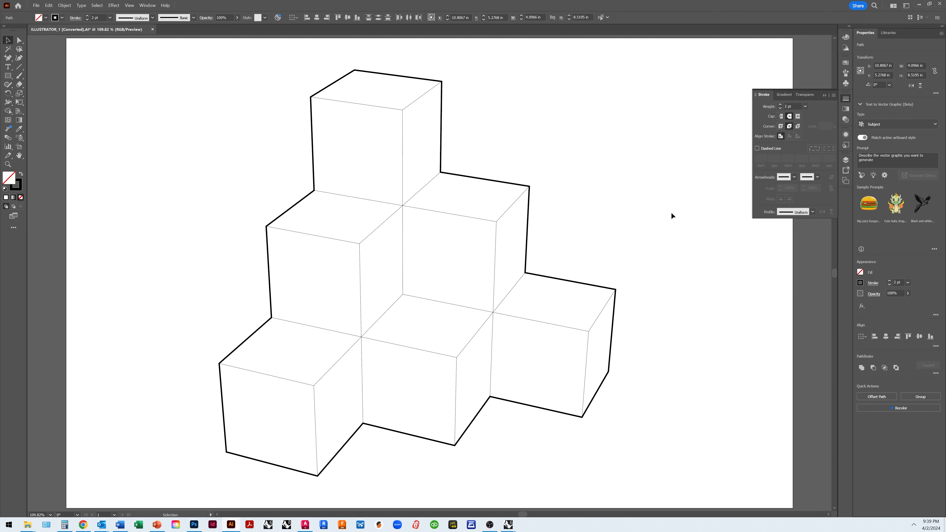
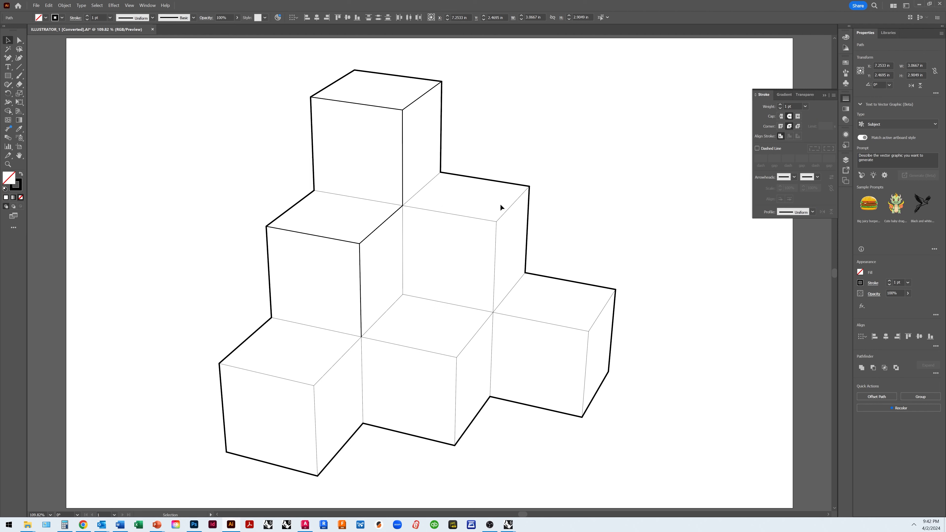
# Step: Set the three edges meeting at the near top corner of the right middle-row cube to 1 pt
pyautogui.click(494, 229)
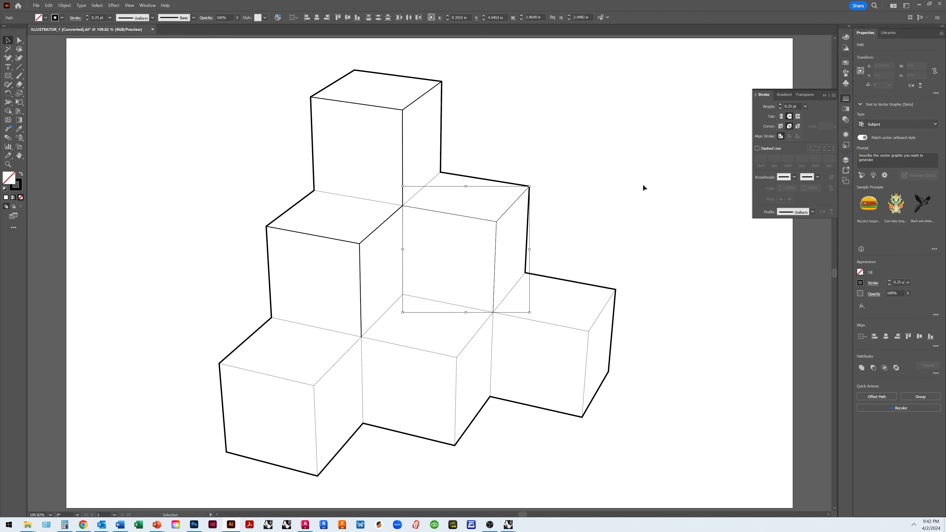
pyautogui.click(805, 106)
pyautogui.click(813, 151)
pyautogui.click(647, 209)
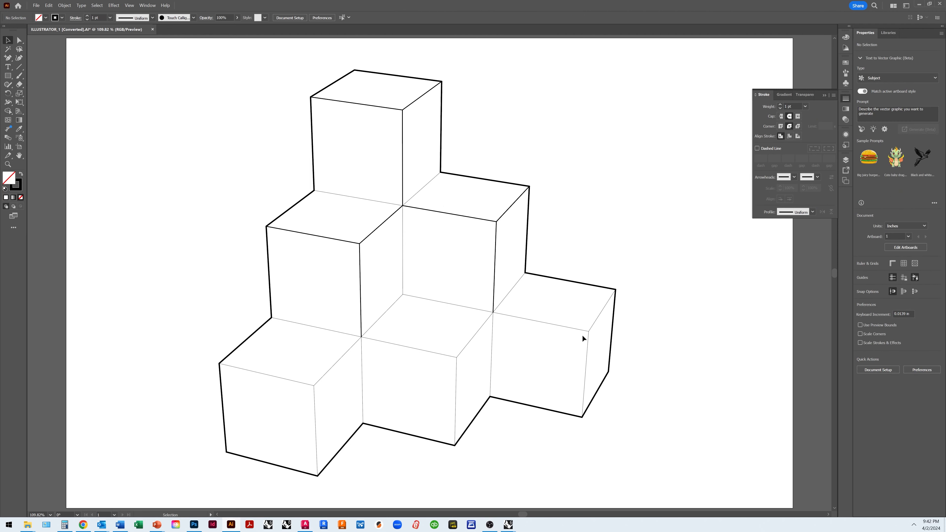
# Step: Set the three edges meeting at the near top corner of each bottom-row cube to 1 pt, one cube at a time
pyautogui.click(588, 333)
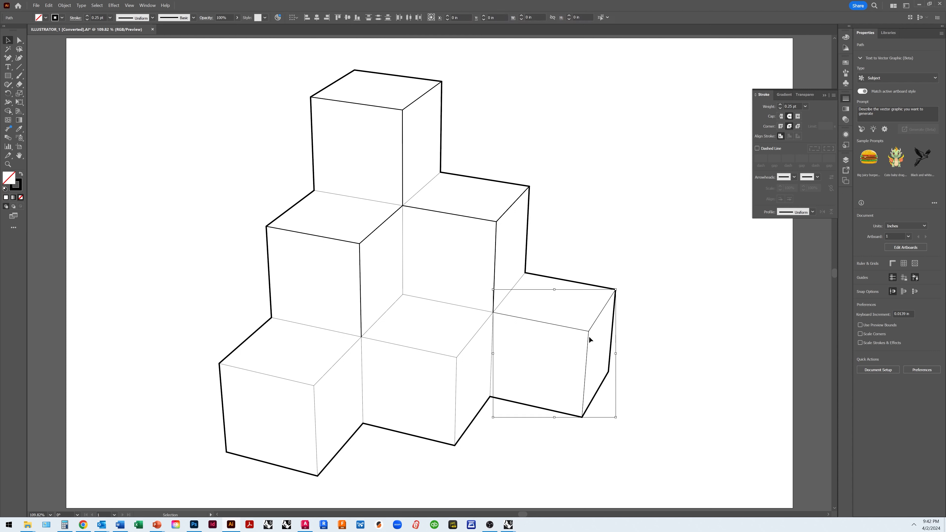
pyautogui.click(805, 107)
pyautogui.click(814, 151)
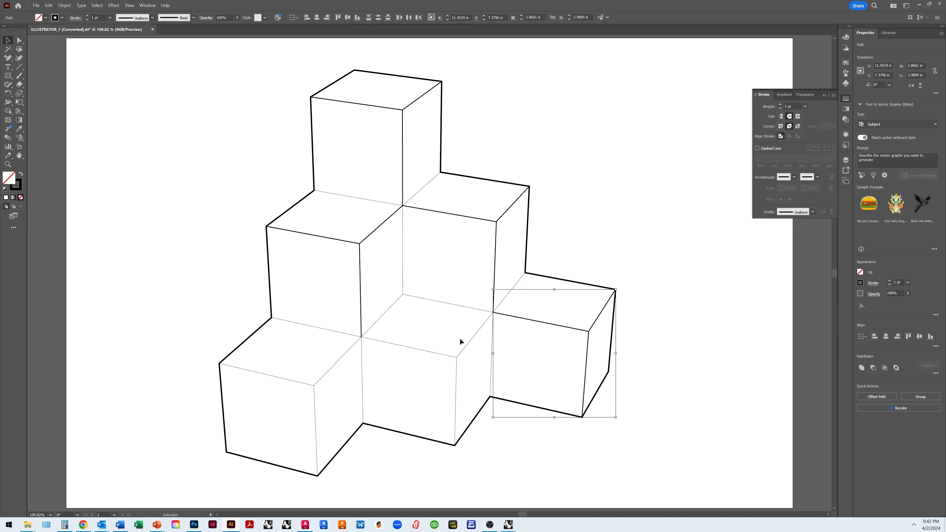
pyautogui.click(455, 371)
pyautogui.click(805, 106)
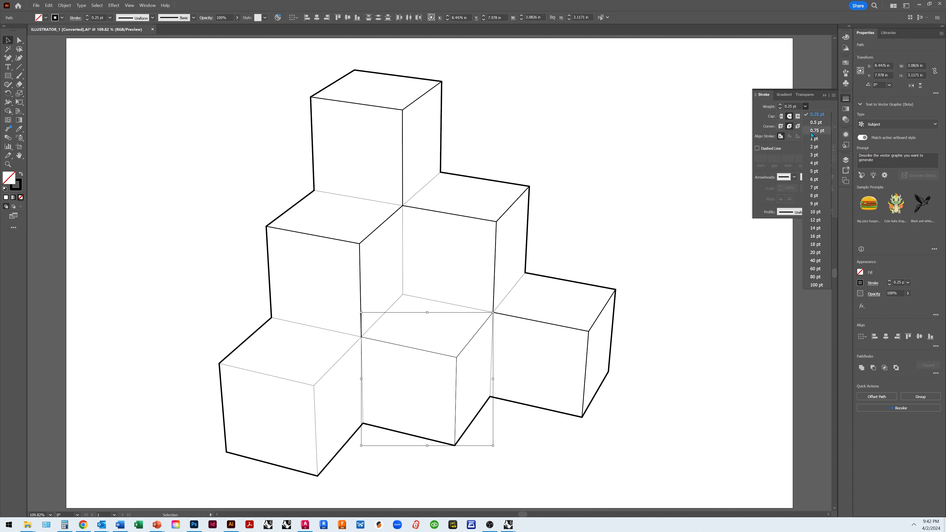
pyautogui.click(814, 138)
pyautogui.click(315, 402)
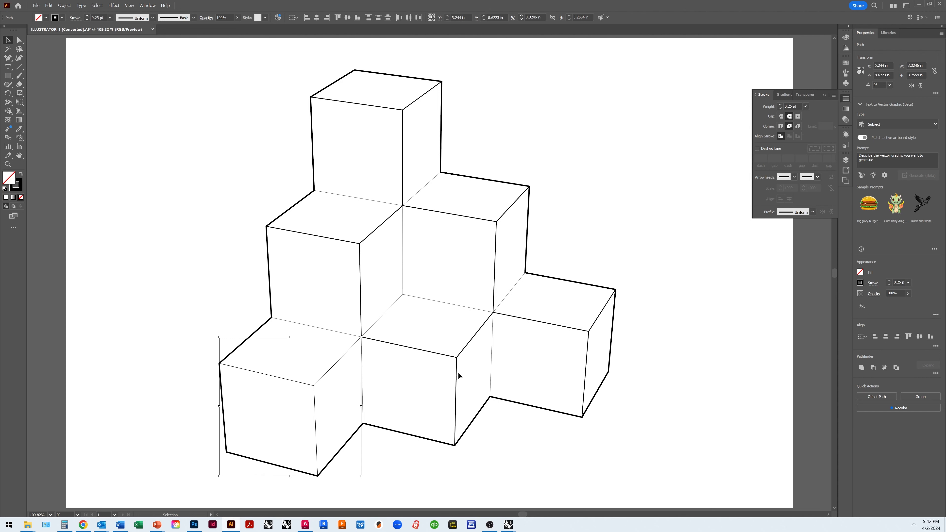
pyautogui.click(804, 107)
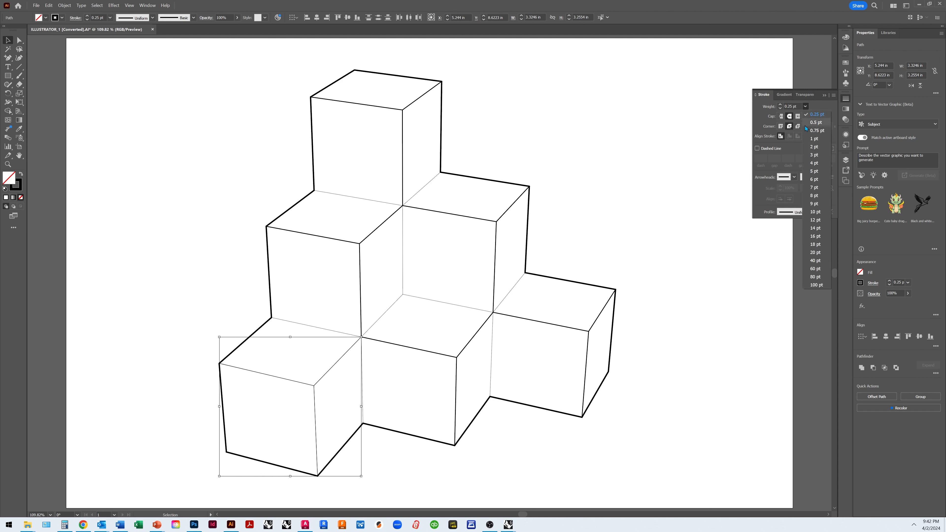
pyautogui.click(814, 138)
pyautogui.click(627, 185)
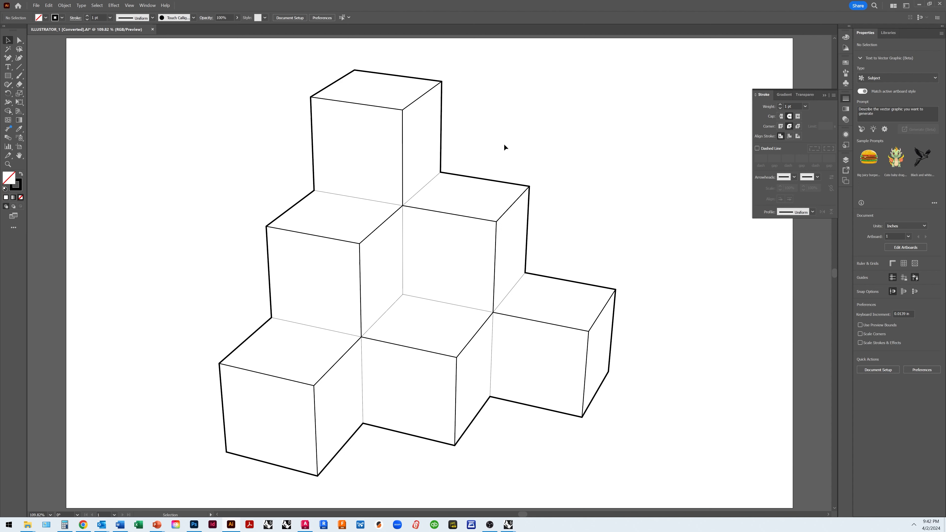
# Step: Set the inner edge where the top cube's left face meets the left middle-row cube's upper face to 0.5 pt
pyautogui.scroll(-1, 504, 144)
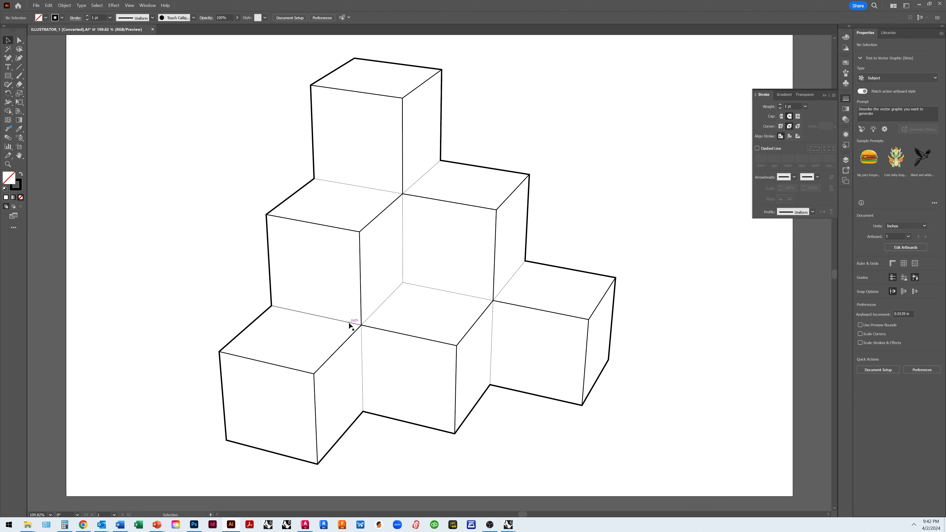
pyautogui.click(372, 188)
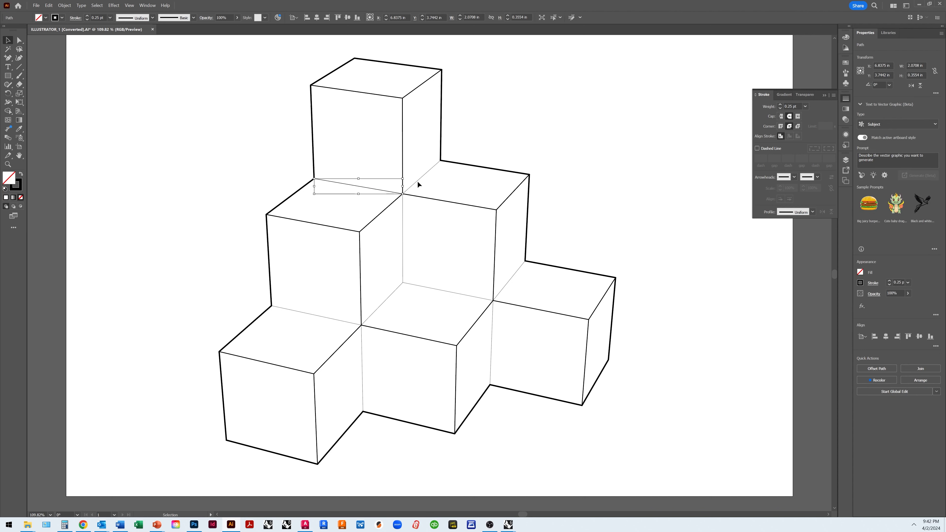
pyautogui.click(804, 107)
pyautogui.click(814, 125)
pyautogui.click(616, 172)
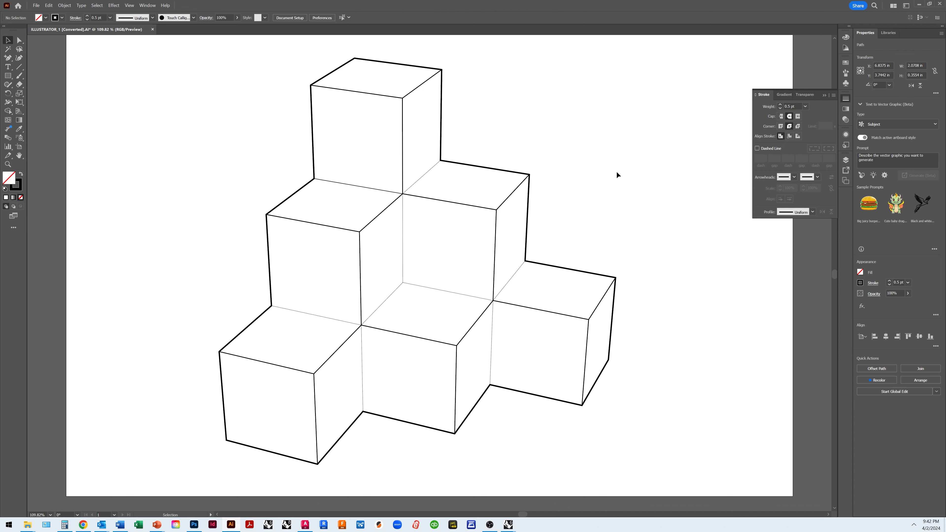
# Step: Set the inner edge where the top cube's right face meets the right middle-row cube's upper face to 0.5 pt
pyautogui.click(416, 183)
pyautogui.click(805, 109)
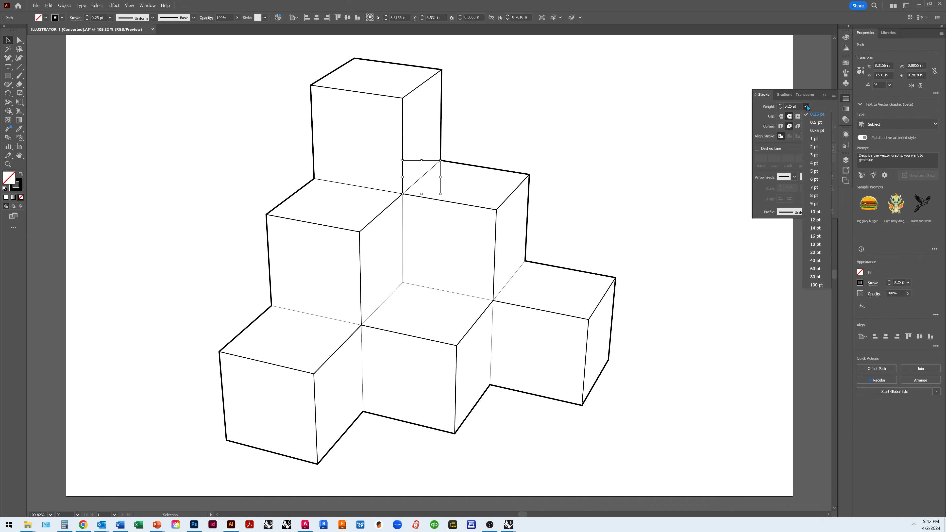
pyautogui.click(813, 124)
pyautogui.click(649, 224)
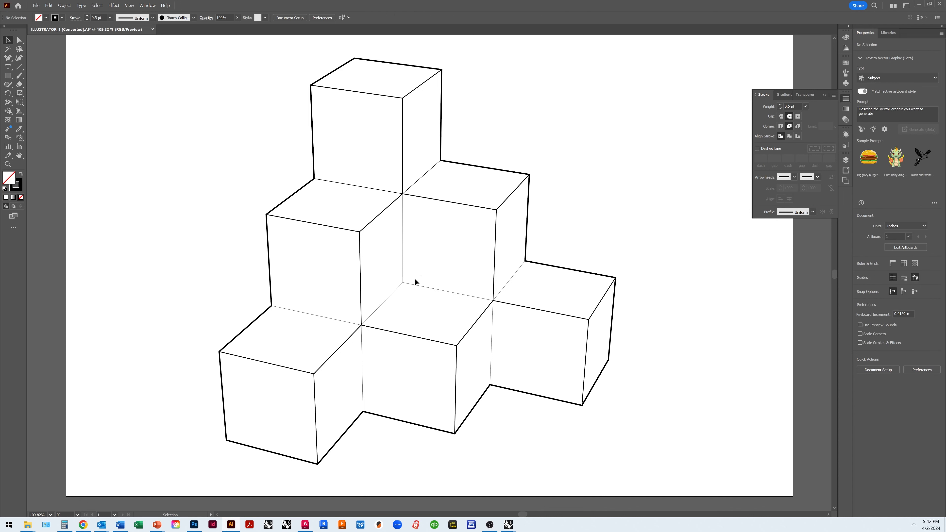
# Step: Set the three inner edges meeting at the recessed corner above the middle bottom cube to 0.5 pt
pyautogui.click(419, 287)
pyautogui.click(805, 106)
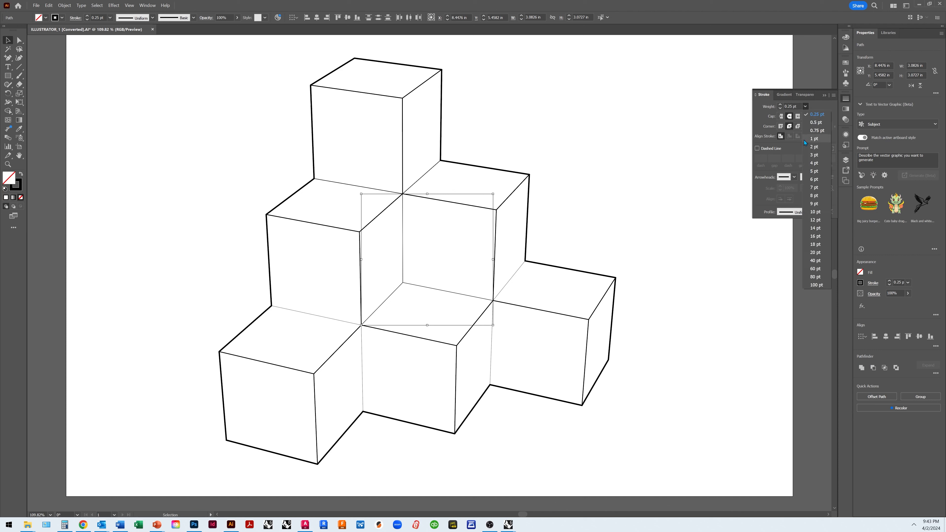
pyautogui.click(813, 124)
# Step: Set the right bottom cube's two inner edges, along the right middle-row cube's base and down against the middle bottom cube, to 0.5 pt
pyautogui.click(513, 278)
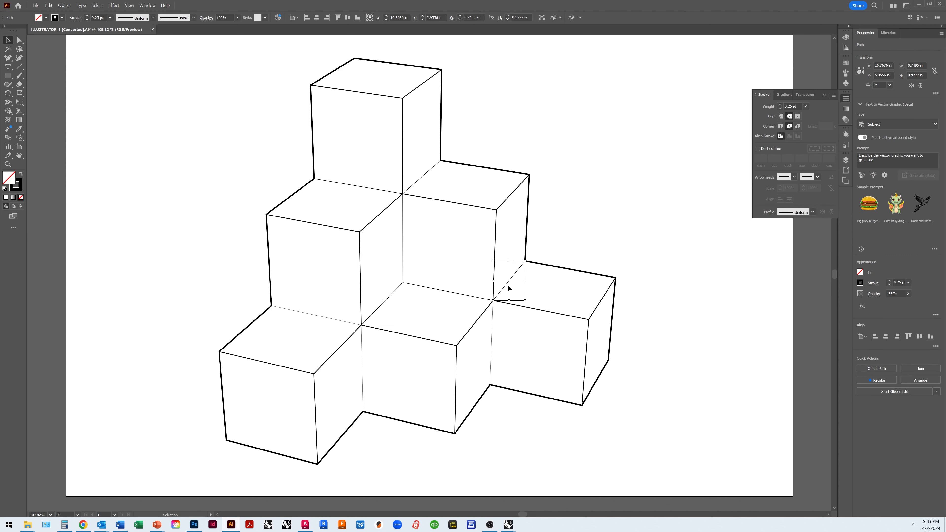
pyautogui.click(806, 107)
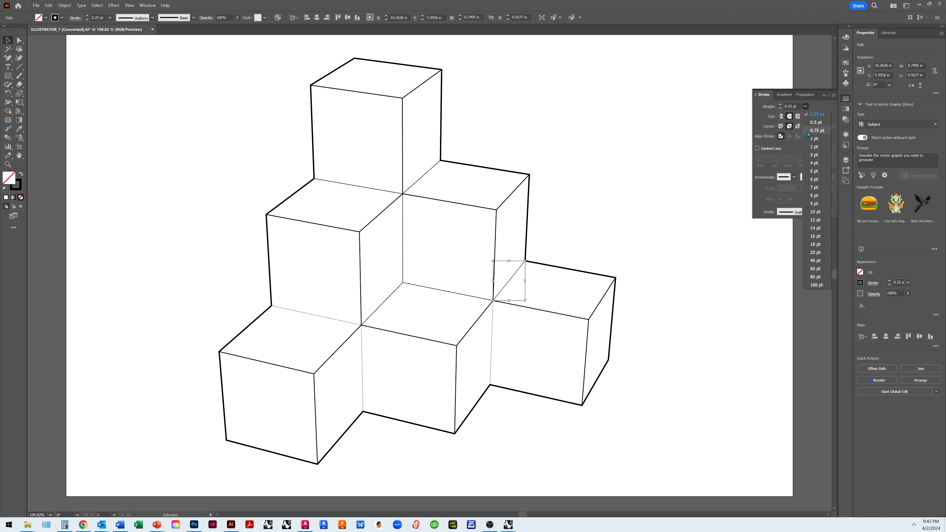
pyautogui.click(813, 124)
pyautogui.click(492, 338)
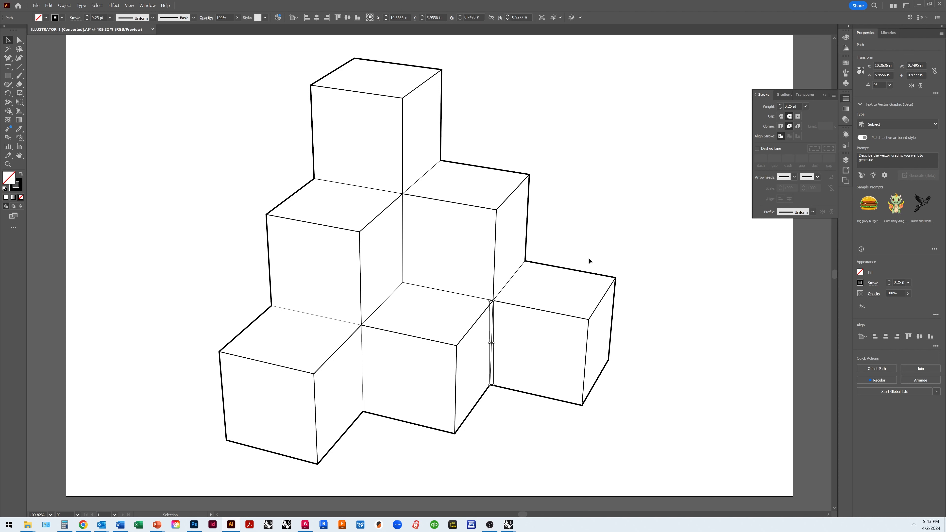
pyautogui.click(806, 107)
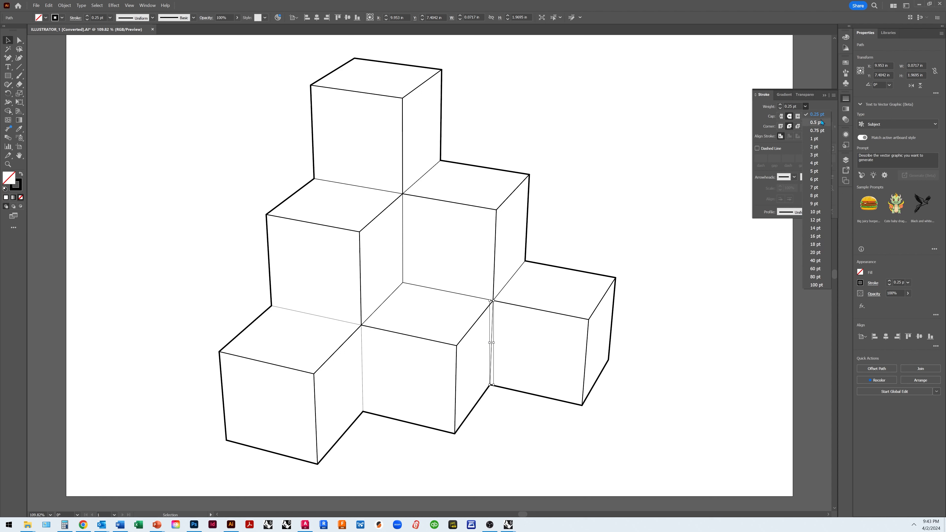
pyautogui.click(813, 123)
# Step: Set the left bottom cube's two inner edges, down against the middle bottom cube and along the left middle-row cube's base, to 0.5 pt
pyautogui.click(364, 373)
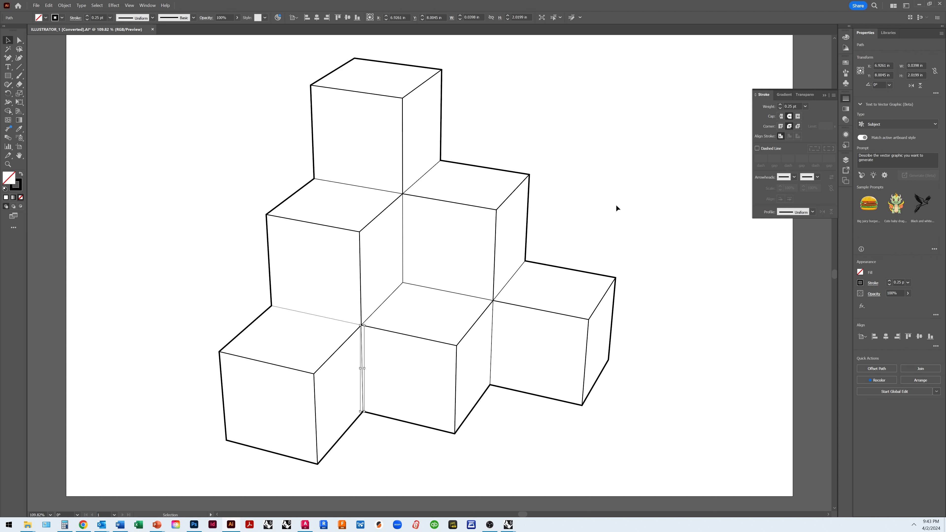
pyautogui.click(806, 107)
pyautogui.click(813, 122)
pyautogui.click(328, 318)
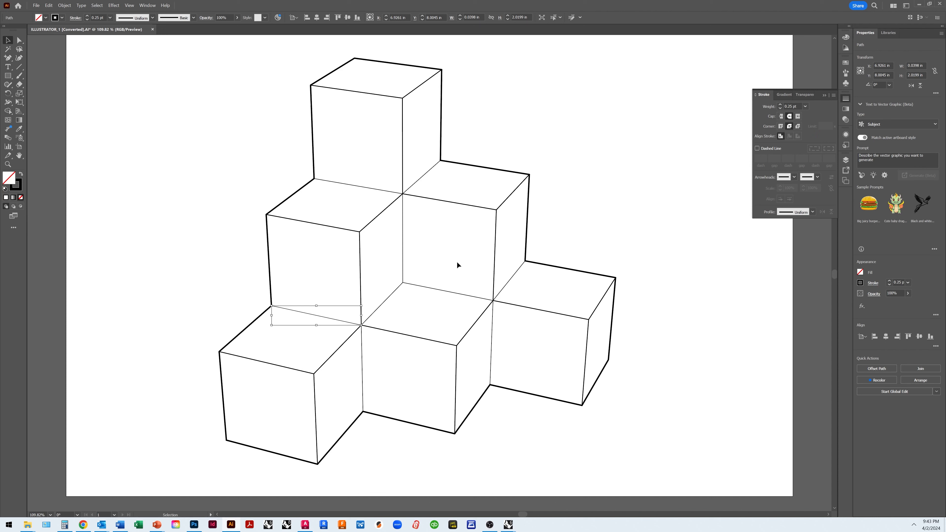
pyautogui.click(805, 106)
pyautogui.click(813, 123)
pyautogui.click(673, 201)
pyautogui.scroll(-1, 442, 368)
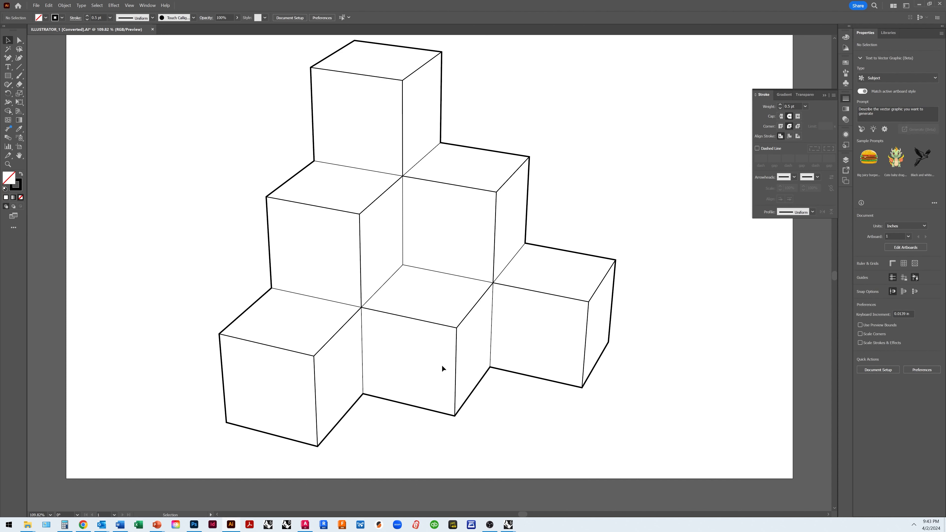
pyautogui.scroll(2, 436, 377)
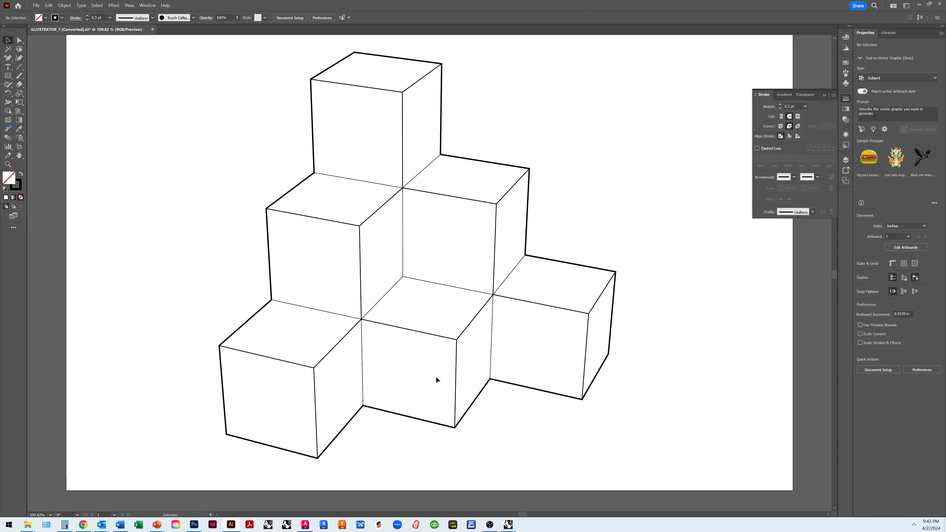
# Step: Save the drawing to the Desktop as ILLUSTRATOR_1_LINES_ONLY.ai with the Illustrator 2020 version and default save options
pyautogui.click(130, 5)
pyautogui.click(153, 99)
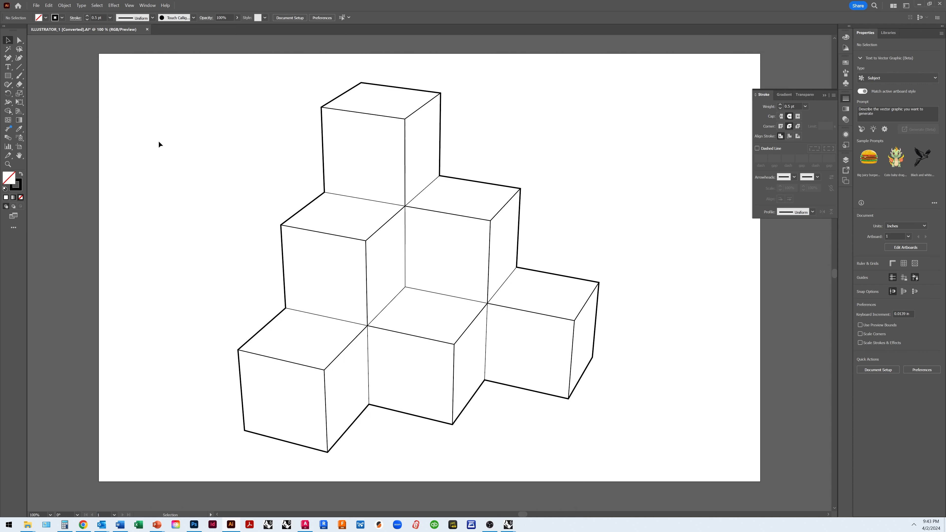
pyautogui.click(37, 5)
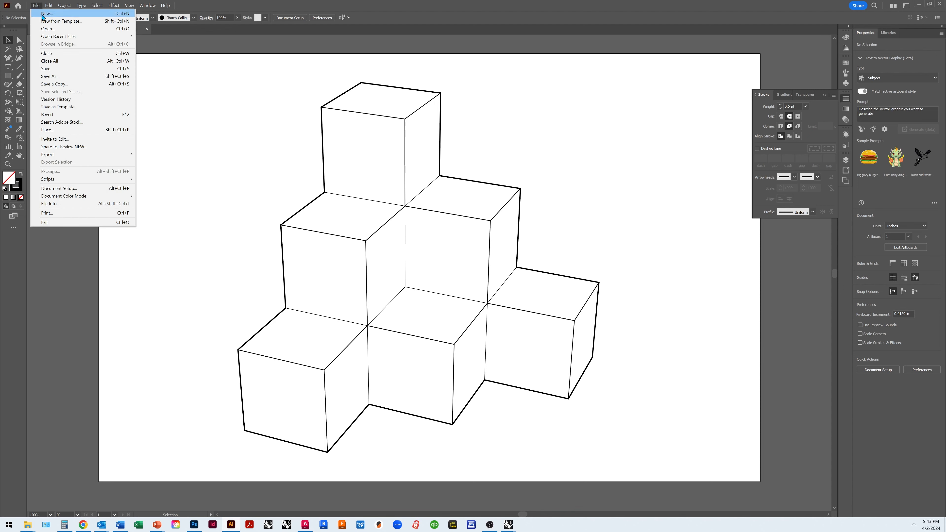
pyautogui.click(59, 77)
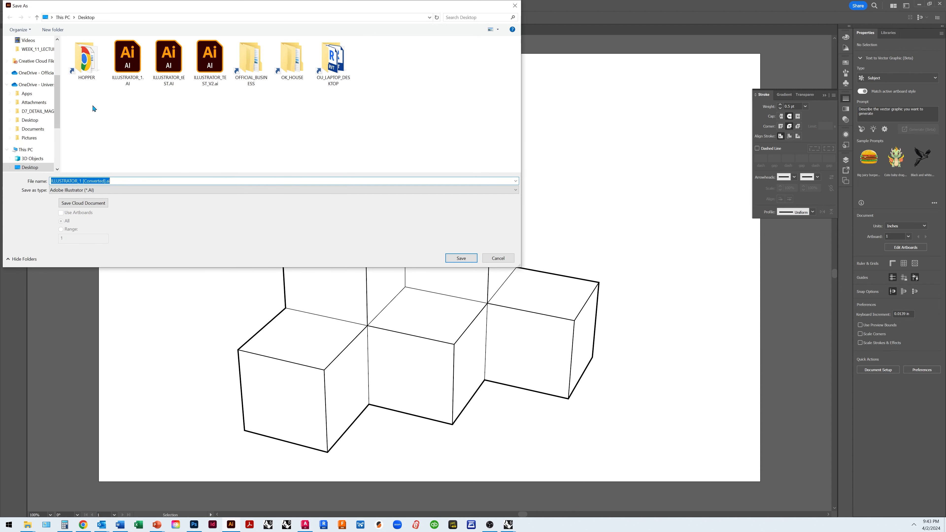
pyautogui.click(83, 181)
pyautogui.moveTo(105, 181); pyautogui.dragTo(82, 181)
pyautogui.write('_')
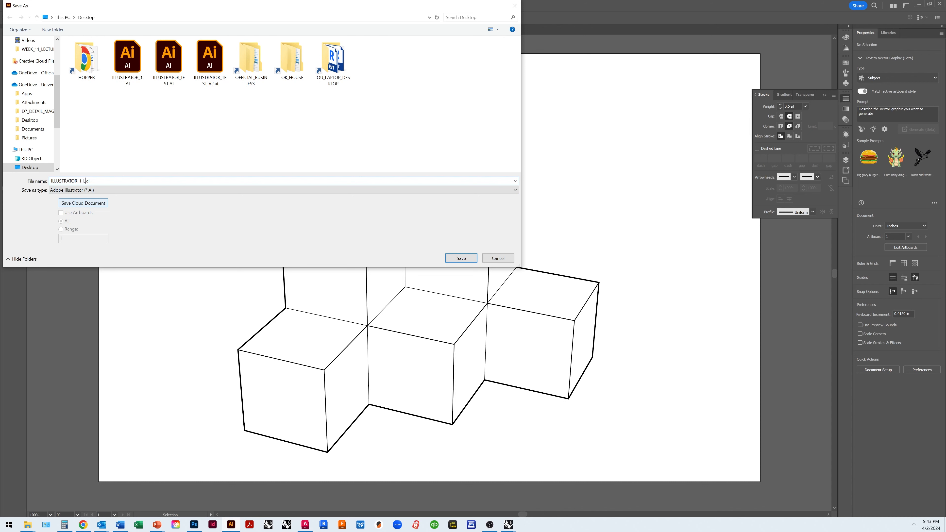
pyautogui.write('LINES_ONLY')
pyautogui.press('Return')
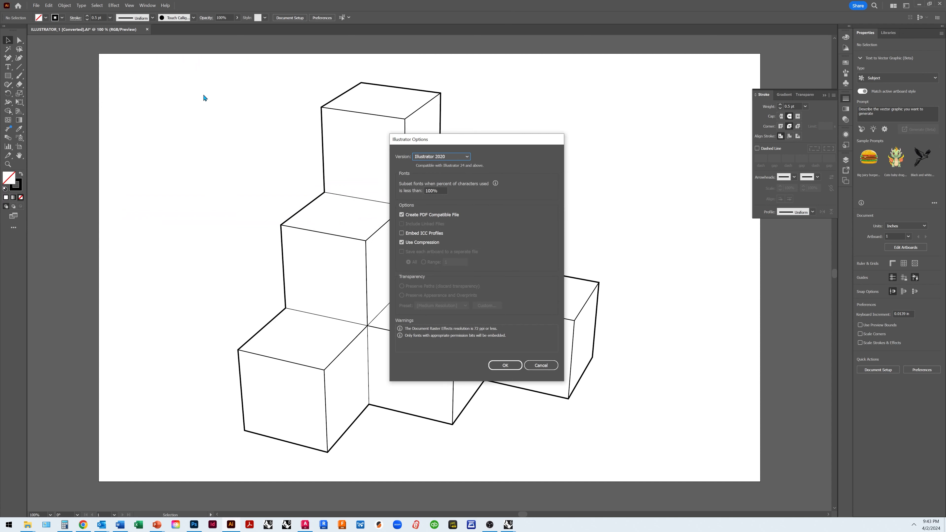
pyautogui.click(509, 369)
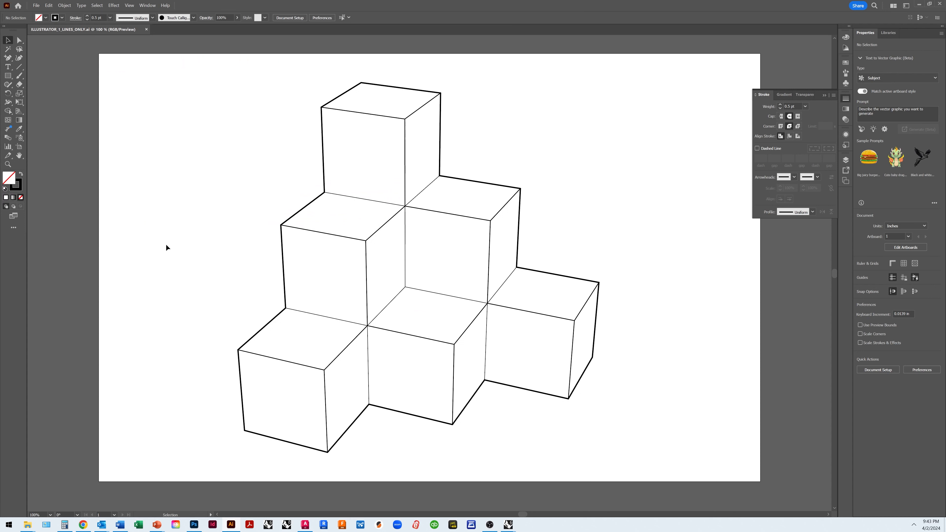
# Step: Stretch the back edge of the right middle-row cube's upper face leftward into the top cube's left face
pyautogui.click(450, 178)
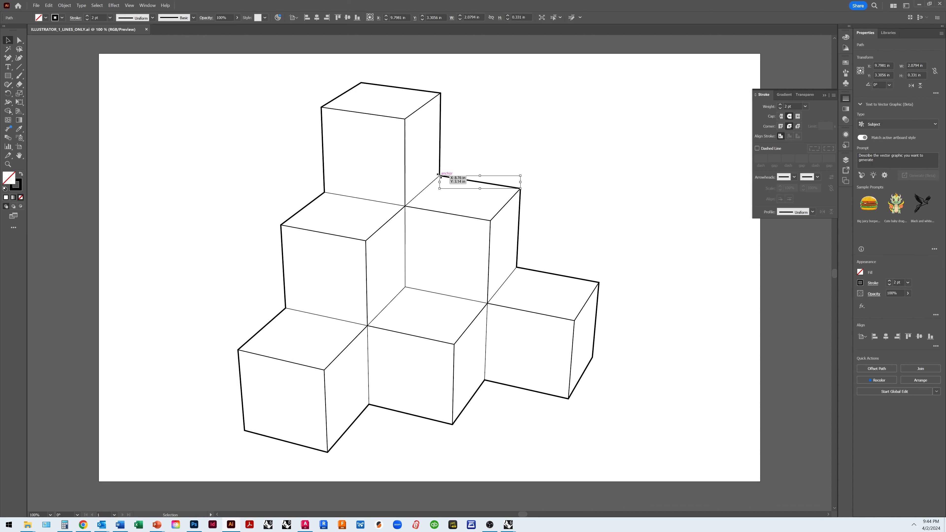
pyautogui.moveTo(439, 174); pyautogui.dragTo(353, 164)
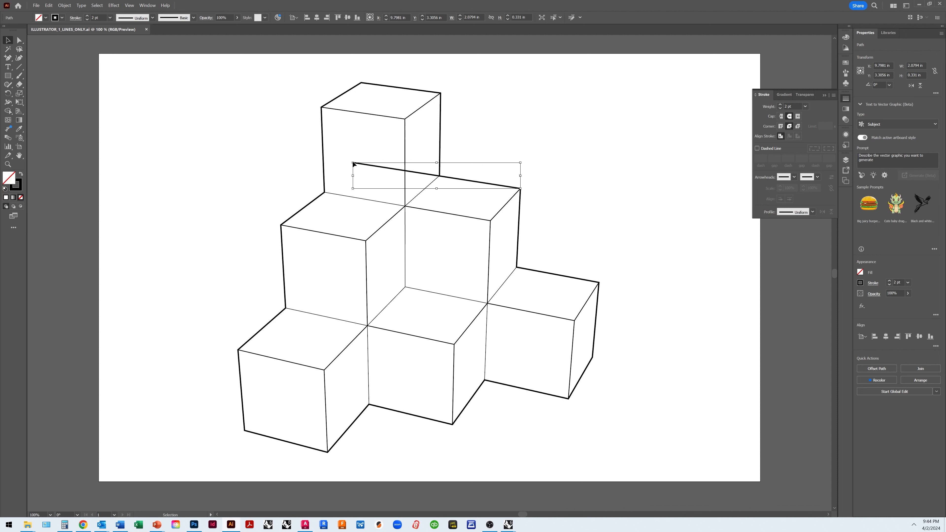
pyautogui.click(527, 166)
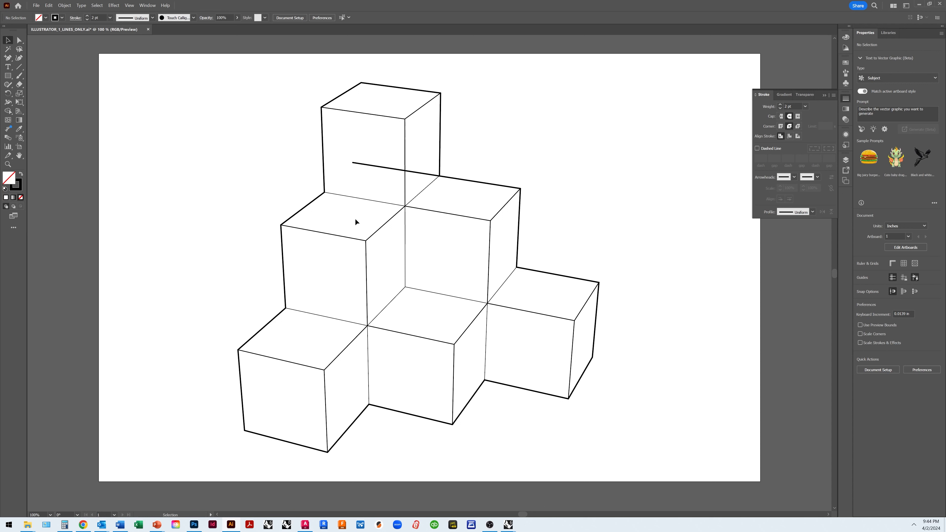
# Step: Move the stretched edge's left end anchor back to the top cube's right base corner with the Direct Selection tool
pyautogui.click(19, 41)
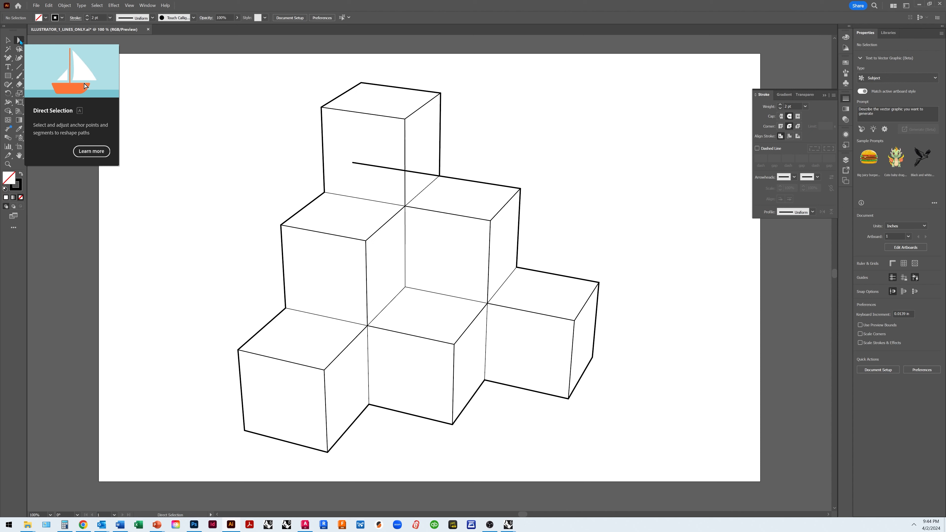
pyautogui.click(374, 168)
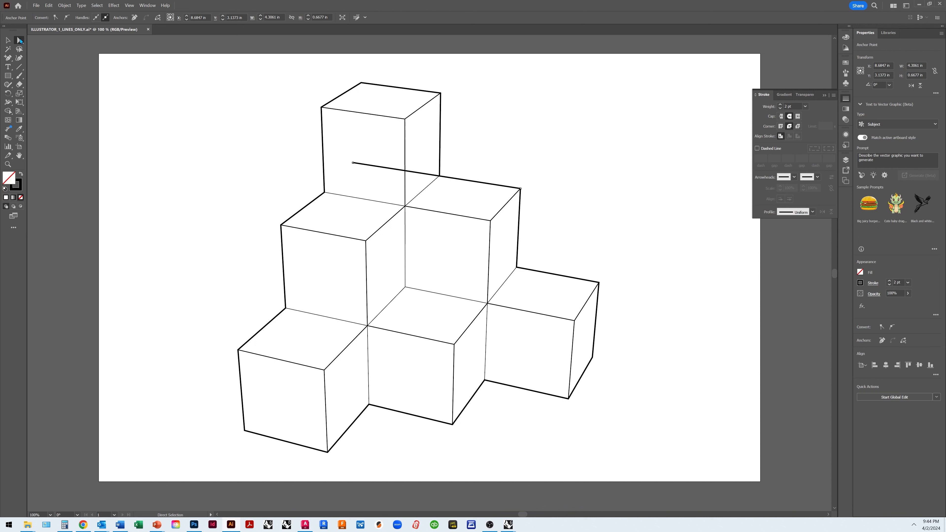
pyautogui.moveTo(353, 165); pyautogui.dragTo(440, 180)
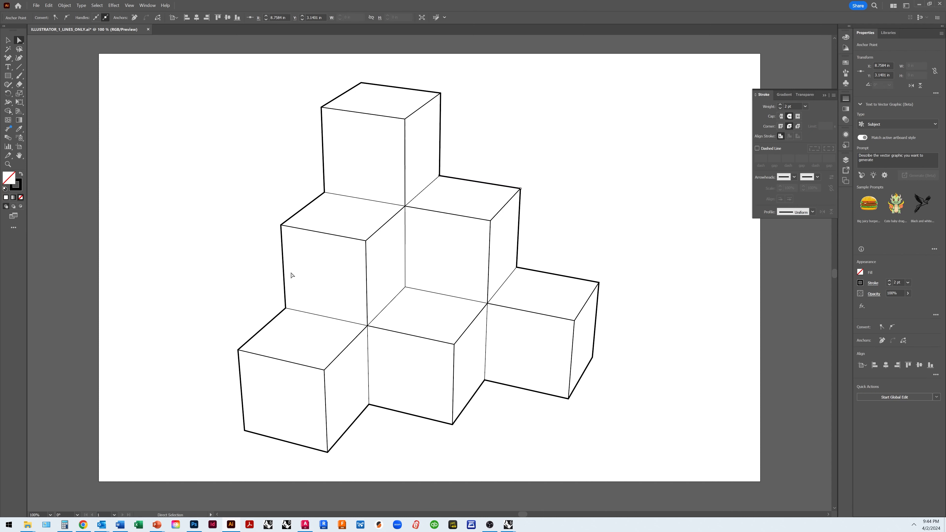
pyautogui.click(486, 160)
# Step: Examine the two end anchor points of the back edge of the right middle-row cube's upper face
pyautogui.click(461, 179)
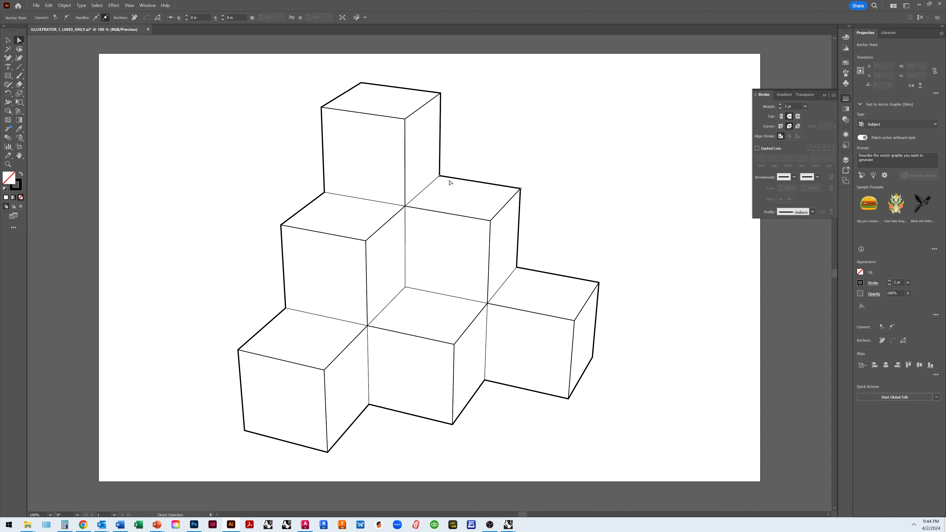
pyautogui.click(440, 177)
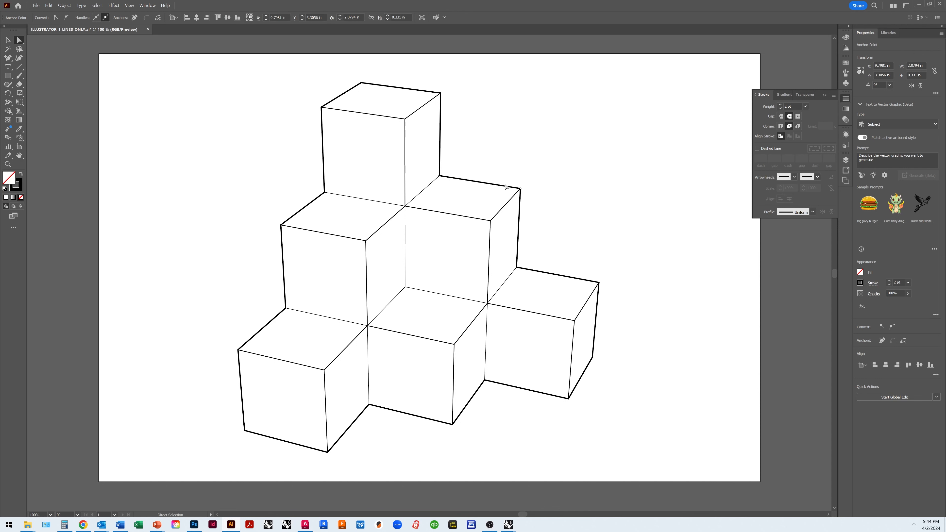
pyautogui.click(520, 189)
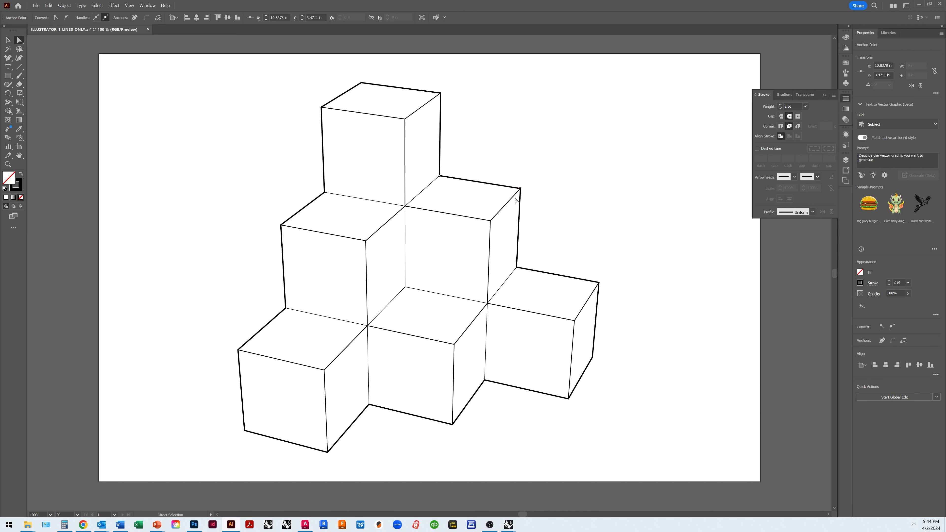
pyautogui.click(486, 185)
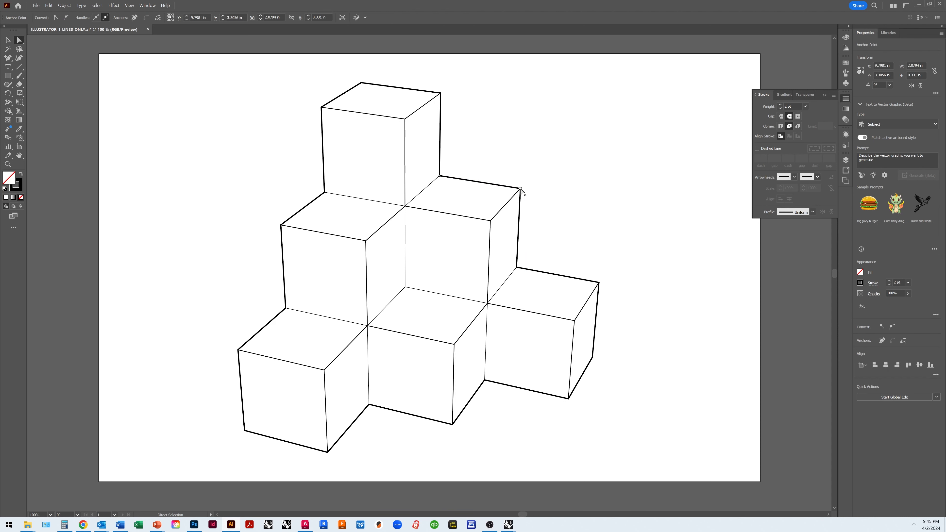
pyautogui.click(537, 197)
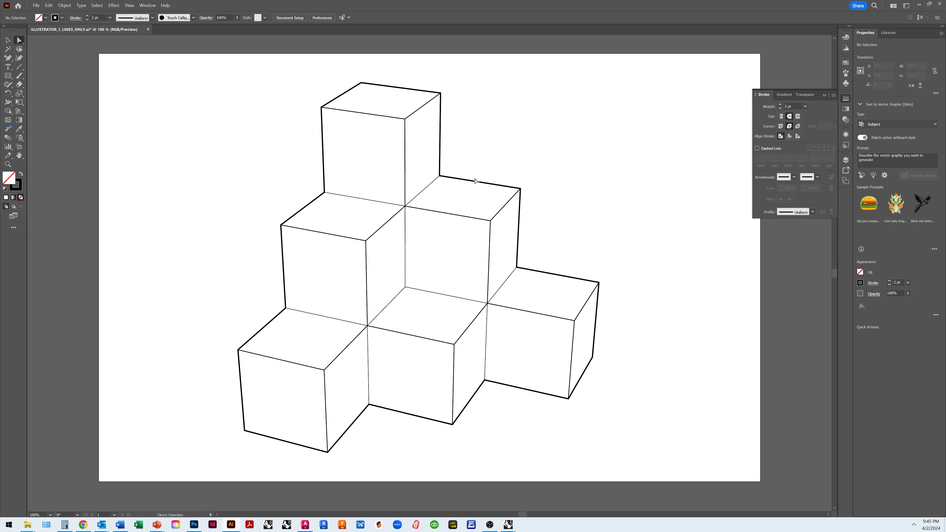
# Step: Add an anchor point midway along the right middle-row cube's back edge and pull it inward to about X 9.19 in, Y 3.67 in
pyautogui.click(7, 60)
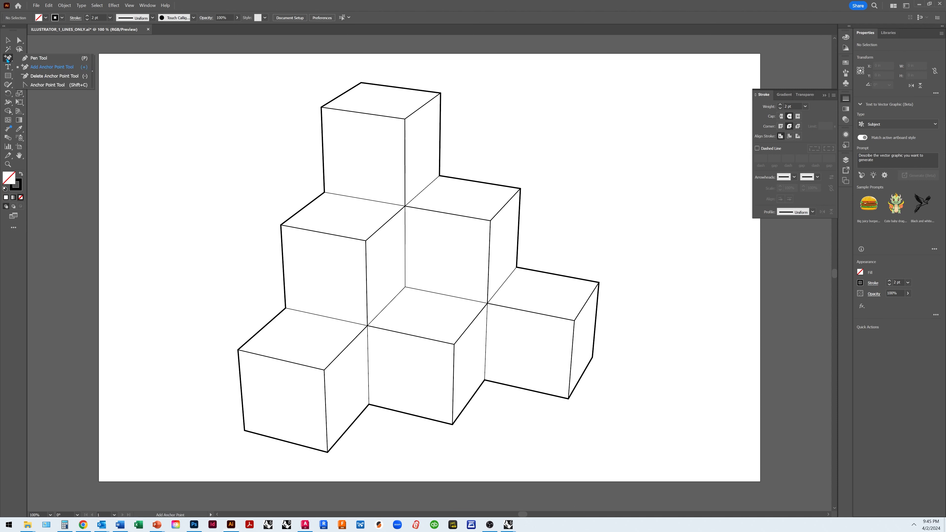
pyautogui.click(47, 71)
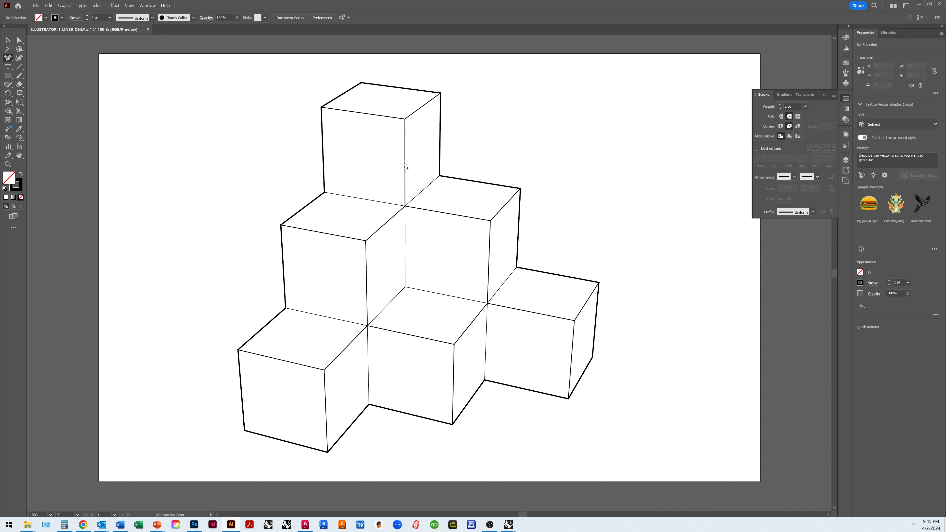
pyautogui.click(475, 183)
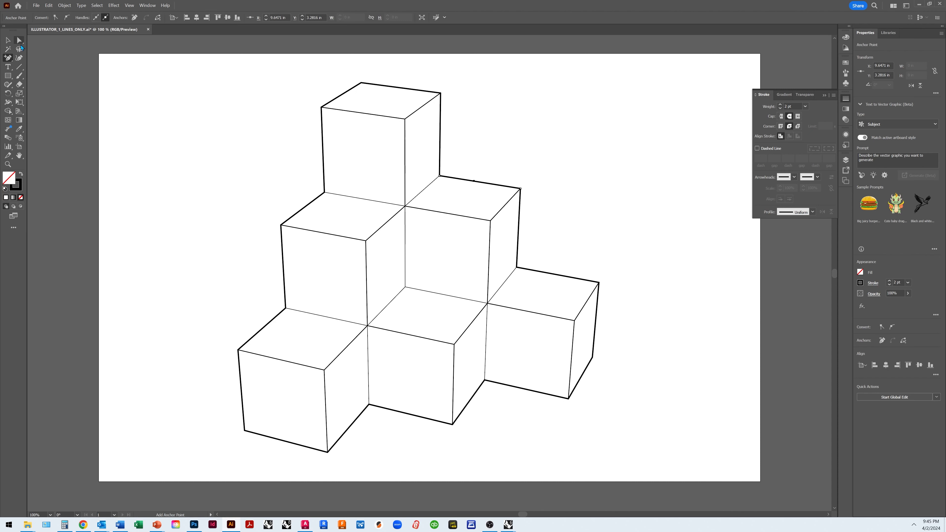
pyautogui.click(20, 40)
pyautogui.moveTo(474, 182); pyautogui.dragTo(456, 196)
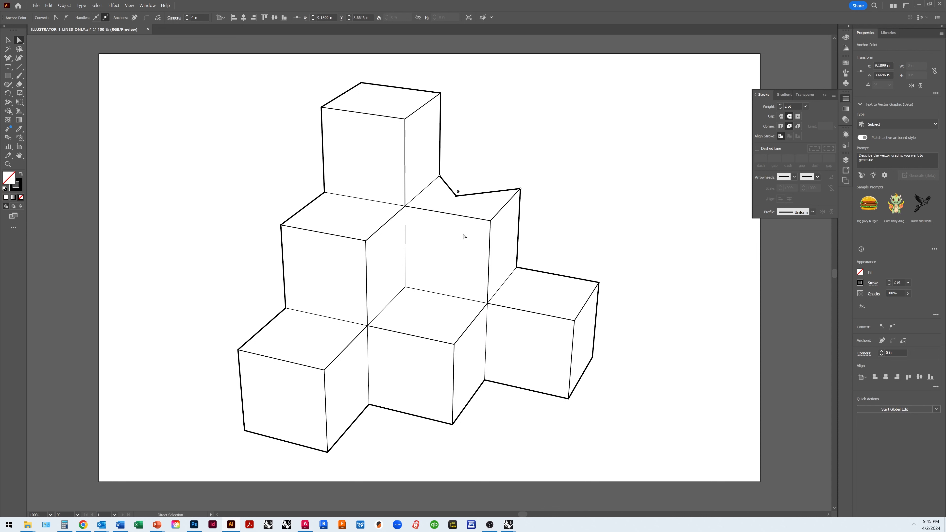
pyautogui.click(488, 165)
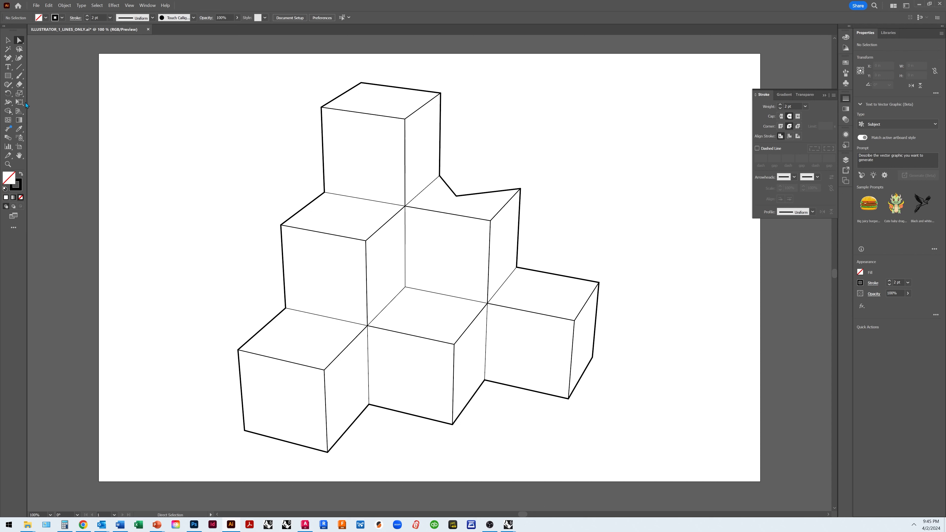
# Step: Add an anchor point at about X 9.68 in, Y 3.61 in on the right middle-row cube's notched back edge and cut the path there
pyautogui.click(7, 60)
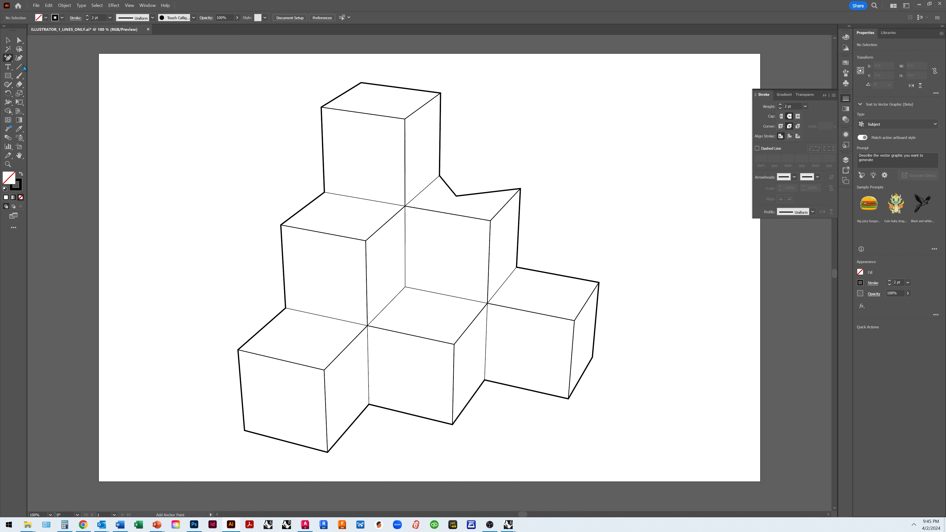
pyautogui.click(475, 194)
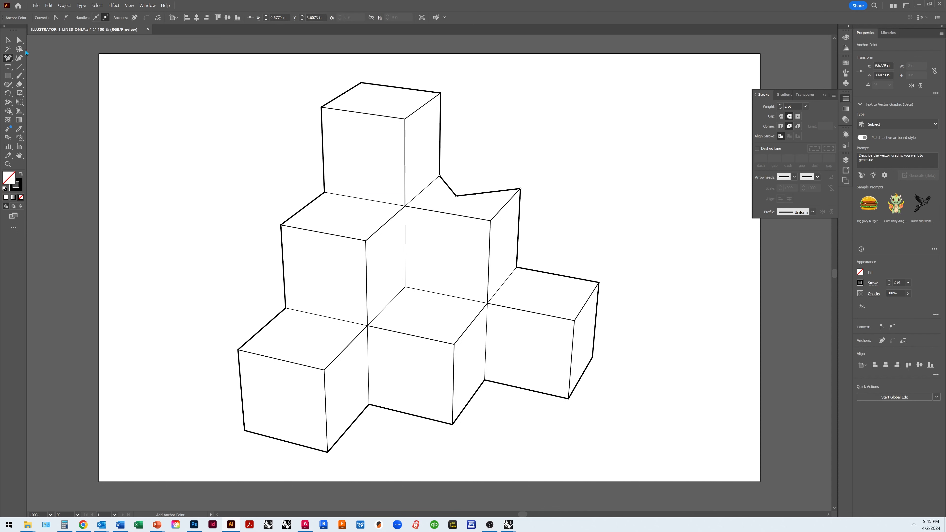
pyautogui.press('a')
pyautogui.click(160, 21)
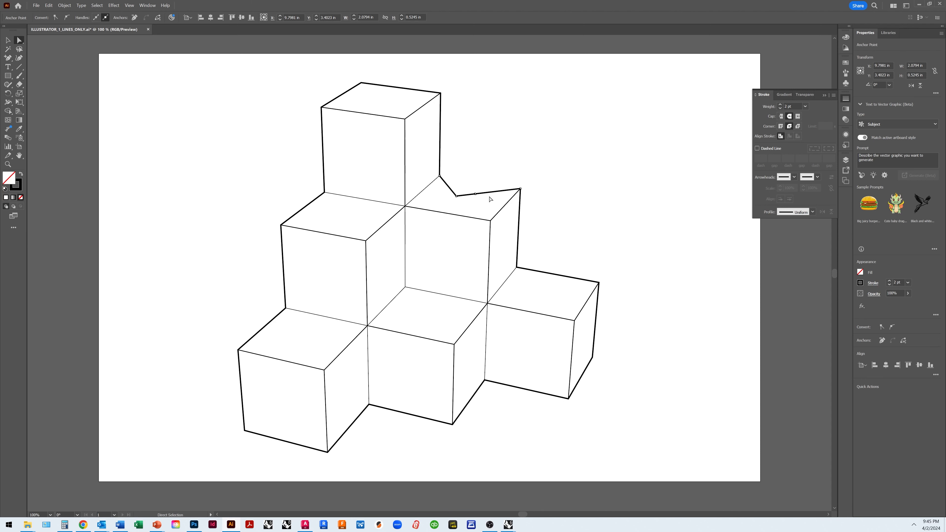
# Step: Move the separated right piece of the notched edge upward to about X 10.21 in, Y 3.11 in, and select the remaining left piece
pyautogui.click(7, 40)
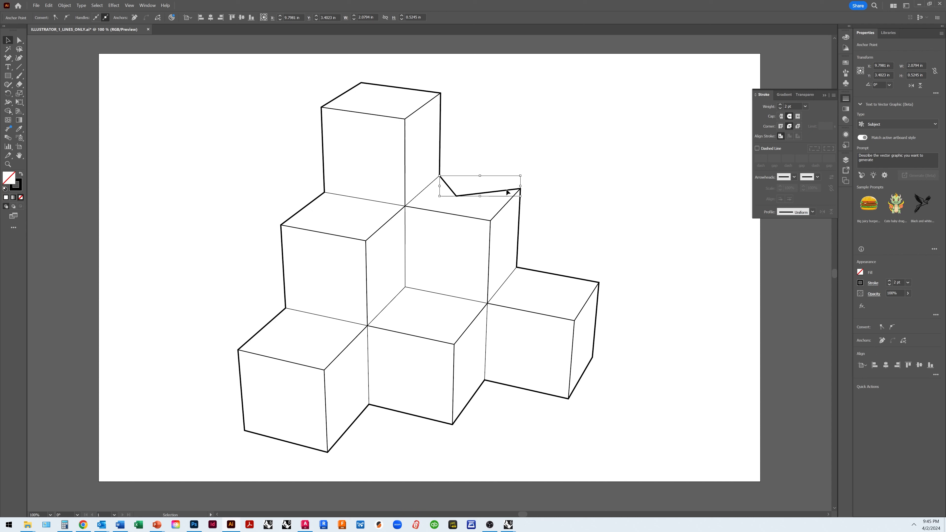
pyautogui.moveTo(505, 189); pyautogui.dragTo(532, 152)
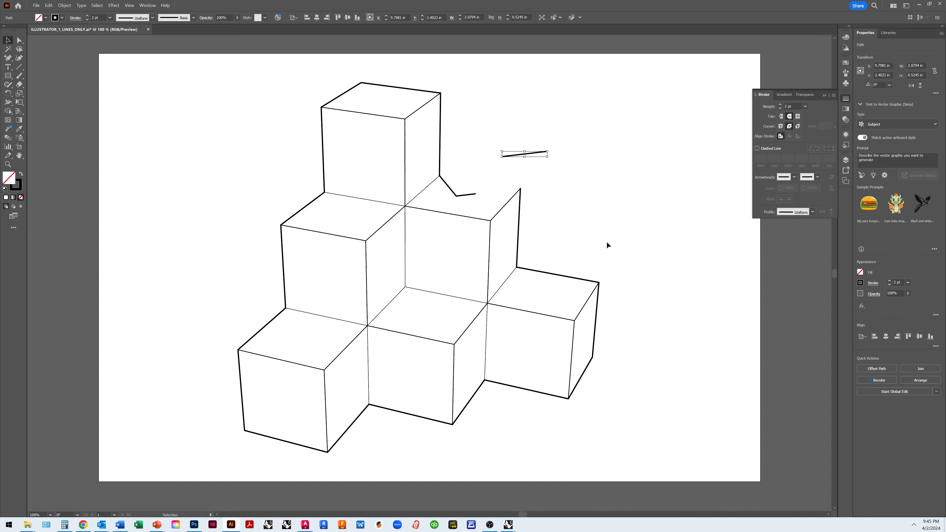
pyautogui.click(587, 237)
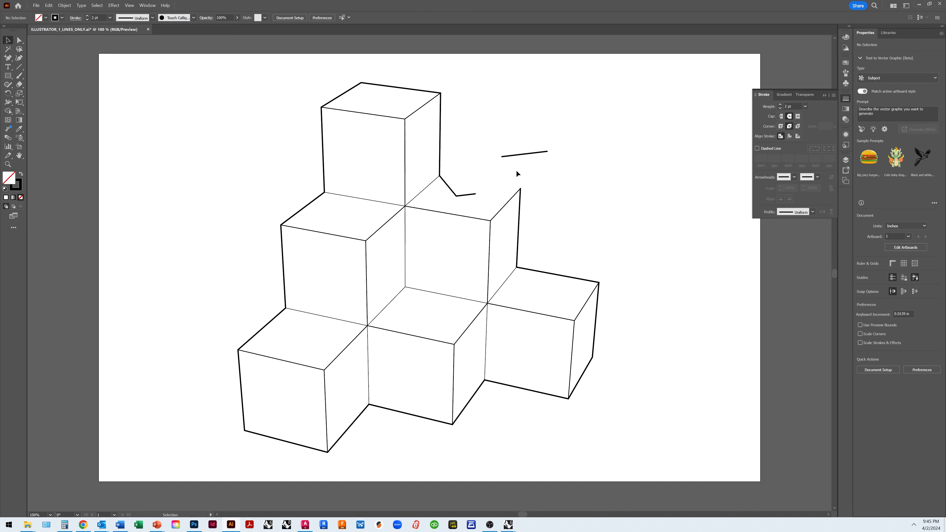
pyautogui.moveTo(508, 158); pyautogui.dragTo(483, 179)
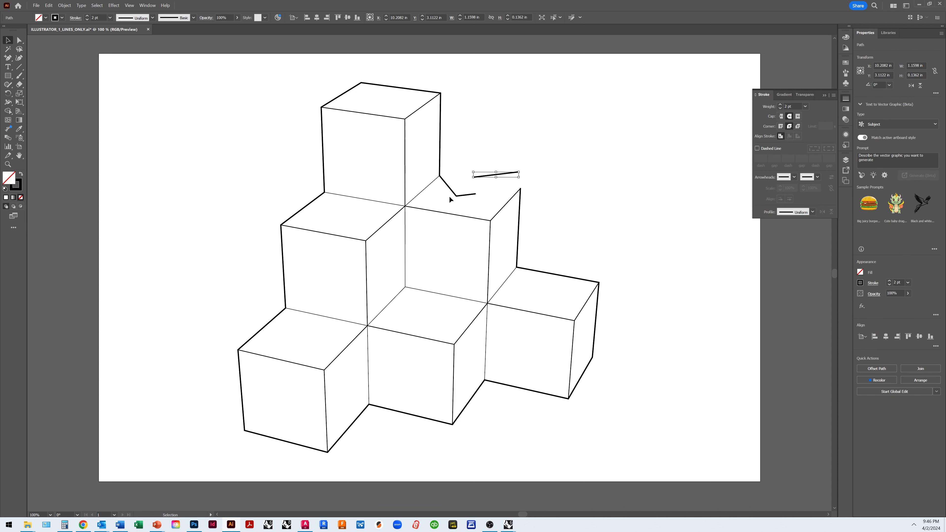
pyautogui.click(271, 174)
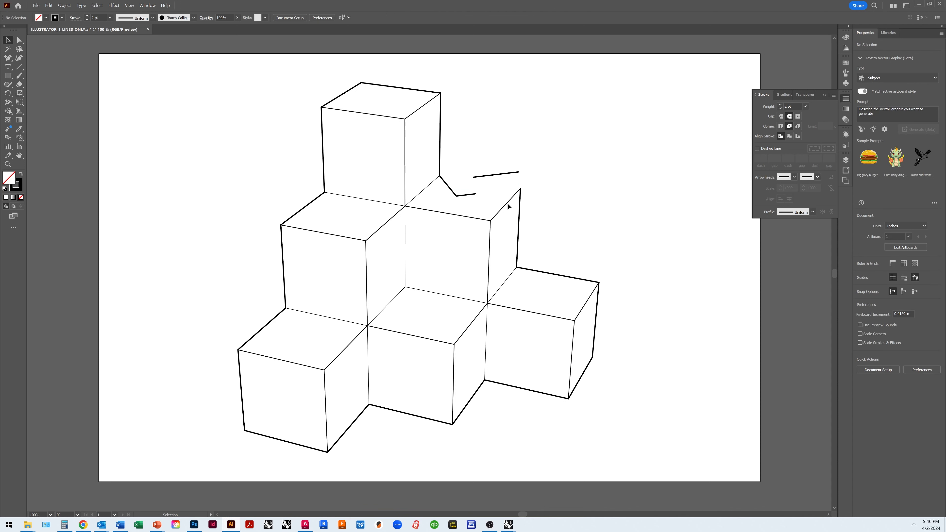
pyautogui.click(461, 195)
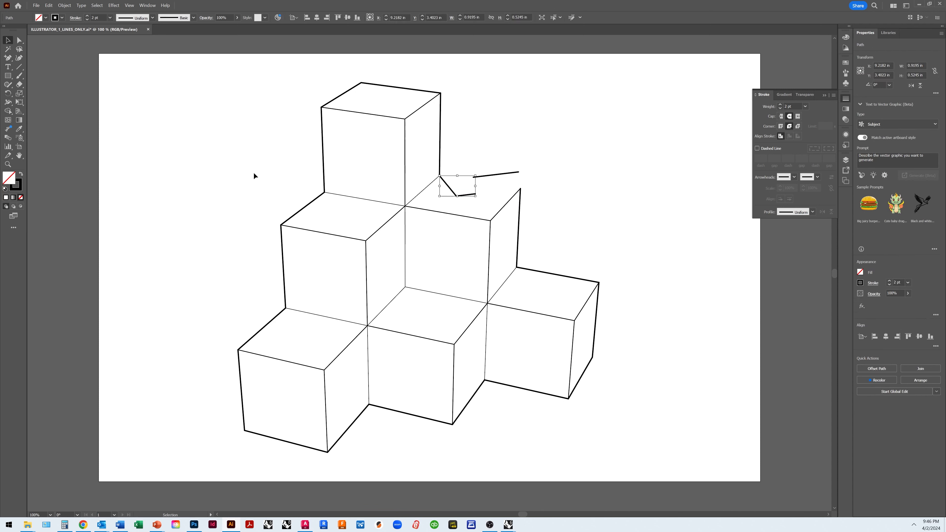
# Step: Add an anchor point midway along the top cube's left vertical edge at about X 5.76 in, Y 2.42 in
pyautogui.click(323, 144)
pyautogui.click(7, 58)
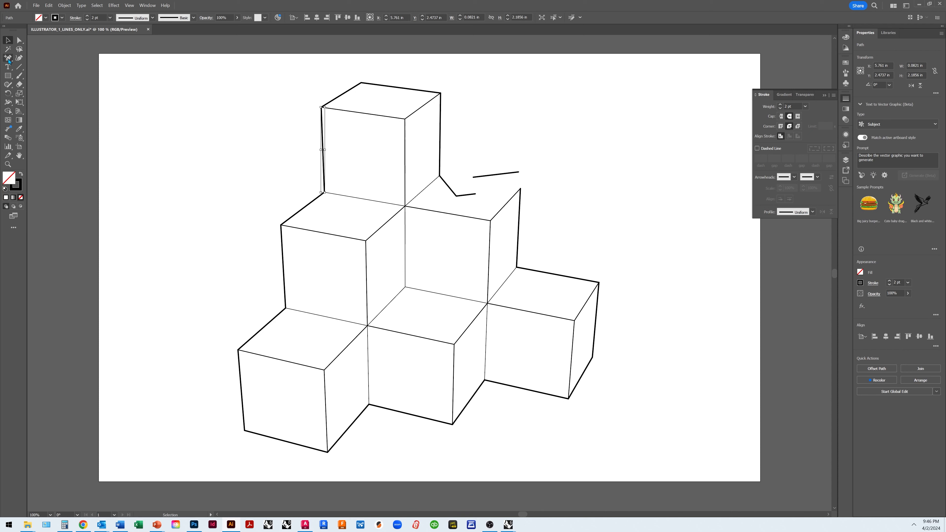
pyautogui.click(323, 148)
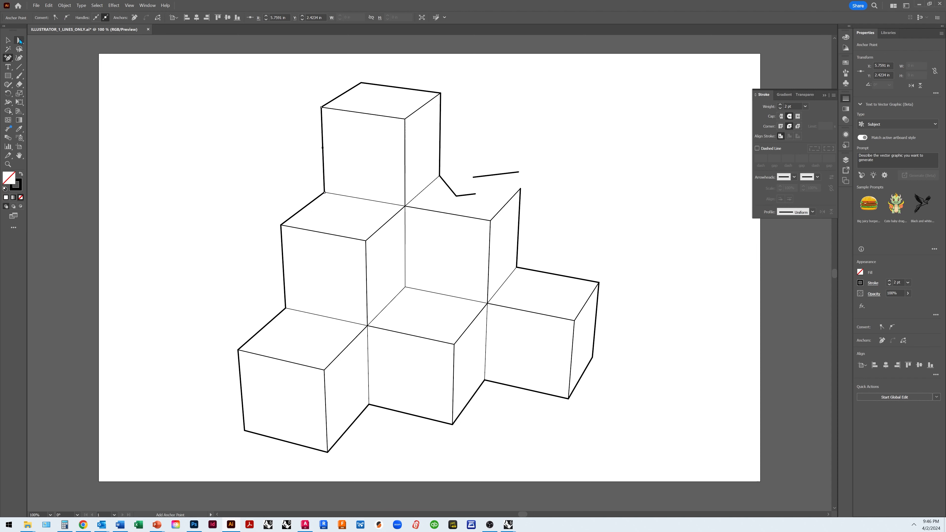
pyautogui.click(19, 40)
# Step: Convert the new midpoint on the top cube's left edge to a smooth point, bending the edge into an S-curve with the Anchor Point tool
pyautogui.click(8, 58)
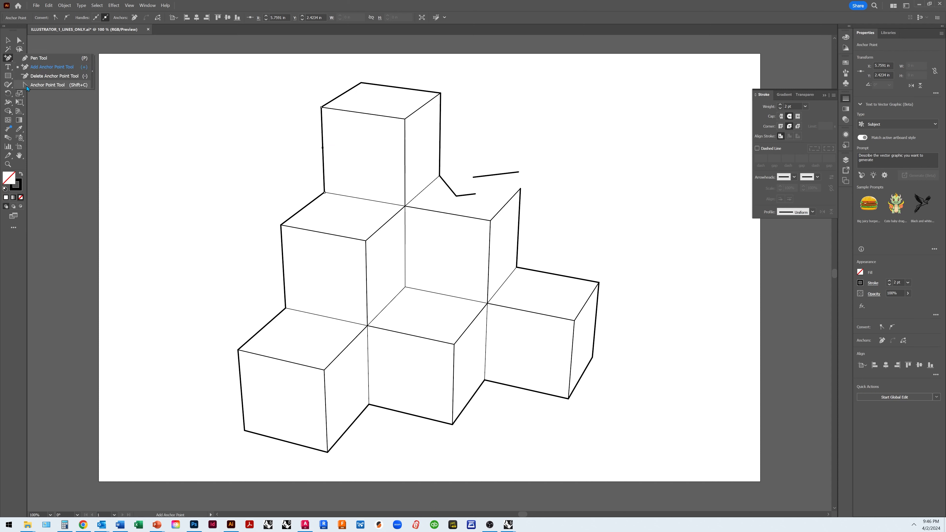
pyautogui.click(47, 85)
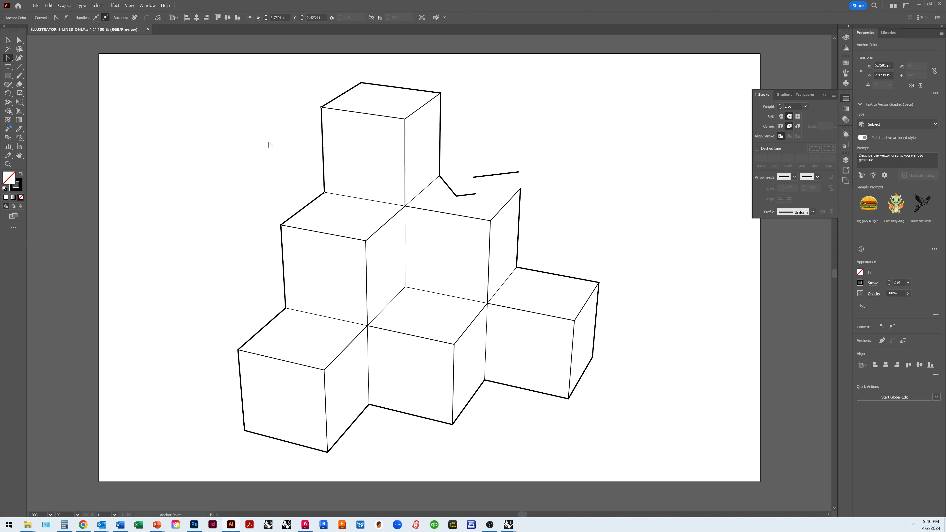
pyautogui.moveTo(323, 148); pyautogui.dragTo(275, 136)
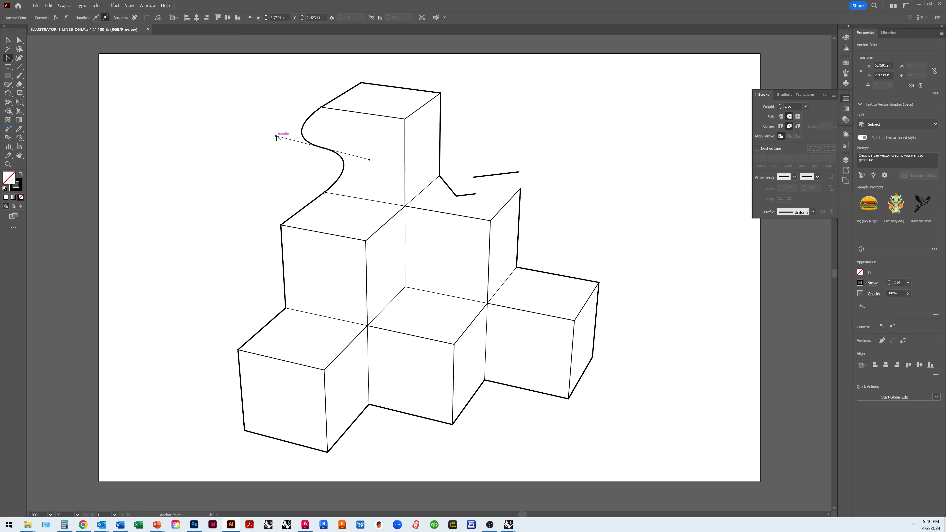
pyautogui.press('v')
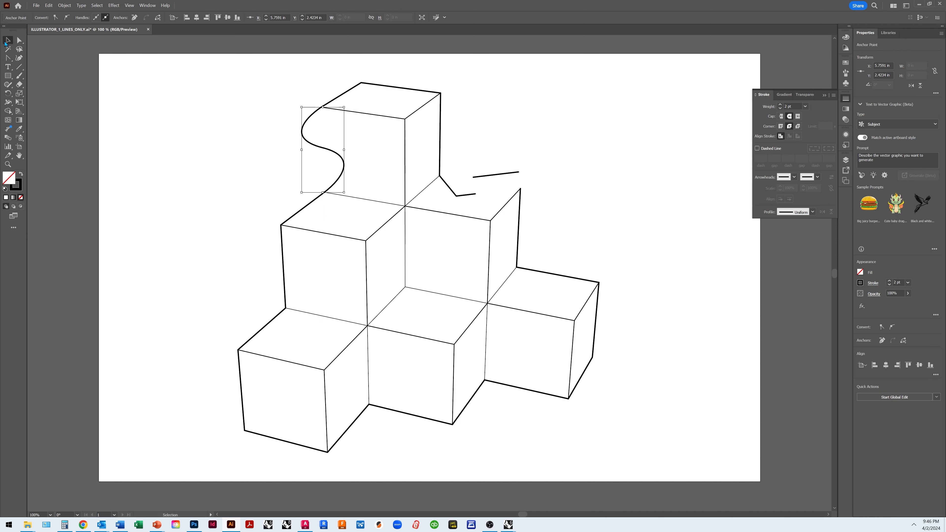
pyautogui.click(190, 100)
pyautogui.scroll(-1, 369, 186)
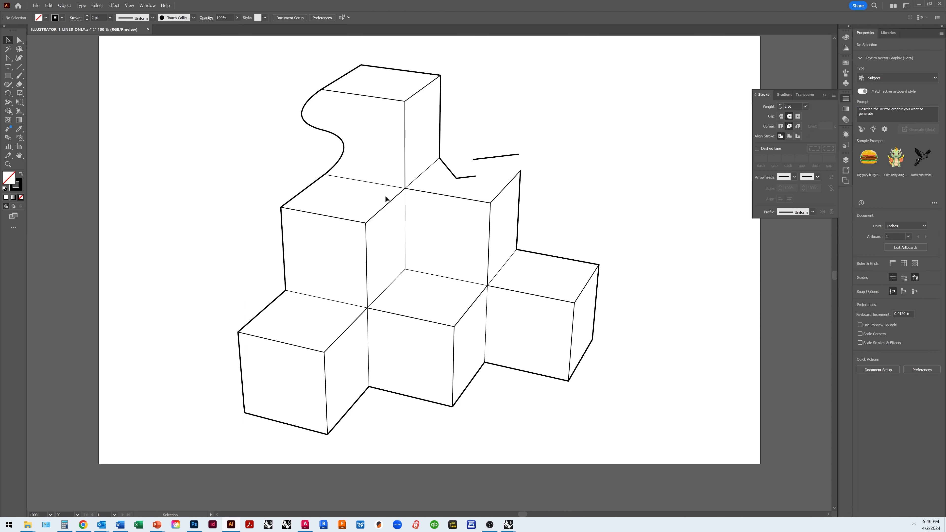
pyautogui.scroll(1, 376, 208)
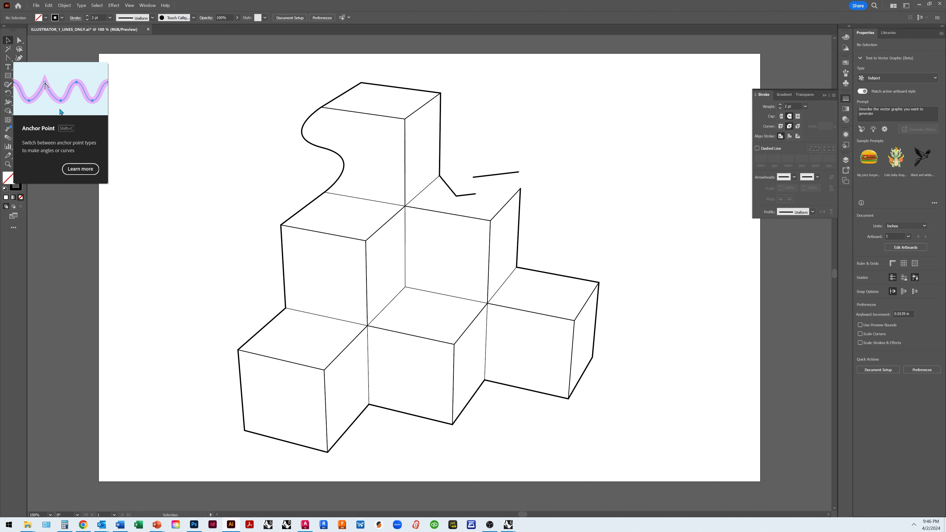
# Step: Draw an angular open path with the Pen tool in the empty area right of the top cube, and cut away its last segment
pyautogui.click(8, 58)
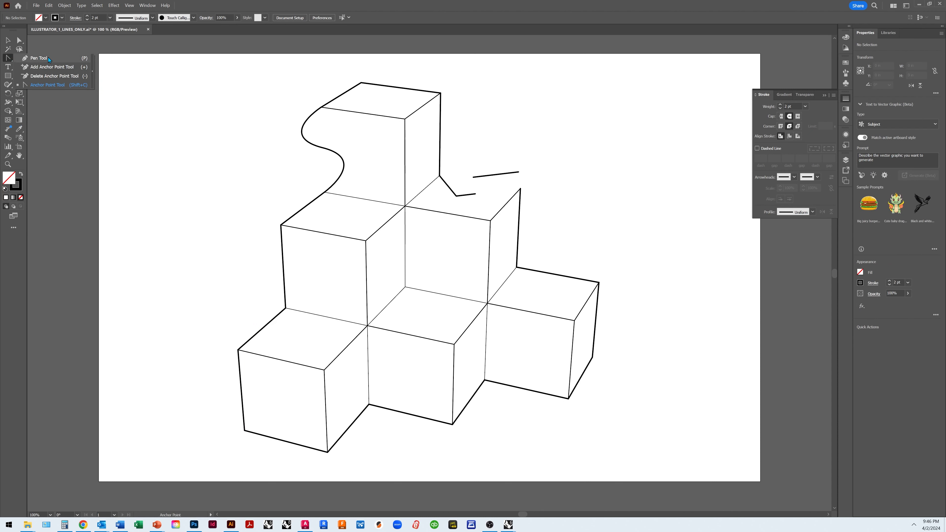
pyautogui.click(49, 59)
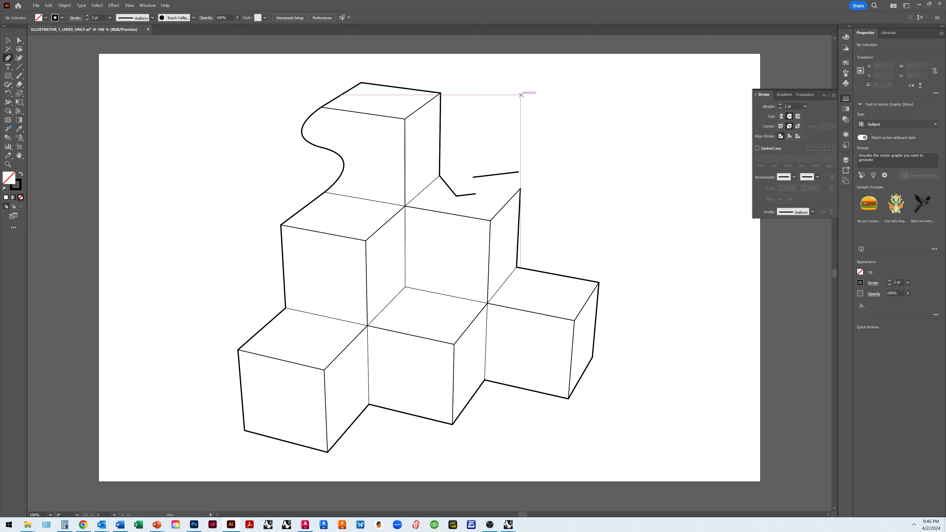
pyautogui.click(546, 100)
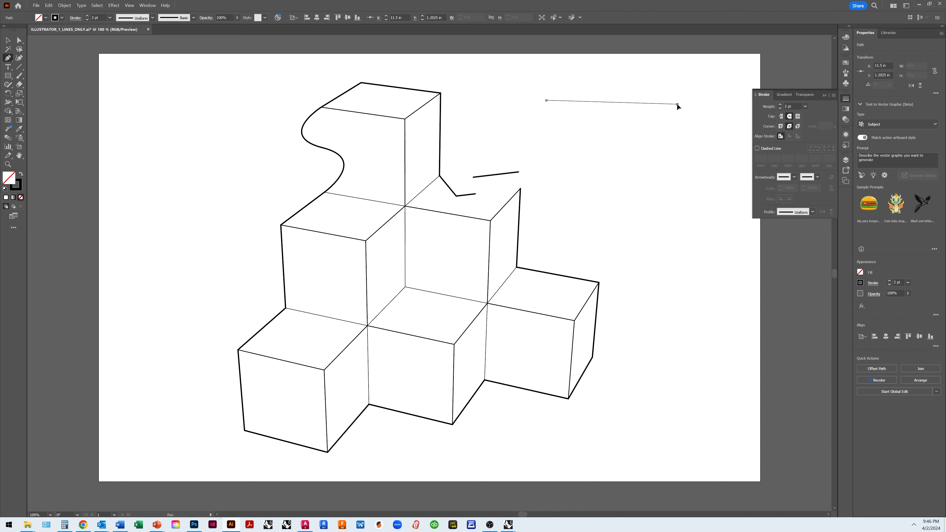
pyautogui.click(677, 104)
pyautogui.click(653, 211)
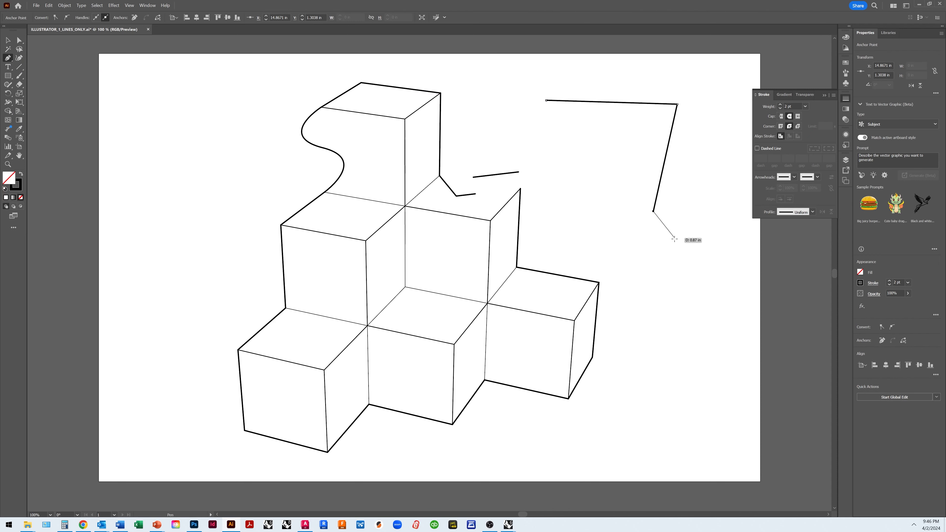
pyautogui.click(698, 261)
pyautogui.rightClick(698, 262)
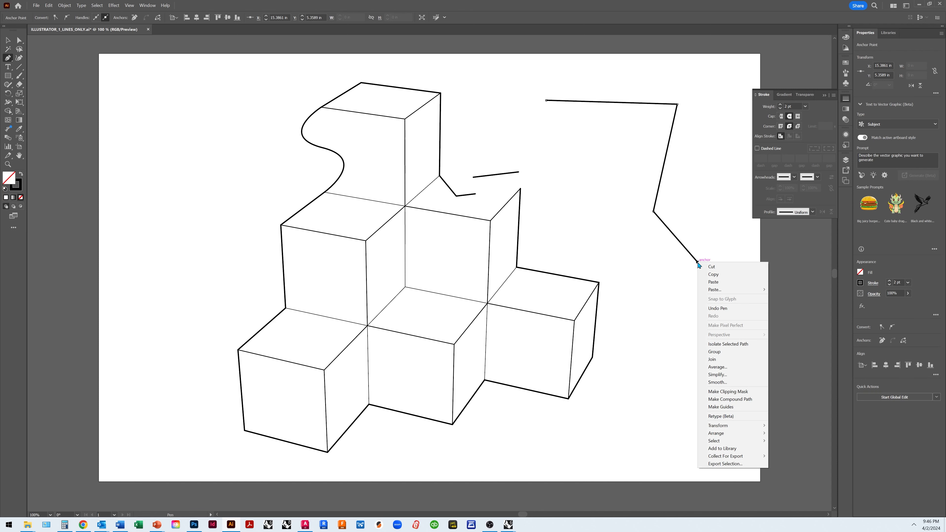
pyautogui.click(718, 268)
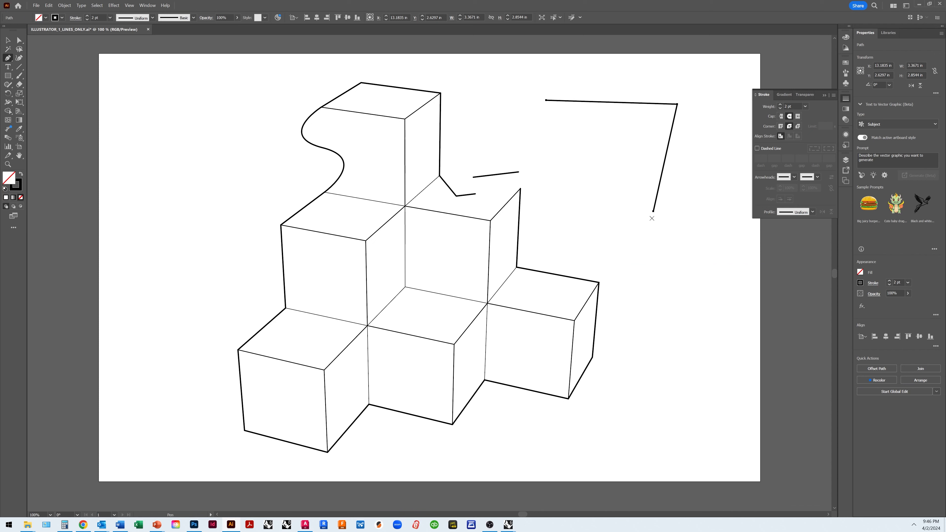
# Step: Round the corner of the new open path into a smooth arc with the Anchor Point tool, and deselect it
pyautogui.click(8, 60)
pyautogui.click(48, 85)
pyautogui.moveTo(677, 105); pyautogui.dragTo(712, 145)
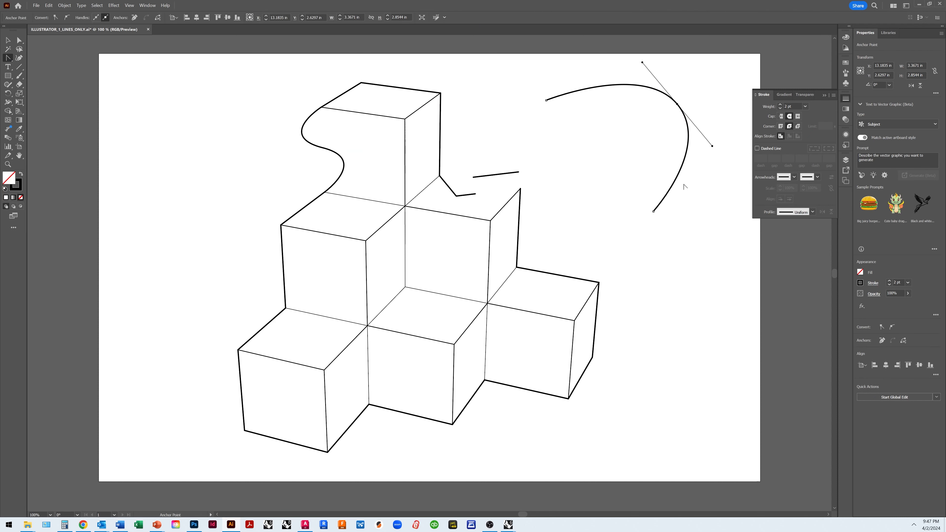
pyautogui.click(7, 42)
pyautogui.click(232, 115)
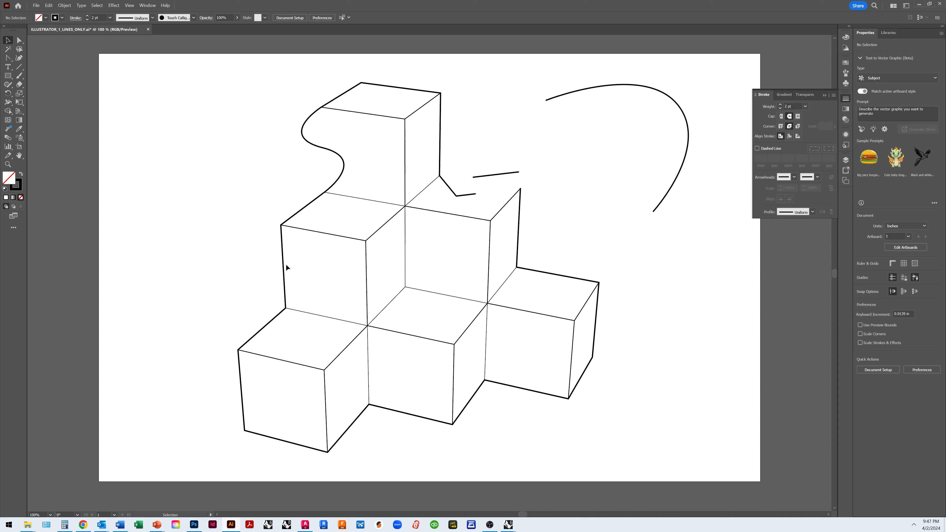
# Step: Draw a closed four-sided shape with the Pen tool in the empty area left of the top cube
pyautogui.click(284, 270)
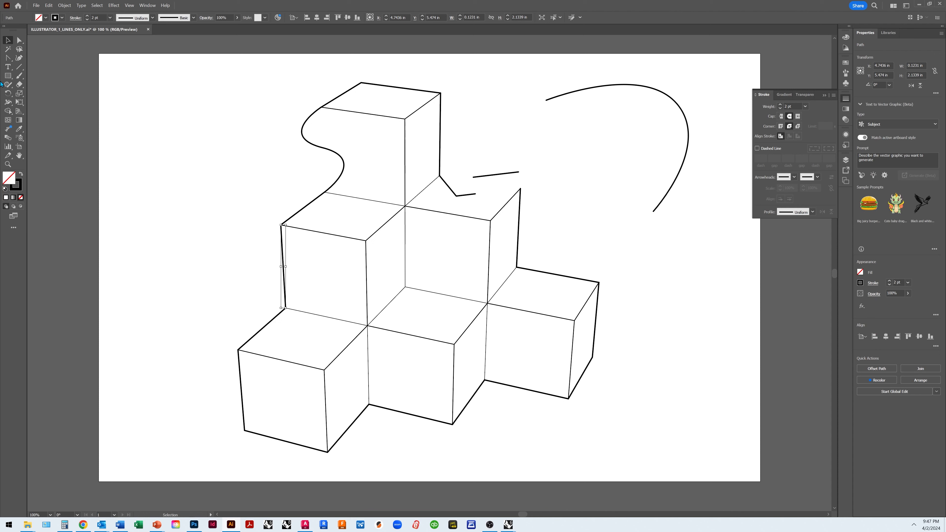
pyautogui.moveTo(8, 58); pyautogui.dragTo(32, 57)
pyautogui.click(210, 120)
pyautogui.click(138, 152)
pyautogui.click(179, 224)
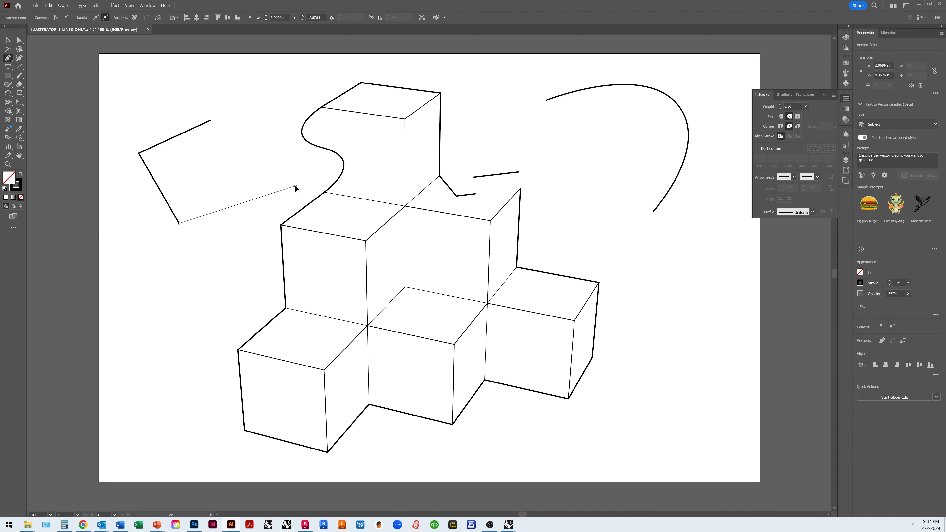
pyautogui.click(295, 186)
pyautogui.click(210, 120)
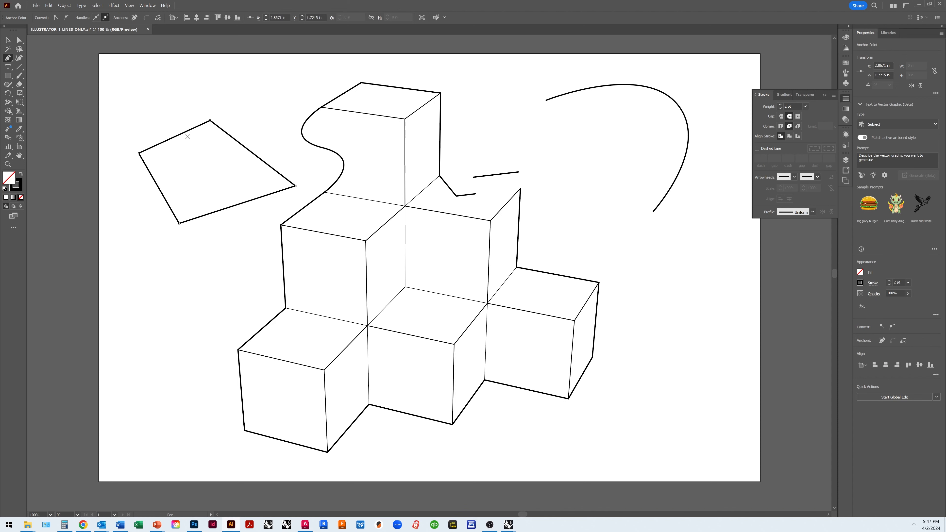
# Step: Fill the four-sided shape with the purple colour C666C6
pyautogui.click(6, 38)
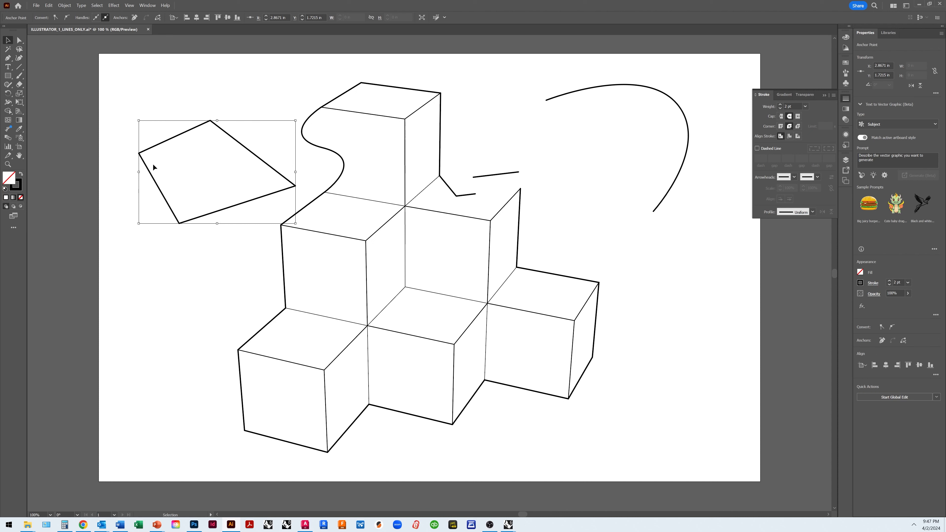
pyautogui.doubleClick(13, 183)
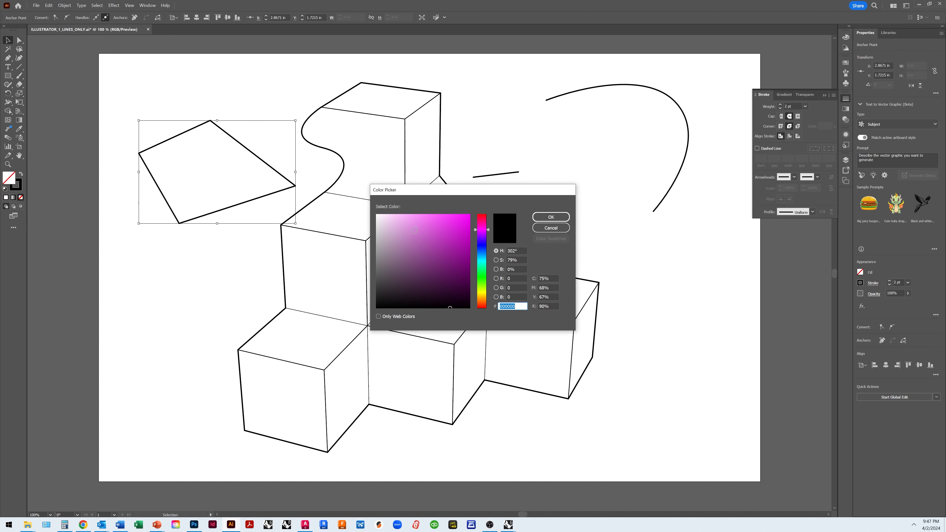
pyautogui.click(422, 234)
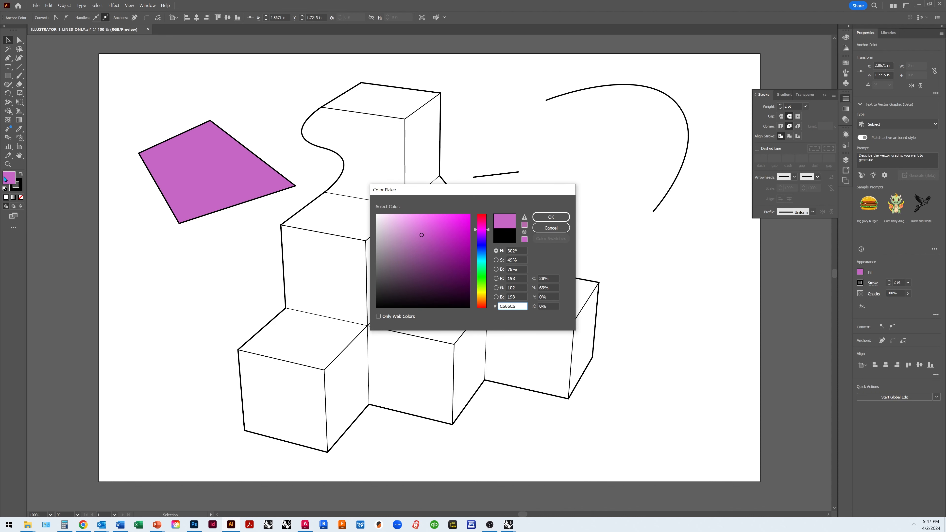
pyautogui.click(551, 217)
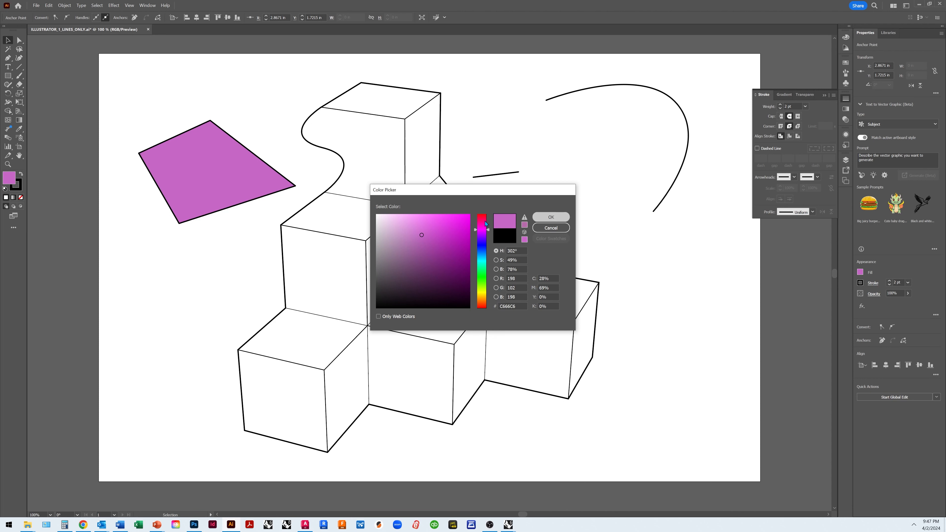
# Step: Set the four-sided shape's stroke colour to red and open its stroke settings
pyautogui.click(21, 188)
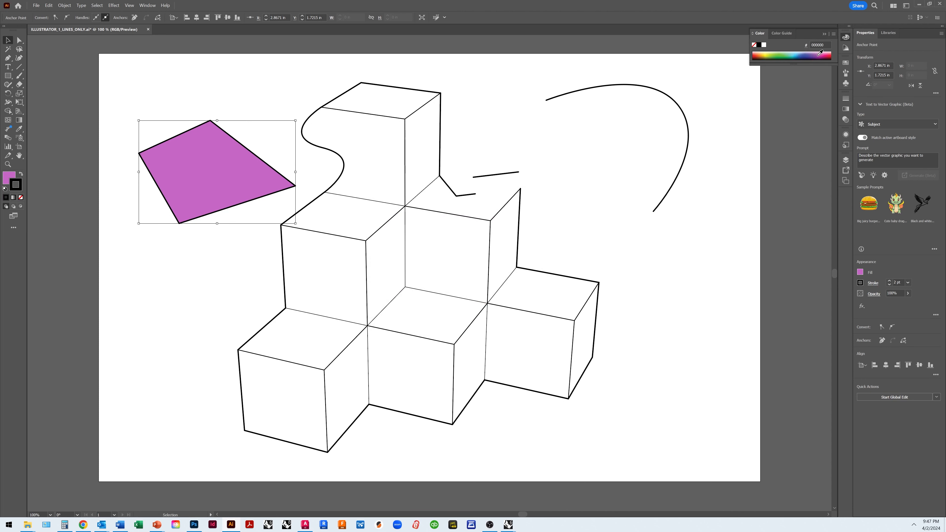
pyautogui.click(829, 55)
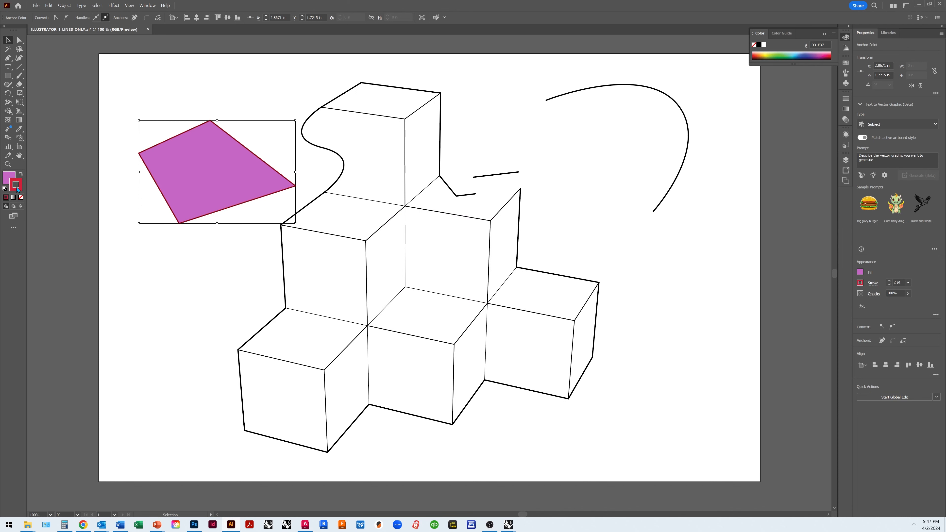
pyautogui.click(846, 98)
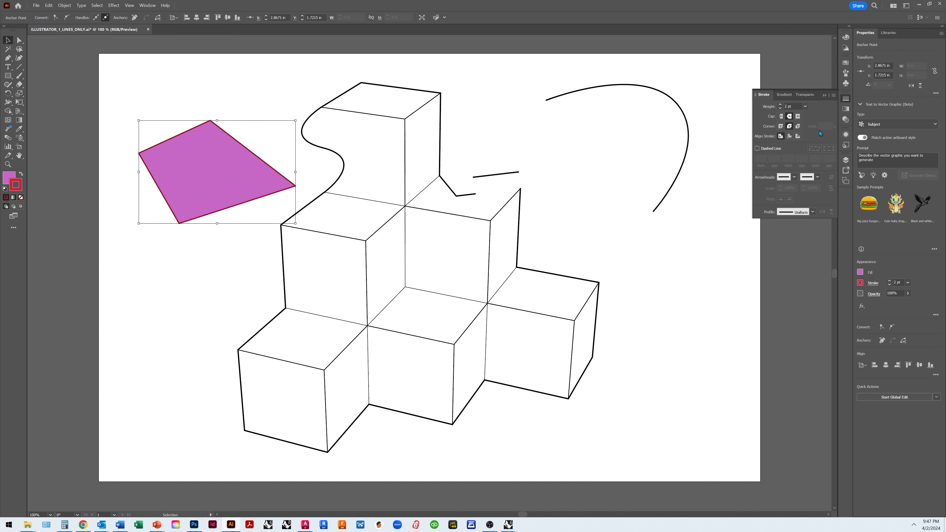
# Step: Set the four-sided shape's stroke weight to 6 pt and change its fill colour to light orange
pyautogui.click(805, 106)
pyautogui.click(814, 179)
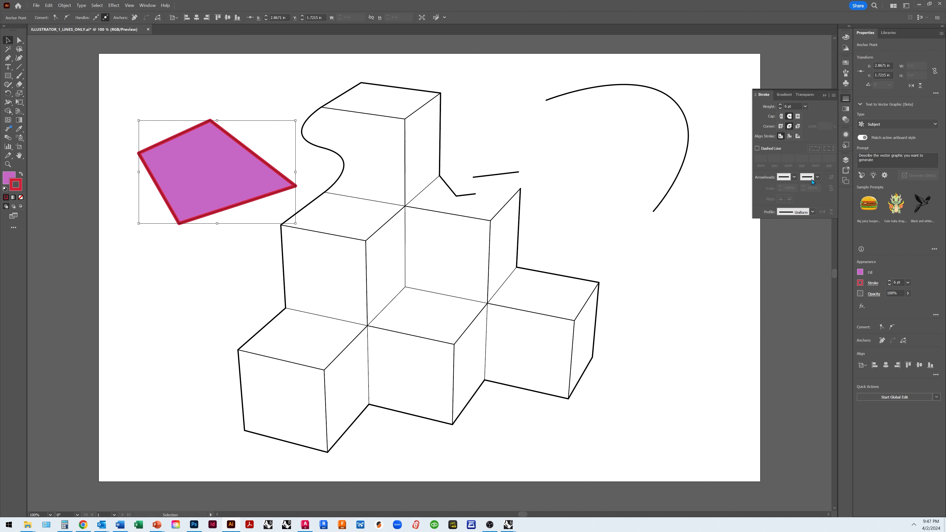
pyautogui.click(7, 178)
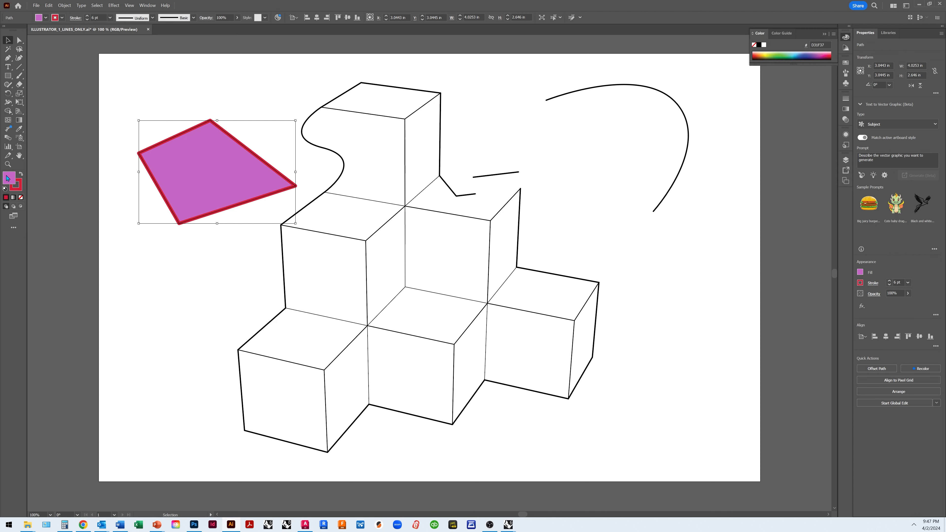
pyautogui.click(820, 53)
pyautogui.click(801, 53)
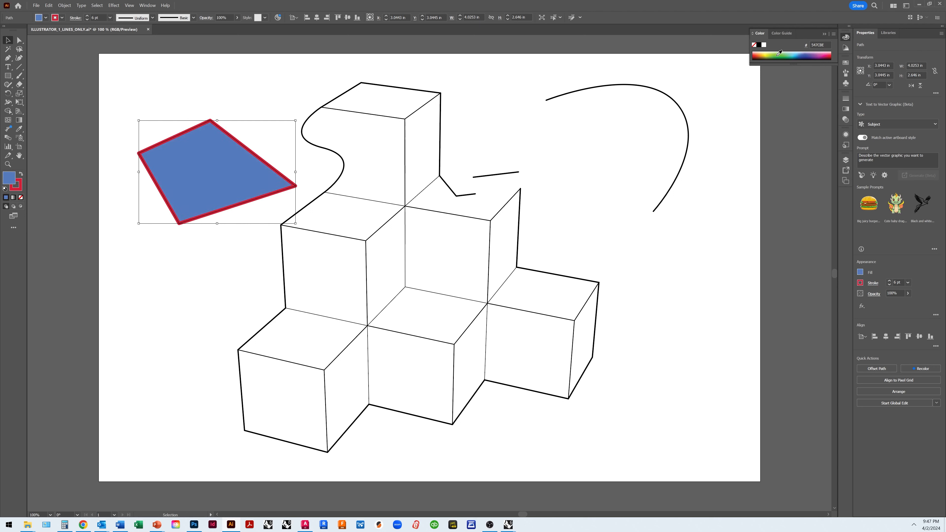
pyautogui.click(768, 55)
pyautogui.click(766, 54)
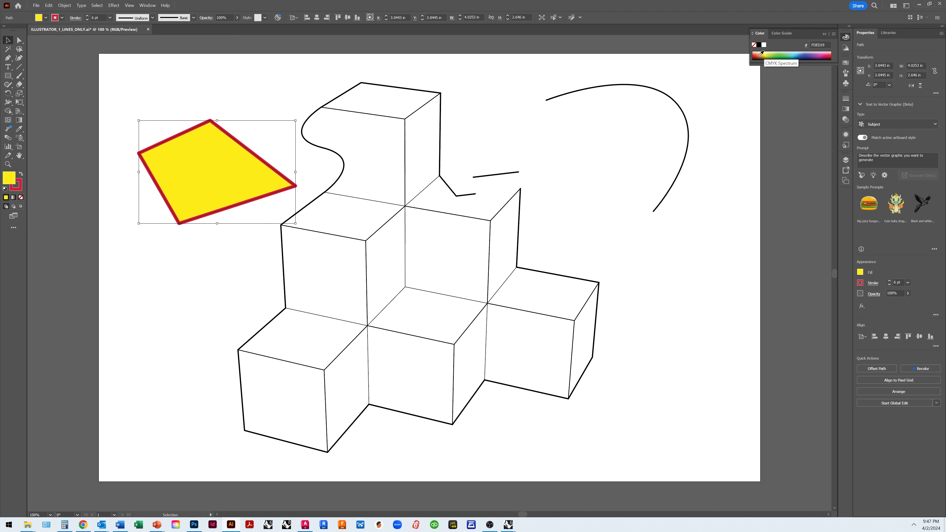
pyautogui.click(763, 54)
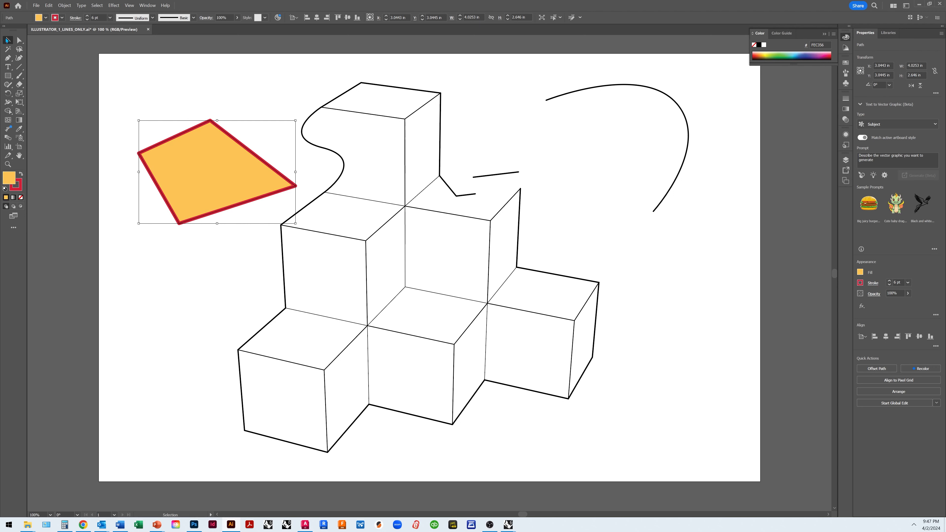
pyautogui.click(176, 76)
# Step: Shift the orange shape slightly and move its upper, right and lower anchor points with Direct Selection to form a pointed arrowhead-like shape
pyautogui.click(225, 207)
pyautogui.click(19, 40)
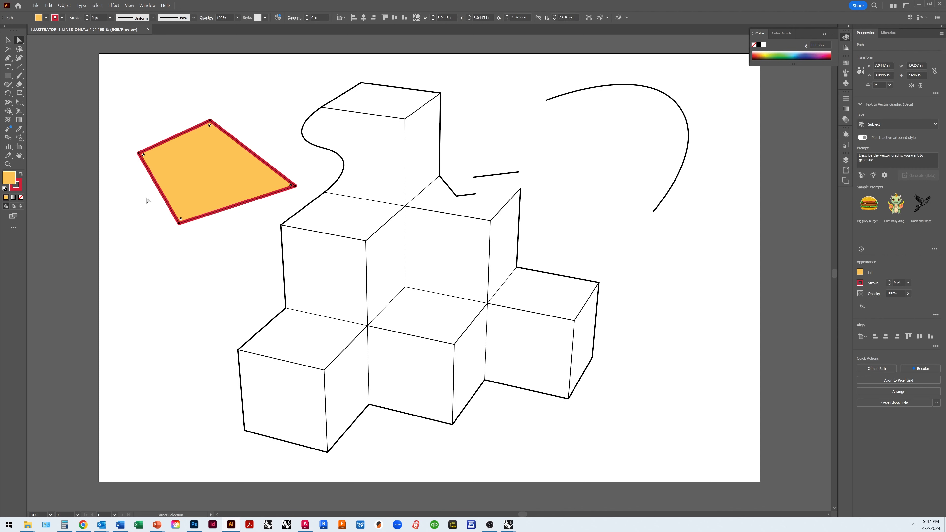
pyautogui.moveTo(177, 225); pyautogui.dragTo(169, 237)
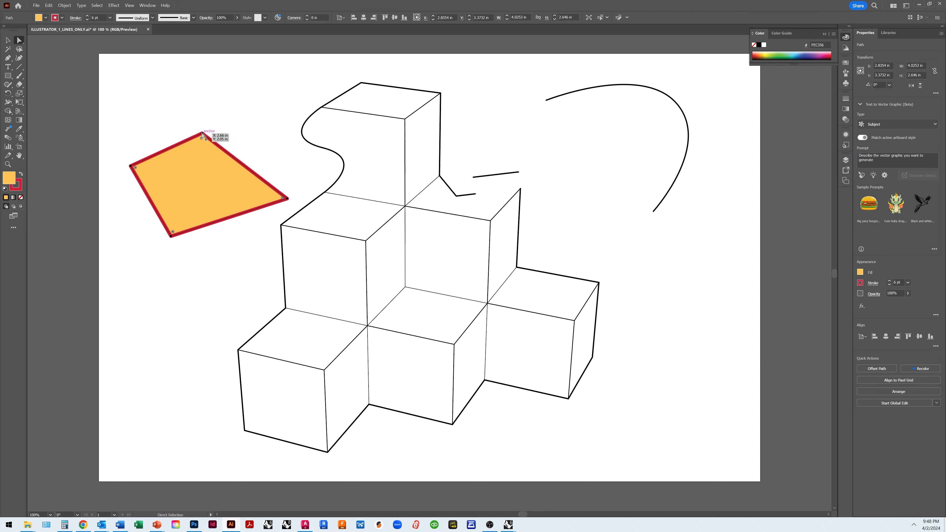
pyautogui.moveTo(202, 138); pyautogui.dragTo(201, 85)
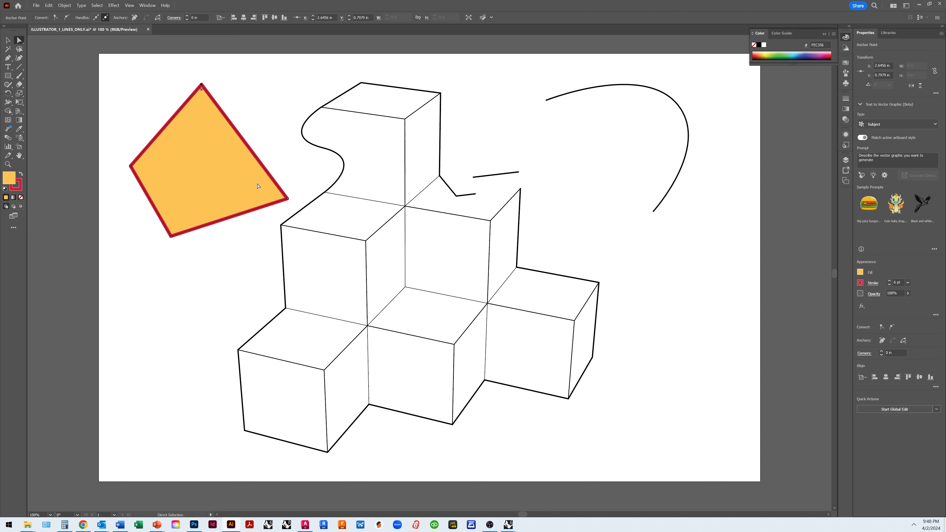
pyautogui.moveTo(286, 200); pyautogui.dragTo(187, 183)
pyautogui.moveTo(171, 236); pyautogui.dragTo(235, 219)
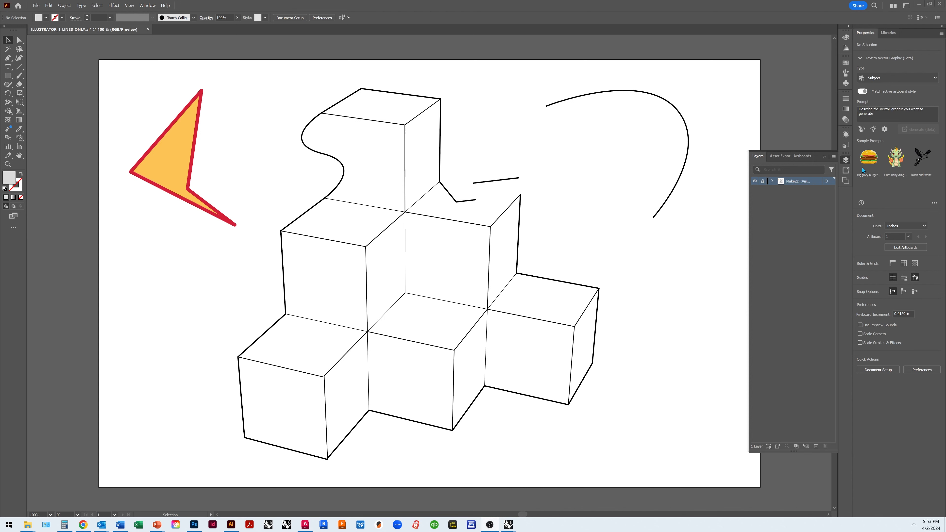
# Step: Bring up the layer list and switch the Make2D layer's visibility off and back on
pyautogui.click(846, 37)
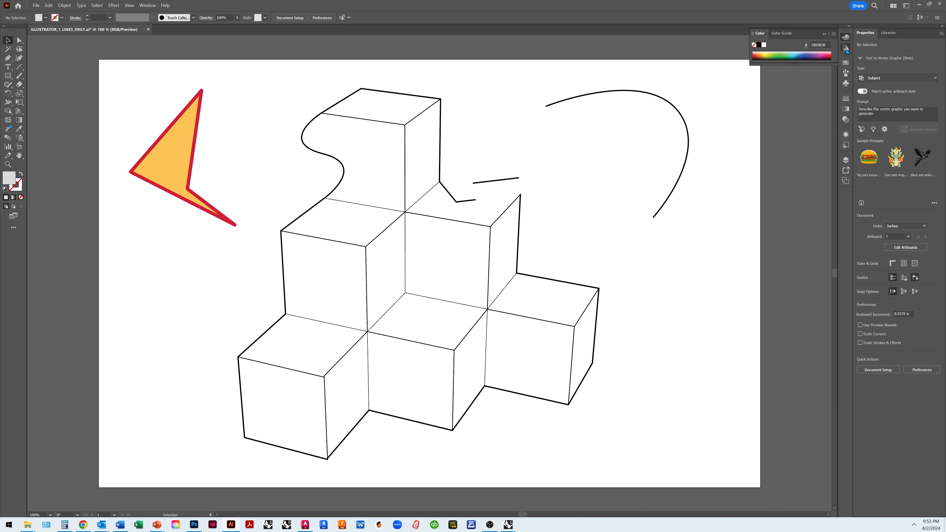
pyautogui.click(846, 49)
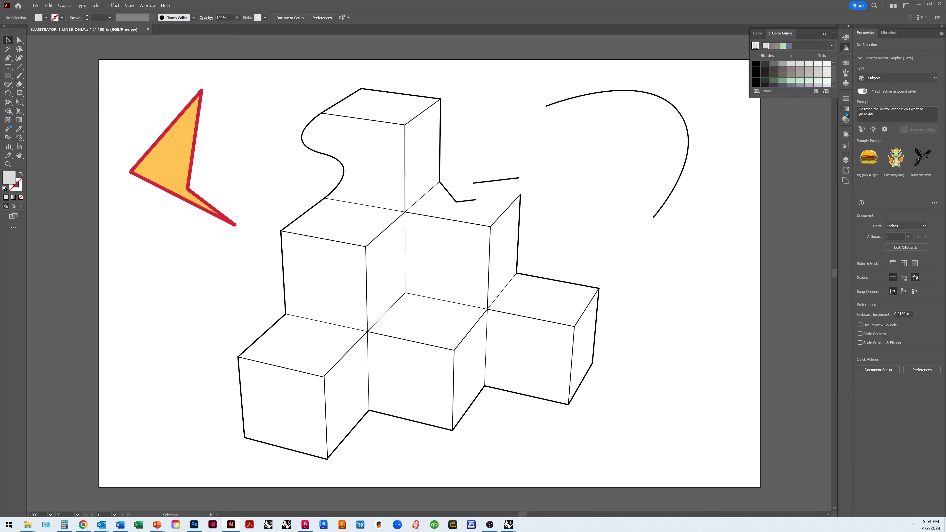
pyautogui.click(847, 160)
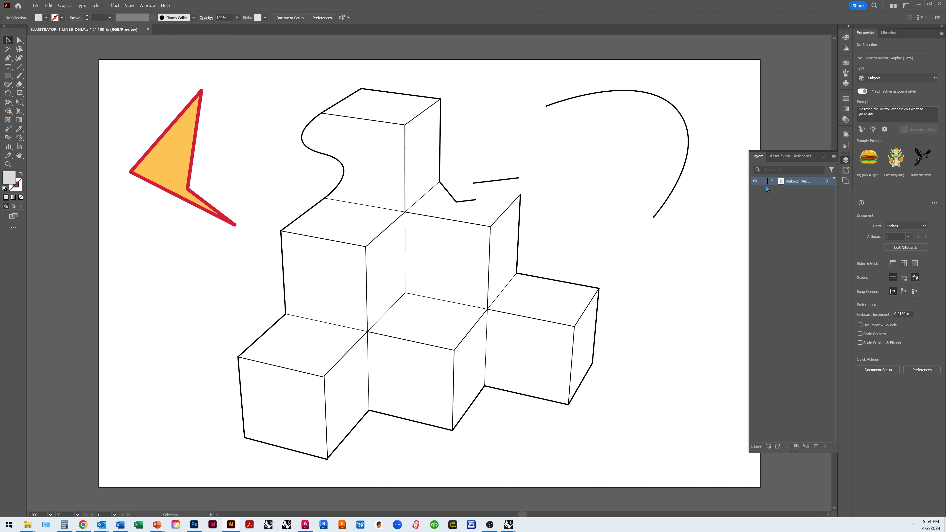
pyautogui.click(754, 181)
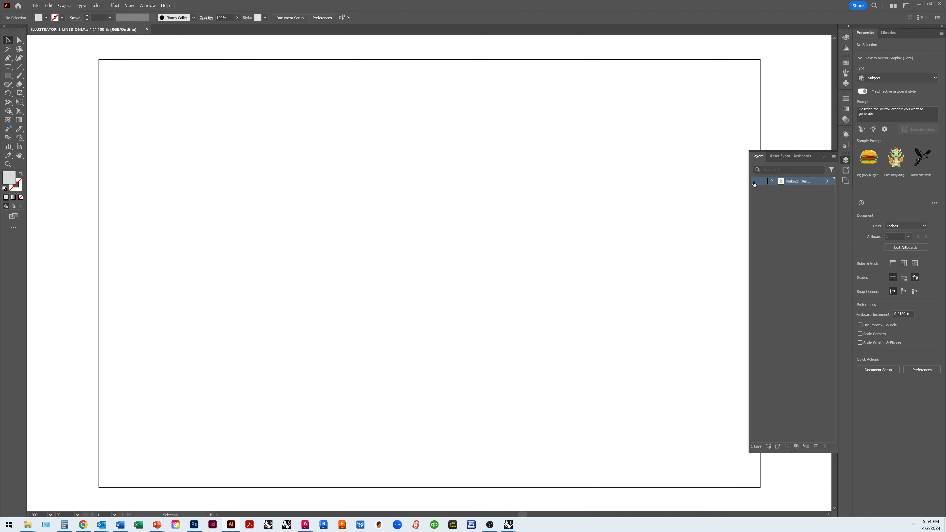
pyautogui.click(755, 182)
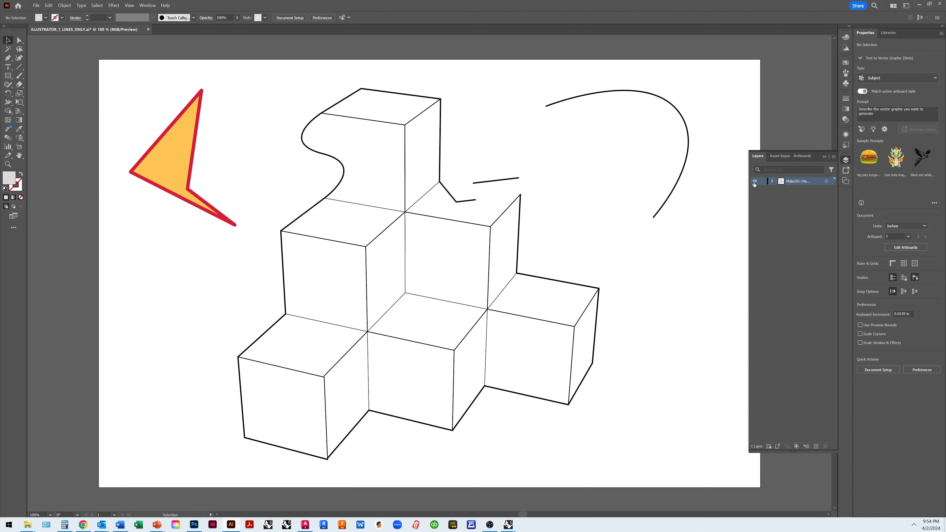
pyautogui.click(754, 182)
pyautogui.click(754, 182)
# Step: Rename the Make2D layer to LINES
pyautogui.doubleClick(791, 182)
pyautogui.write('LINES')
pyautogui.click(794, 200)
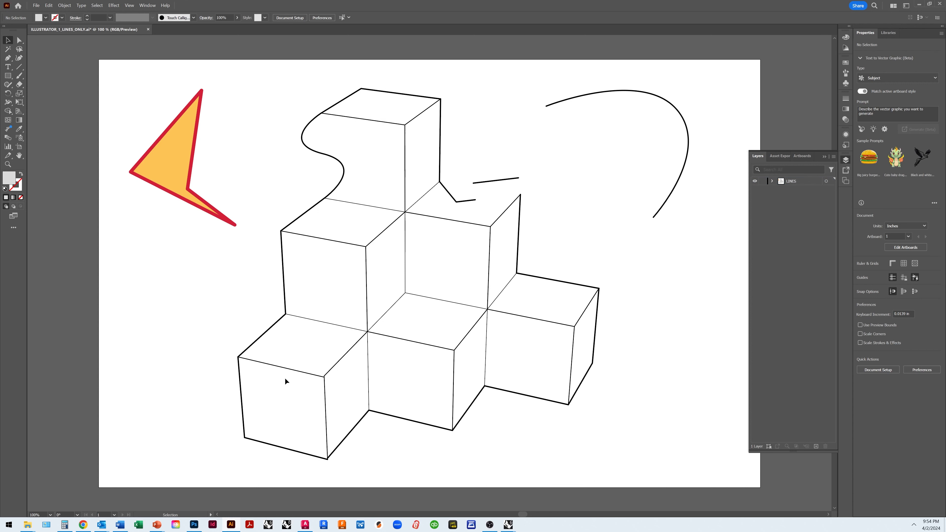
# Step: Create a new layer named FILL and place it below the LINES layer
pyautogui.click(816, 446)
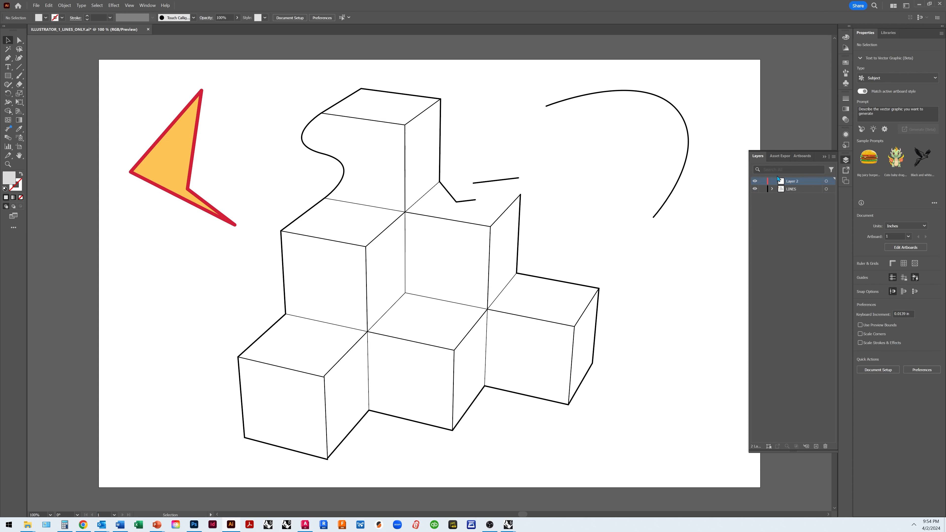
pyautogui.doubleClick(796, 185)
pyautogui.write('FILL')
pyautogui.click(805, 222)
pyautogui.moveTo(796, 181); pyautogui.dragTo(797, 185)
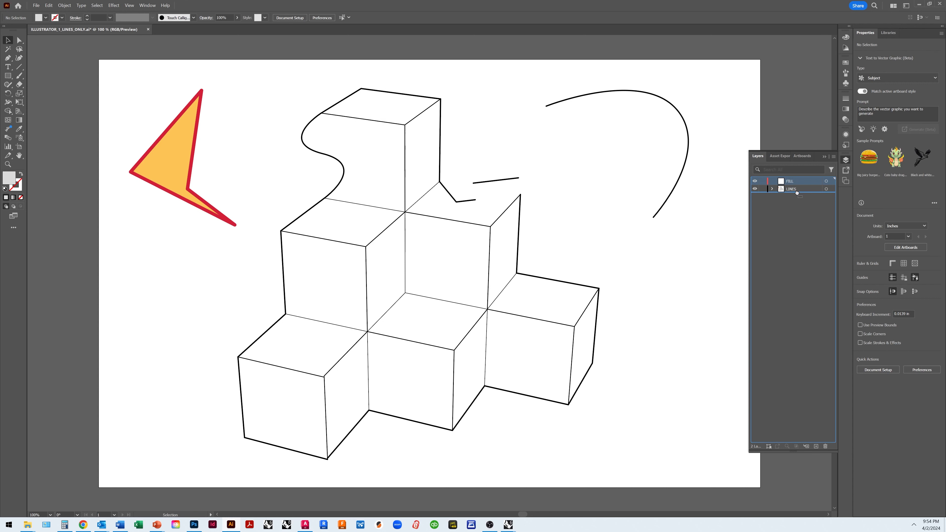
pyautogui.moveTo(797, 193); pyautogui.dragTo(796, 195)
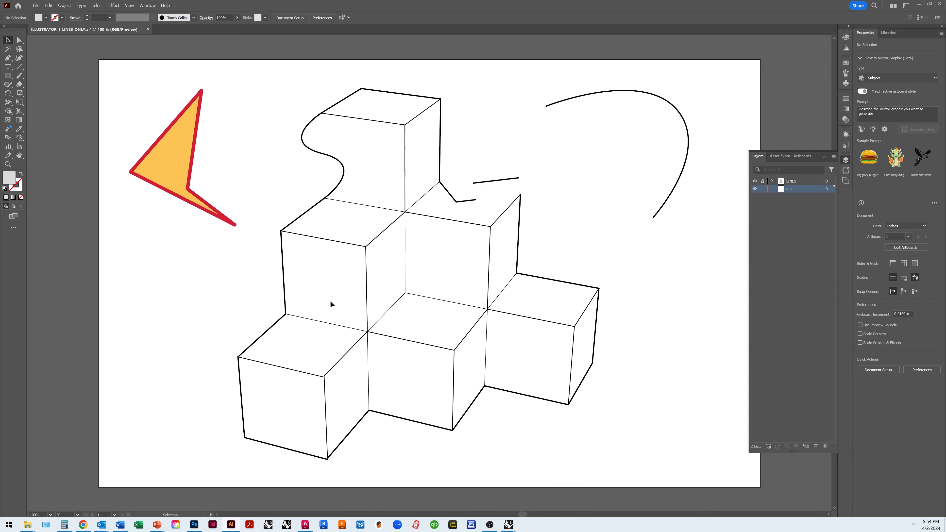
# Step: Target the FILL layer and set the fill colour to dark grey 6B6A6B
pyautogui.click(826, 189)
pyautogui.click(8, 58)
pyautogui.doubleClick(9, 179)
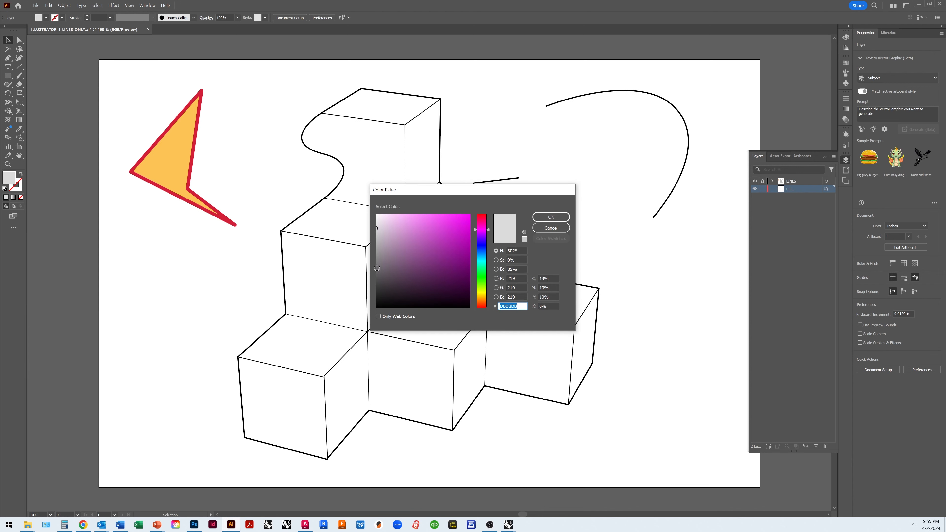
pyautogui.click(377, 267)
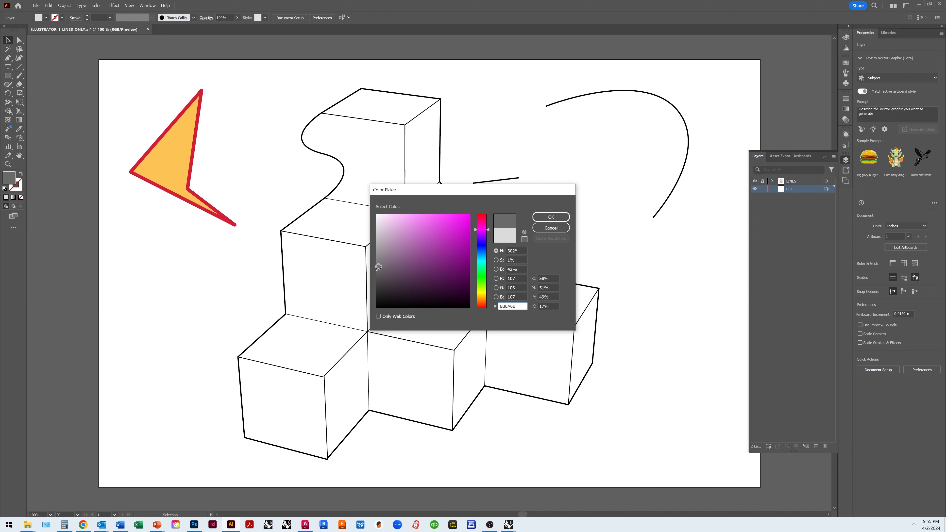
pyautogui.click(540, 218)
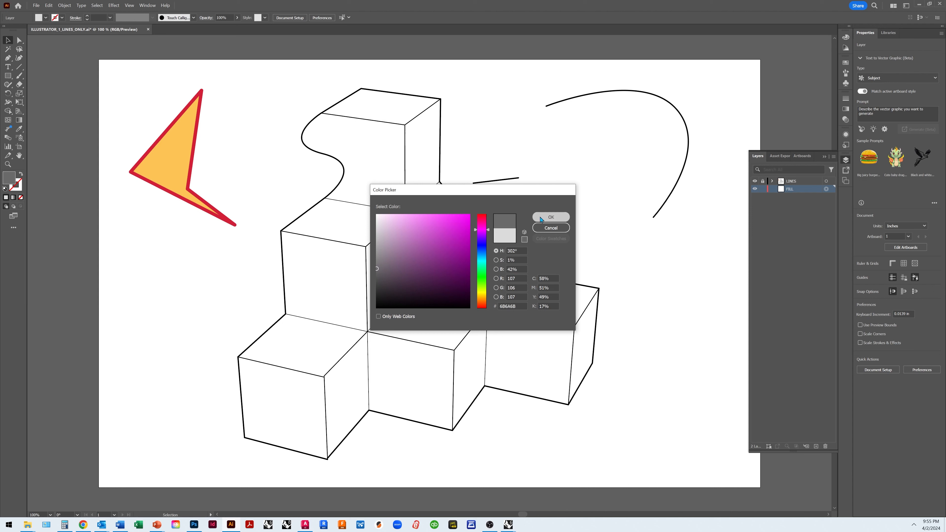
# Step: Set the stroke colour to magenta, clear the stroke back to none and make the fill active again
pyautogui.click(18, 192)
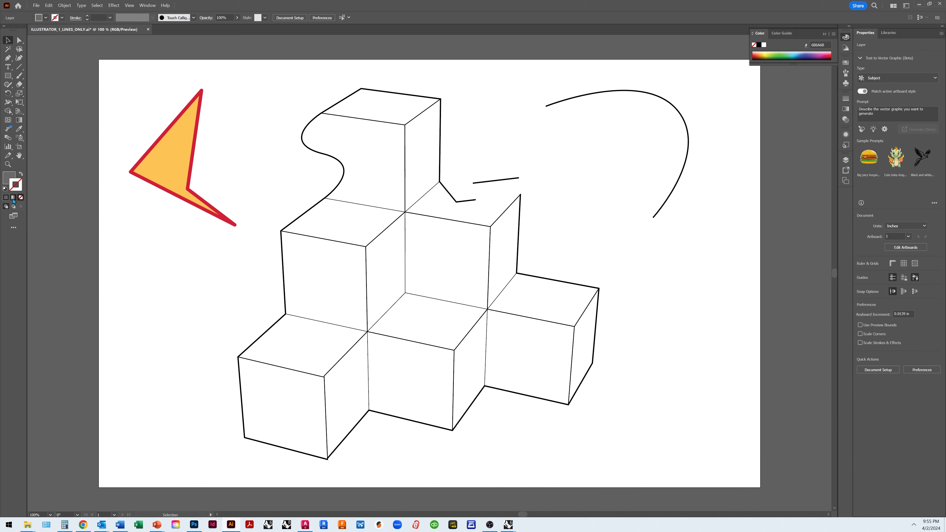
pyautogui.doubleClick(21, 190)
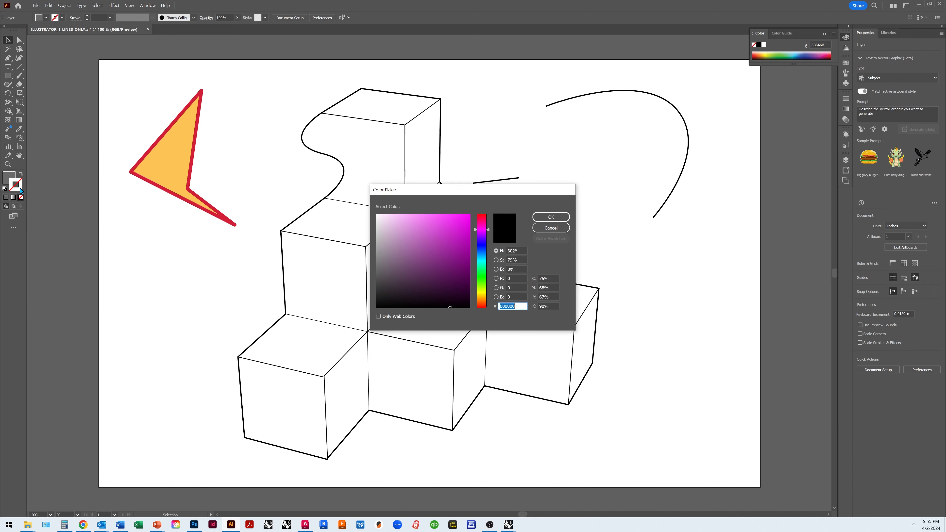
pyautogui.click(428, 238)
pyautogui.click(551, 217)
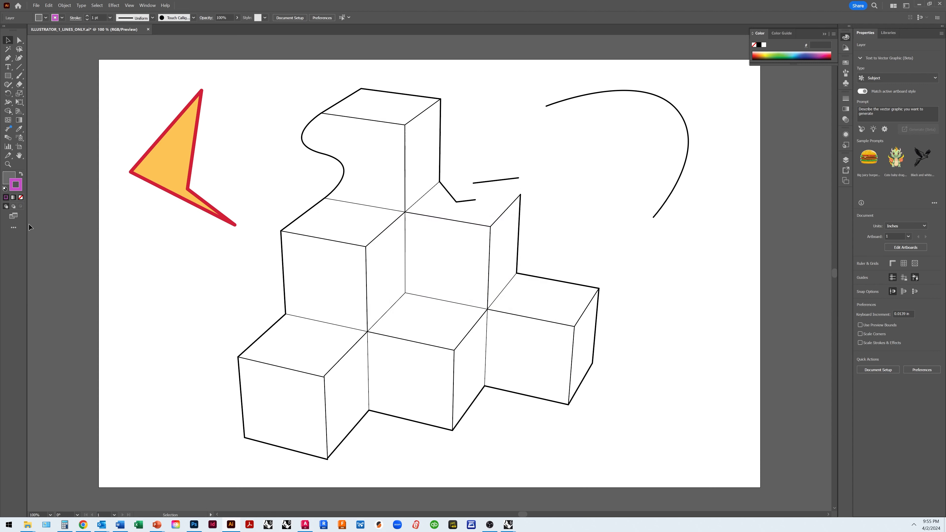
pyautogui.click(21, 198)
pyautogui.click(6, 184)
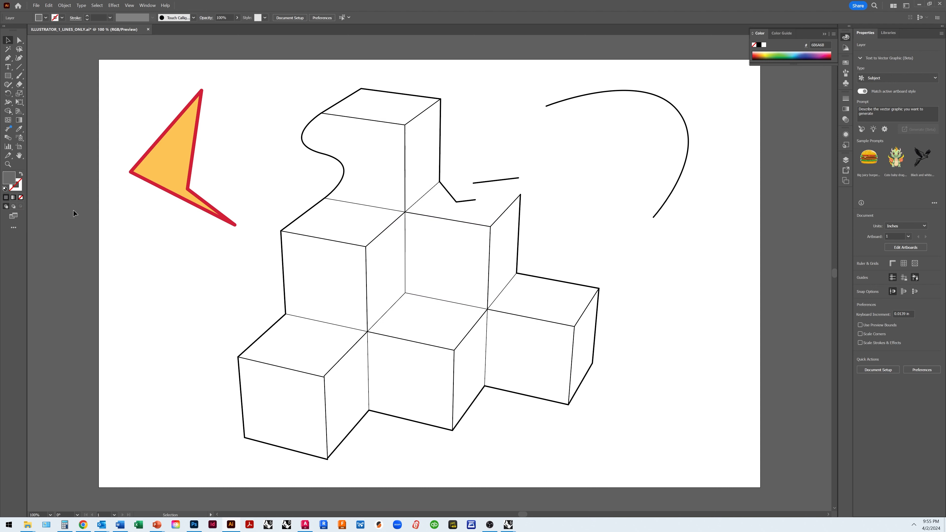
# Step: Start a grey-filled Pen tool path with straight segments in the empty area below the orange shape
pyautogui.click(7, 59)
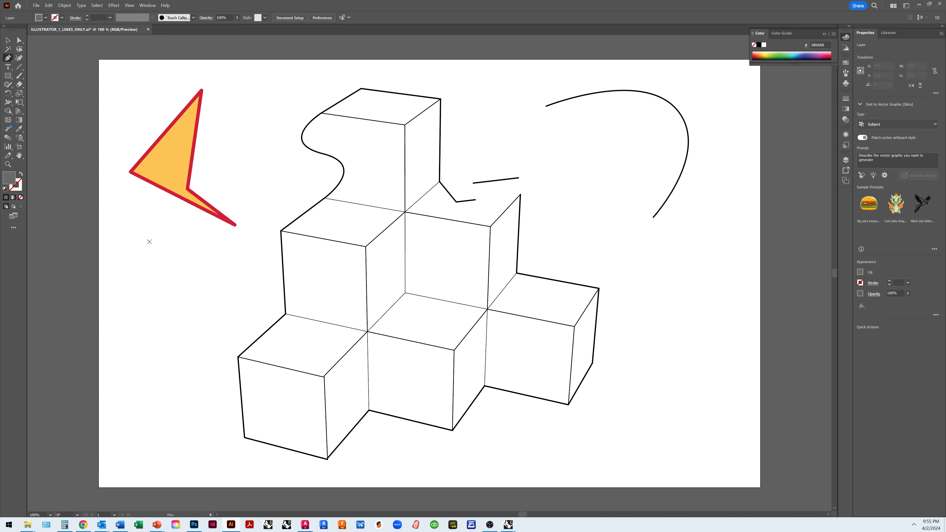
pyautogui.click(160, 244)
pyautogui.click(130, 273)
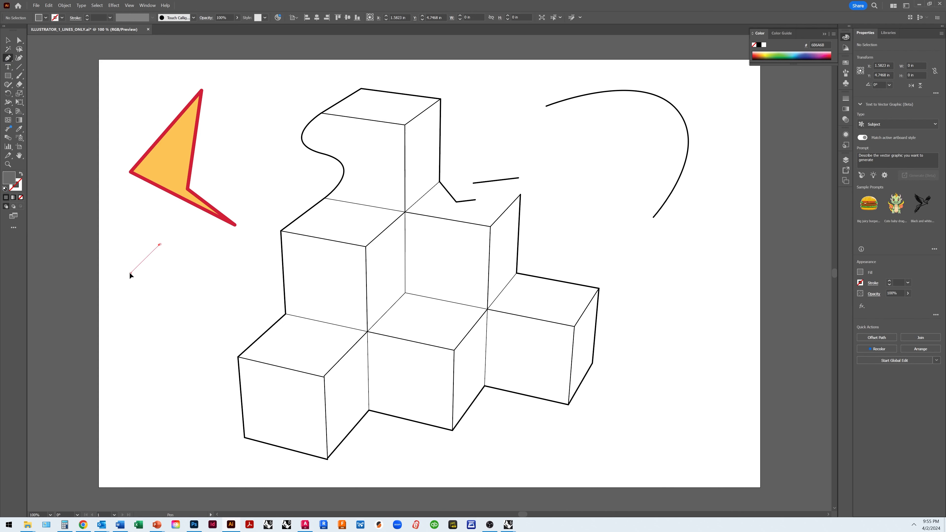
pyautogui.click(156, 329)
pyautogui.click(216, 299)
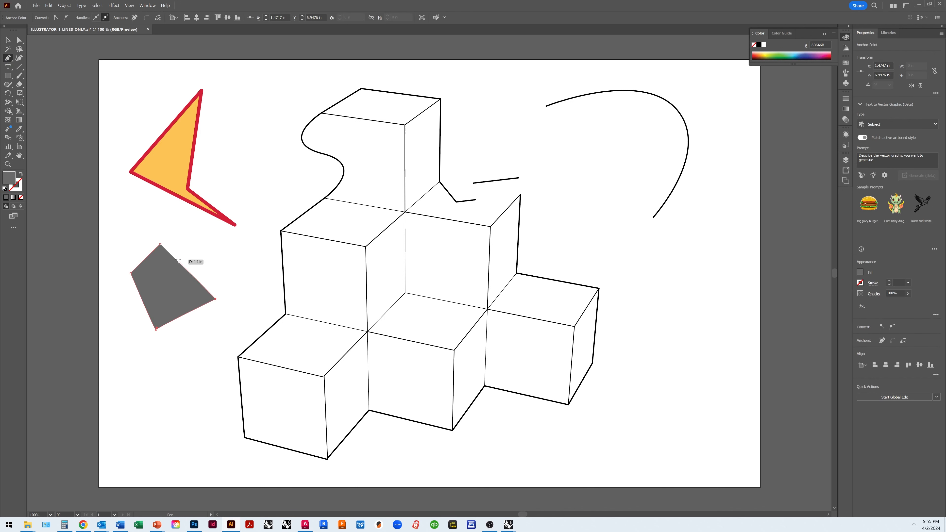
pyautogui.click(231, 252)
pyautogui.click(214, 231)
pyautogui.click(178, 225)
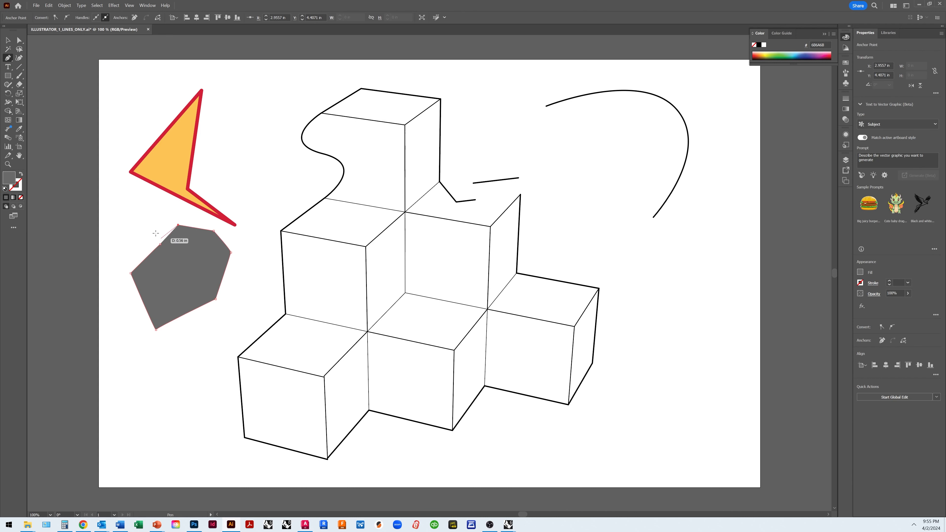
# Step: Continue the grey path with a curved segment and further corner points, close it at its starting point and select the shape
pyautogui.moveTo(147, 222); pyautogui.dragTo(121, 276)
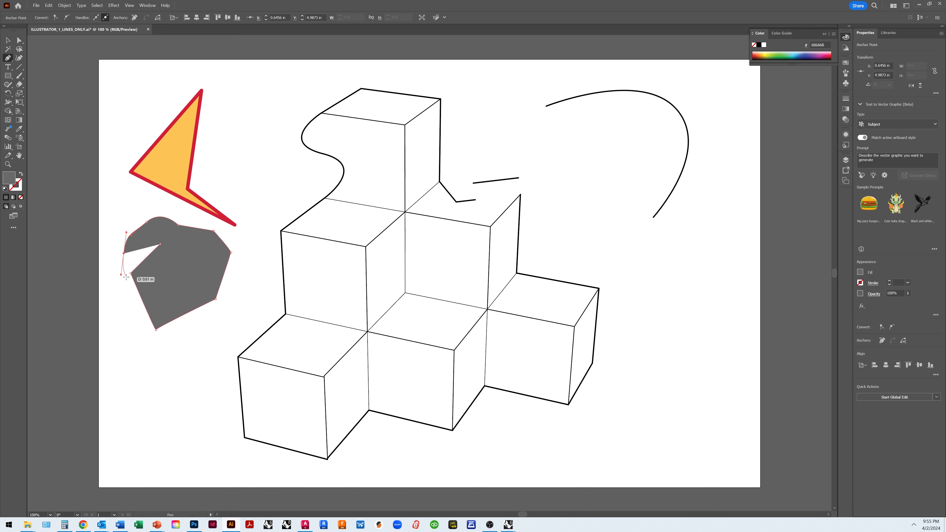
pyautogui.click(106, 302)
pyautogui.click(120, 309)
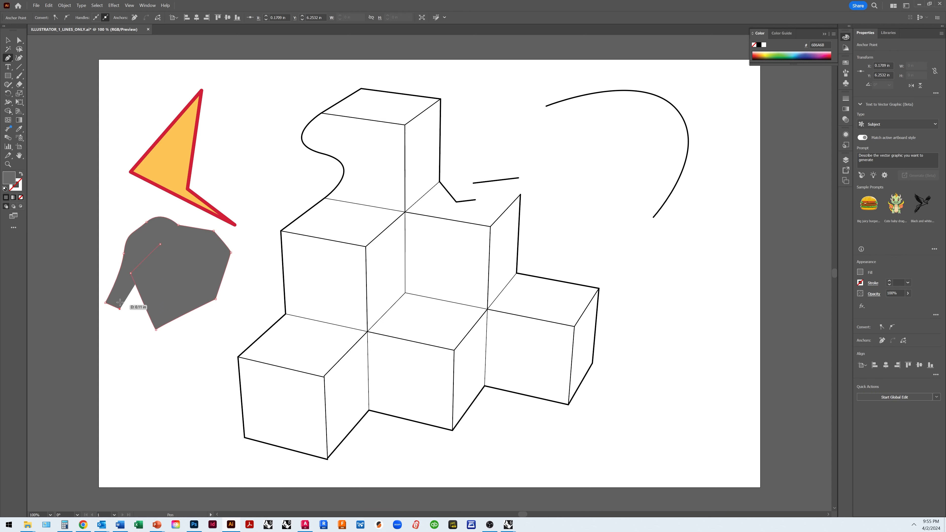
pyautogui.click(131, 273)
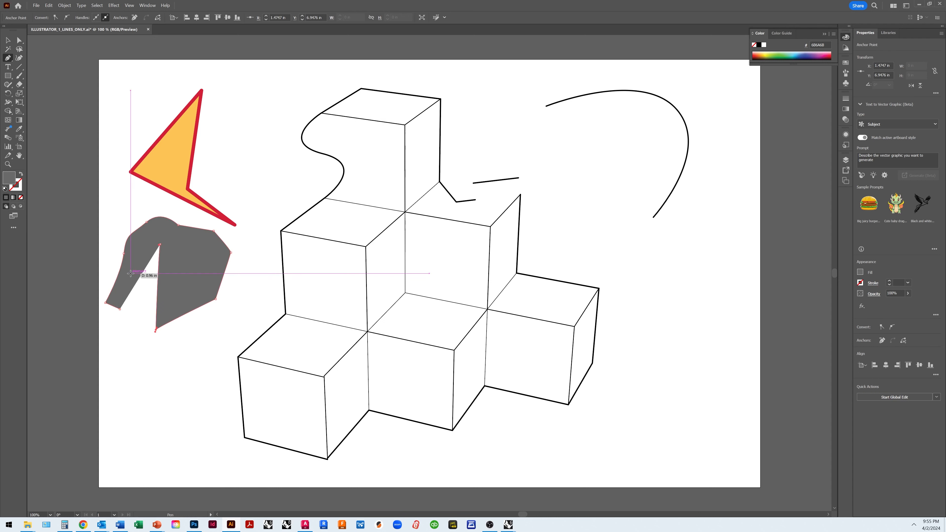
pyautogui.click(147, 282)
pyautogui.click(147, 282)
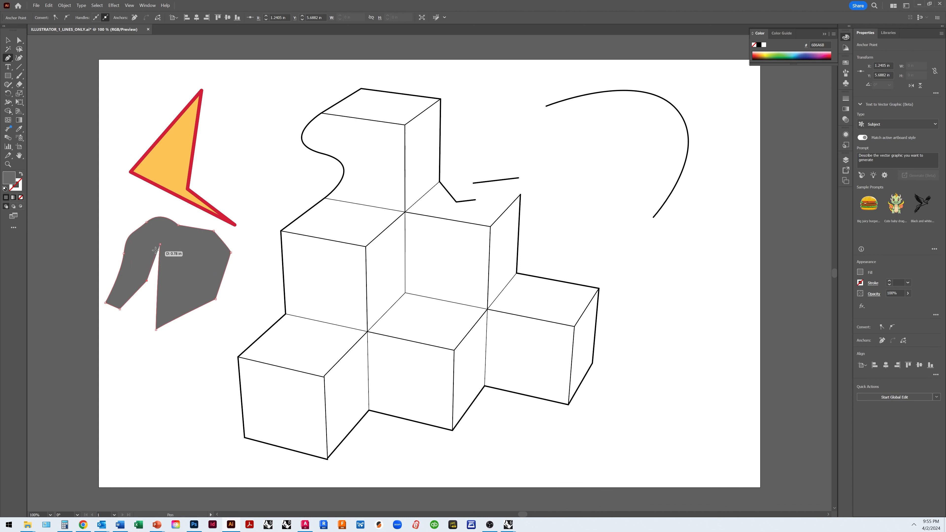
pyautogui.click(161, 244)
pyautogui.click(8, 40)
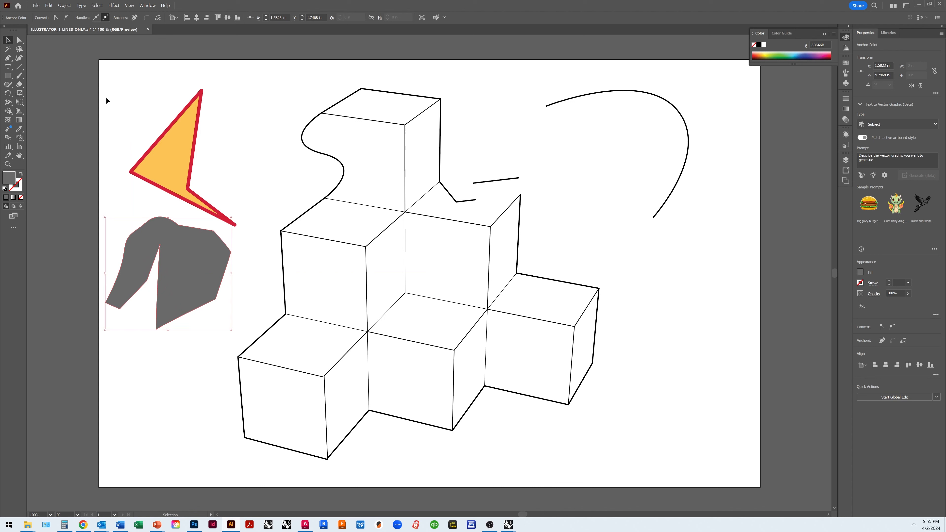
pyautogui.click(135, 316)
pyautogui.click(182, 300)
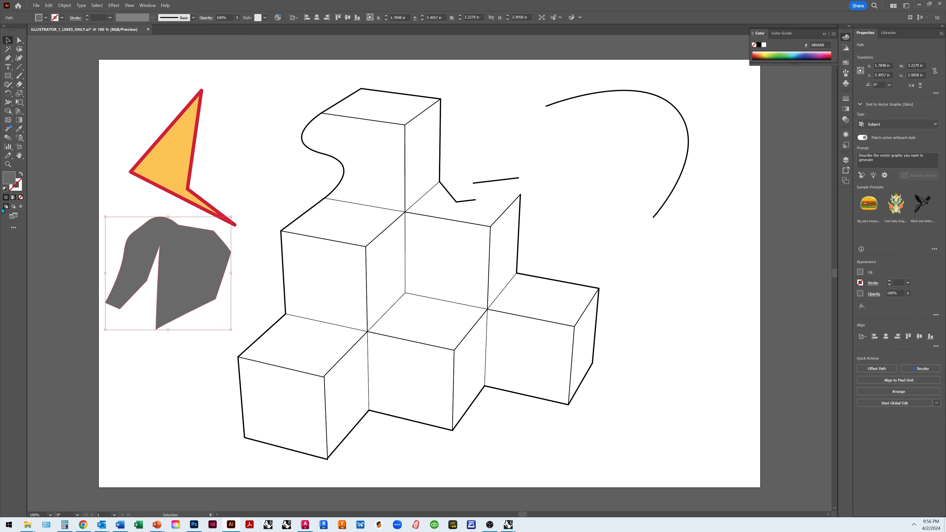
# Step: Give the grey freeform shape below the orange shape a black stroke with a 5 pt weight
pyautogui.click(16, 188)
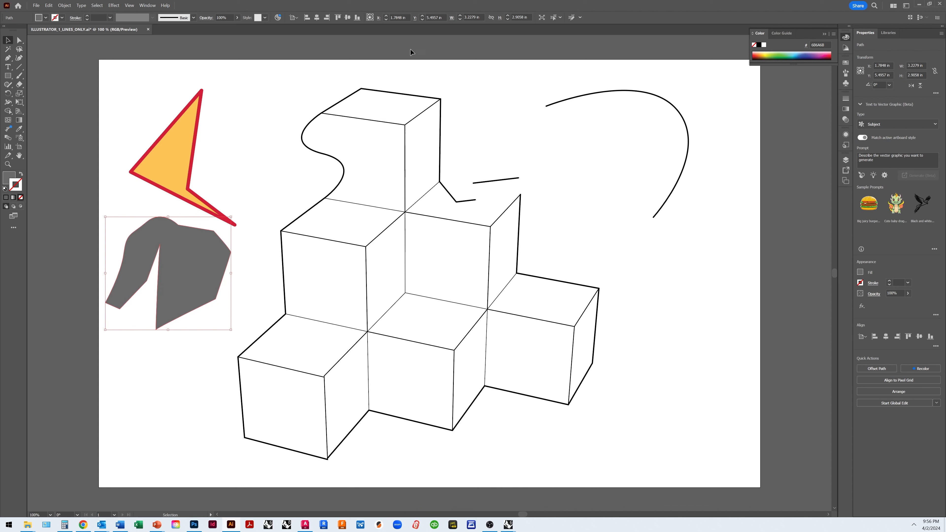
pyautogui.click(759, 45)
pyautogui.click(249, 192)
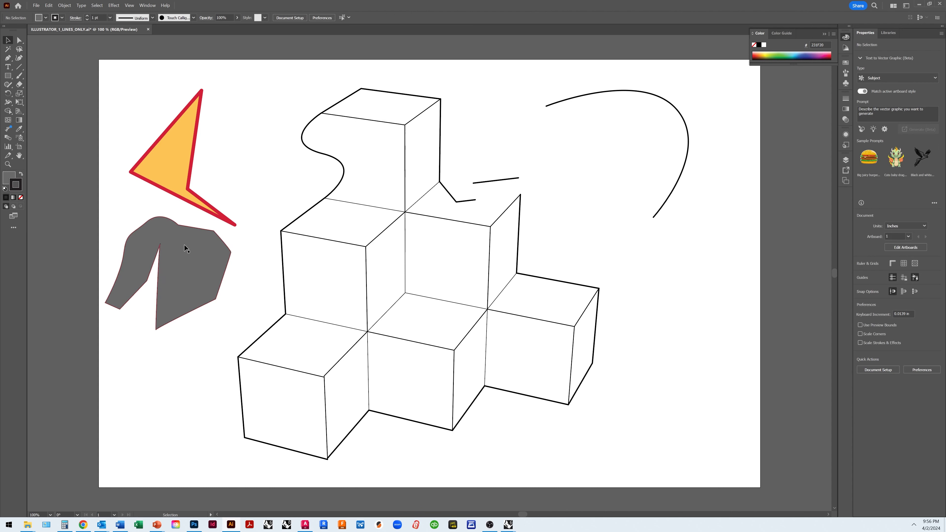
pyautogui.click(205, 303)
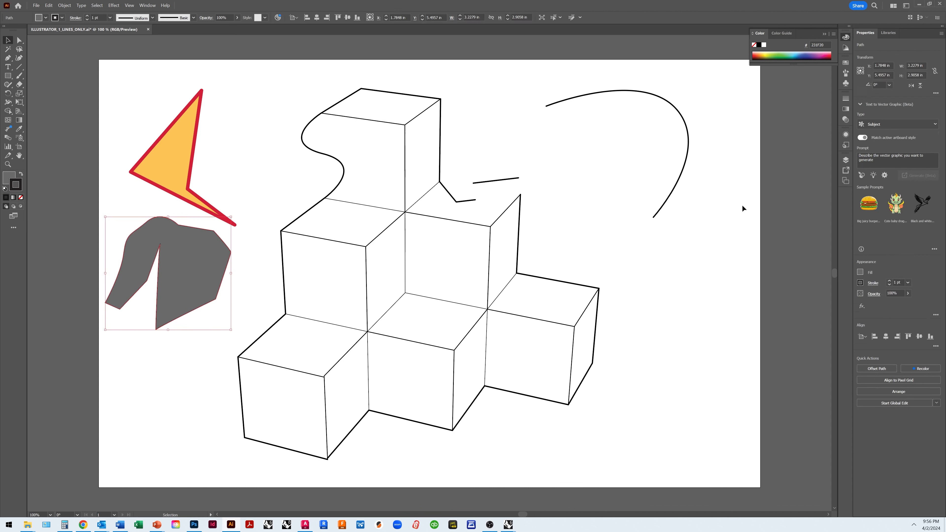
pyautogui.click(847, 98)
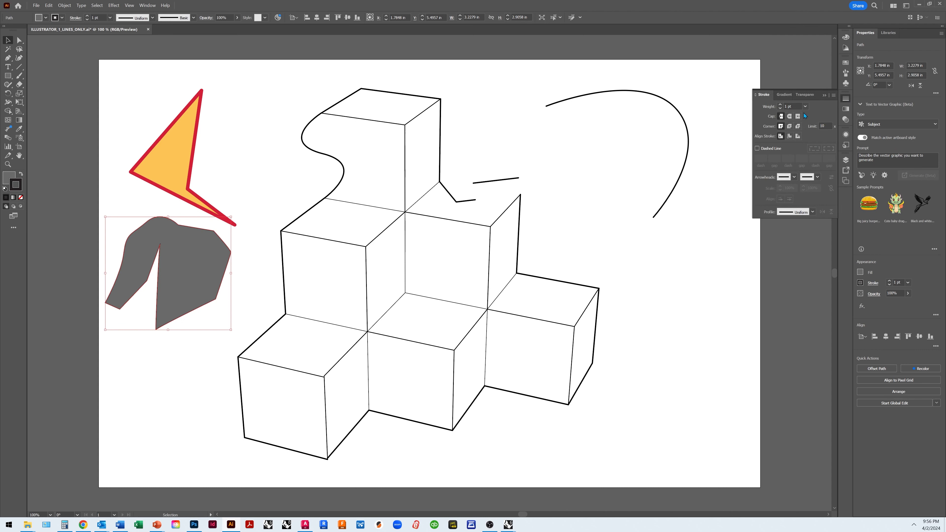
pyautogui.click(805, 106)
pyautogui.click(817, 169)
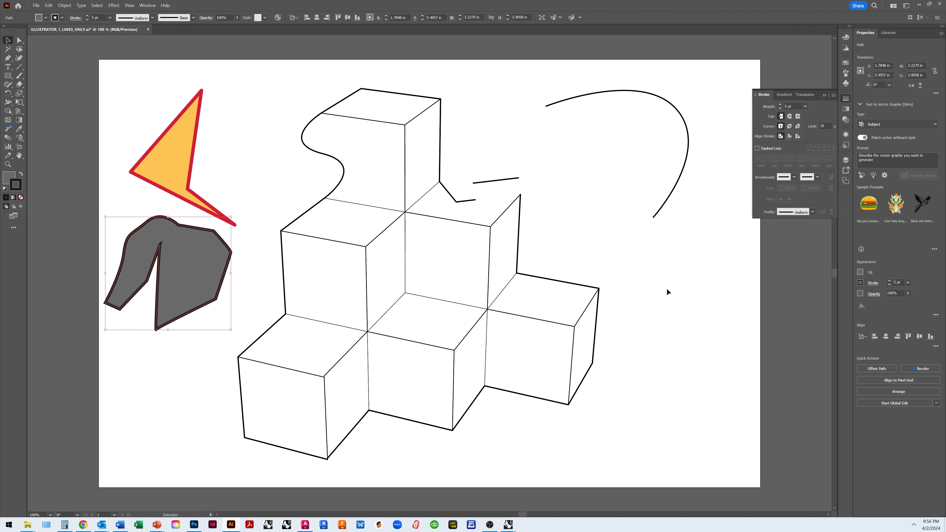
pyautogui.click(640, 311)
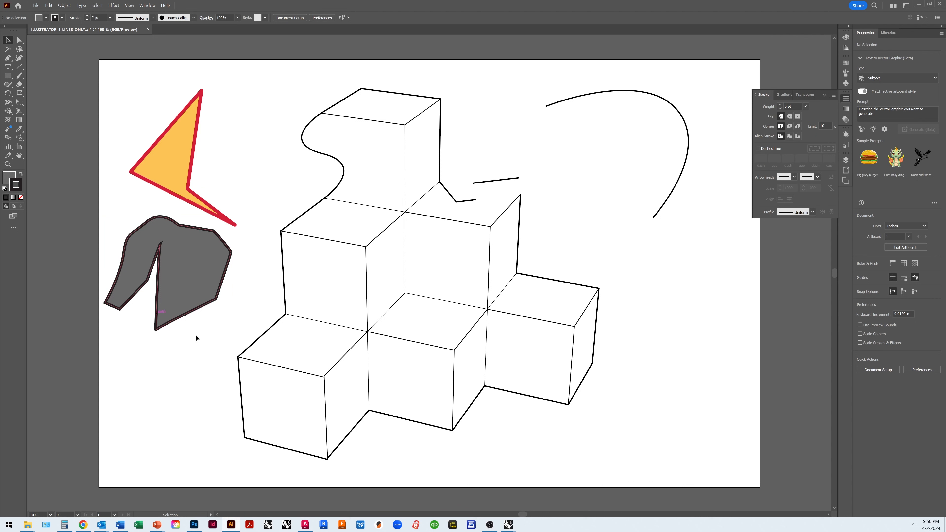
# Step: Set the stroke to none and trace the front face of the lower-left cube as a closed grey-filled Pen path
pyautogui.click(21, 197)
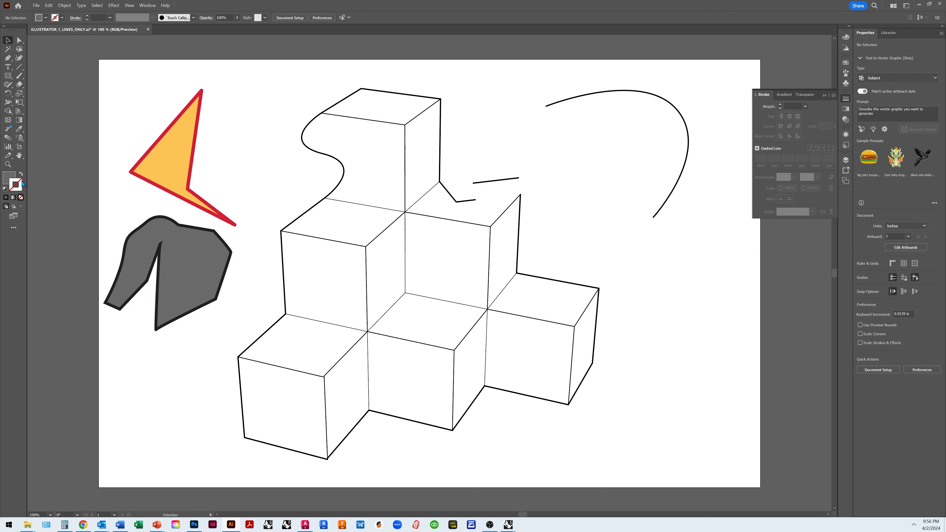
pyautogui.click(11, 178)
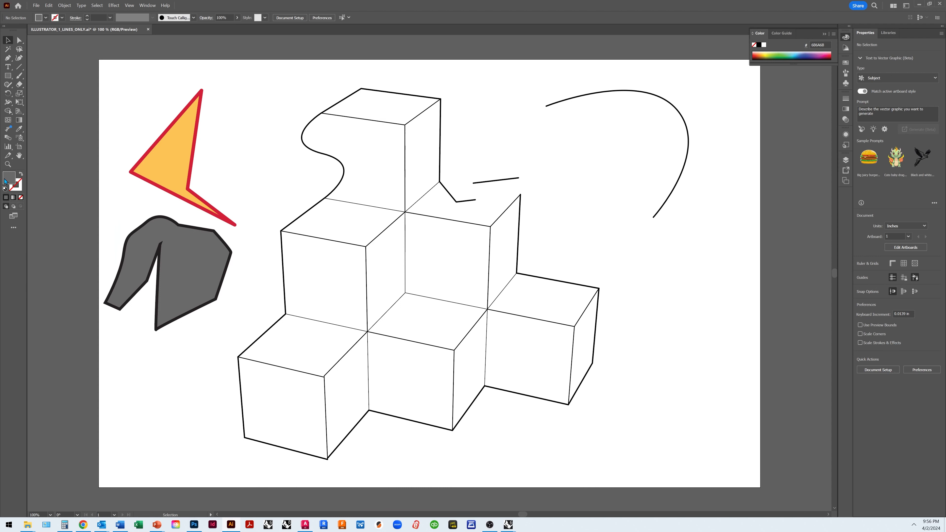
pyautogui.click(8, 59)
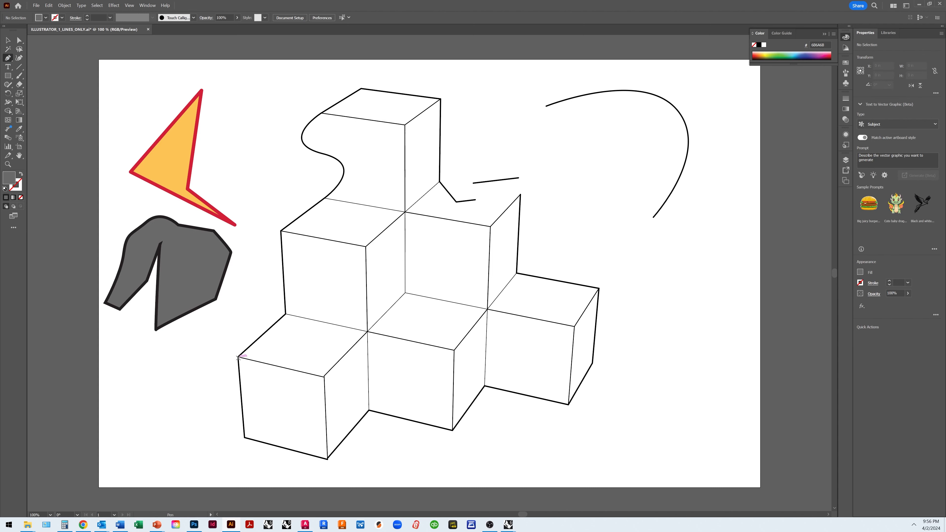
pyautogui.click(238, 357)
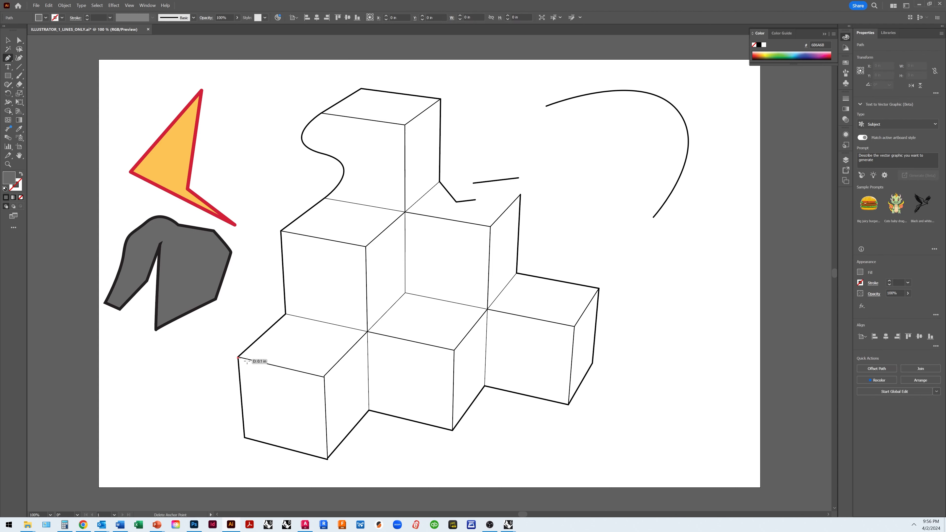
pyautogui.click(324, 377)
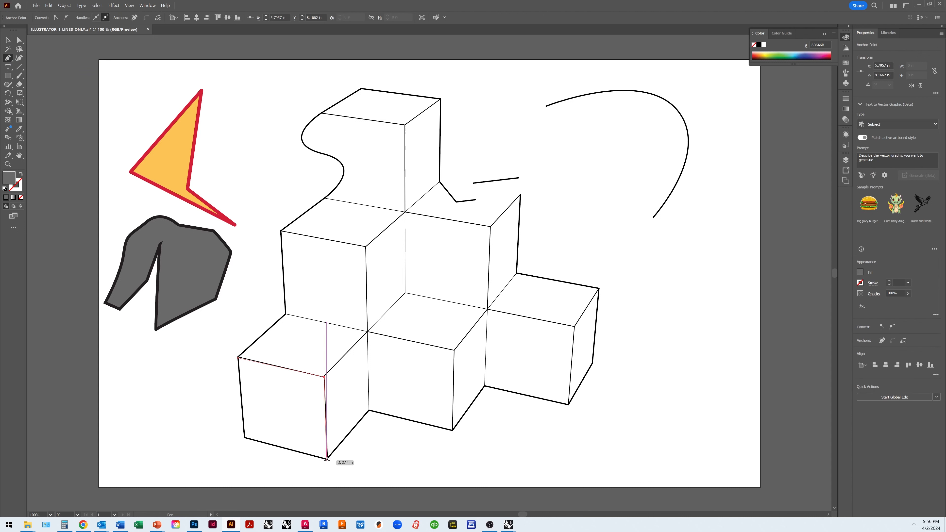
pyautogui.click(328, 459)
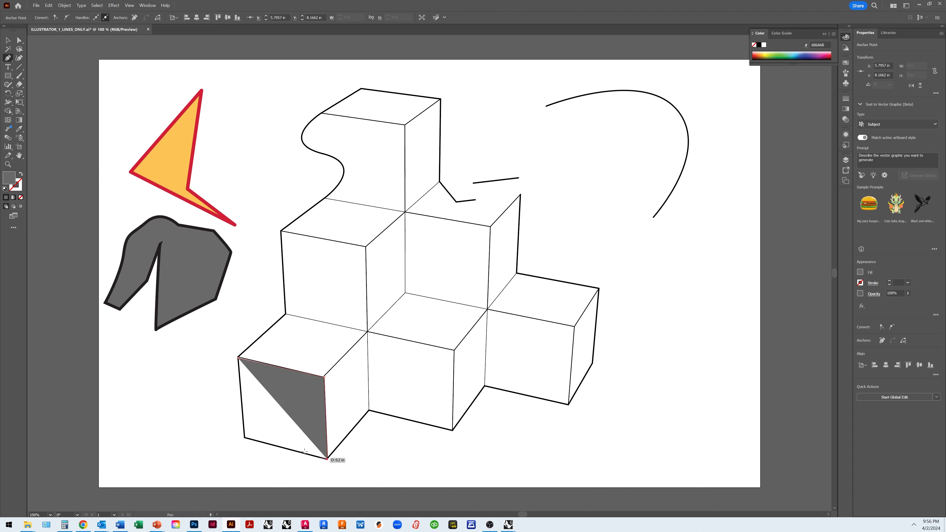
pyautogui.click(244, 437)
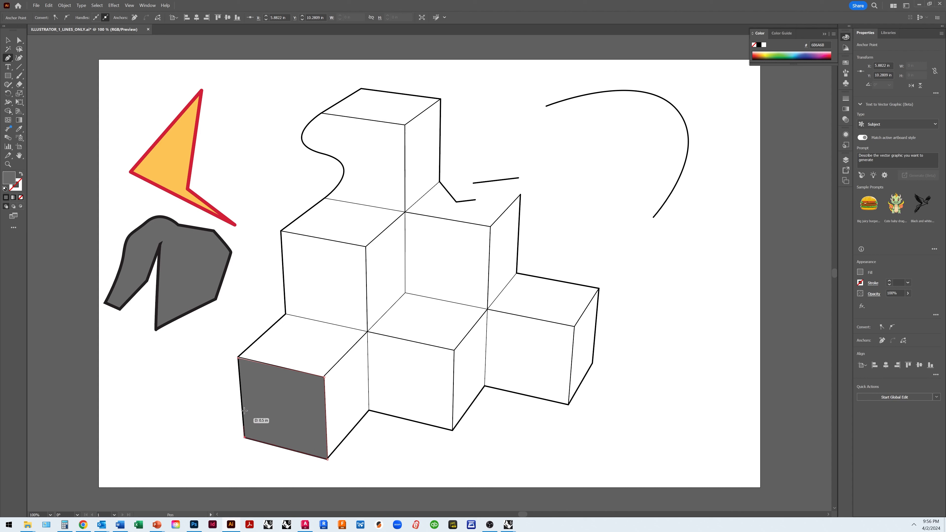
pyautogui.click(238, 357)
pyautogui.click(7, 40)
pyautogui.click(219, 140)
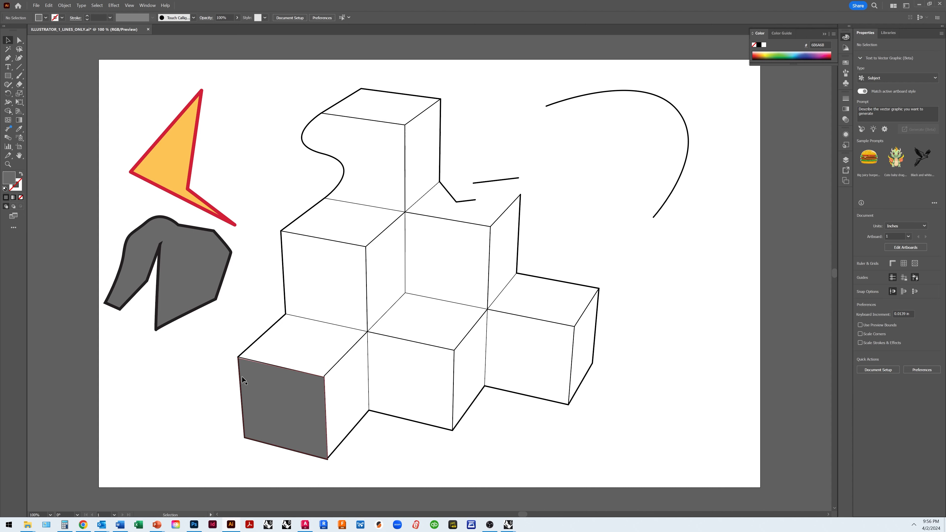
# Step: Move the grey face's upper-left and upper-right anchor points onto the corners of the cube's linework
pyautogui.click(8, 164)
pyautogui.moveTo(214, 341); pyautogui.dragTo(272, 377)
pyautogui.click(19, 40)
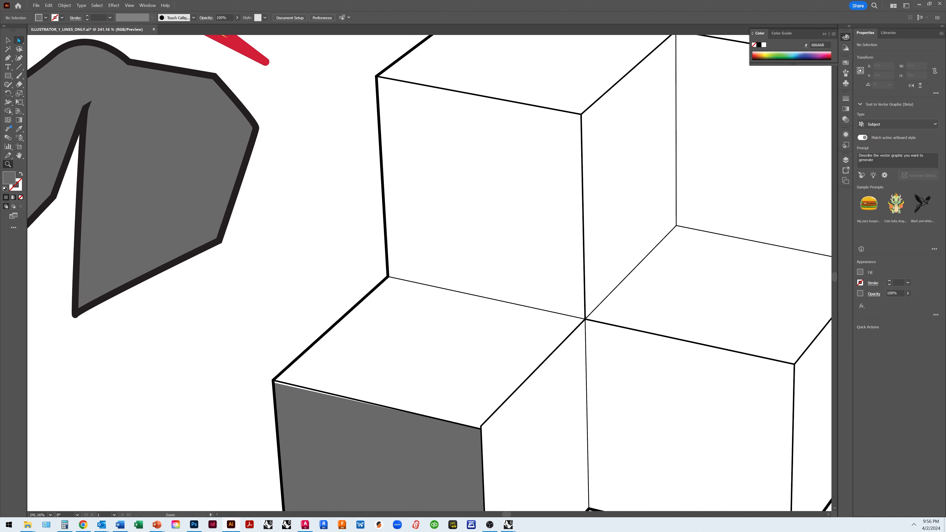
pyautogui.click(275, 385)
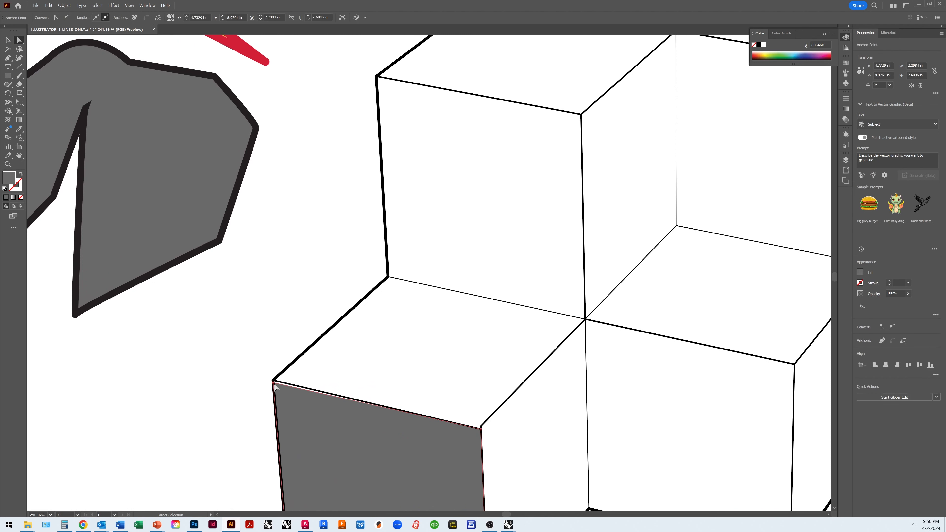
pyautogui.moveTo(273, 385); pyautogui.dragTo(274, 380)
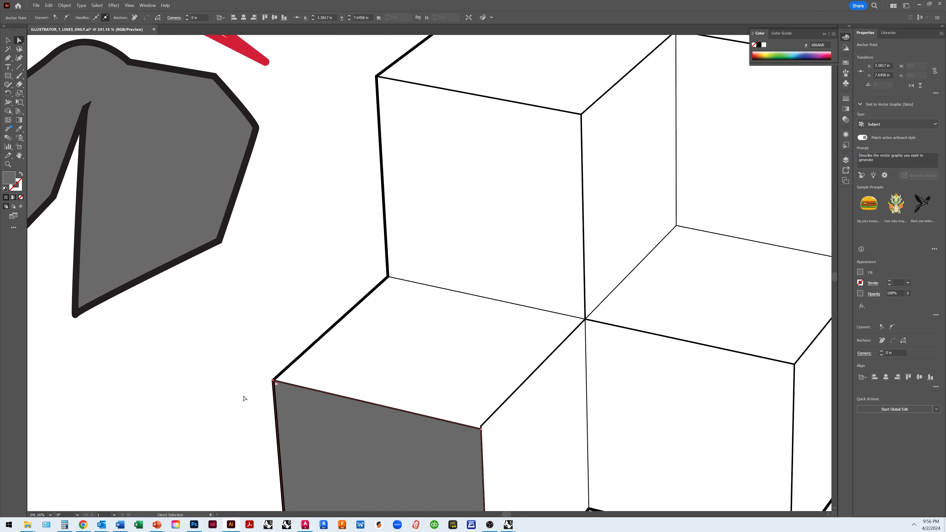
pyautogui.click(246, 384)
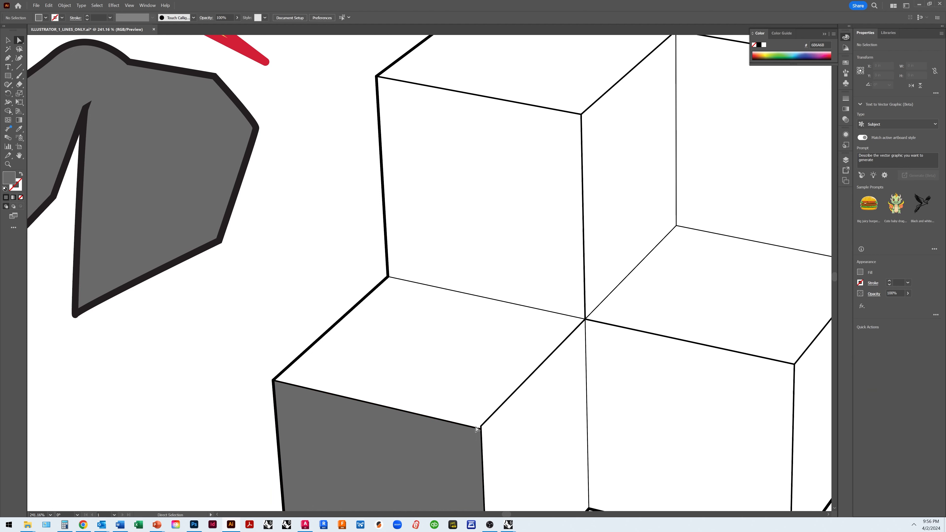
pyautogui.moveTo(480, 427); pyautogui.dragTo(483, 429)
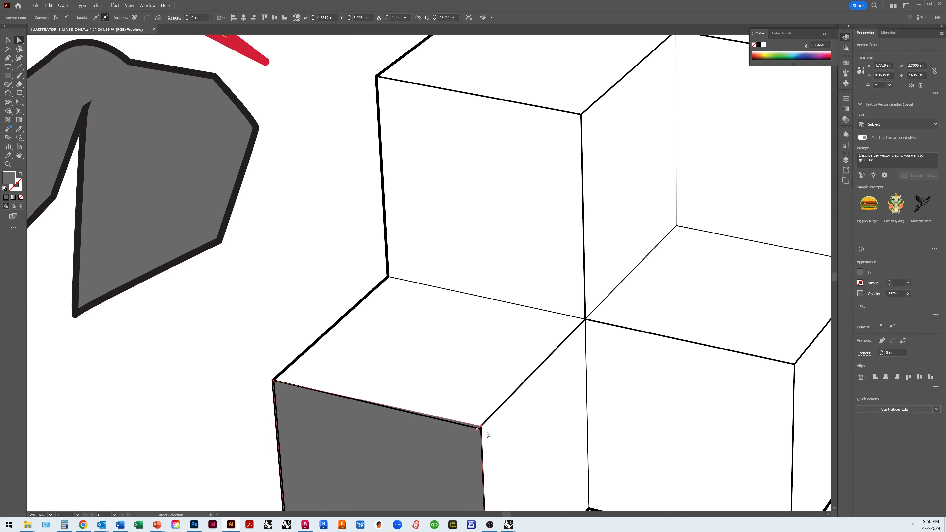
pyautogui.click(509, 438)
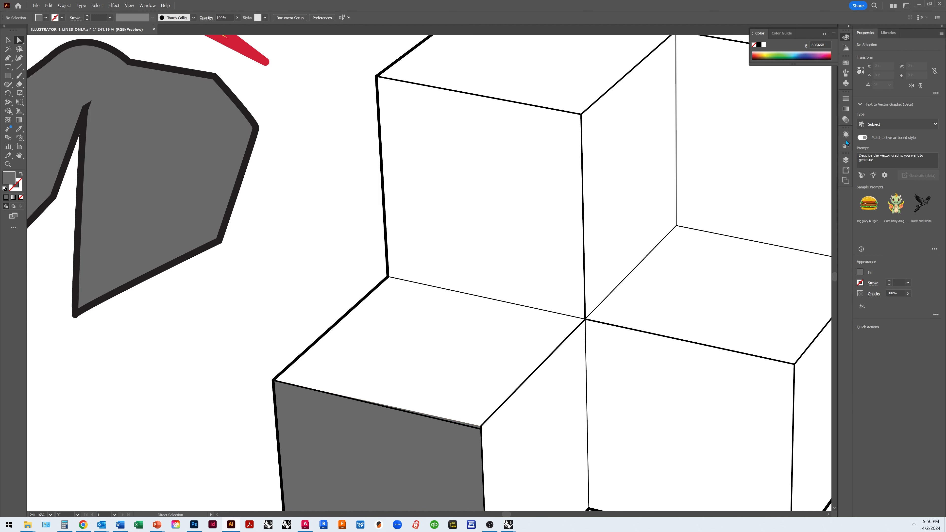
# Step: On the LINES layer, adjust the edge line endpoints so they meet at the grey face's upper-right corner
pyautogui.click(845, 160)
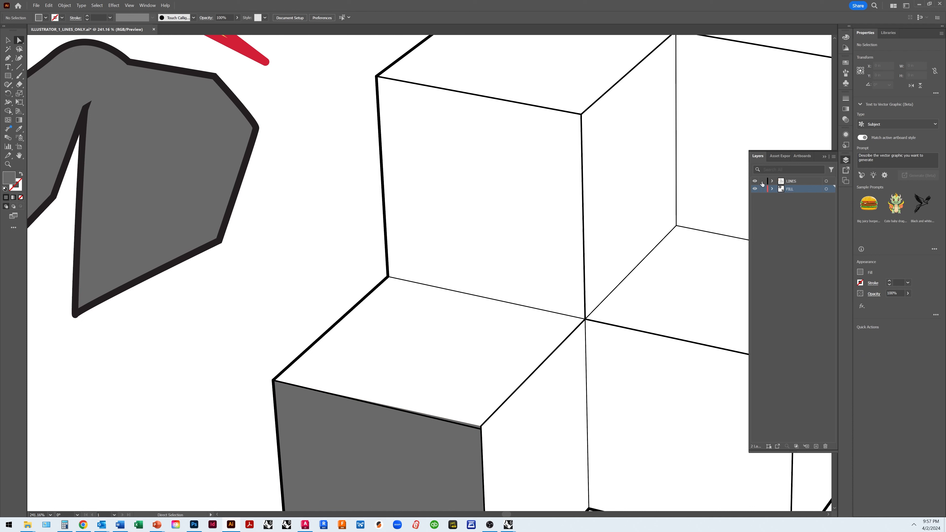
pyautogui.click(800, 182)
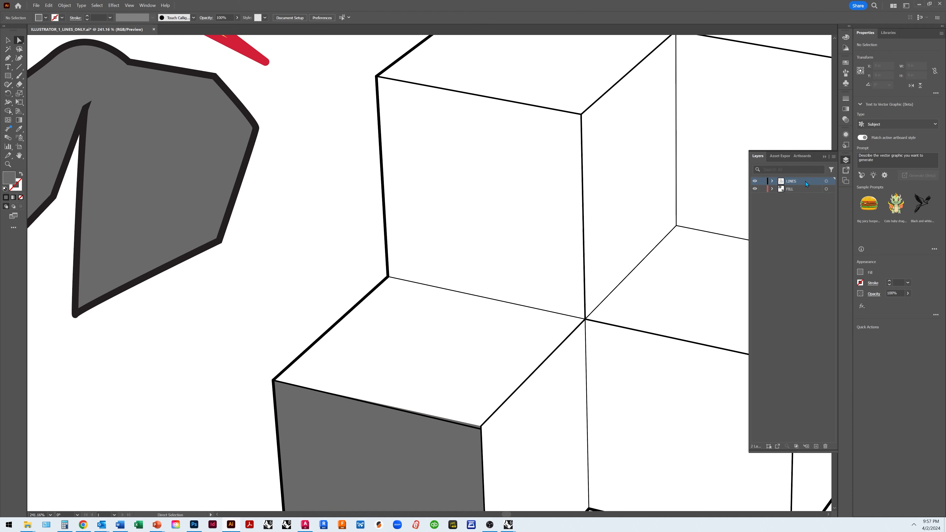
pyautogui.click(475, 433)
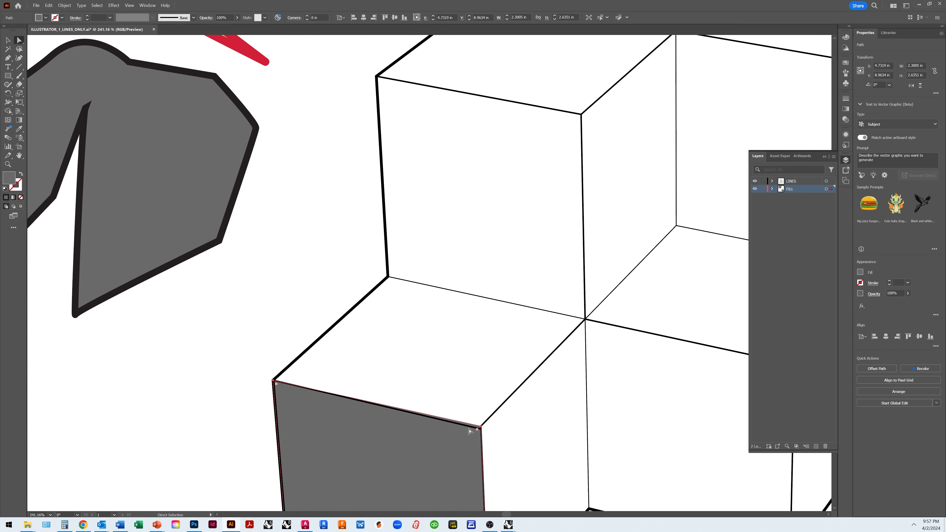
pyautogui.click(480, 427)
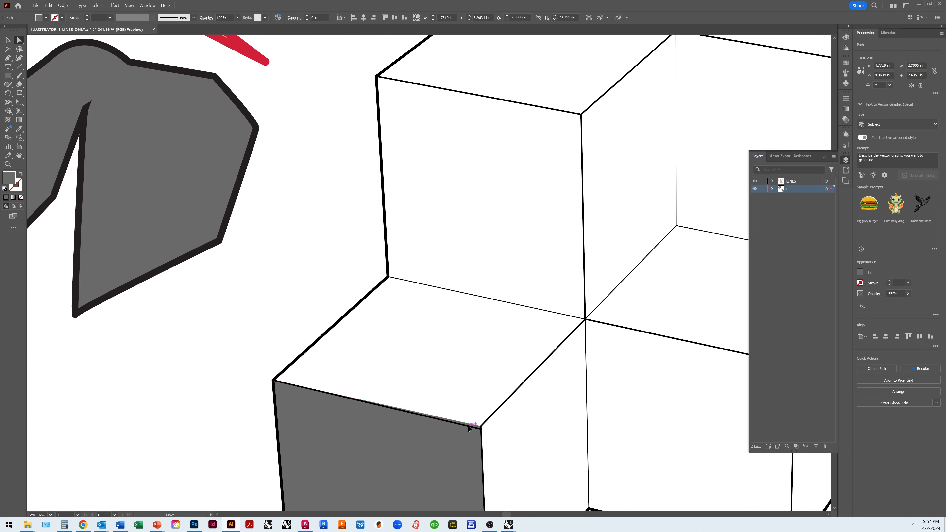
pyautogui.click(481, 426)
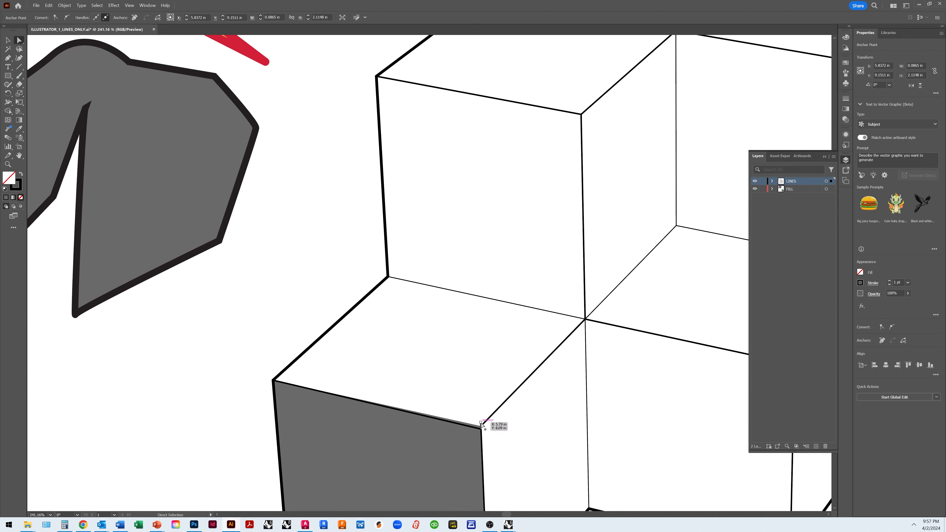
pyautogui.click(481, 425)
pyautogui.click(483, 429)
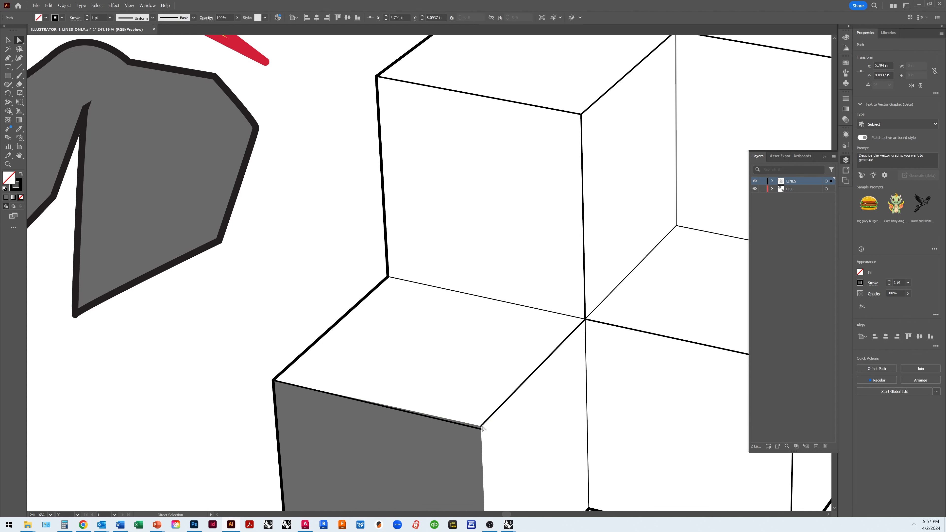
pyautogui.click(481, 438)
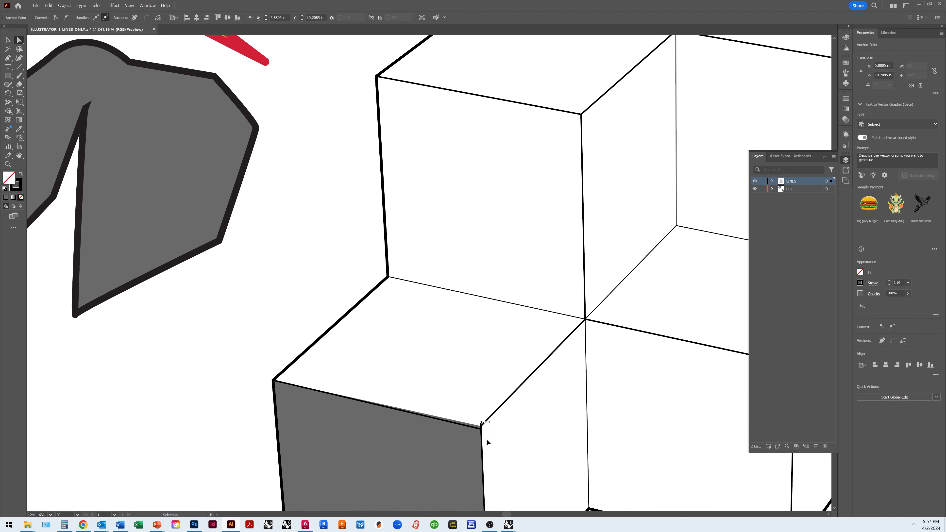
pyautogui.click(466, 427)
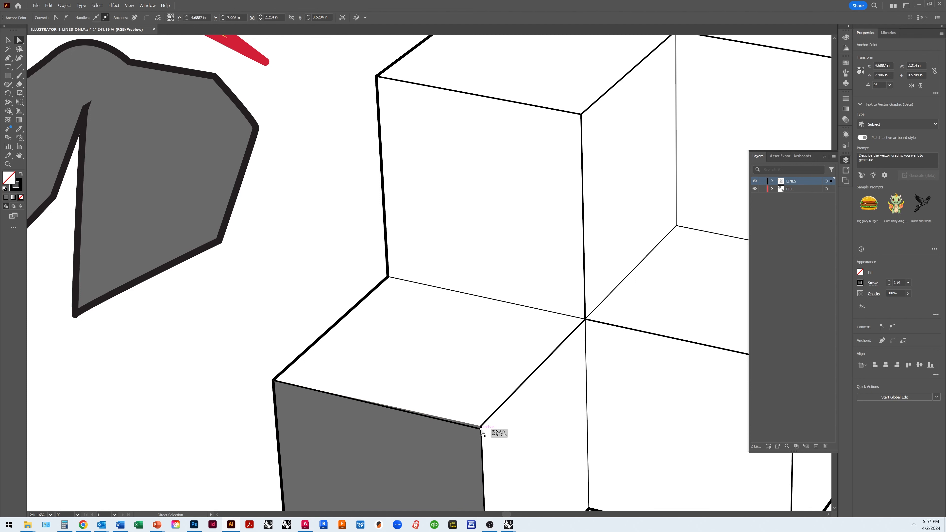
pyautogui.click(500, 438)
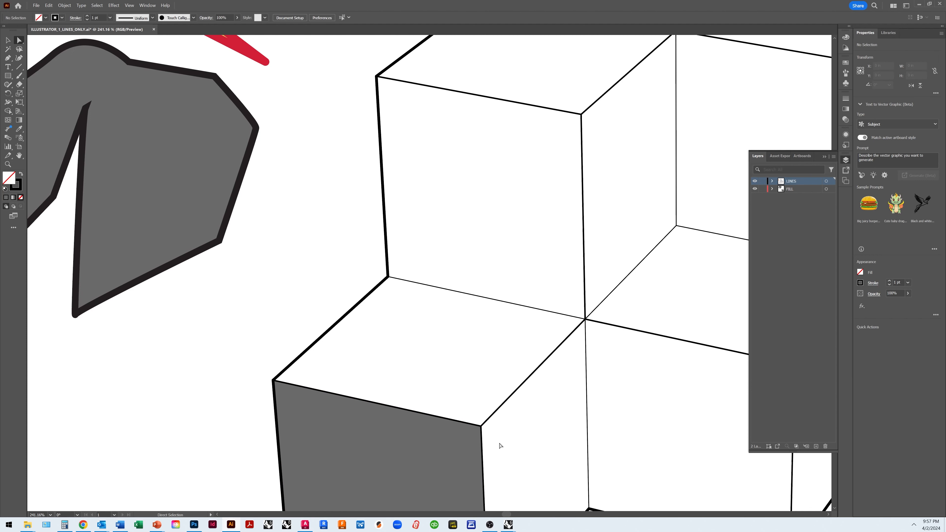
# Step: Fit the artboard in the window and toggle the FILL layer's visibility off and on to compare the shading
pyautogui.scroll(-5, 397, 242)
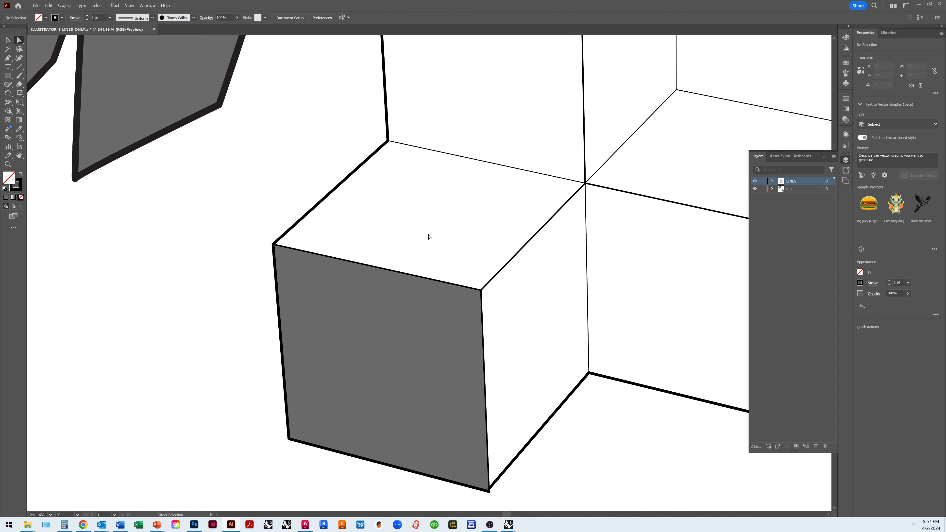
pyautogui.click(129, 5)
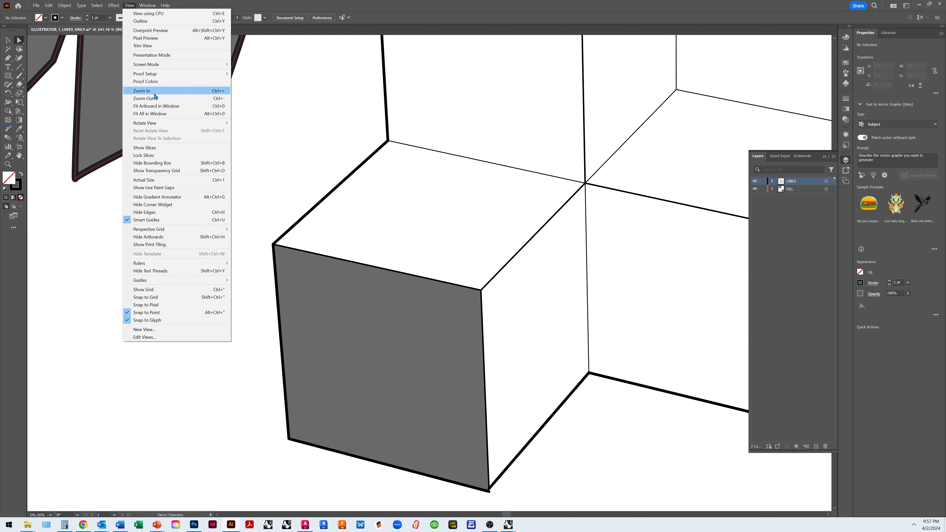
pyautogui.click(156, 106)
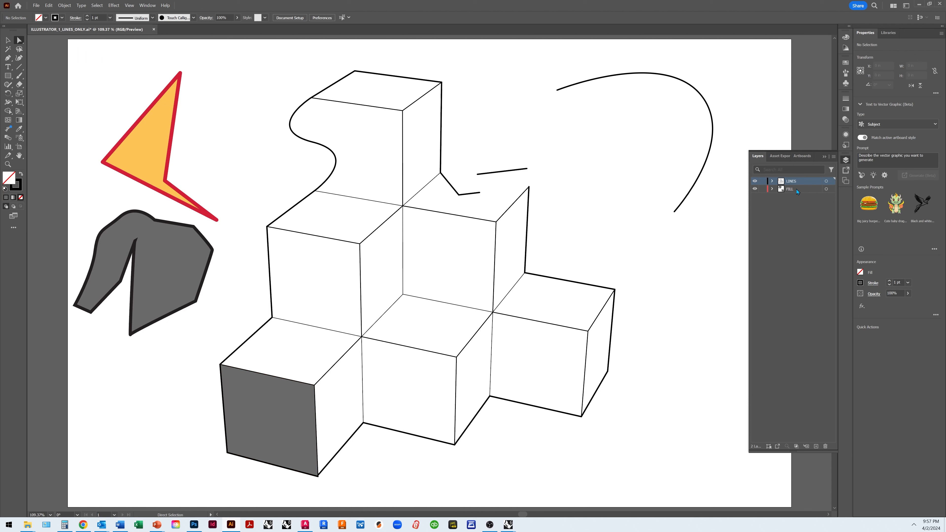
pyautogui.click(755, 189)
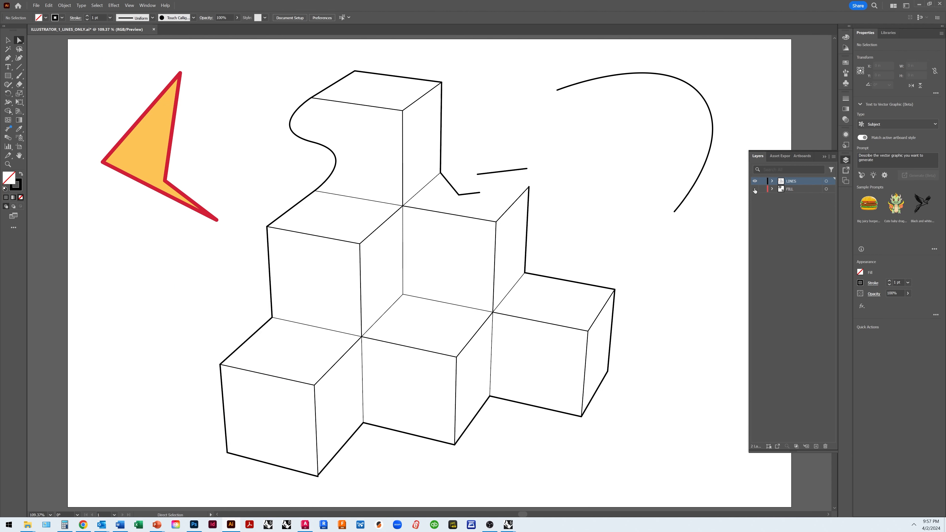
pyautogui.click(755, 189)
pyautogui.click(755, 190)
pyautogui.click(755, 189)
# Step: Select the orange shape and the grey freeform shape beside the cubes together and delete them
pyautogui.click(8, 40)
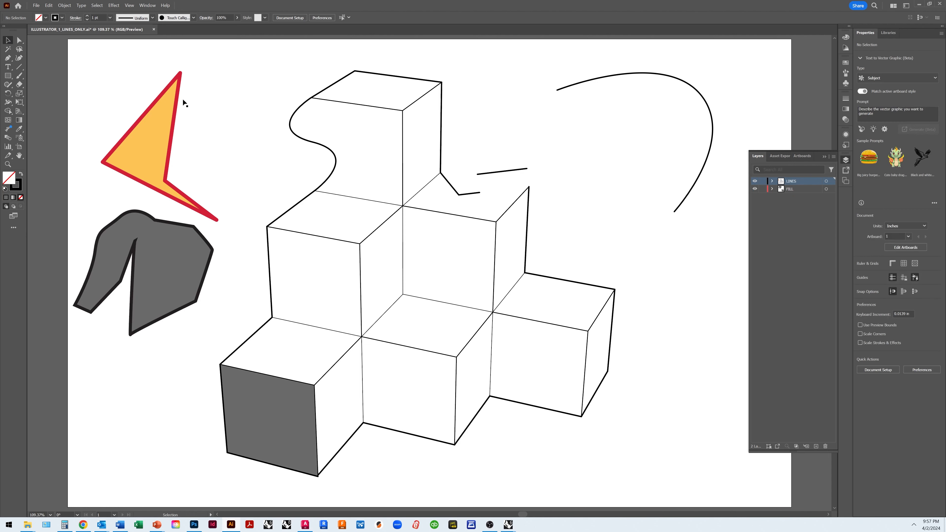
pyautogui.moveTo(184, 100); pyautogui.dragTo(112, 265)
pyautogui.press('Delete')
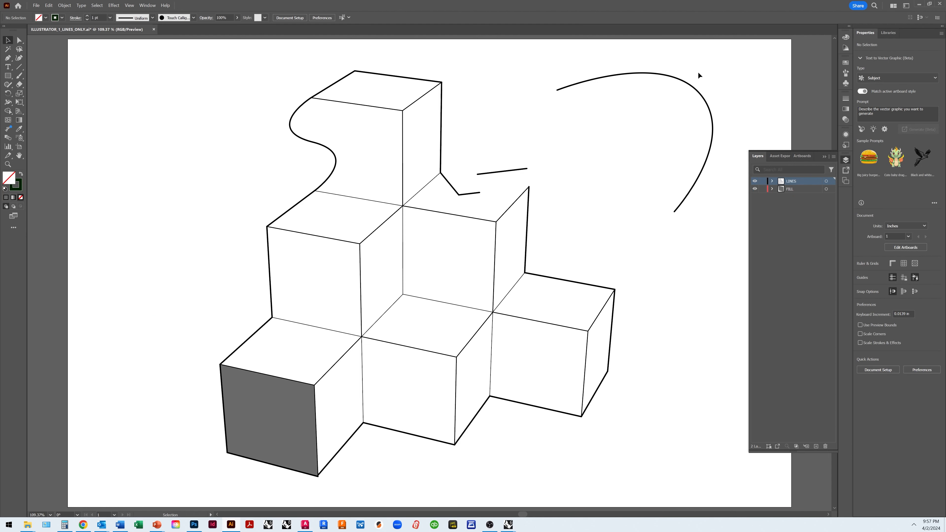
# Step: Delete the large curved line to the right of the cubes
pyautogui.moveTo(694, 72); pyautogui.dragTo(630, 108)
pyautogui.press('Delete')
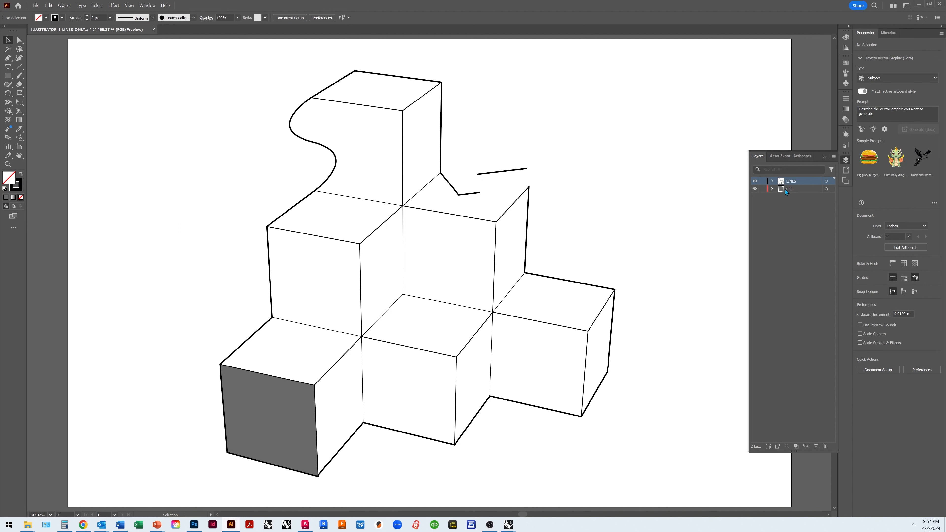
# Step: With the LINES layer locked, draw a closed dark grey Pen shape on the FILL layer over the bottom-middle cube's front face
pyautogui.click(826, 189)
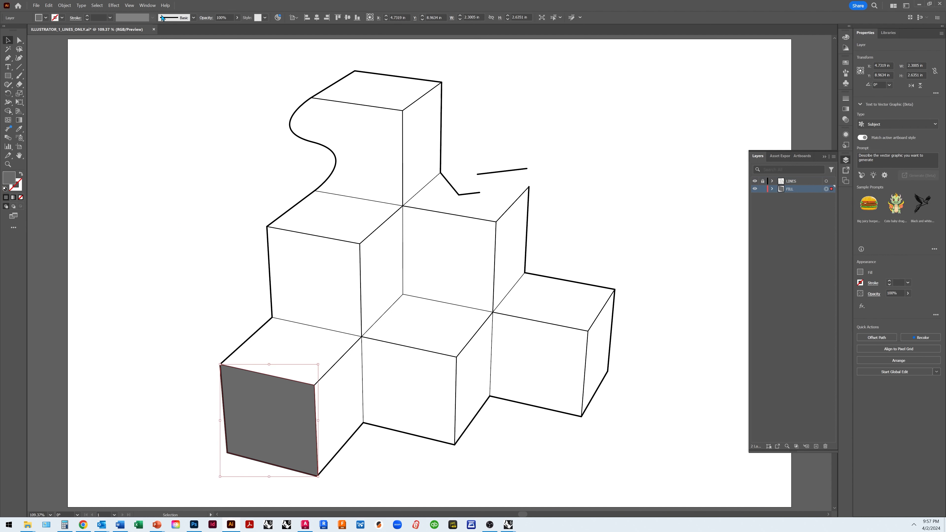
pyautogui.click(8, 59)
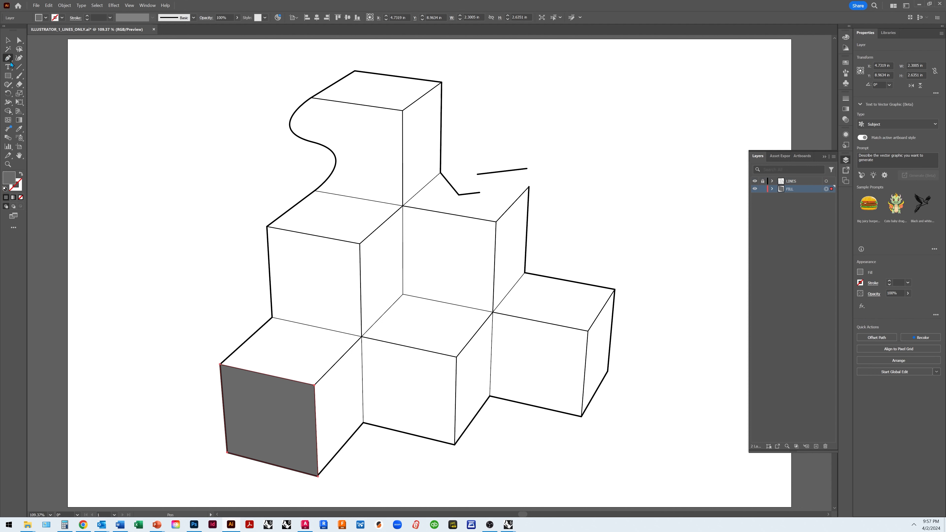
pyautogui.click(362, 336)
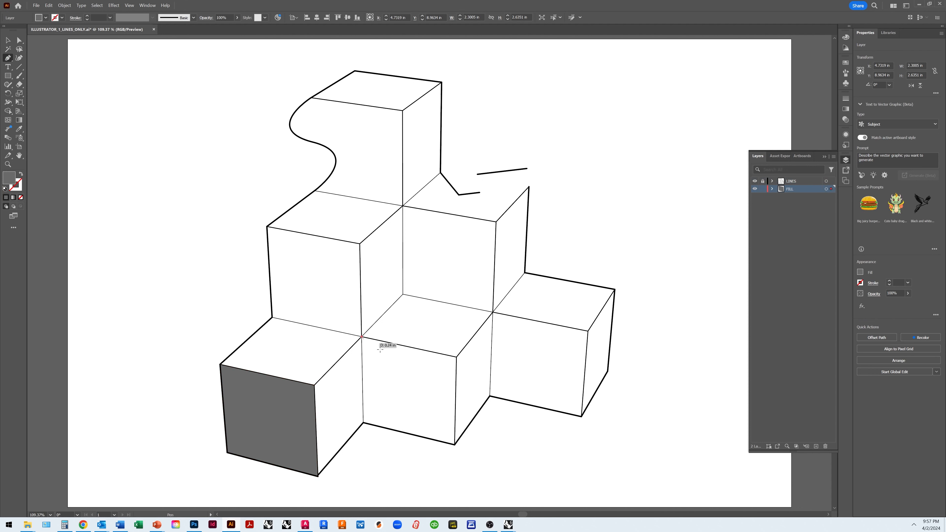
pyautogui.click(456, 357)
pyautogui.click(454, 444)
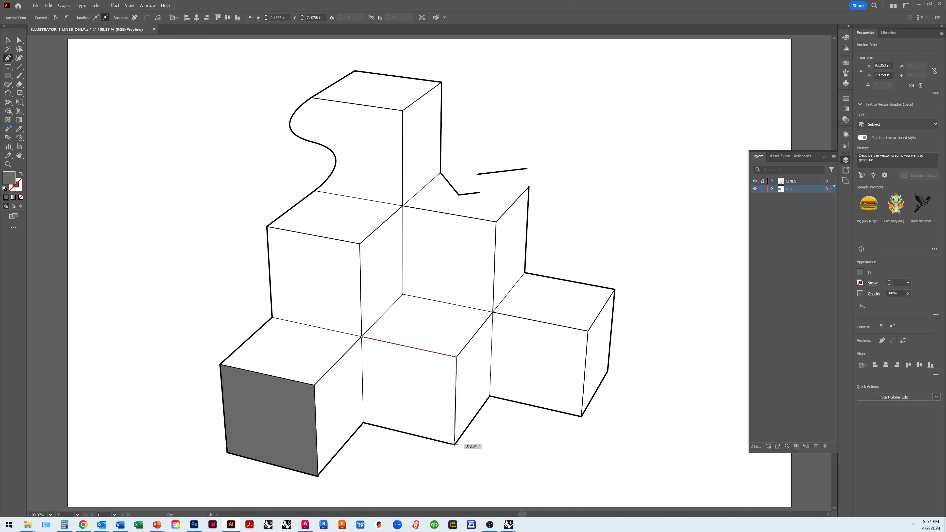
pyautogui.click(363, 423)
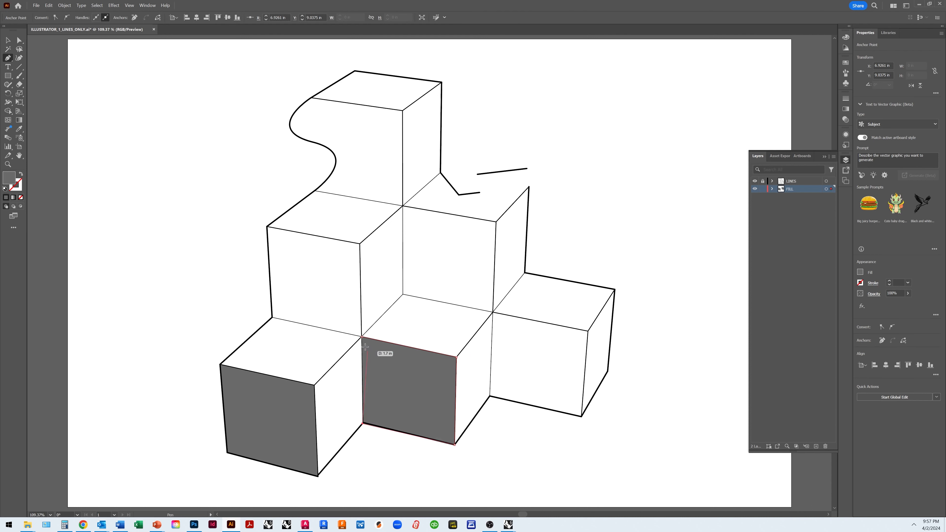
pyautogui.click(361, 336)
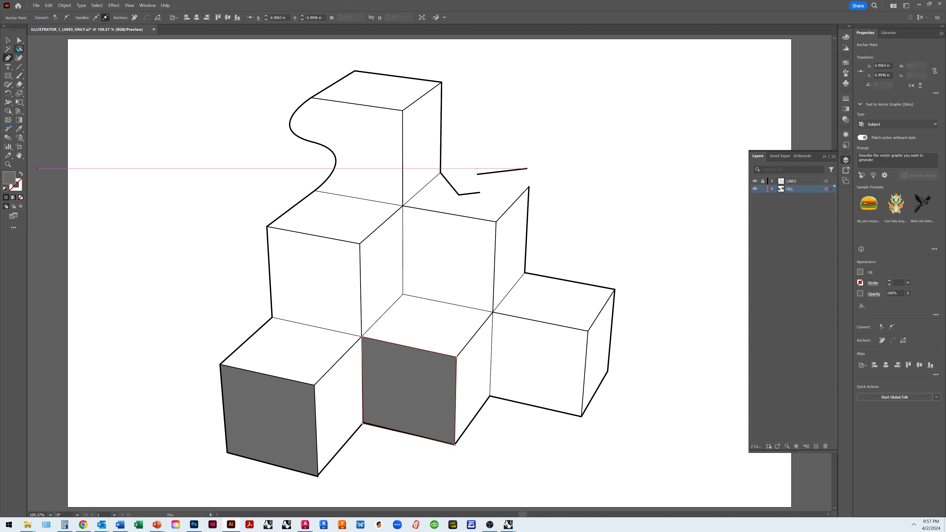
# Step: Move the lower-left anchor point of the bottom-middle cube's grey face onto the corner of the linework
pyautogui.click(19, 40)
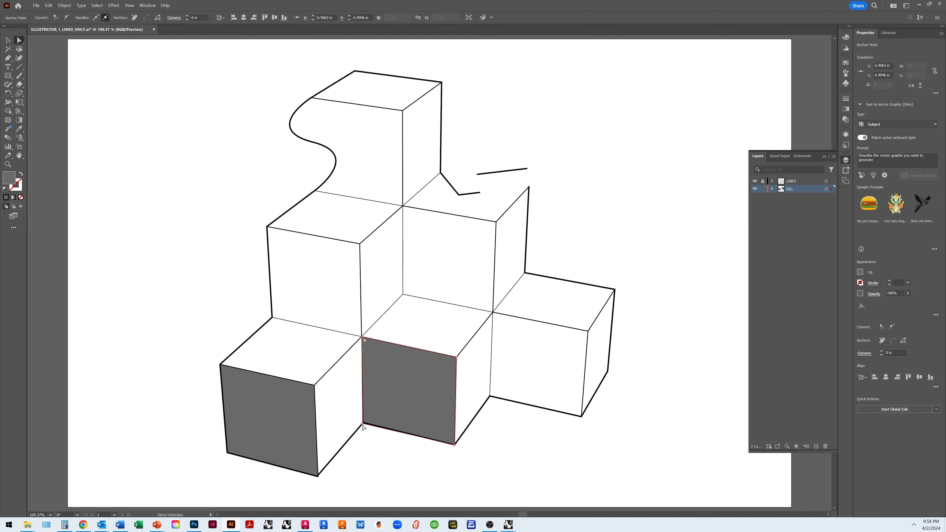
pyautogui.scroll(1, 365, 437)
pyautogui.press('z')
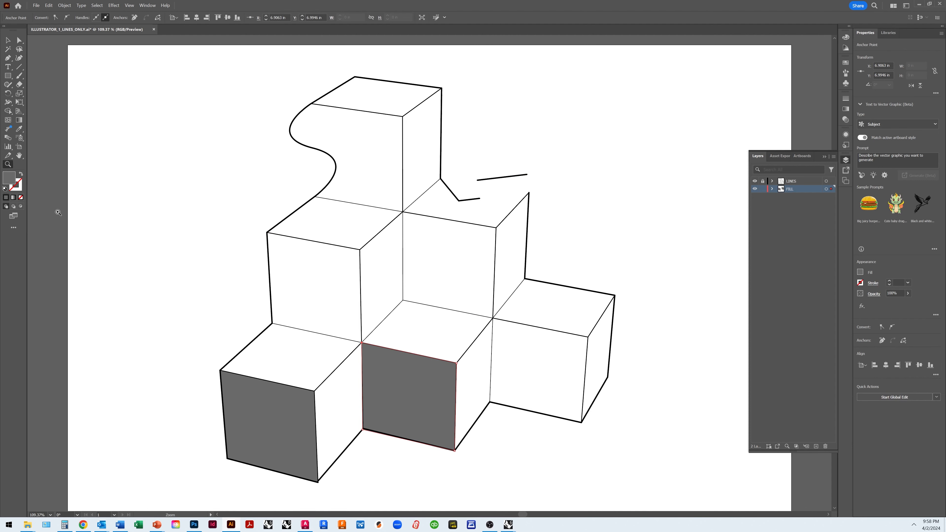
pyautogui.moveTo(319, 387); pyautogui.dragTo(402, 308)
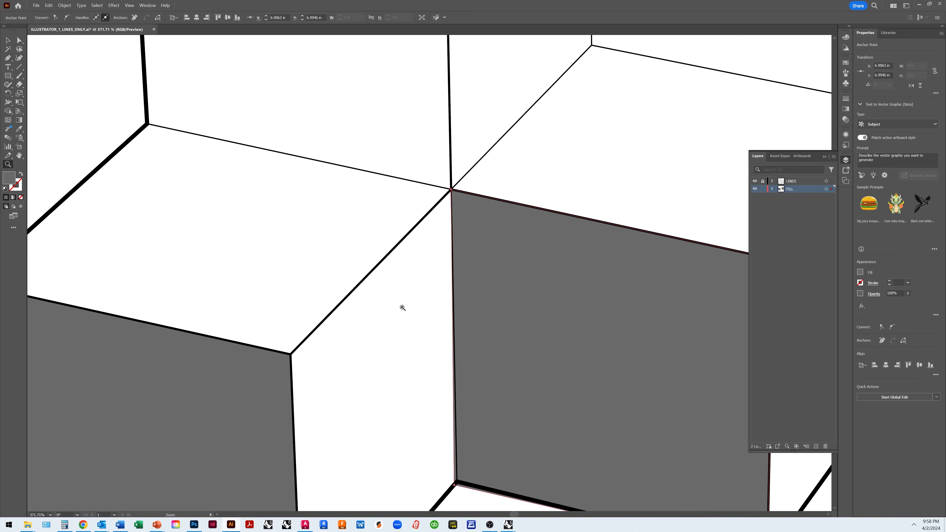
pyautogui.scroll(-3, 444, 369)
pyautogui.click(20, 40)
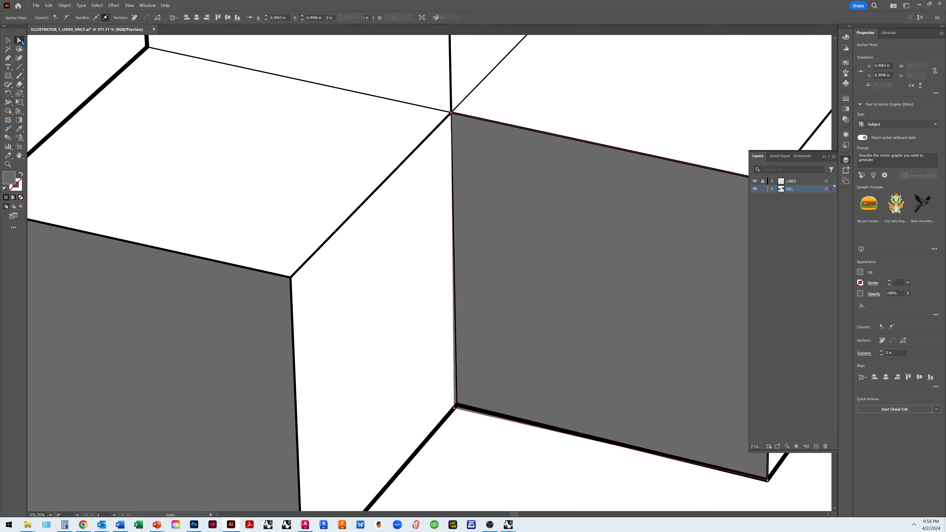
pyautogui.moveTo(454, 408); pyautogui.dragTo(458, 407)
pyautogui.scroll(-1, 461, 296)
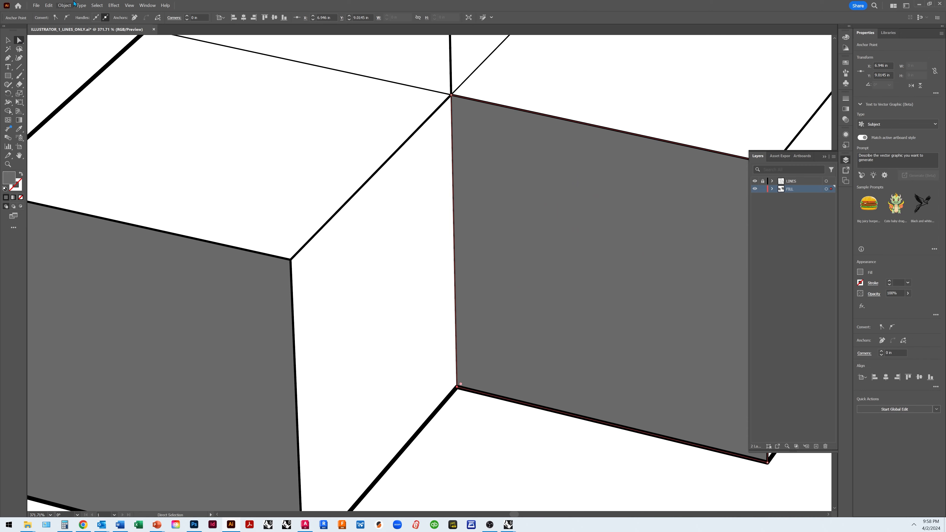
# Step: Draw a closed dark grey Pen shape over the front face of the second-row left cube
pyautogui.click(129, 6)
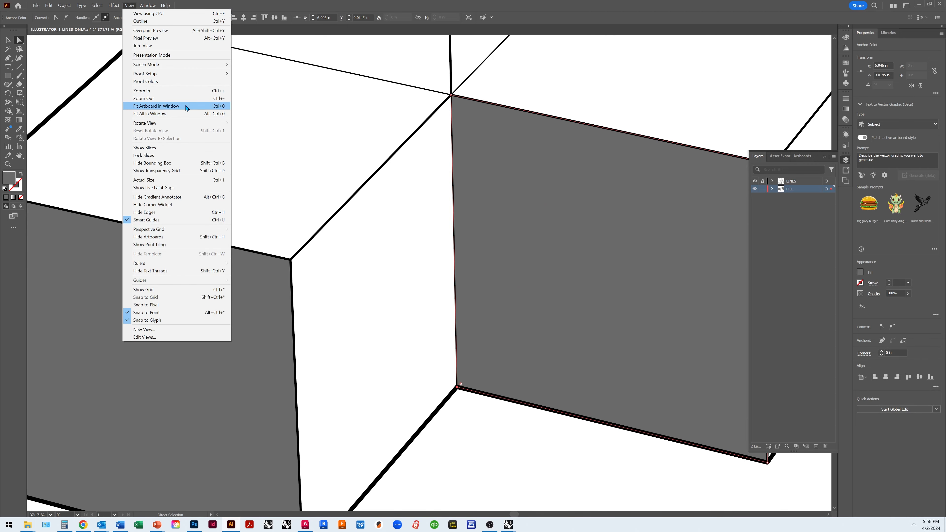
pyautogui.click(185, 107)
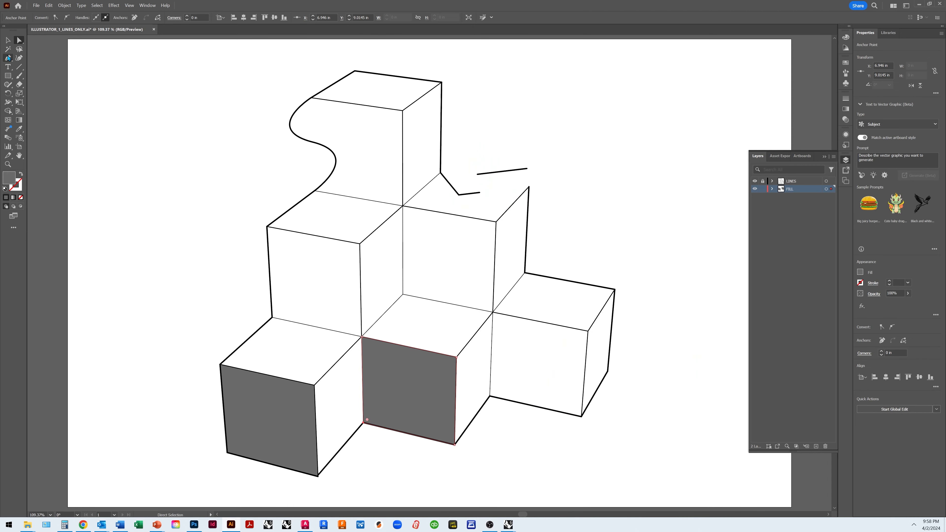
pyautogui.click(8, 58)
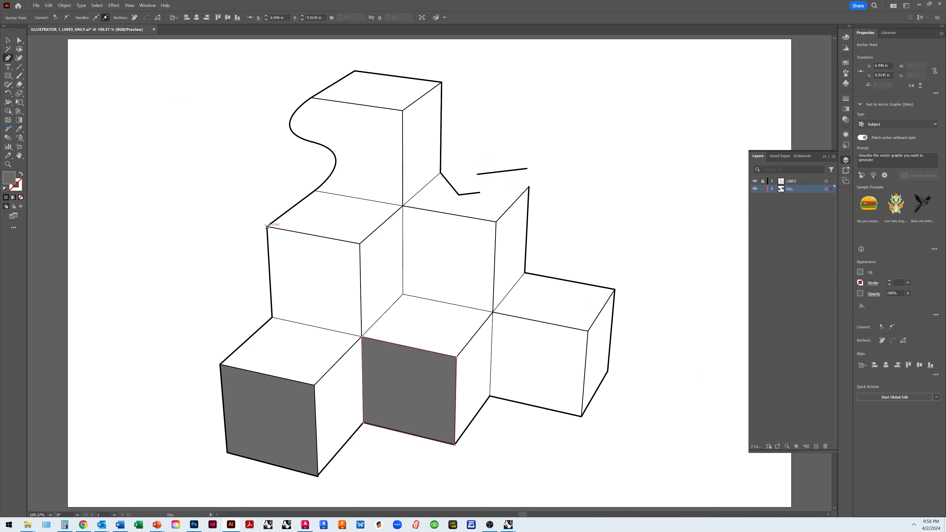
pyautogui.click(266, 226)
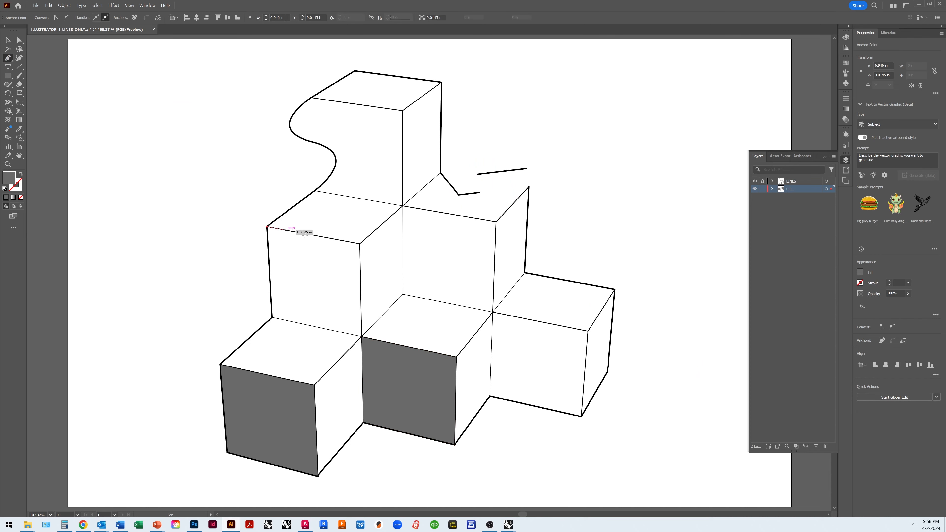
pyautogui.click(360, 243)
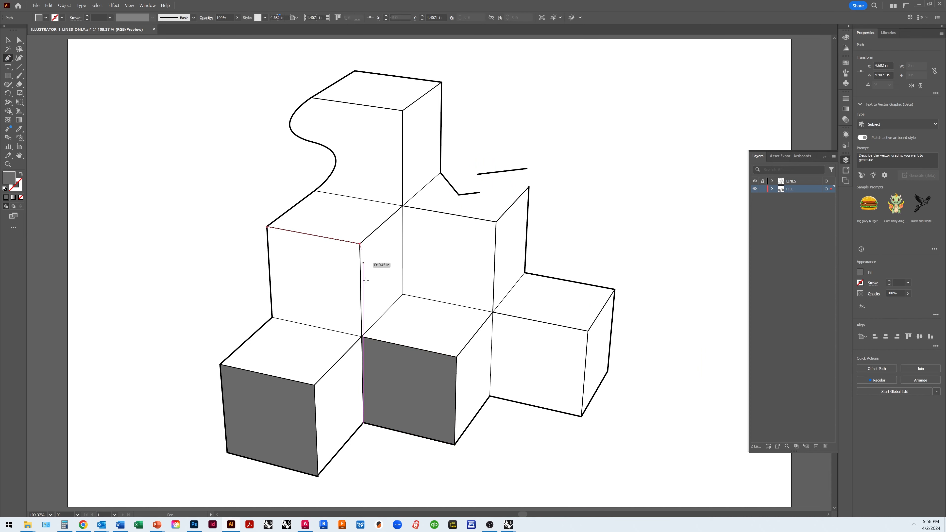
pyautogui.click(361, 337)
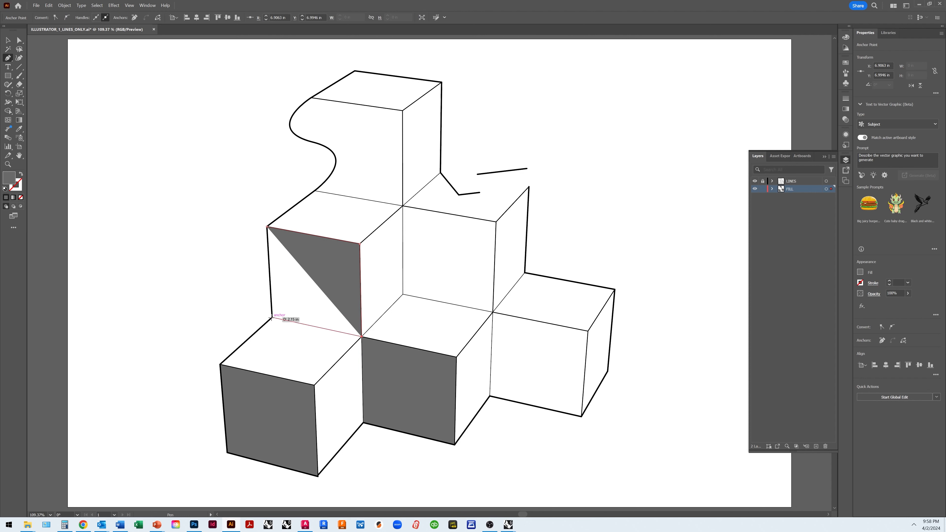
pyautogui.click(271, 317)
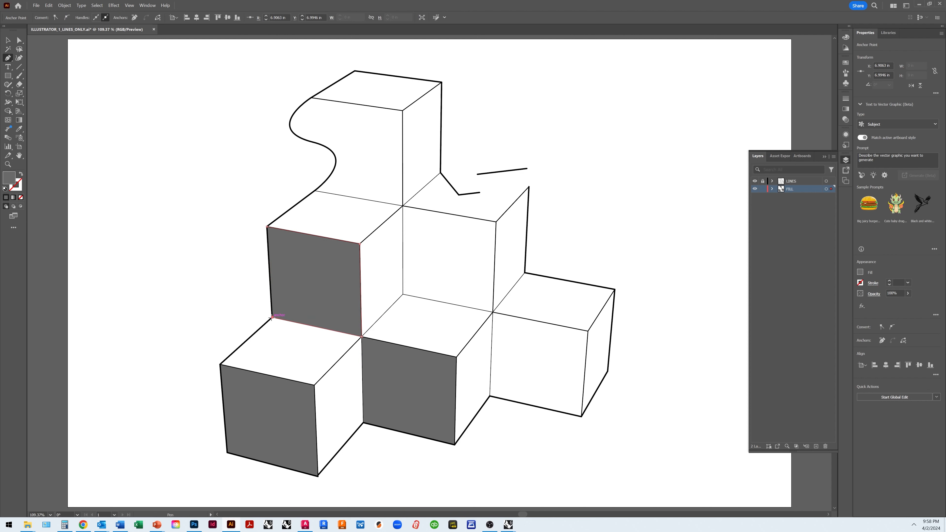
pyautogui.click(267, 227)
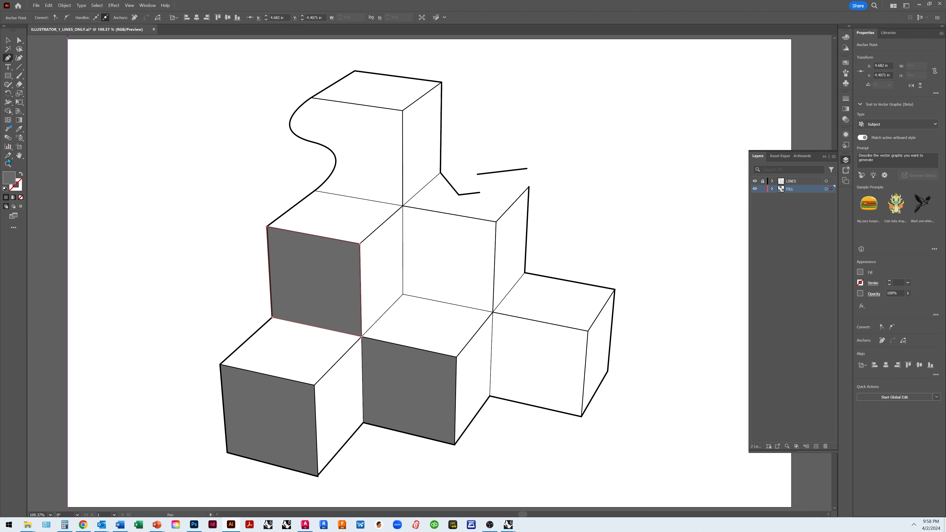
# Step: Deselect the dark grey face and set the fill colour to a light grey
pyautogui.doubleClick(11, 179)
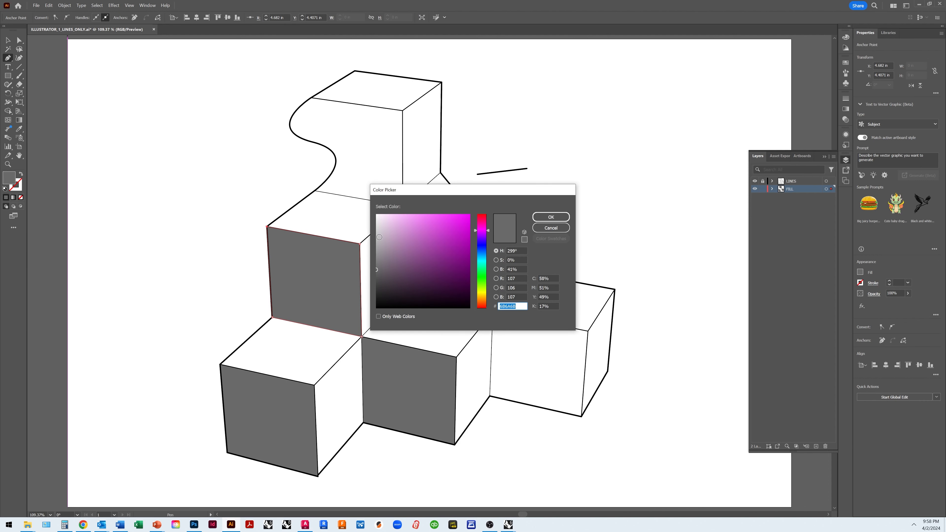
pyautogui.click(551, 217)
pyautogui.press('v')
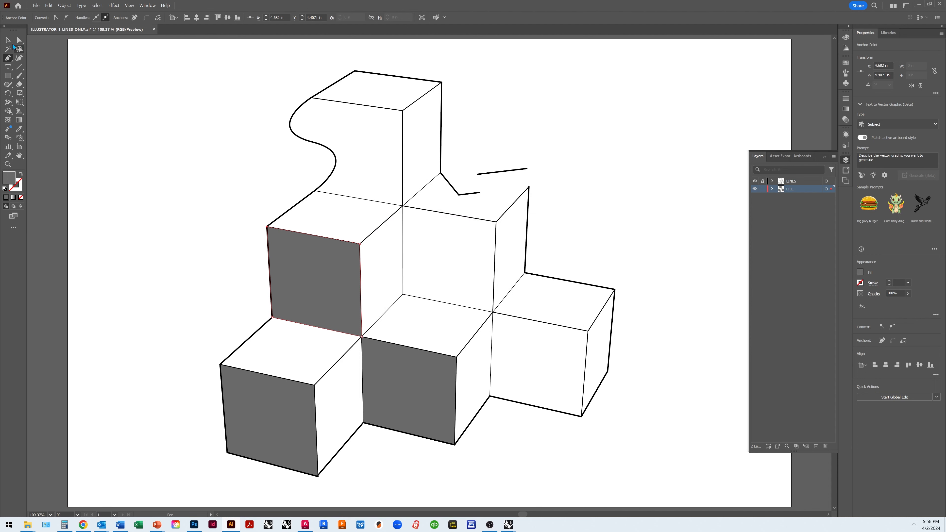
pyautogui.click(162, 102)
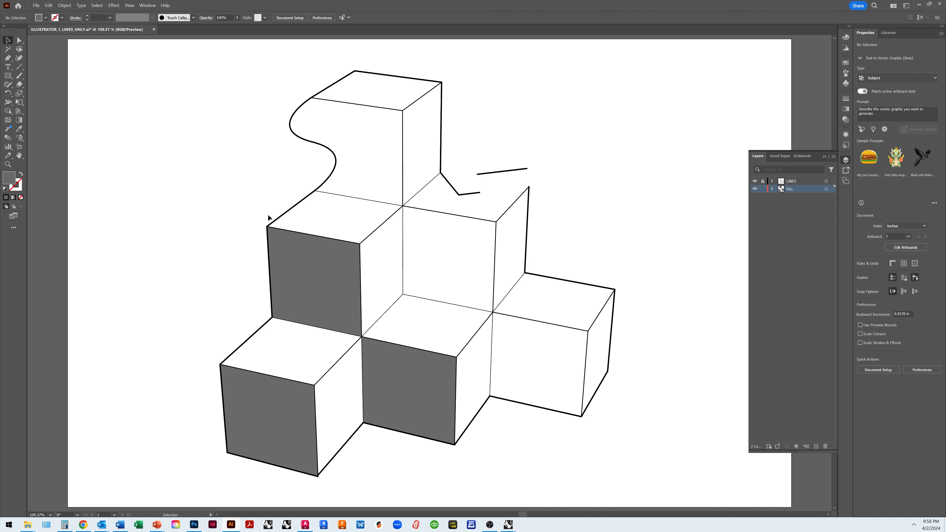
pyautogui.doubleClick(10, 177)
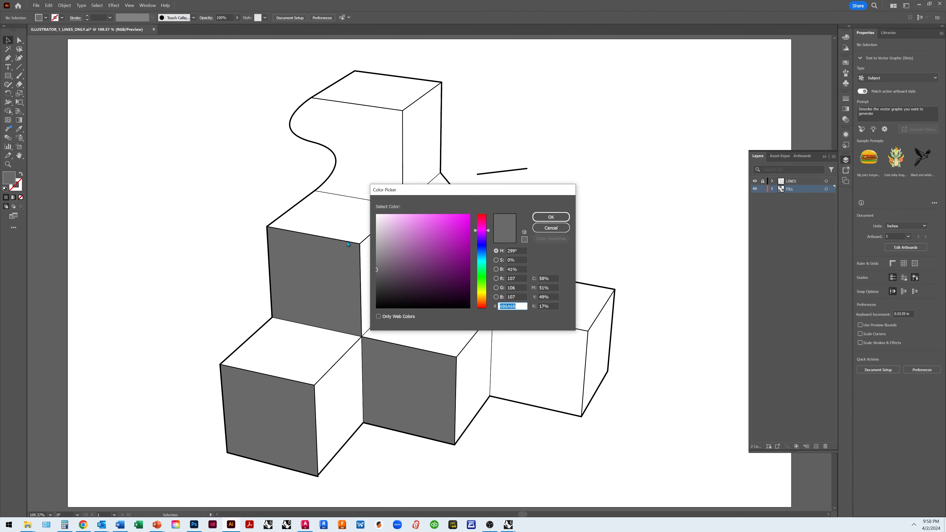
pyautogui.click(379, 238)
pyautogui.click(551, 217)
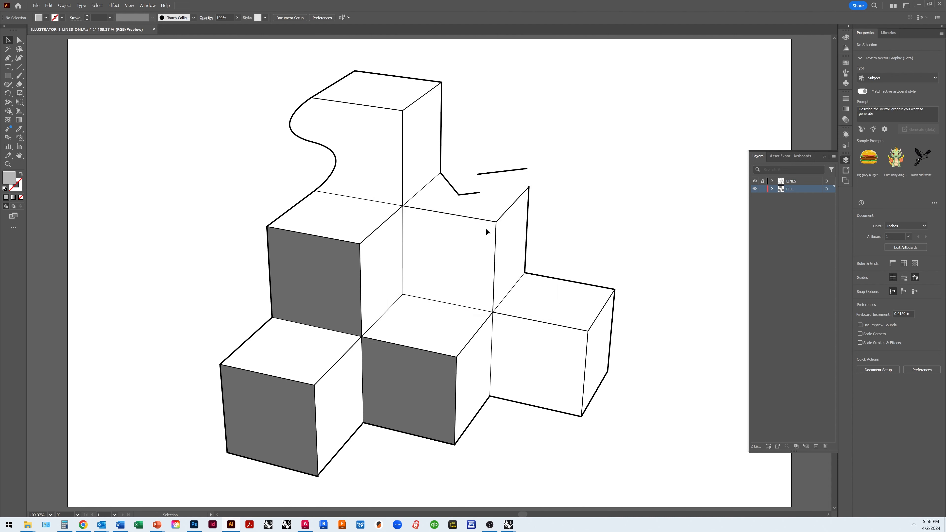
# Step: Draw a closed light grey Pen shape over the right side face of the bottom-left cube and deselect it
pyautogui.click(8, 58)
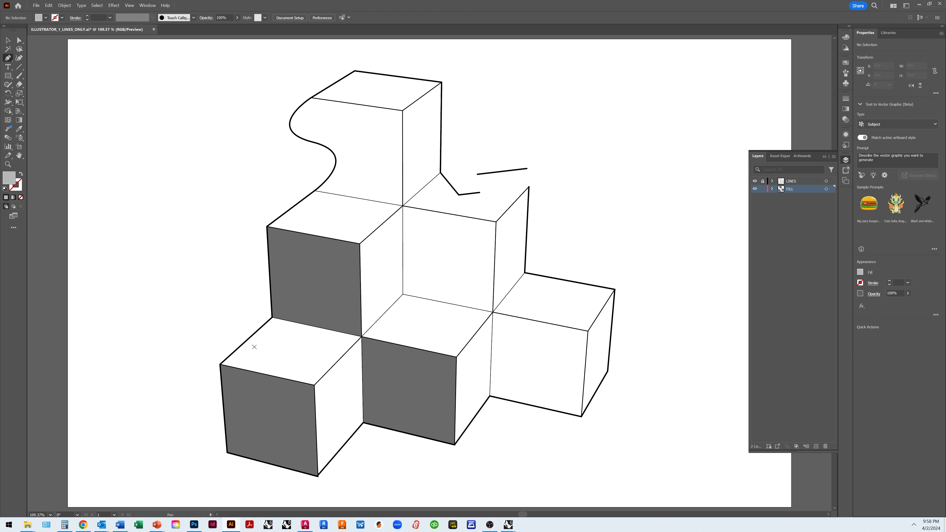
pyautogui.click(314, 384)
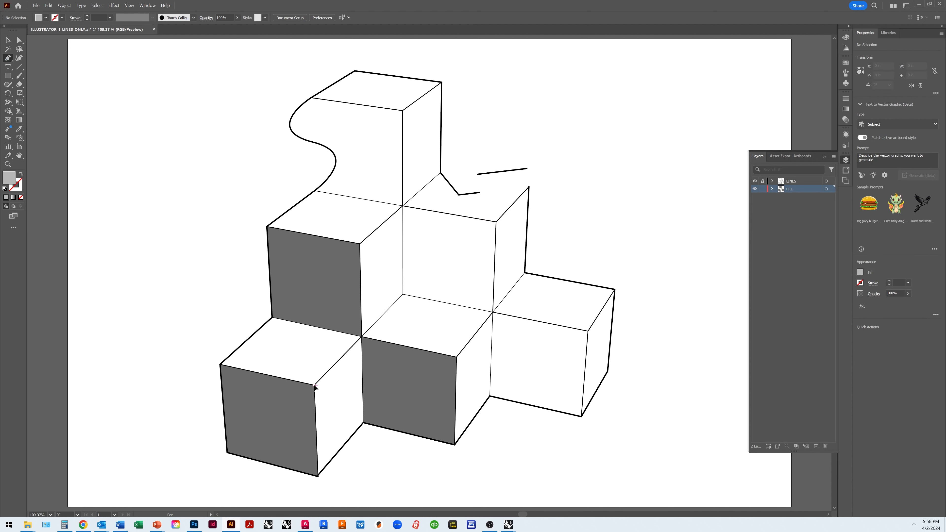
pyautogui.click(361, 337)
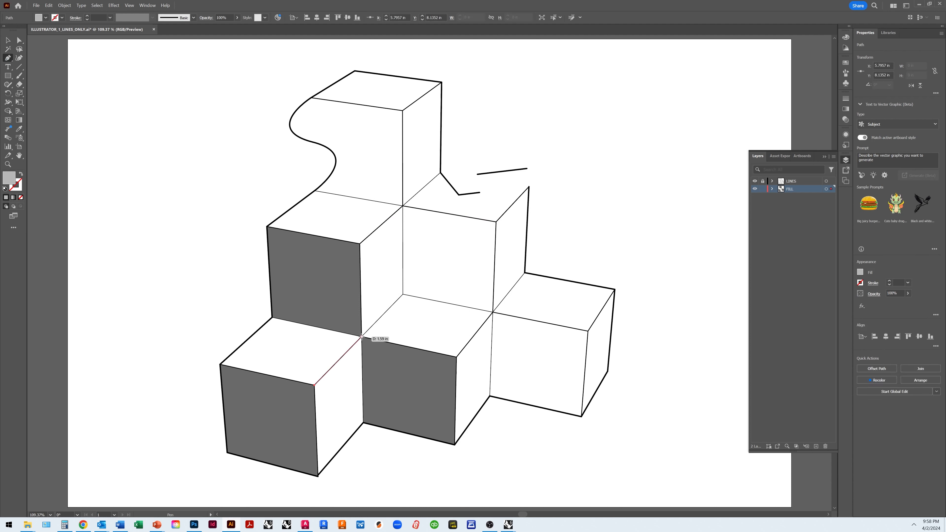
pyautogui.click(362, 423)
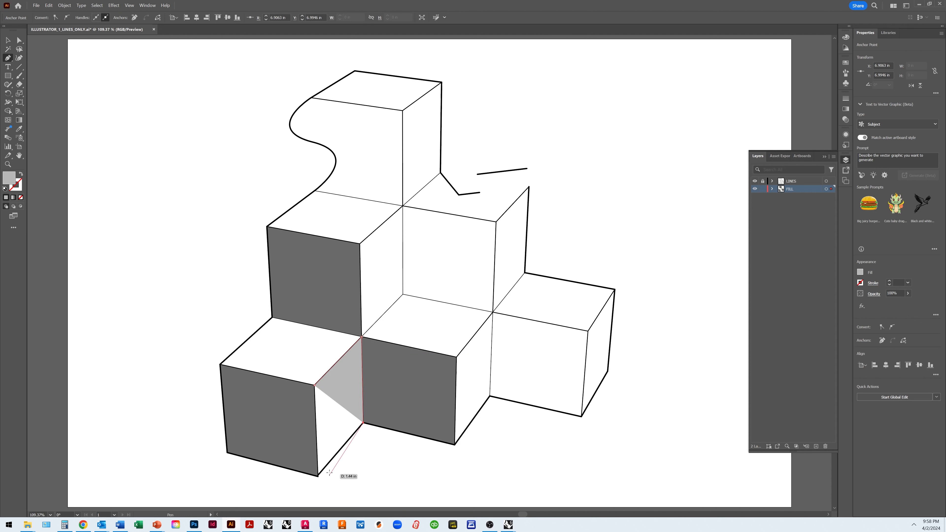
pyautogui.click(317, 476)
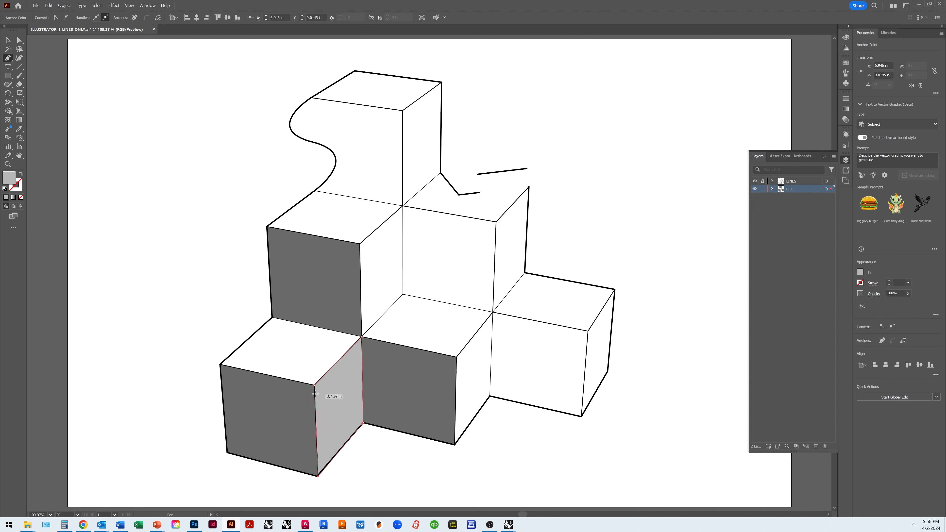
pyautogui.click(314, 385)
pyautogui.click(8, 41)
pyautogui.click(217, 184)
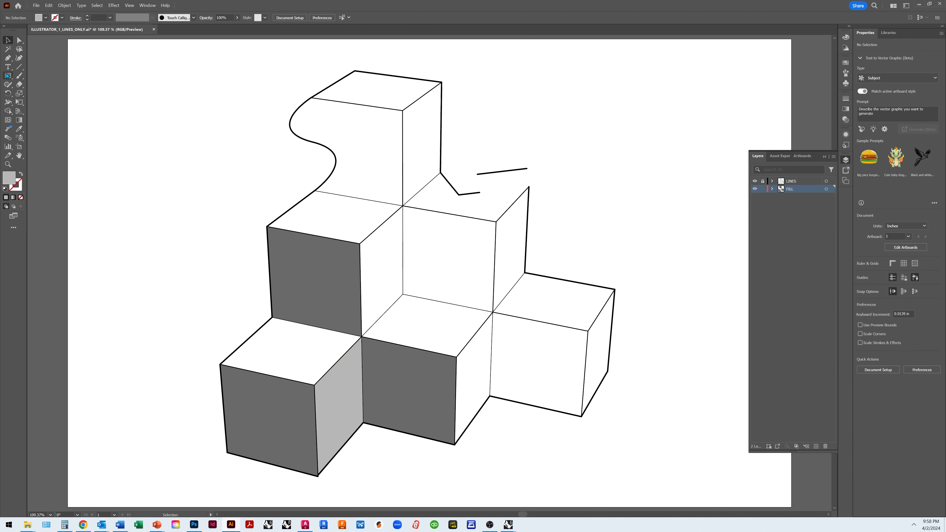
# Step: Draw a closed light grey Pen shape over the right side face of the second-row left cube
pyautogui.click(8, 58)
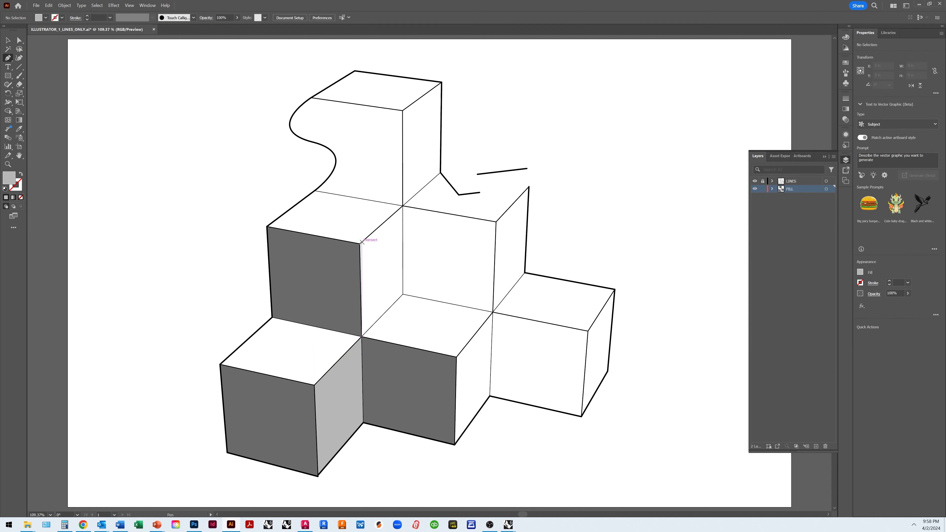
pyautogui.click(360, 243)
pyautogui.click(402, 205)
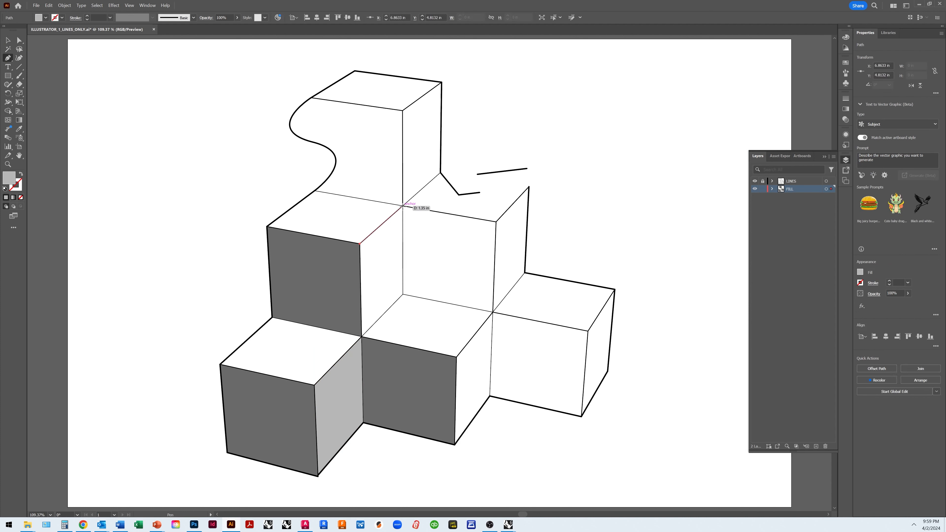
pyautogui.click(403, 294)
pyautogui.click(361, 336)
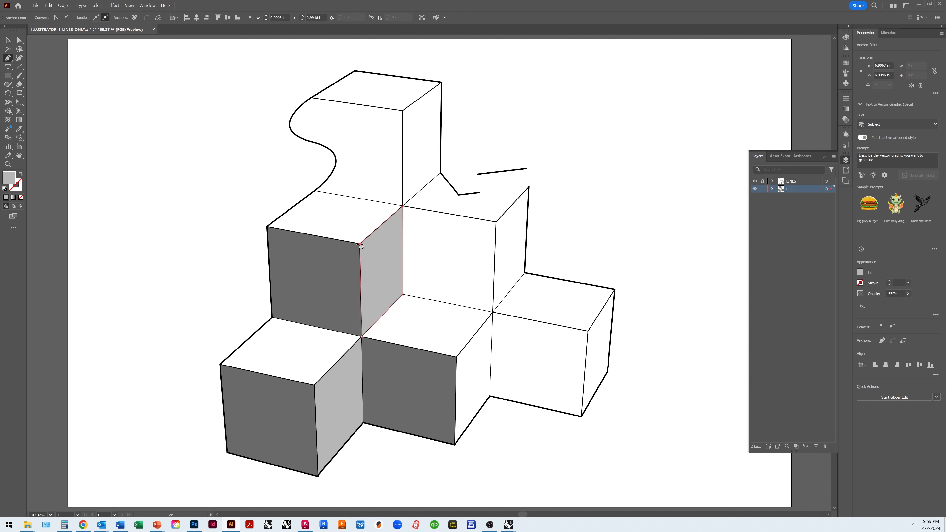
pyautogui.press('v')
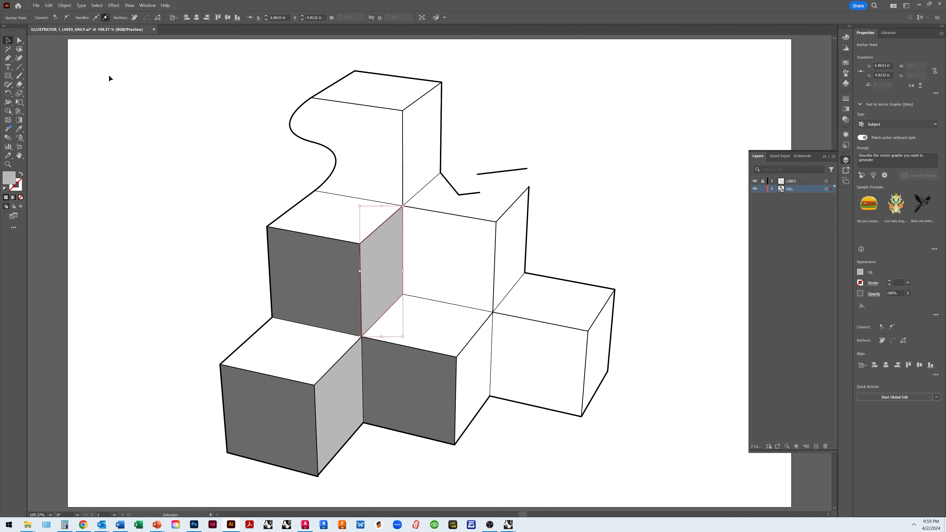
# Step: Draw a closed light grey Pen shape over the right side face of the lower middle cube and deselect it
pyautogui.click(110, 79)
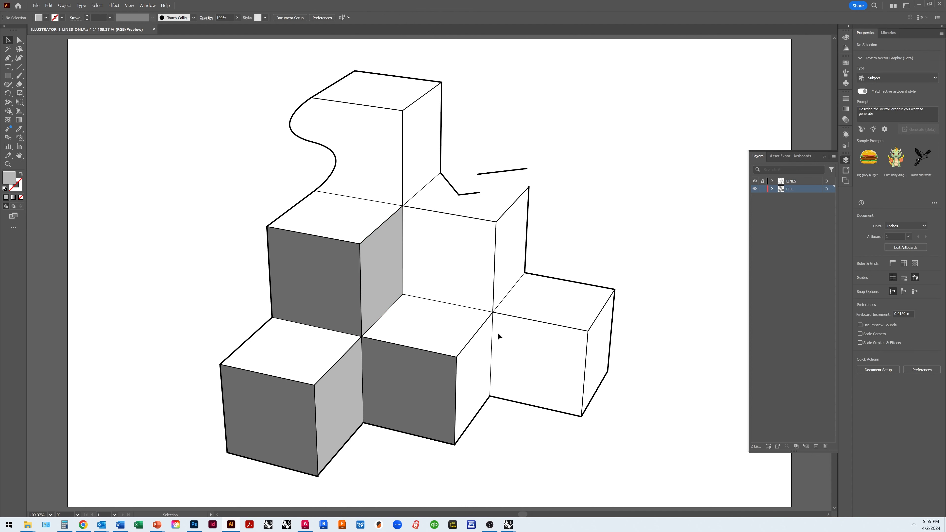
pyautogui.click(8, 58)
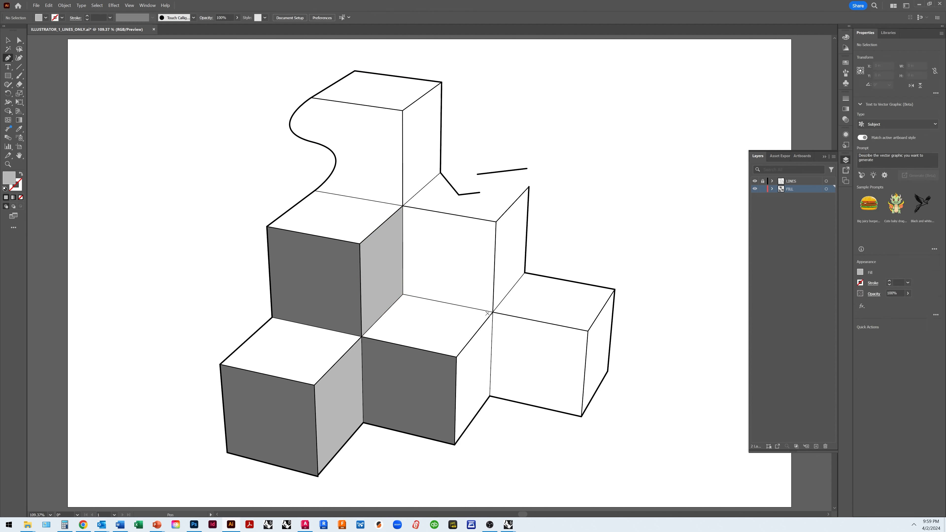
pyautogui.click(456, 357)
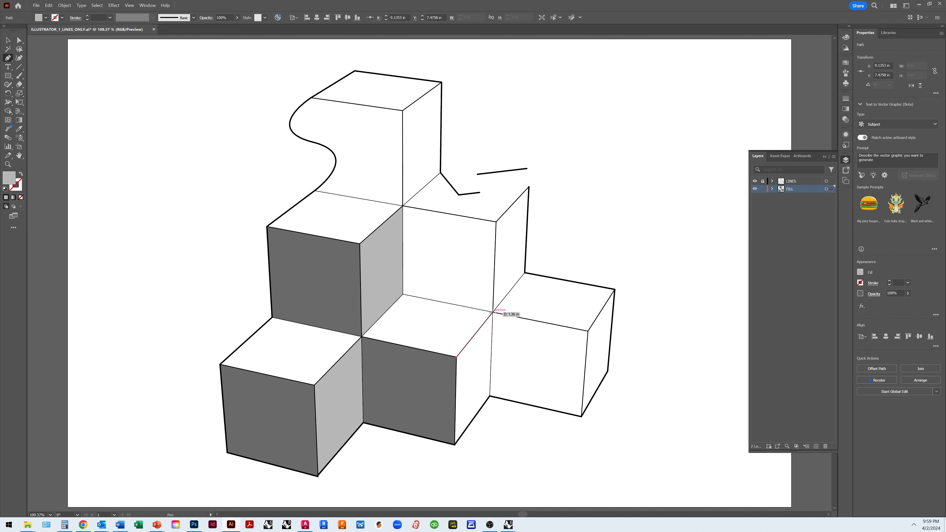
pyautogui.click(493, 311)
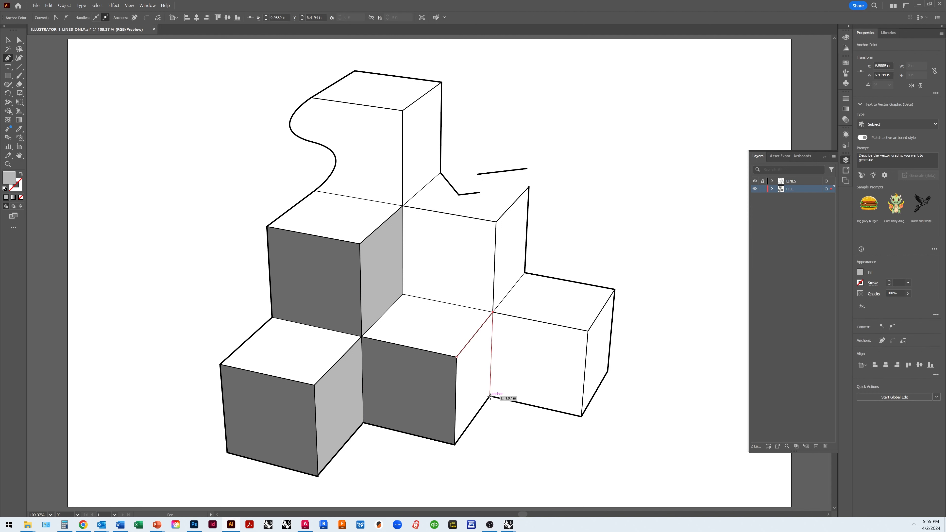
pyautogui.click(490, 396)
pyautogui.click(454, 444)
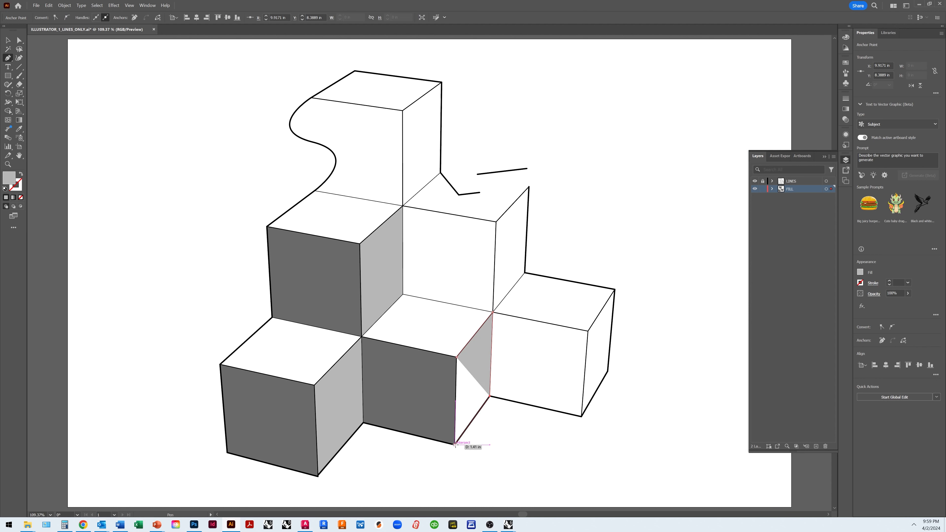
pyautogui.click(456, 359)
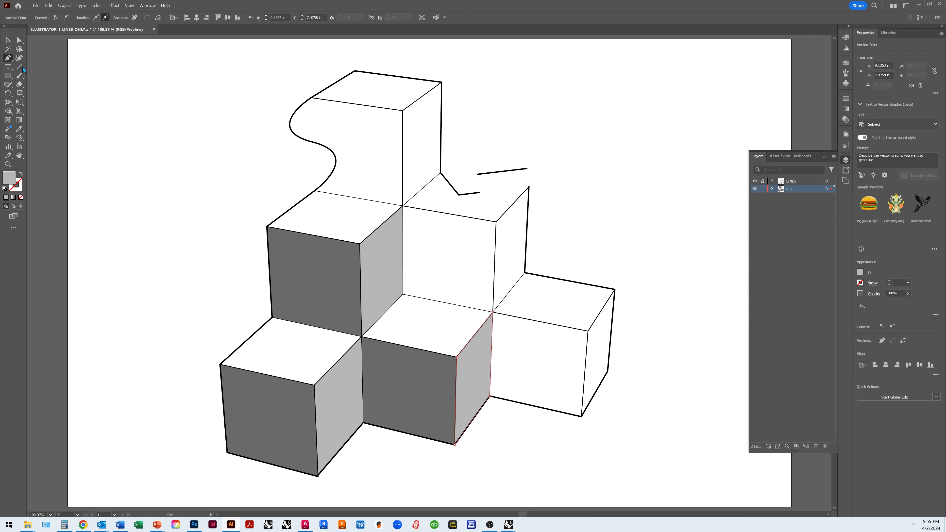
pyautogui.click(9, 40)
pyautogui.click(159, 123)
# Step: Fit the artboard in the window and save the drawing under the new name ILLUSTRATOR_1_COLOR.ai on the Desktop
pyautogui.scroll(-2, 591, 180)
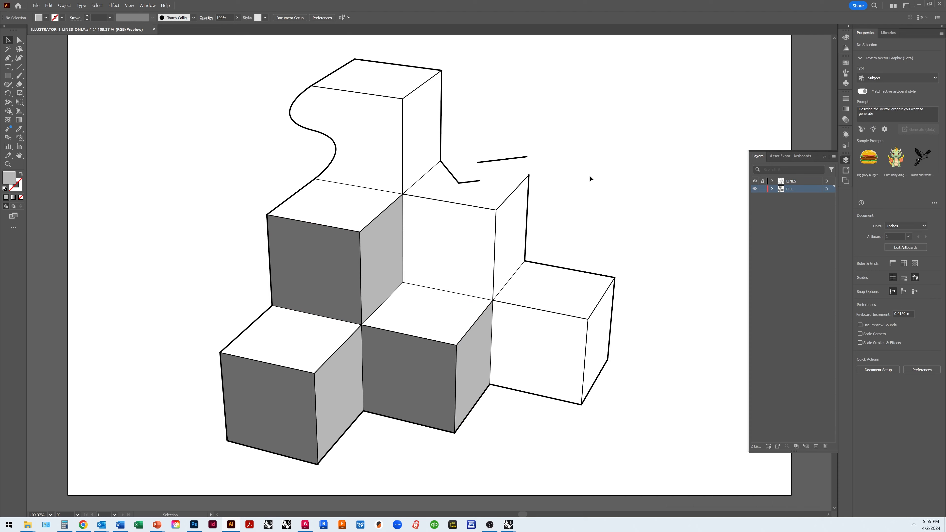
pyautogui.click(125, 6)
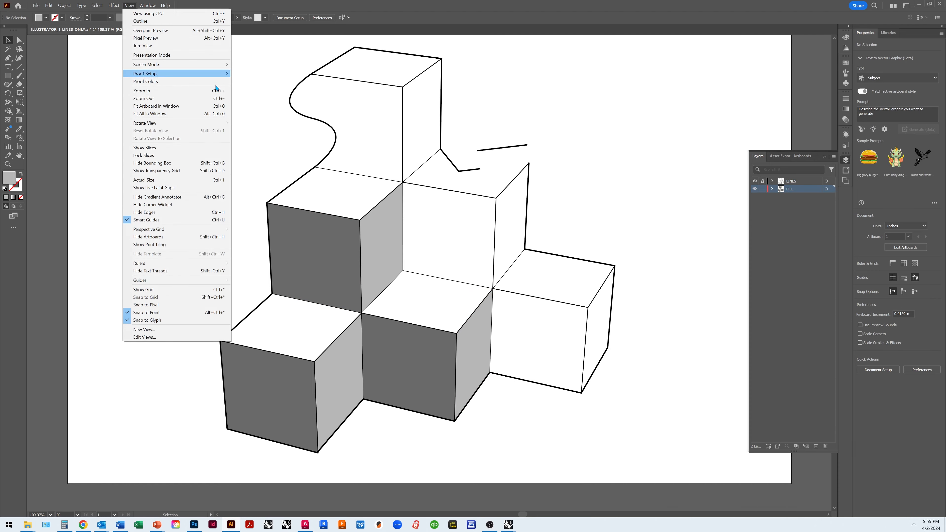
pyautogui.click(189, 106)
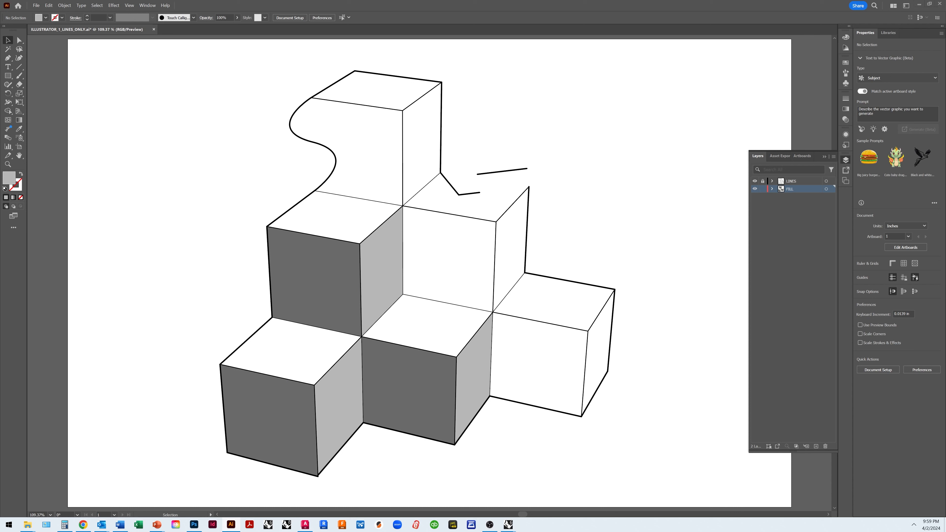
pyautogui.click(36, 5)
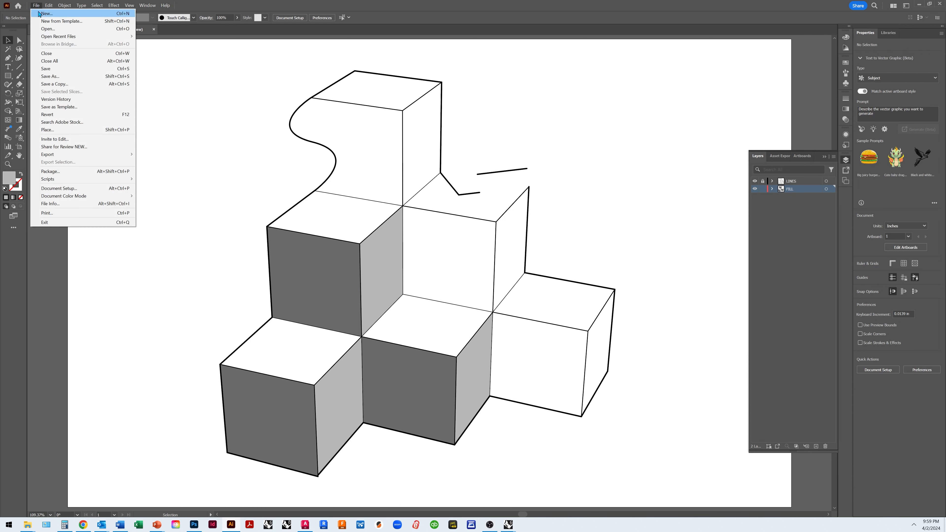
pyautogui.click(60, 77)
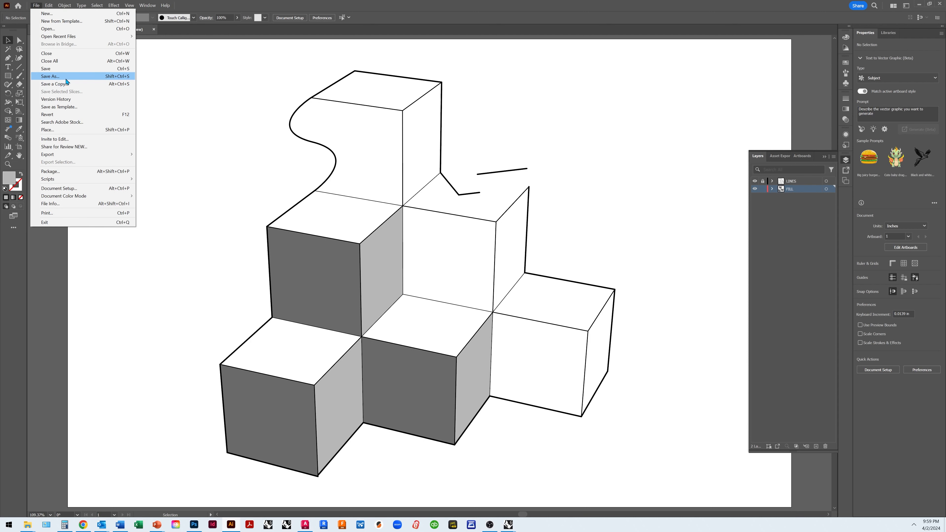
pyautogui.click(85, 181)
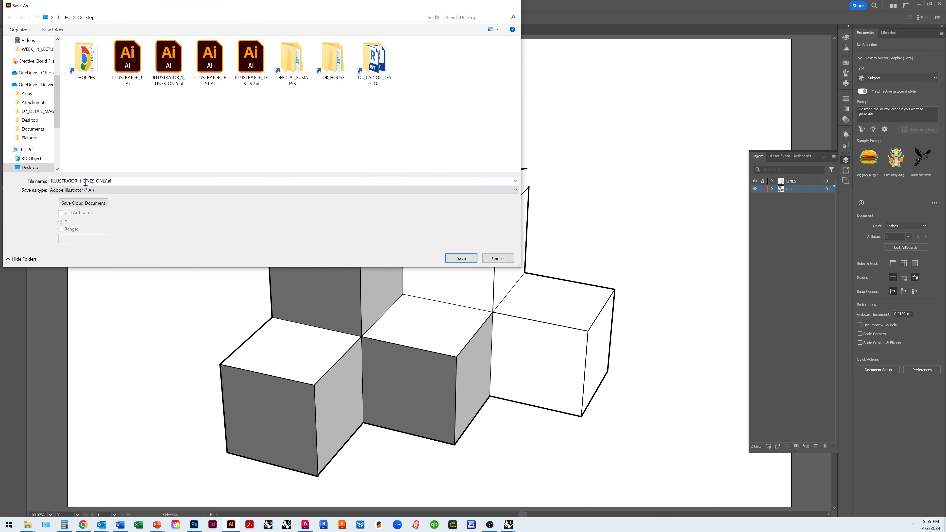
pyautogui.moveTo(85, 181); pyautogui.dragTo(107, 182)
pyautogui.press('BackSpace')
pyautogui.write('COLOR')
pyautogui.press('Return')
pyautogui.click(506, 365)
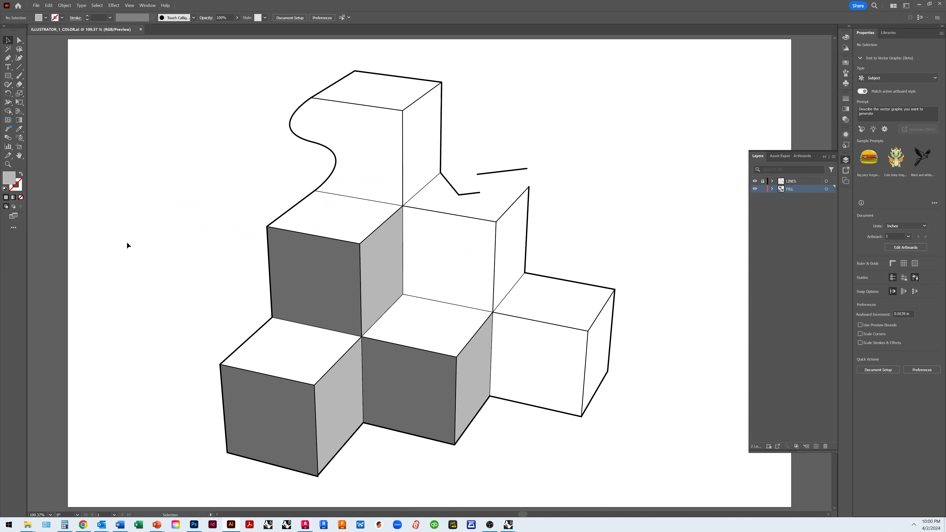
# Step: Select all dark grey faces by their shared fill colour and change their fill to medium blue 5297E2
pyautogui.click(294, 253)
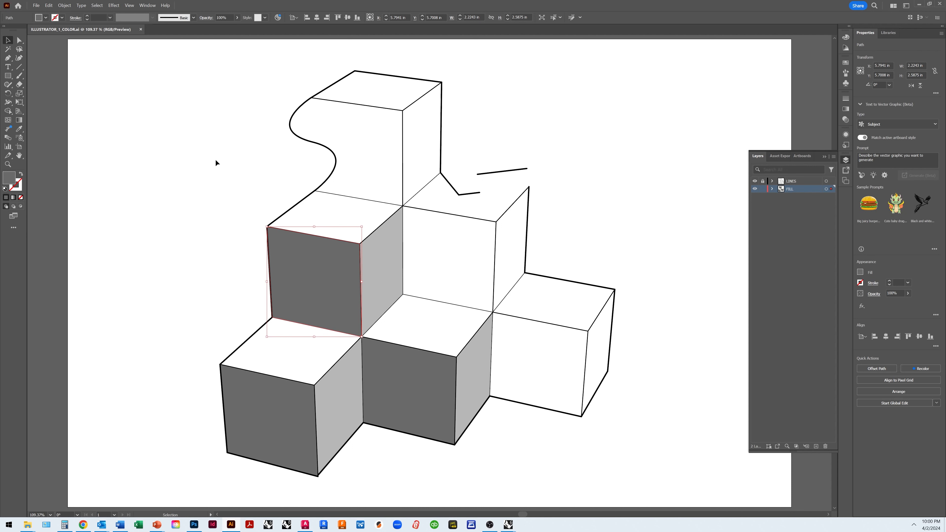
pyautogui.click(100, 7)
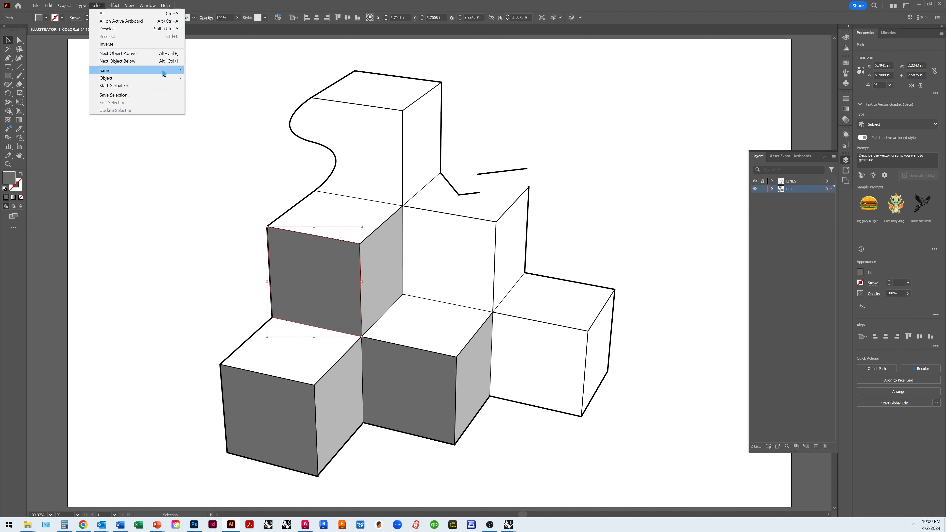
pyautogui.moveTo(164, 73)
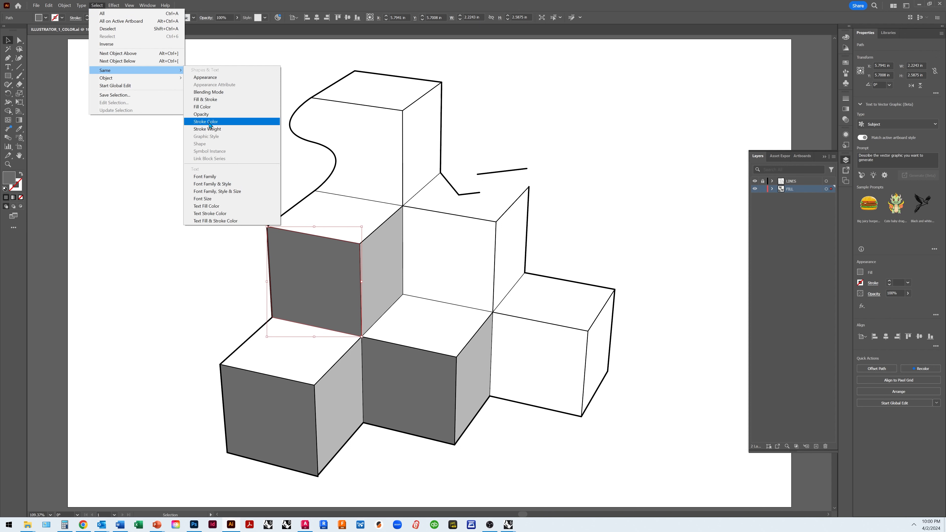
pyautogui.click(206, 109)
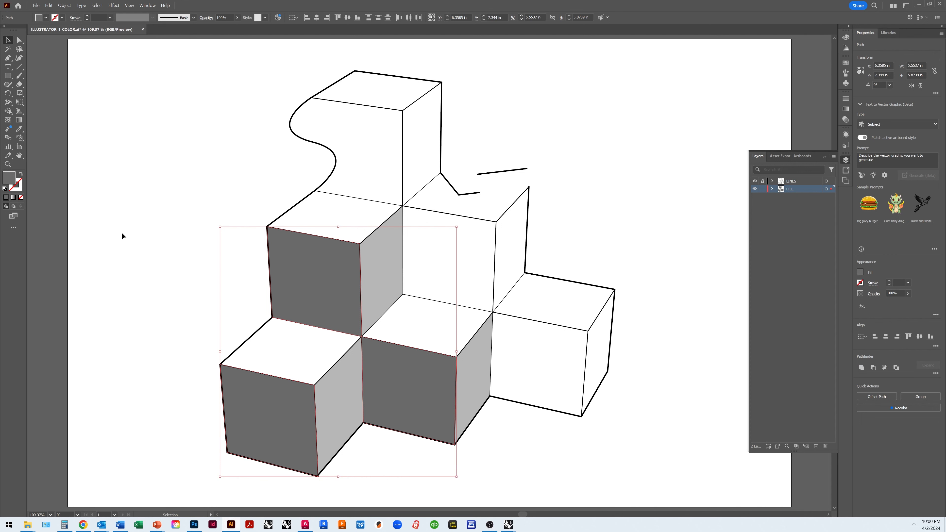
pyautogui.doubleClick(8, 180)
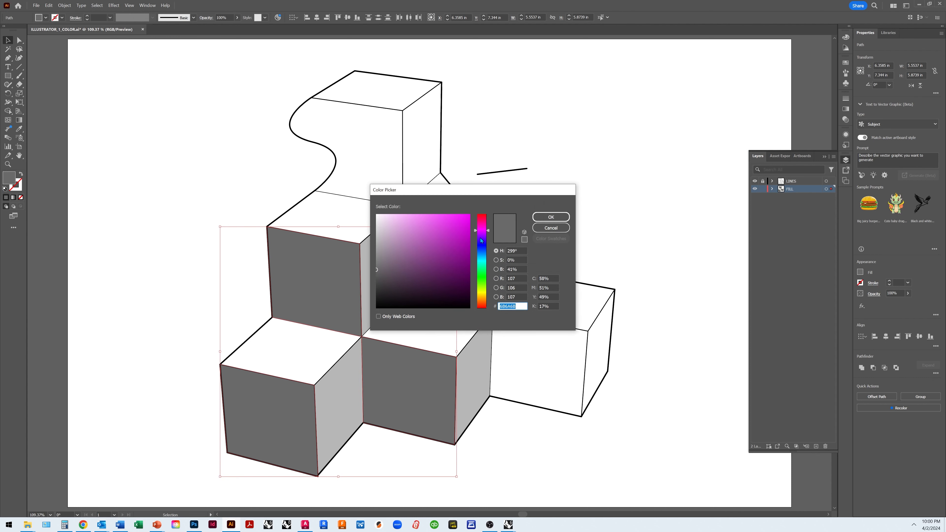
pyautogui.moveTo(488, 231); pyautogui.dragTo(491, 254)
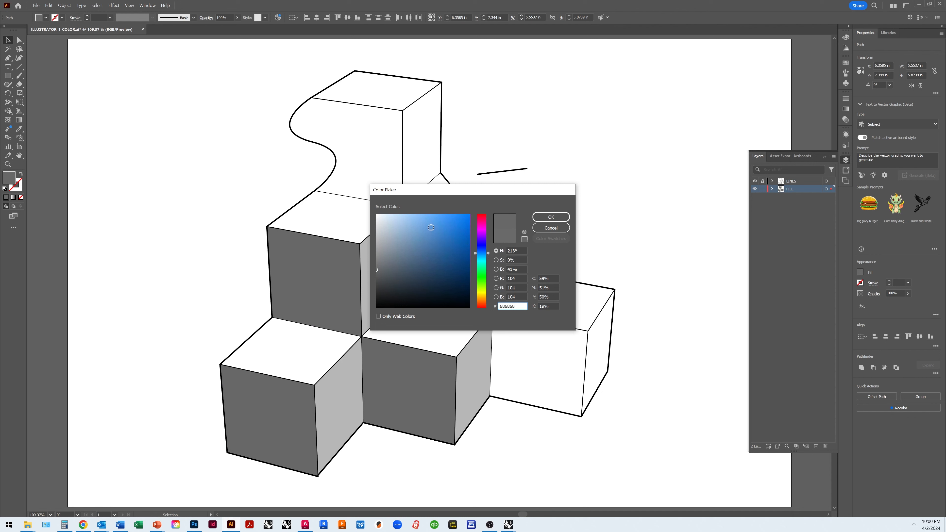
pyautogui.click(435, 223)
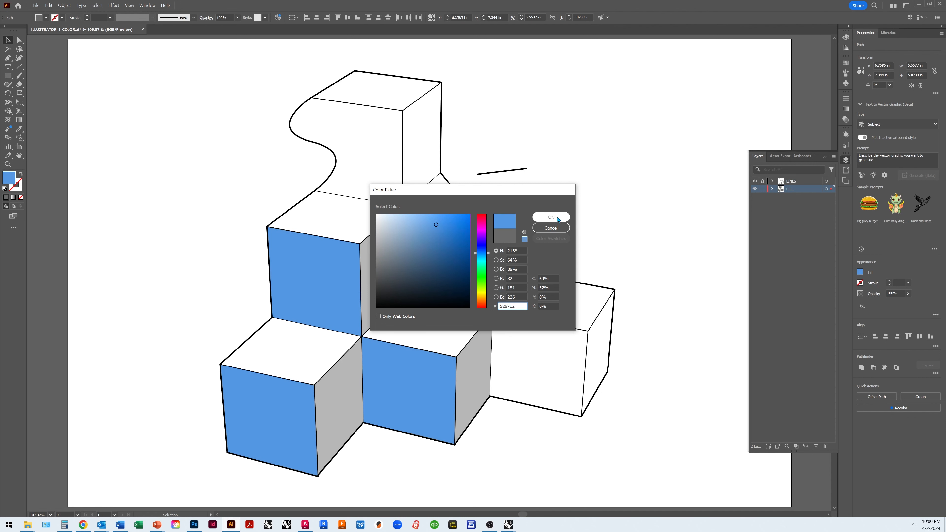
pyautogui.click(545, 217)
pyautogui.click(218, 168)
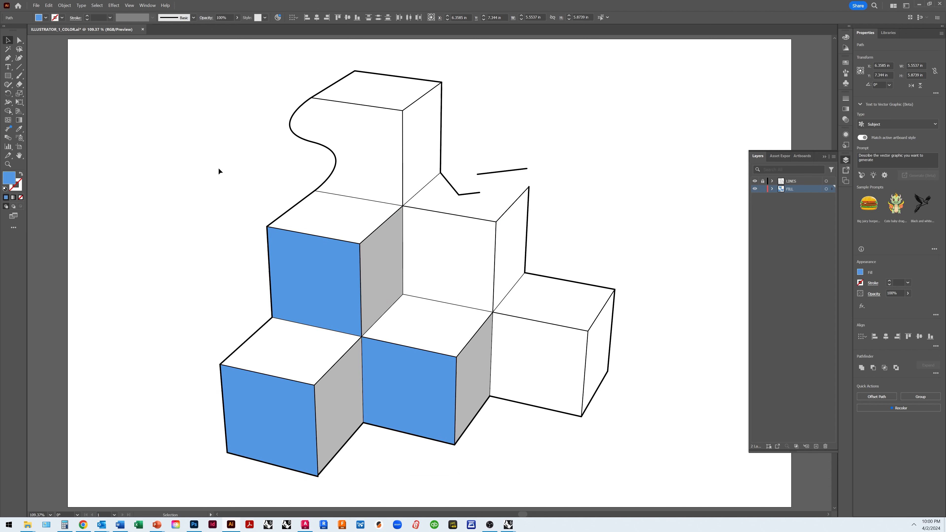
# Step: Select all light grey side faces by their shared fill colour, recolour them light blue B2E4F9 and deselect them
pyautogui.click(381, 280)
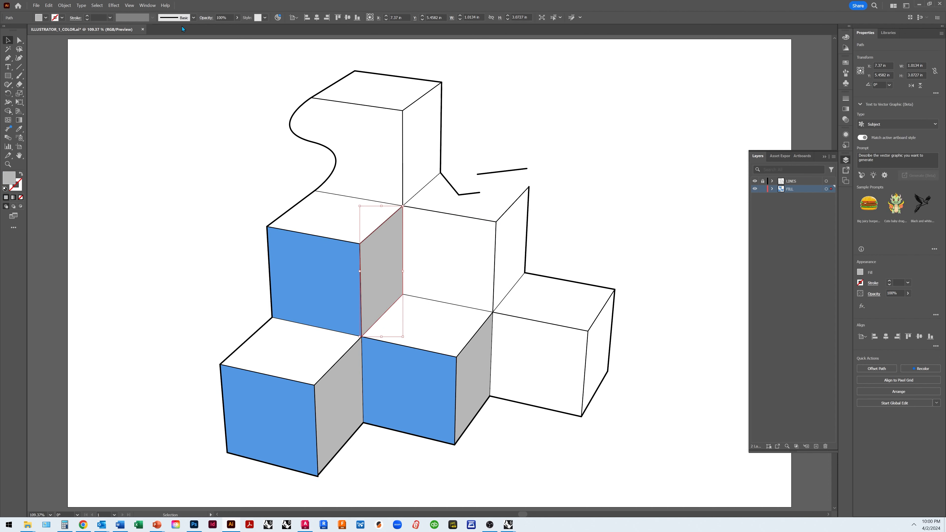
pyautogui.click(97, 5)
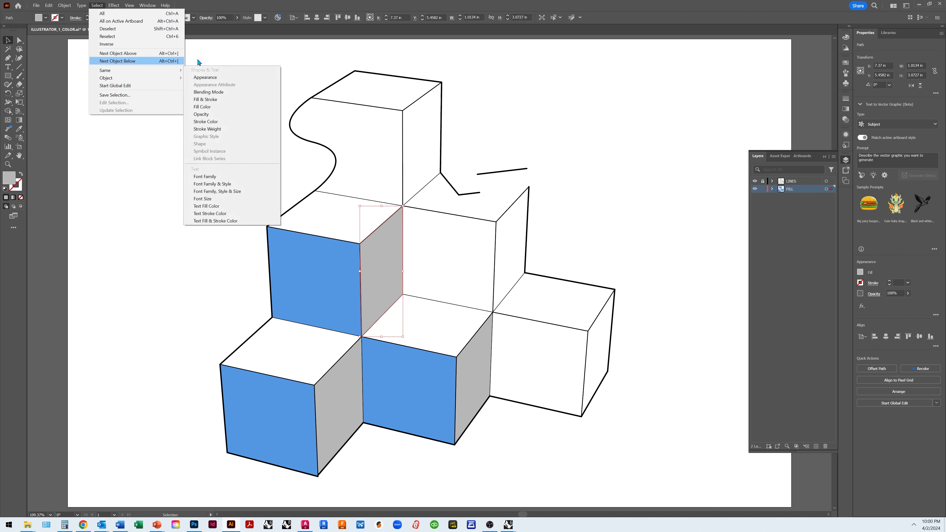
pyautogui.click(230, 108)
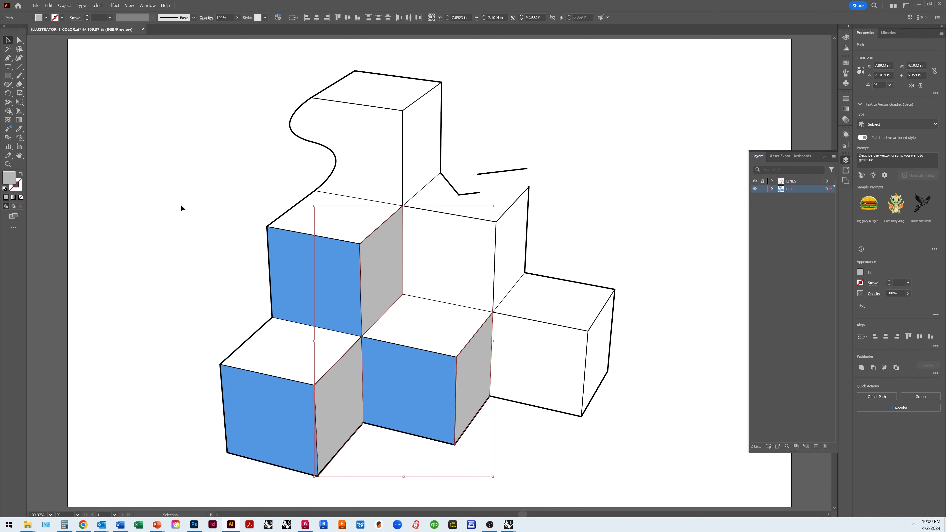
pyautogui.doubleClick(8, 181)
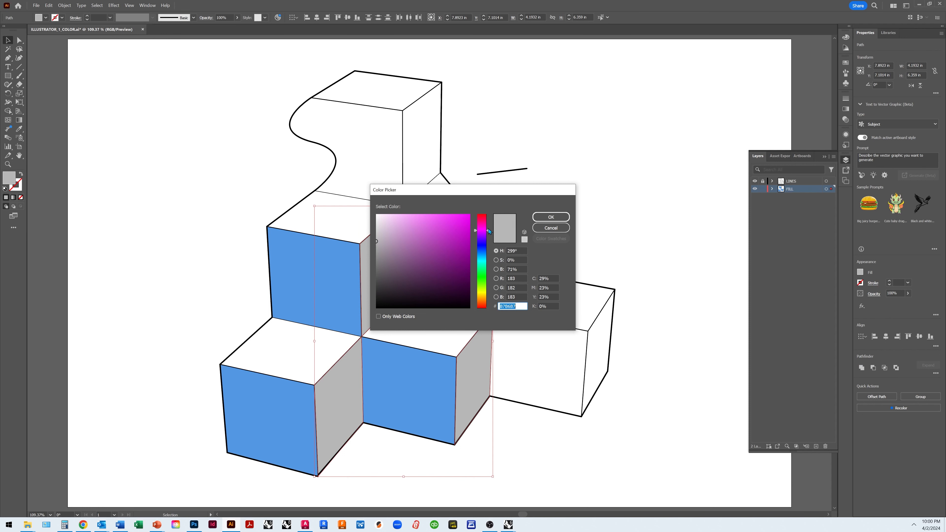
pyautogui.moveTo(489, 231); pyautogui.dragTo(489, 258)
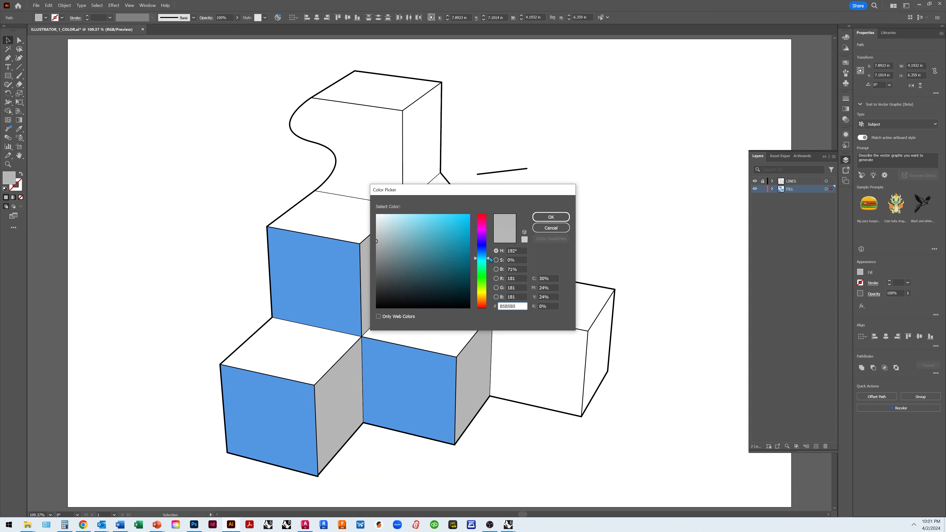
pyautogui.click(423, 222)
pyautogui.moveTo(419, 216); pyautogui.dragTo(419, 217)
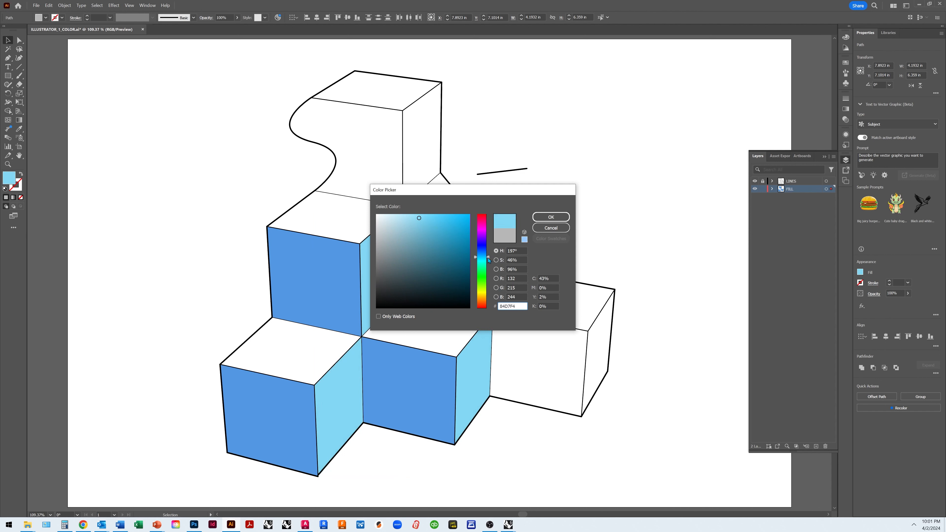
pyautogui.moveTo(489, 260); pyautogui.dragTo(491, 258)
pyautogui.moveTo(413, 219); pyautogui.dragTo(404, 215)
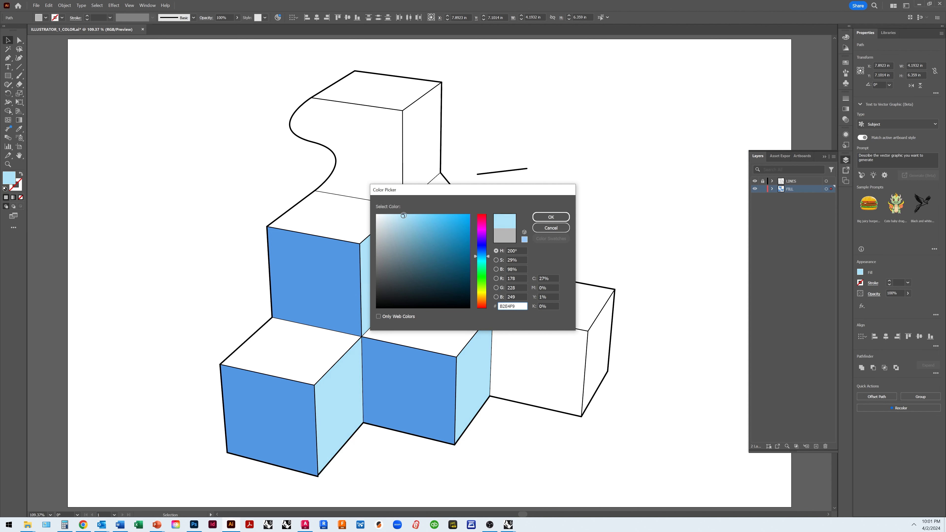
pyautogui.click(537, 216)
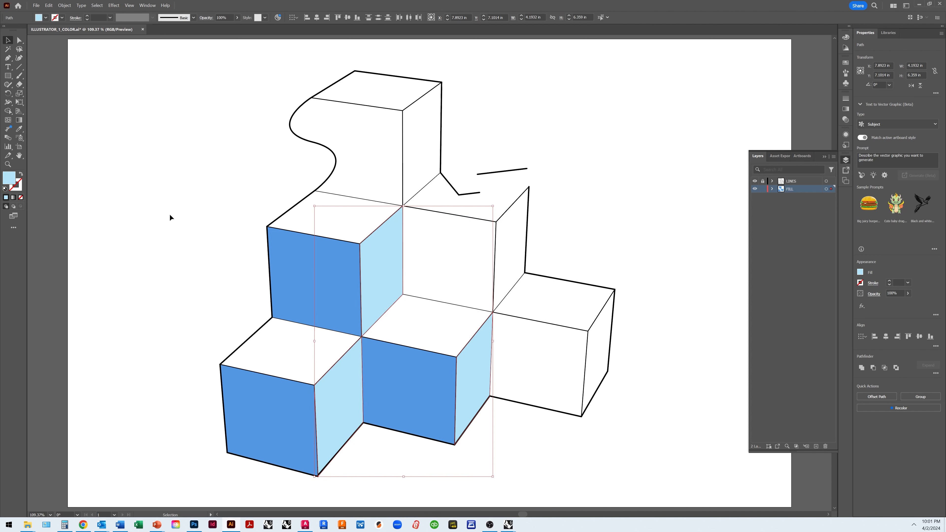
pyautogui.click(178, 123)
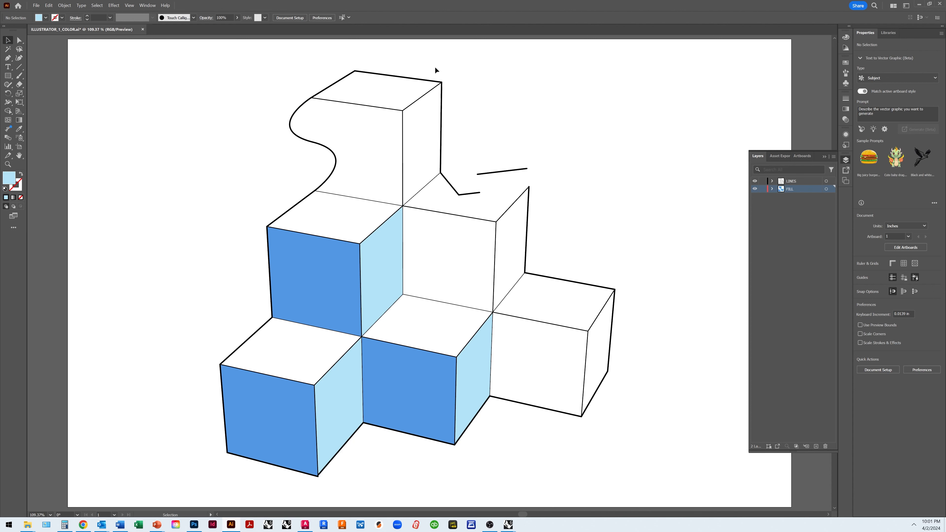
# Step: Select all outer contour lines of the cubes by their shared stroke weight, set their weight to 4 pt and deselect them
pyautogui.click(402, 77)
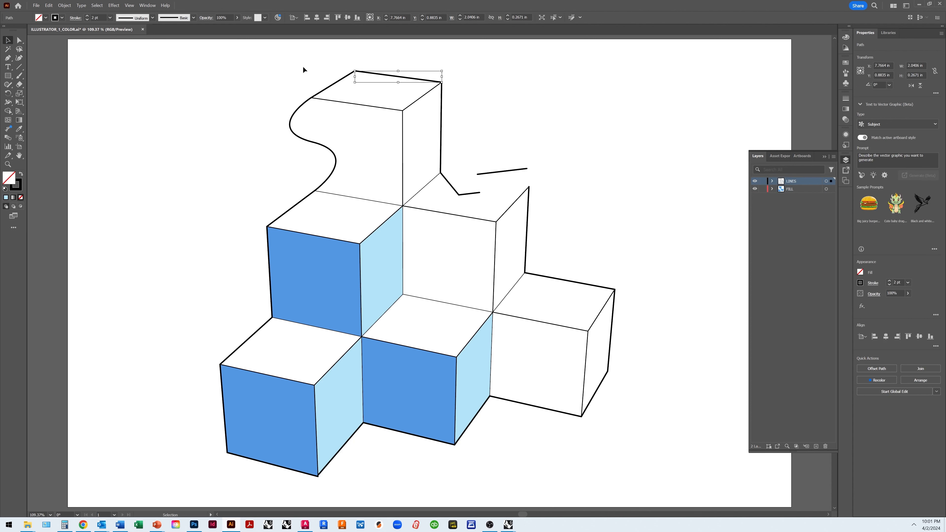
pyautogui.click(94, 6)
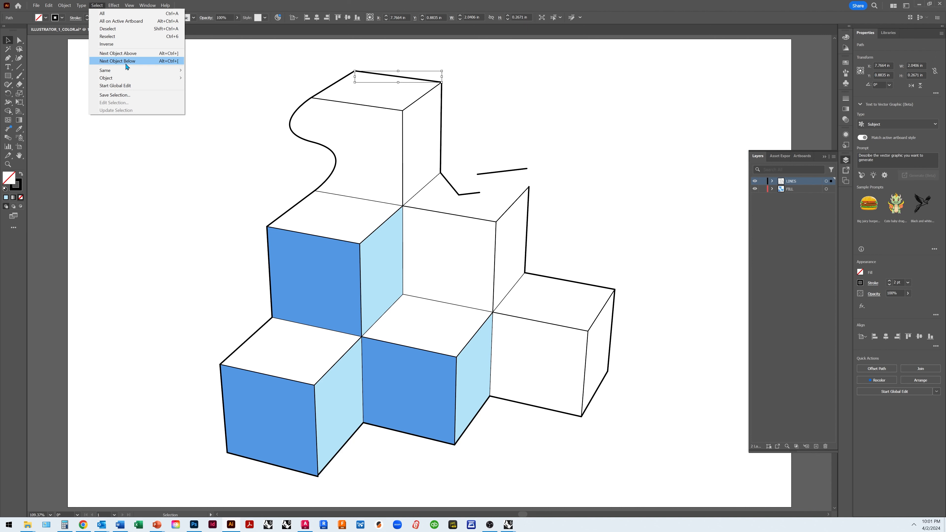
pyautogui.moveTo(127, 72)
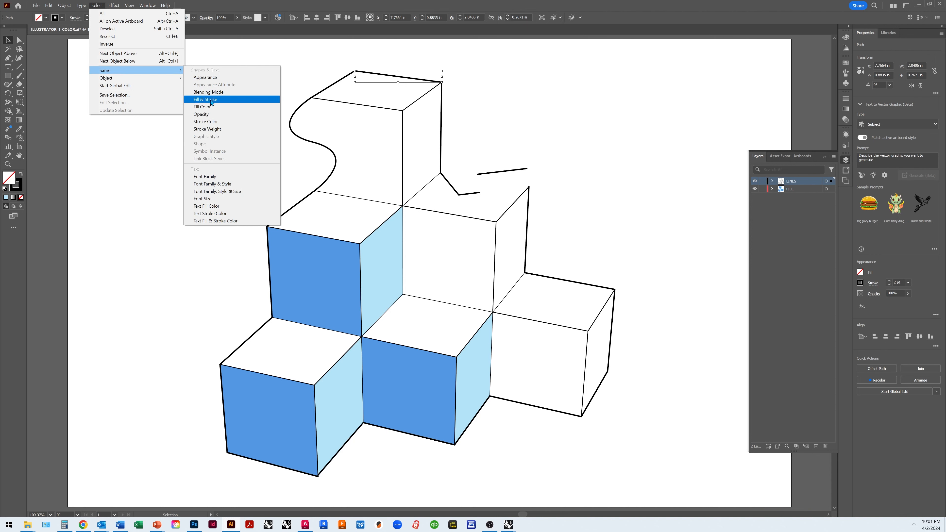
pyautogui.click(224, 129)
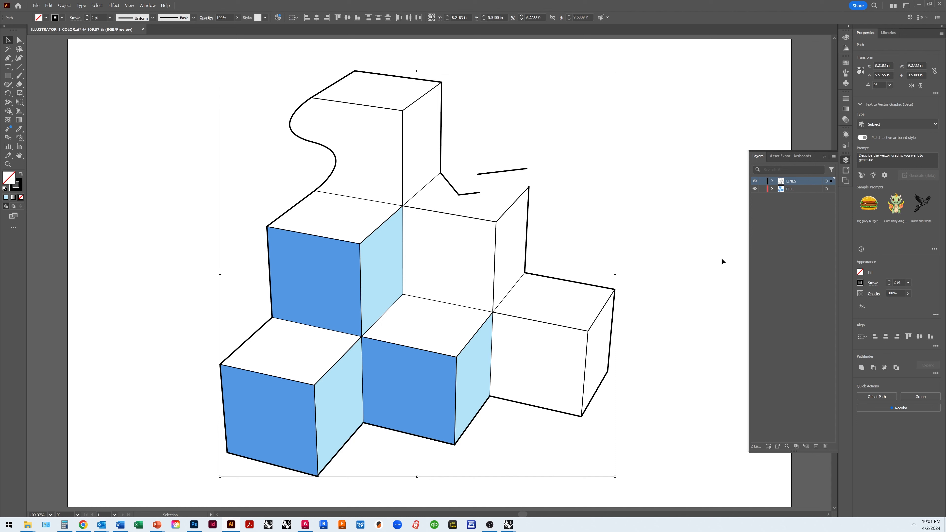
pyautogui.click(845, 98)
pyautogui.click(804, 107)
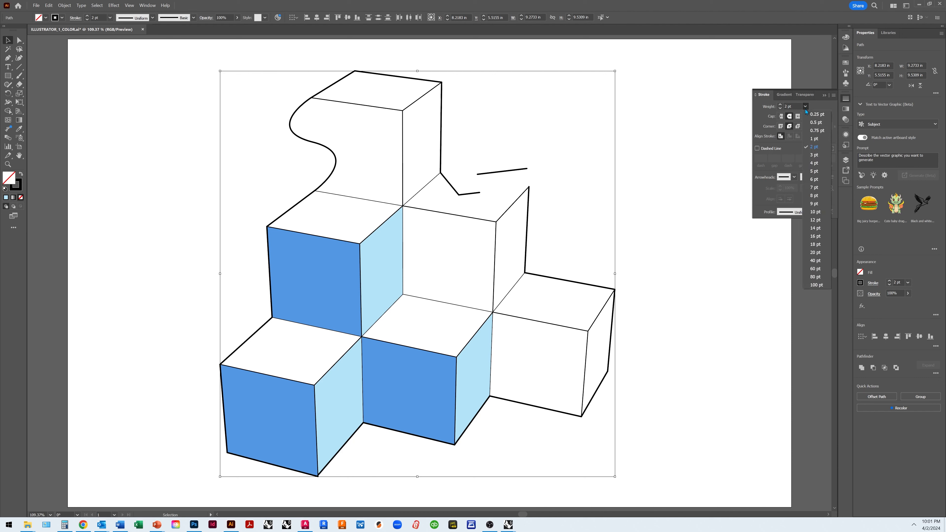
pyautogui.click(814, 164)
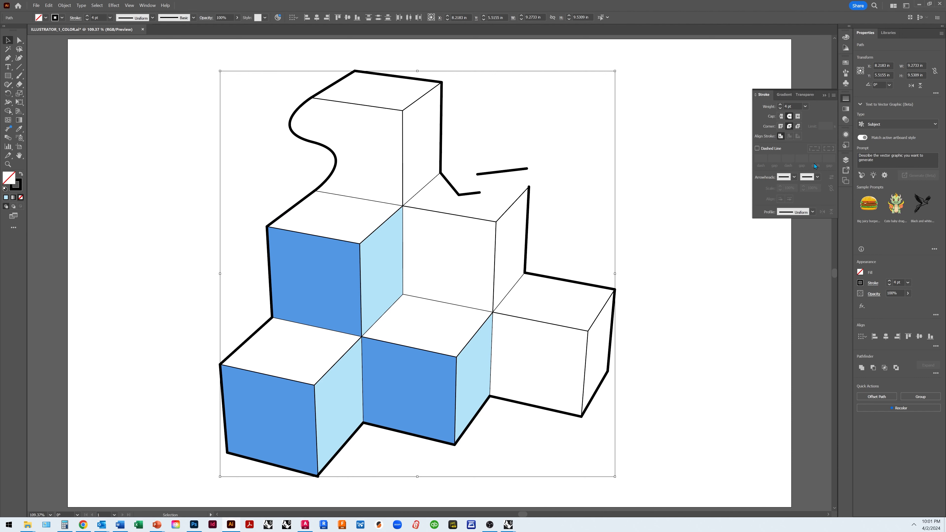
pyautogui.click(663, 177)
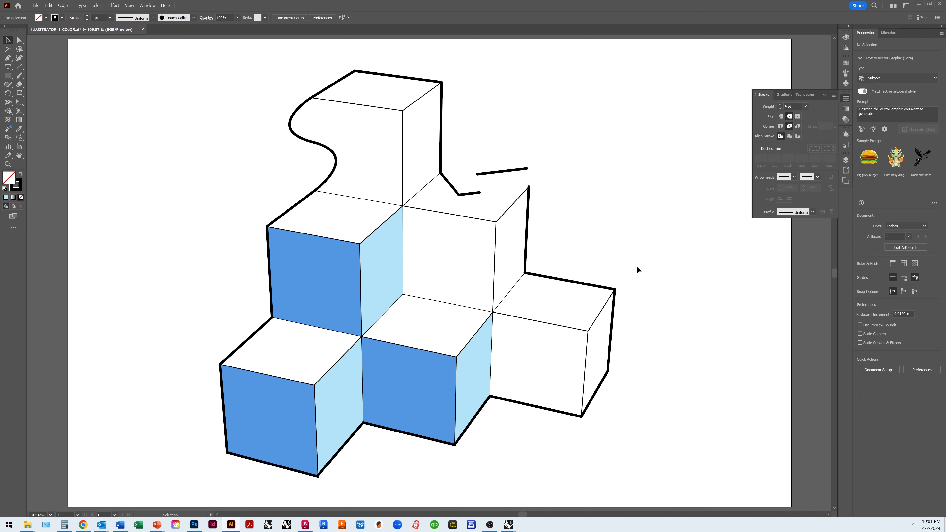
# Step: Select all 1 pt inner edge lines by their shared stroke weight, set their weight to 2 pt and deselect them
pyautogui.click(475, 221)
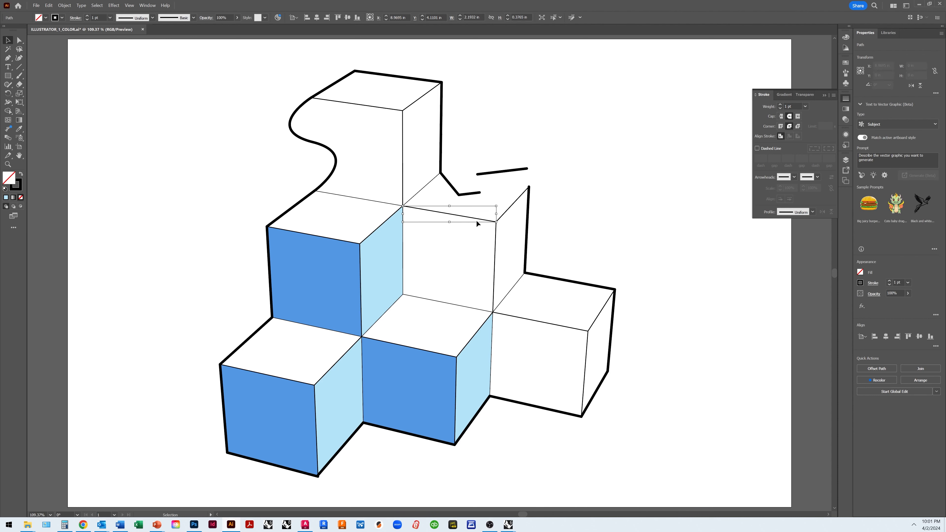
pyautogui.click(97, 5)
pyautogui.moveTo(111, 70)
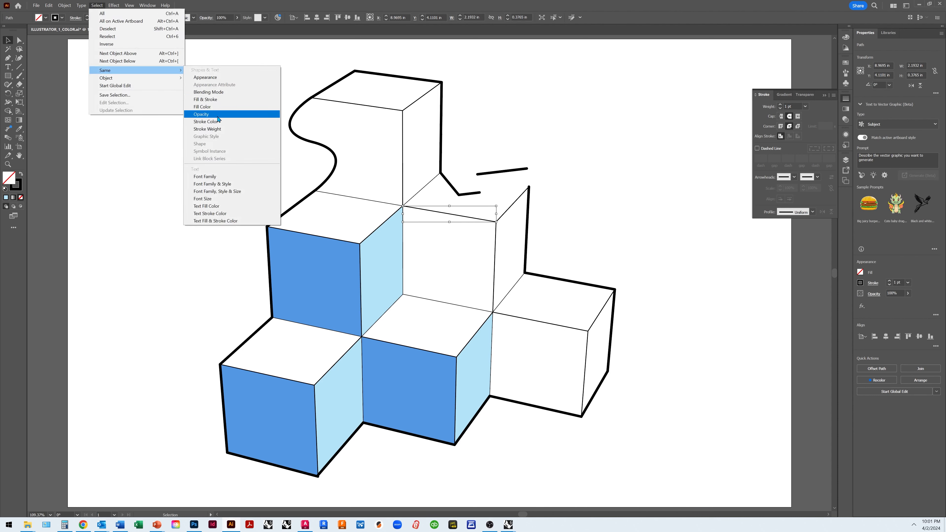
pyautogui.click(213, 129)
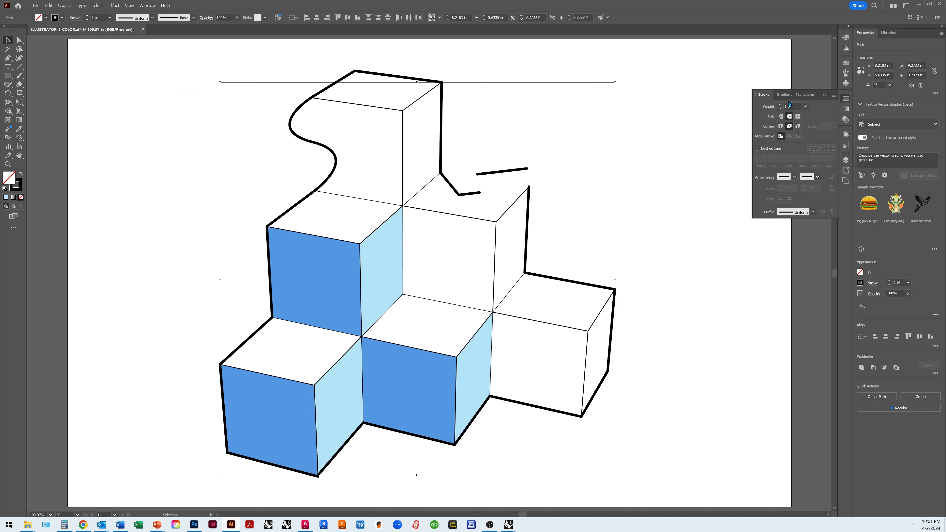
pyautogui.click(805, 107)
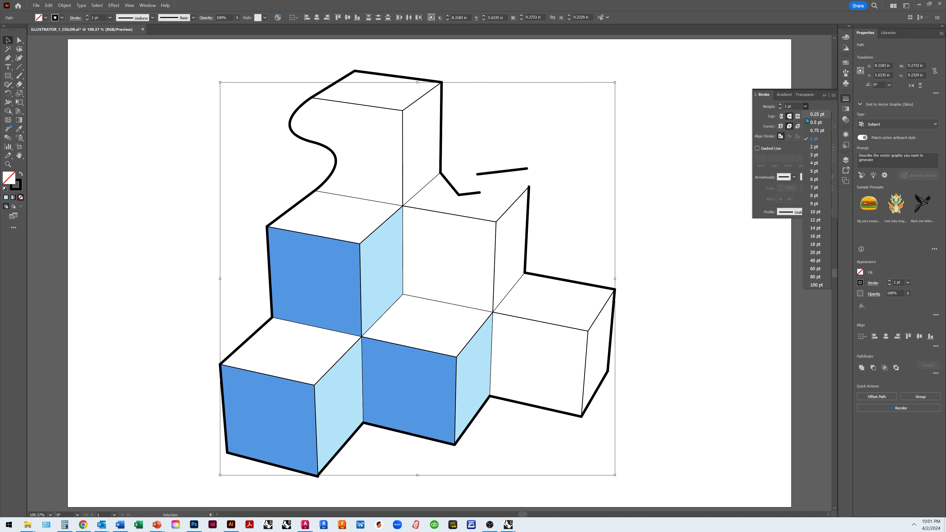
pyautogui.click(817, 148)
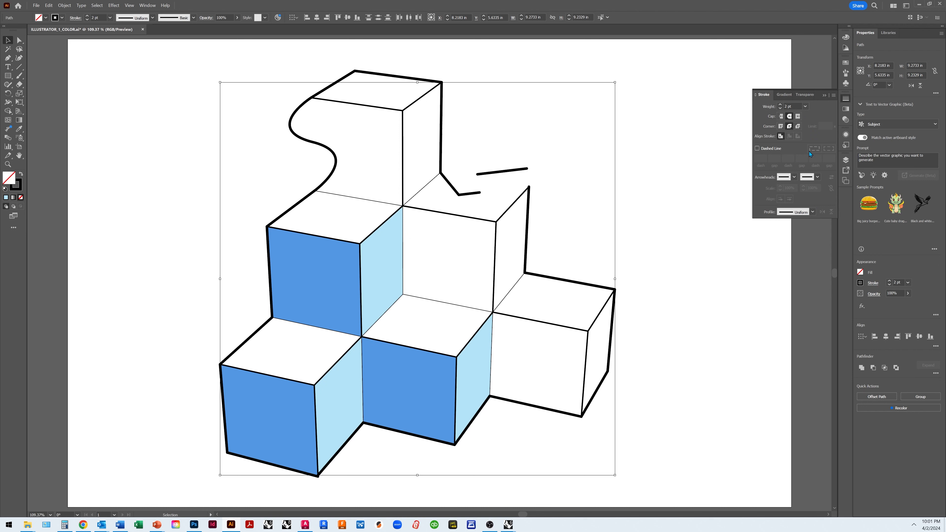
pyautogui.click(668, 167)
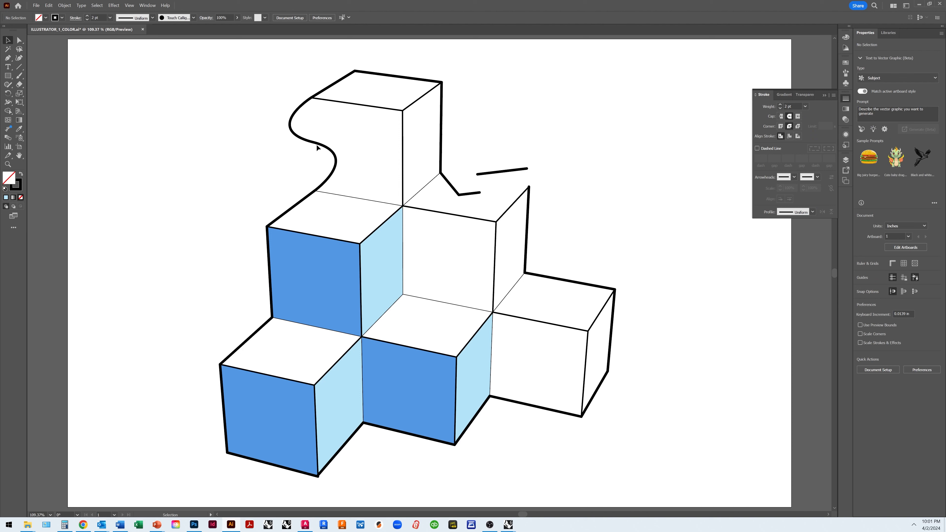
# Step: Select all black lines by their shared stroke colour, recolour their strokes a muted medium blue and deselect them
pyautogui.click(356, 106)
pyautogui.click(98, 5)
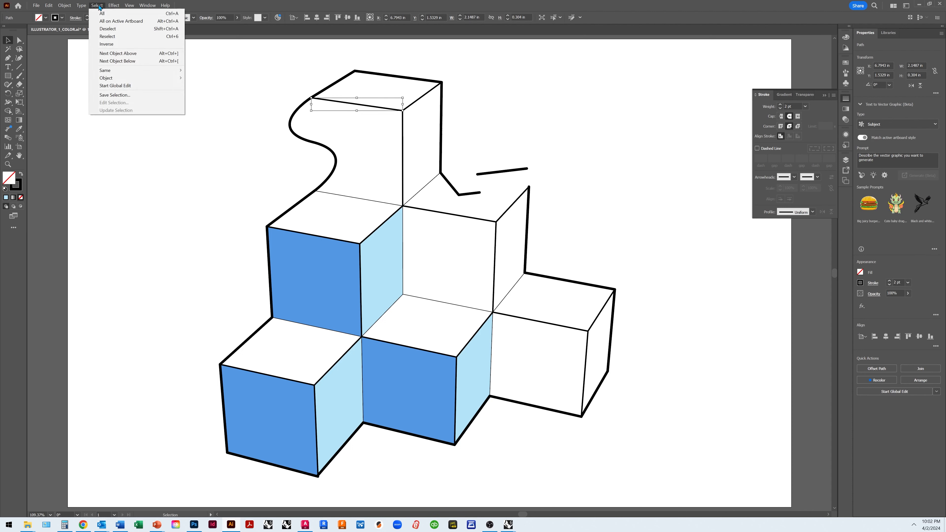
pyautogui.moveTo(123, 71)
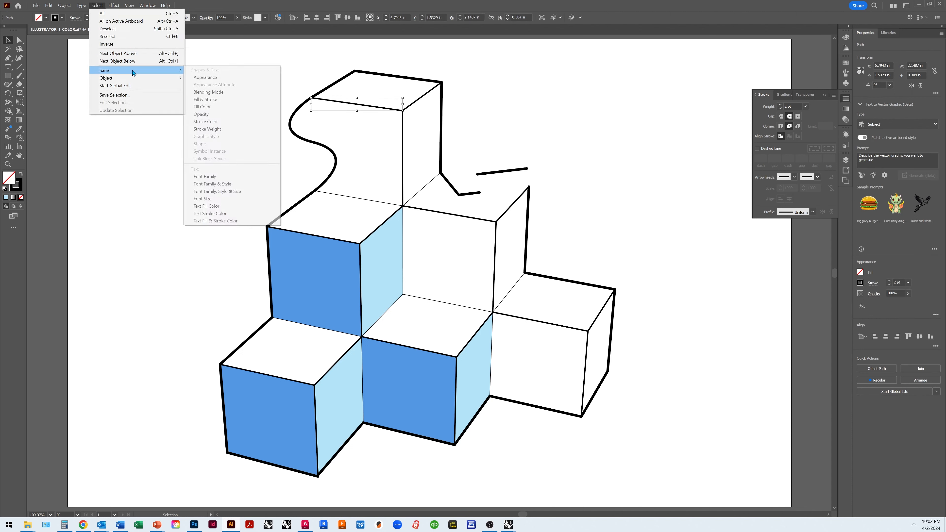
pyautogui.click(227, 120)
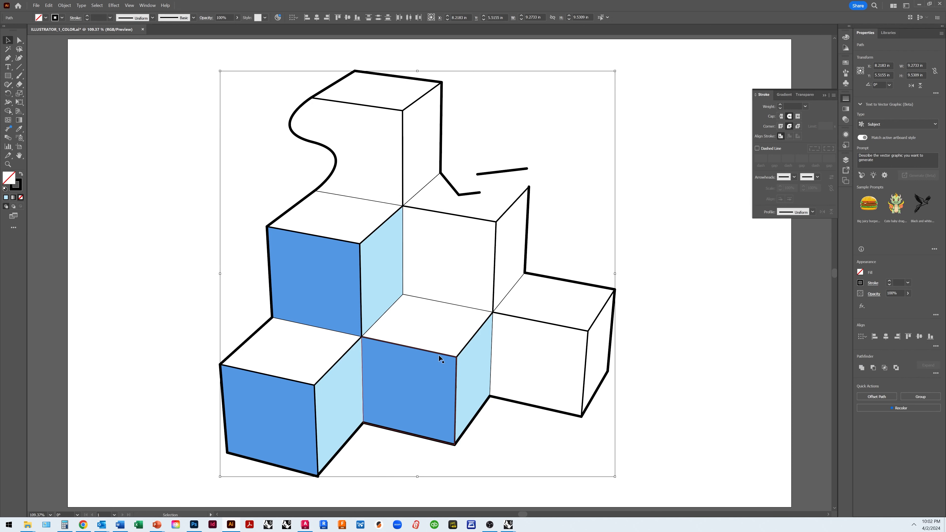
pyautogui.click(20, 189)
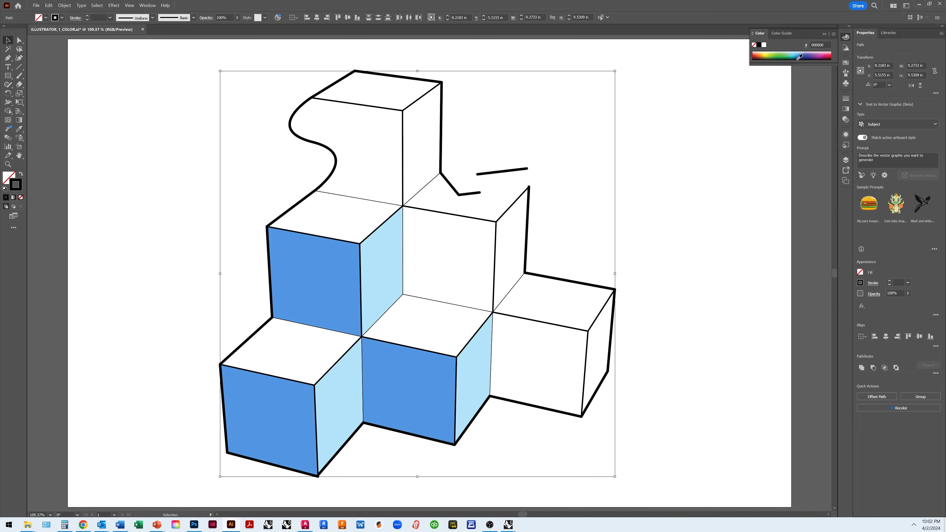
pyautogui.click(803, 52)
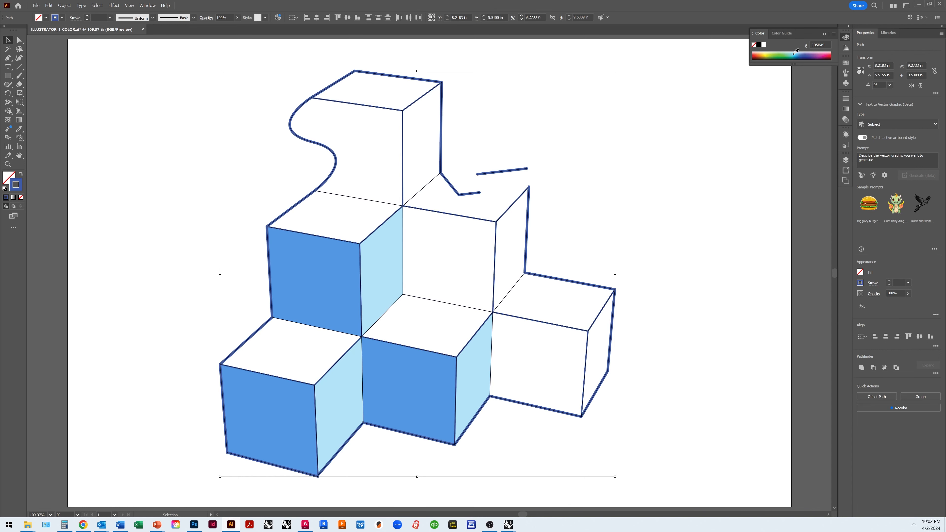
pyautogui.click(805, 57)
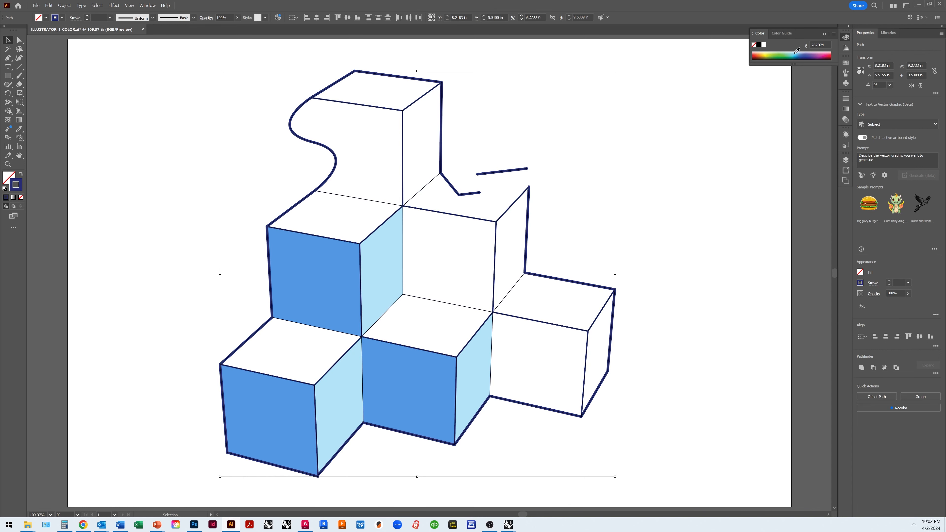
pyautogui.click(797, 51)
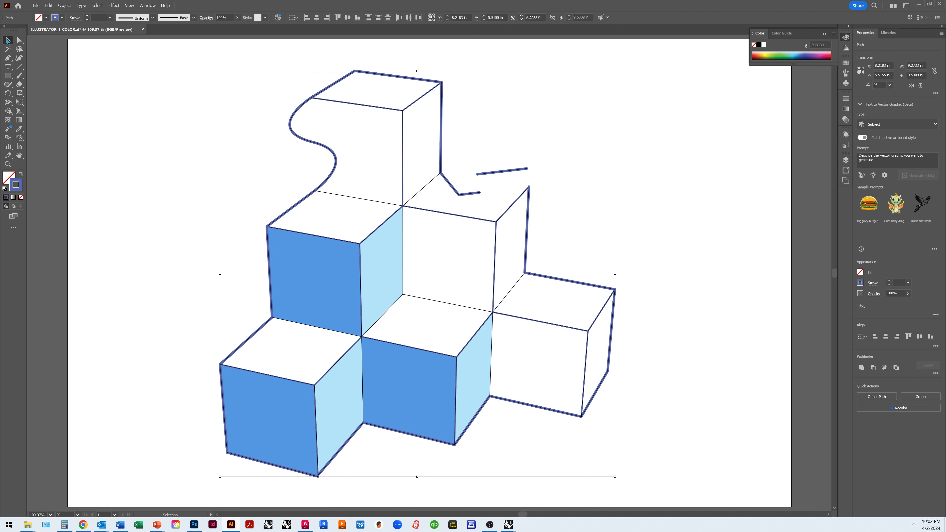
pyautogui.click(125, 360)
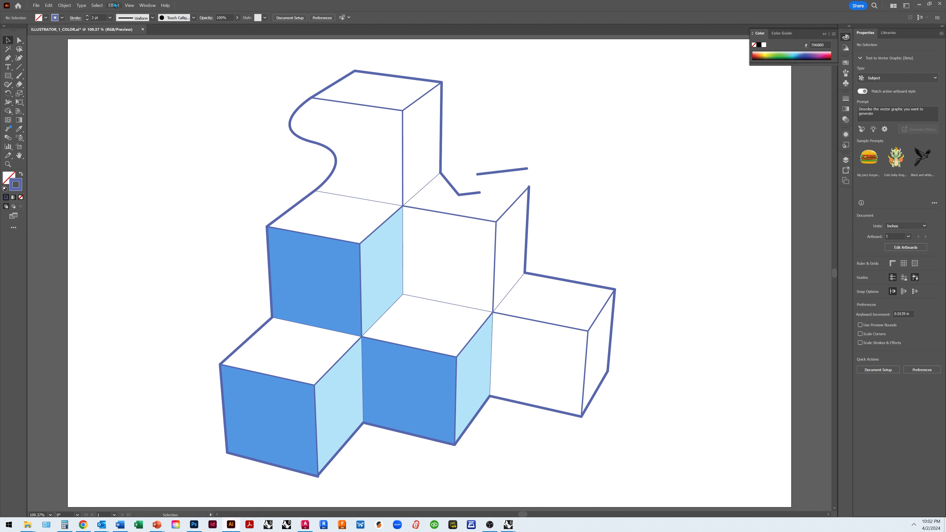
pyautogui.click(96, 5)
pyautogui.moveTo(117, 73)
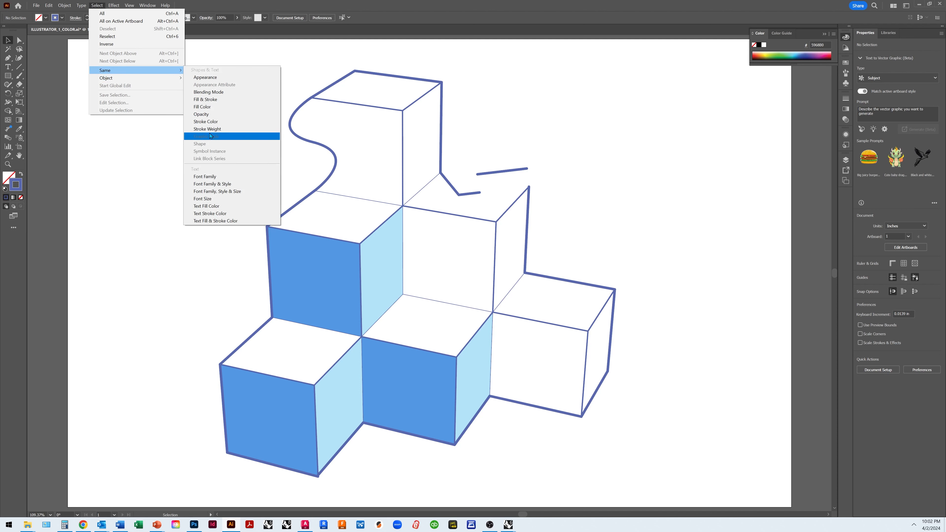
pyautogui.click(340, 73)
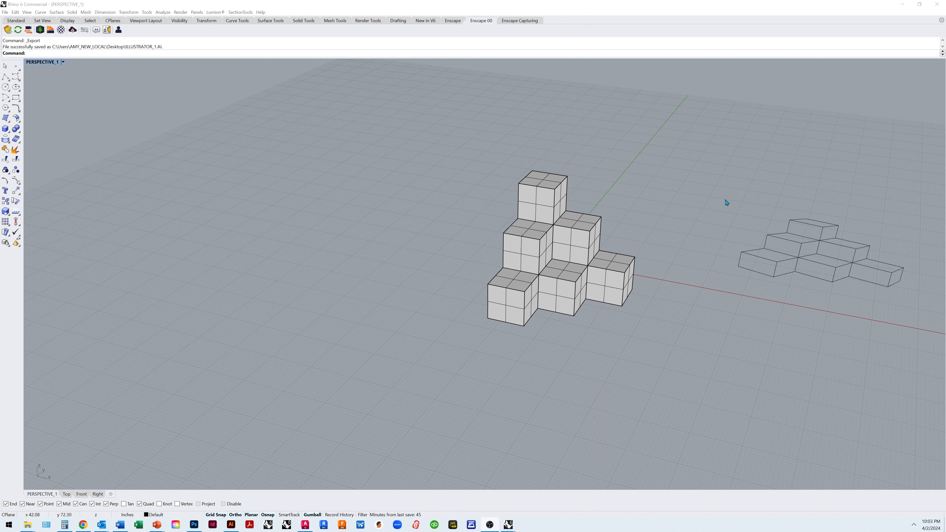
# Step: In Rhino, restore the saved view PERSPECTIVE_1 of the stacked cubes and start Enscape
pyautogui.scroll(1, 666, 235)
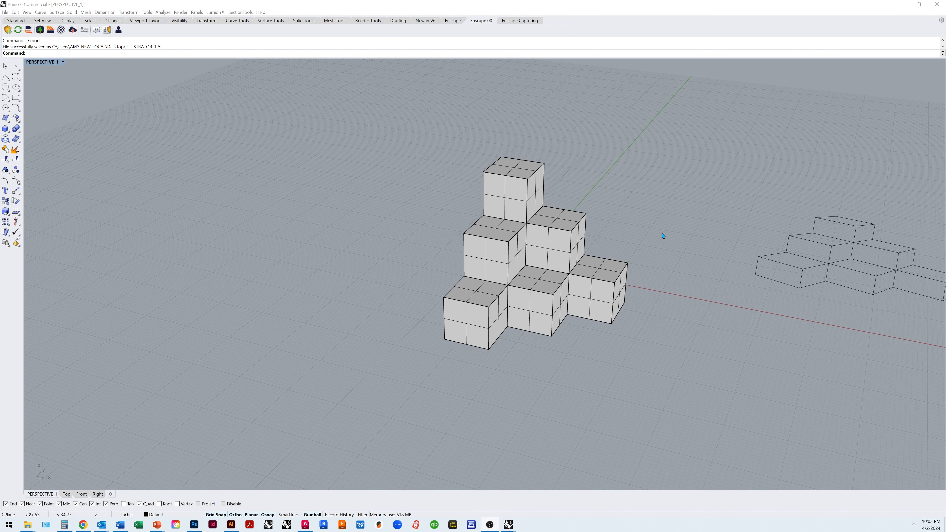
pyautogui.scroll(1, 661, 235)
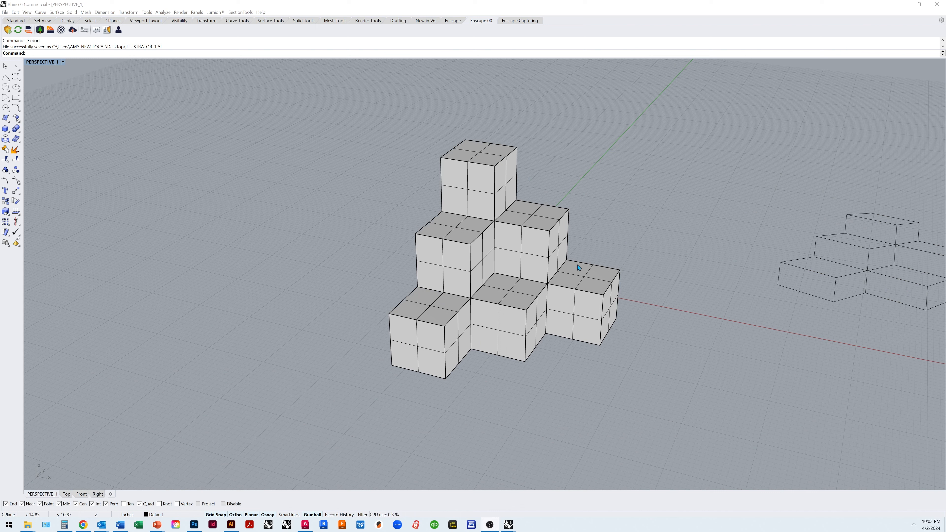
pyautogui.click(63, 62)
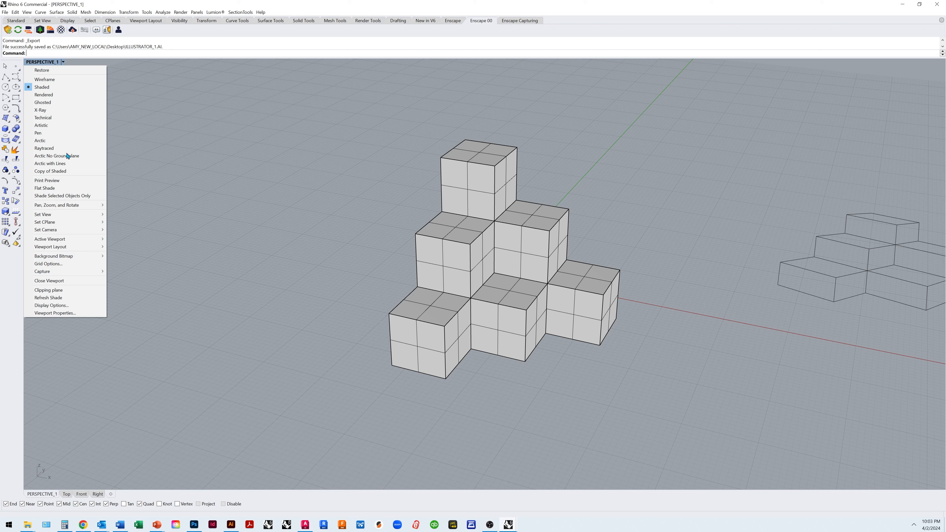
pyautogui.moveTo(82, 218)
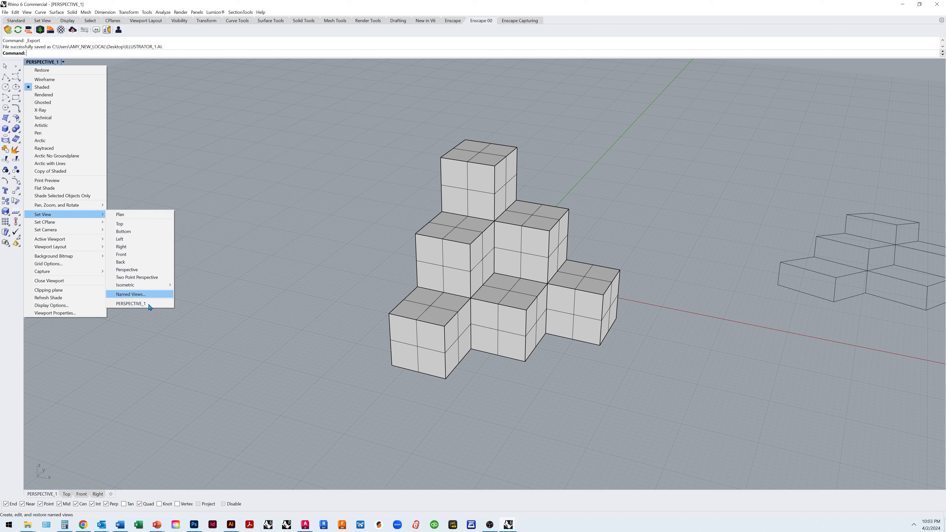
pyautogui.click(125, 307)
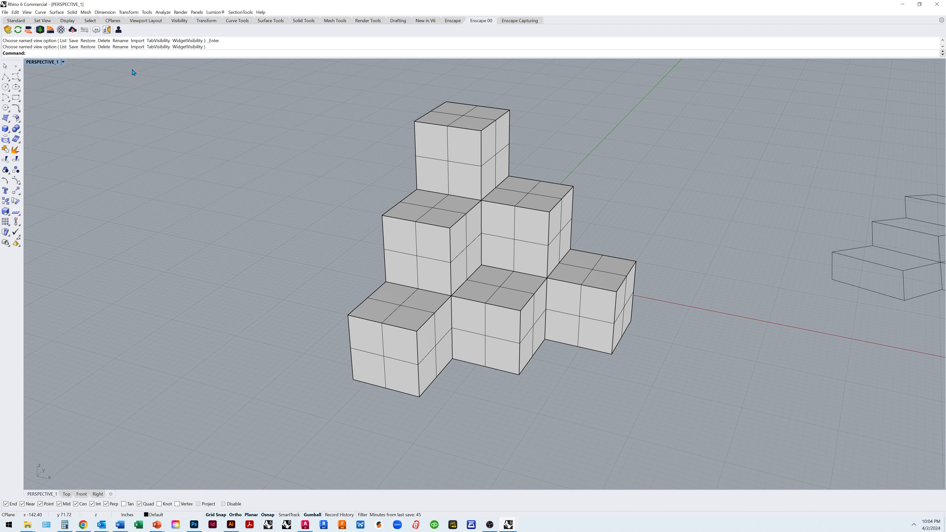
pyautogui.click(10, 33)
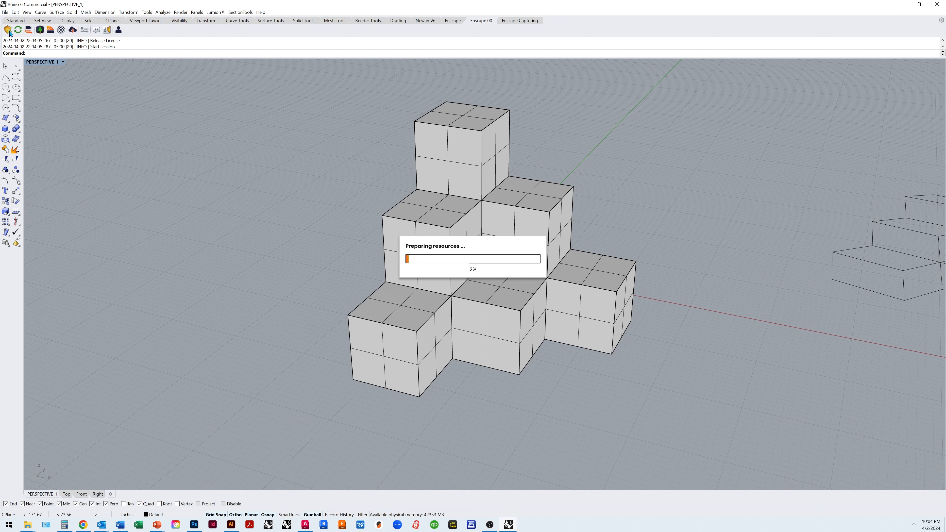
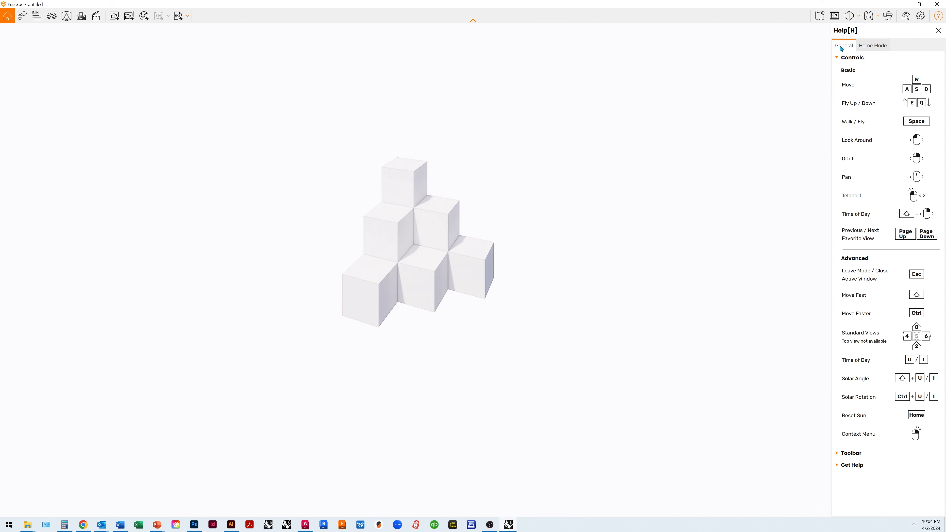
# Step: Set the outlines and the image saturation to 0 % in the visual settings, keeping the white cube model in view
pyautogui.click(906, 17)
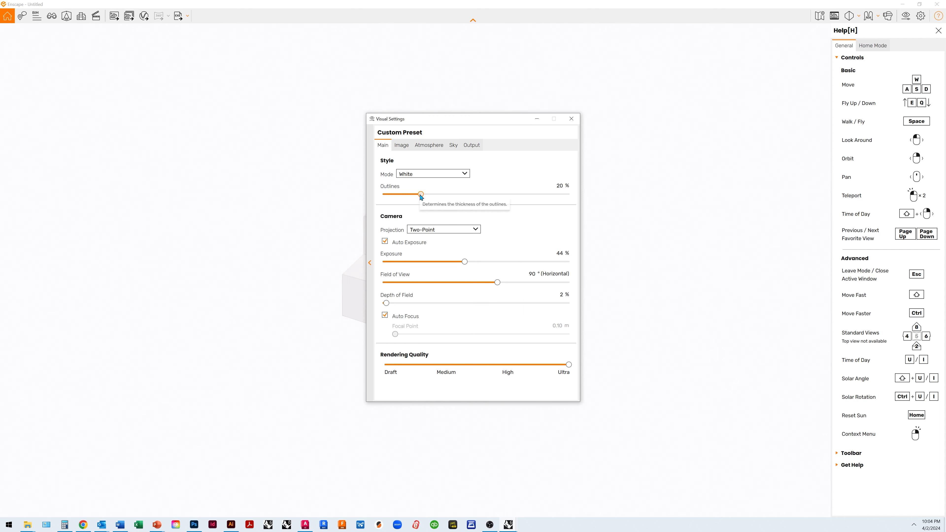
pyautogui.moveTo(420, 196); pyautogui.dragTo(380, 198)
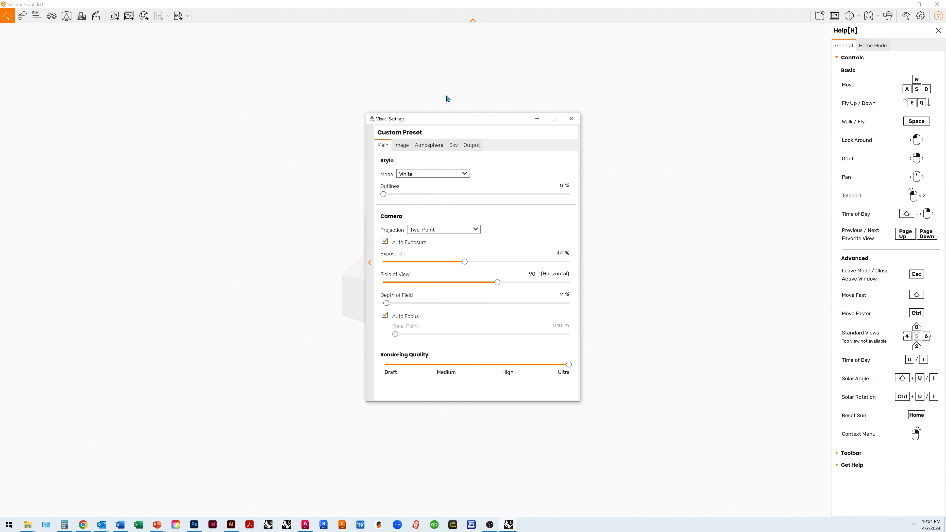
pyautogui.moveTo(448, 118); pyautogui.dragTo(601, 116)
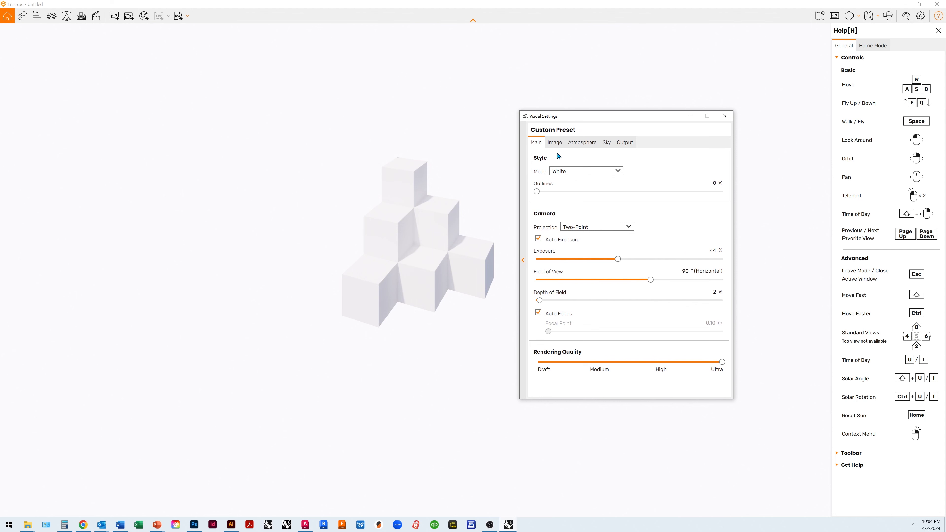
pyautogui.click(555, 144)
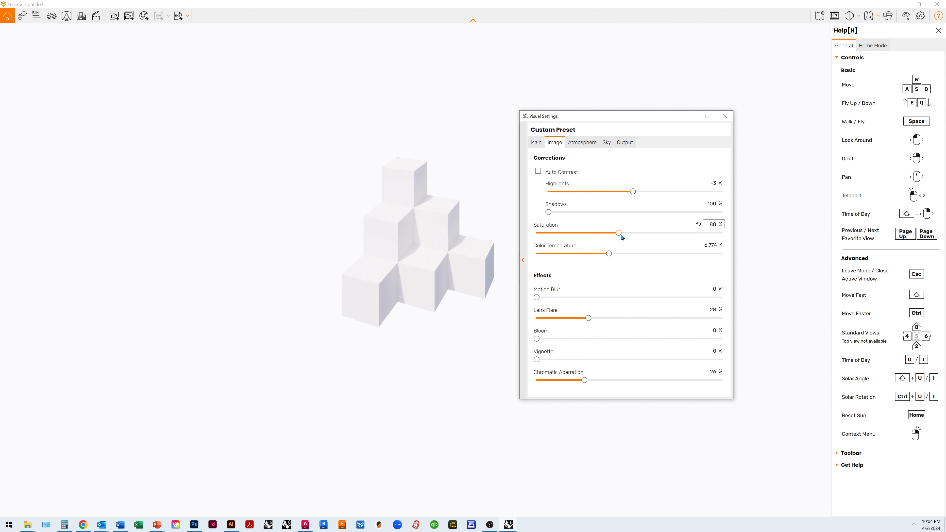
pyautogui.moveTo(618, 236); pyautogui.dragTo(532, 235)
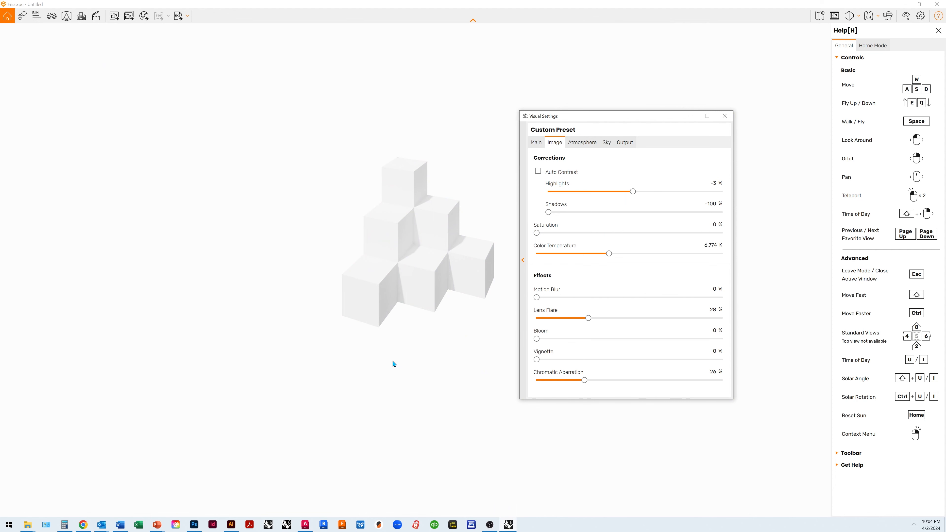
pyautogui.click(730, 116)
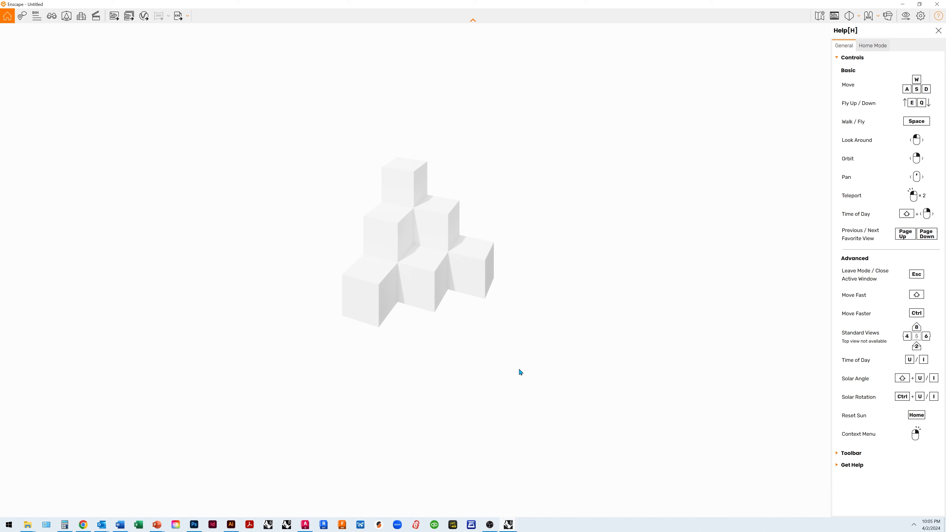
# Step: Switch to Rhino and draw a flat box about 2 inches thick, starting at the front cube's bottom corner and extending down from the cubes' base
pyautogui.moveTo(510, 527)
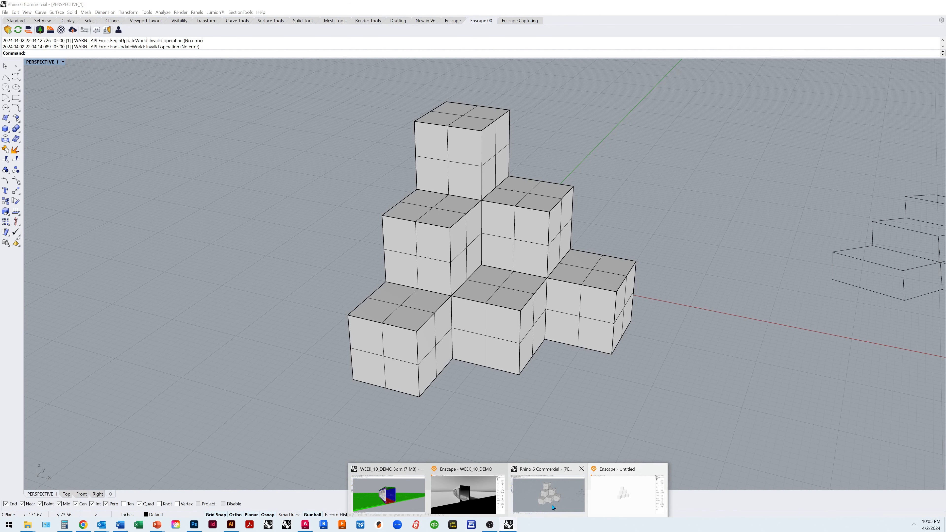
pyautogui.click(552, 507)
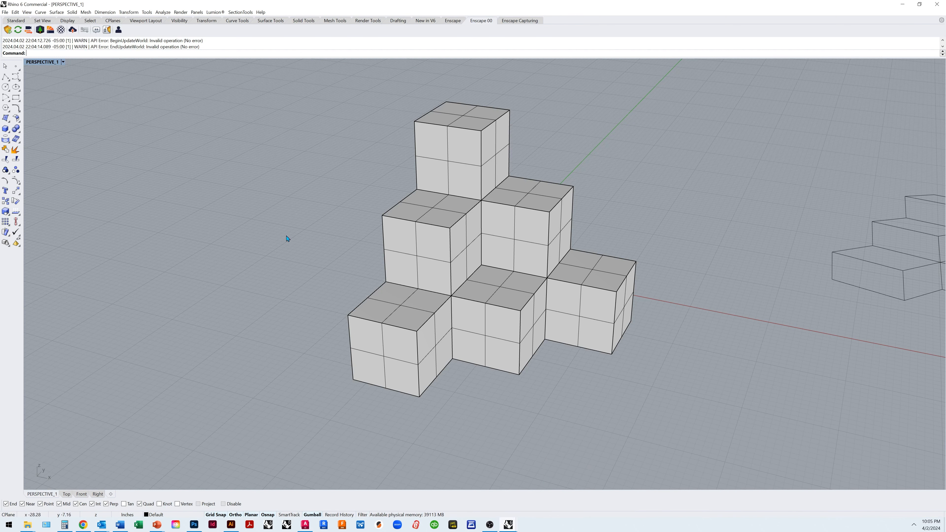
pyautogui.click(5, 129)
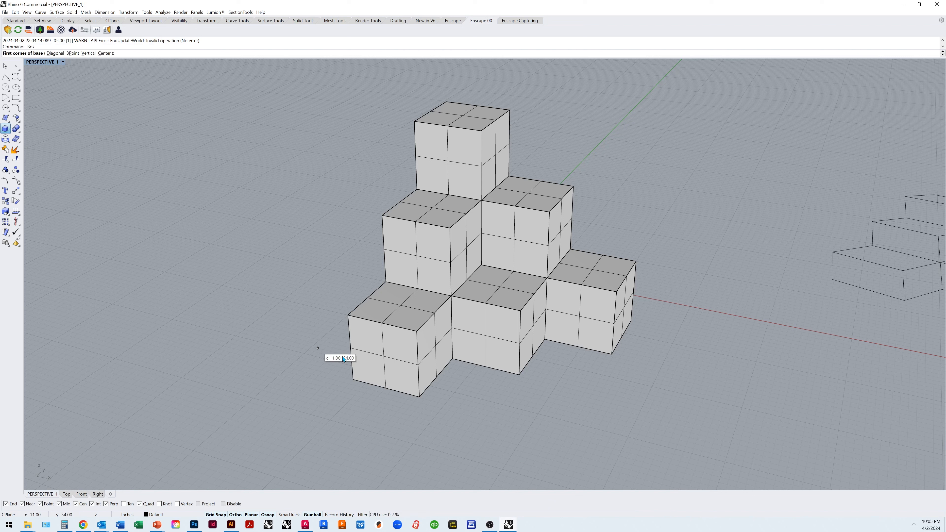
pyautogui.click(354, 380)
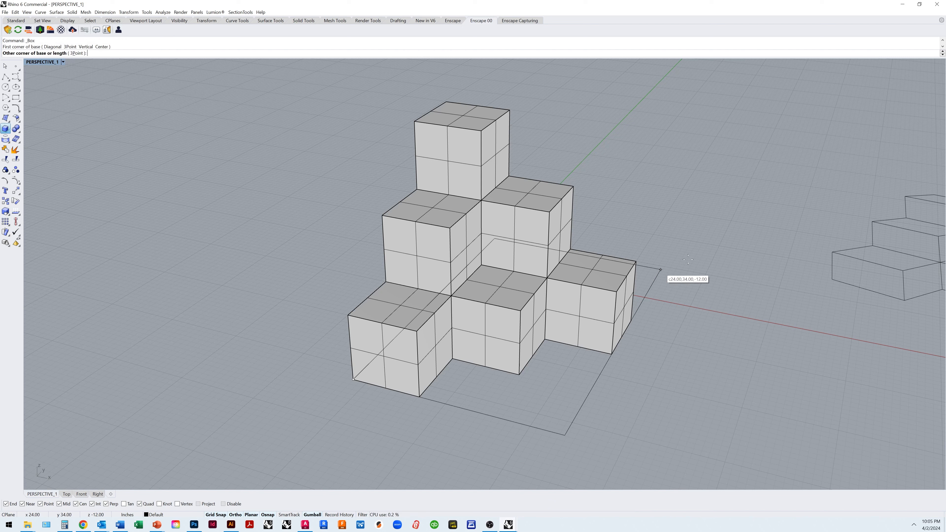
pyautogui.click(835, 165)
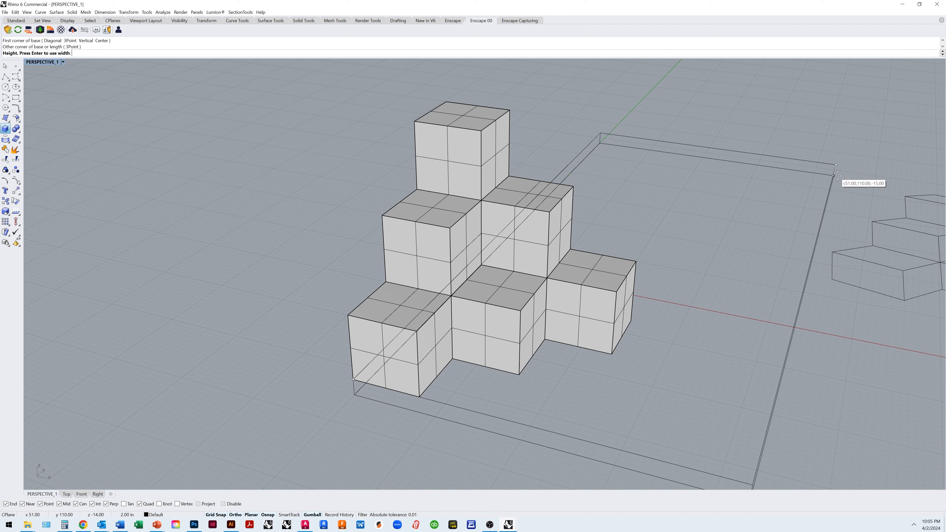
pyautogui.click(836, 171)
# Step: Enlarge the flat box in both horizontal directions and move it so it forms a ground plane beneath all the cubes
pyautogui.click(745, 235)
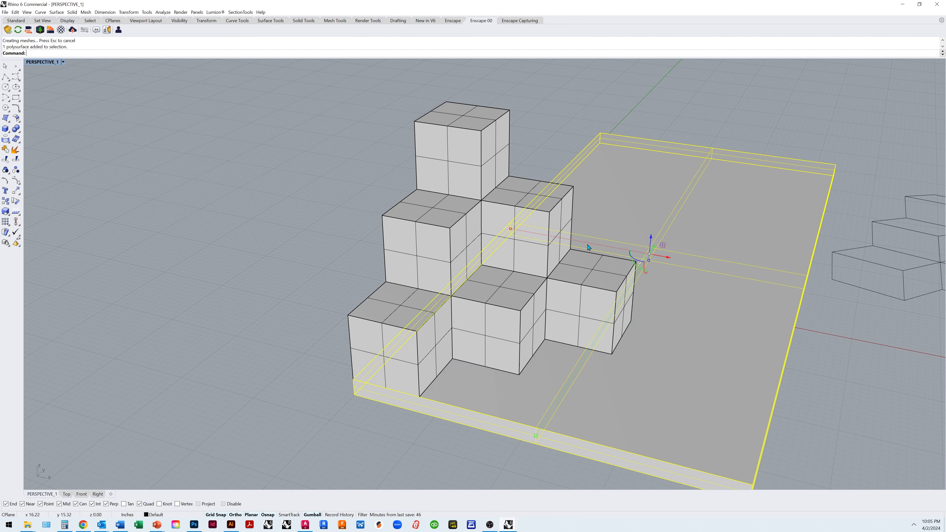
pyautogui.moveTo(511, 230); pyautogui.dragTo(470, 221)
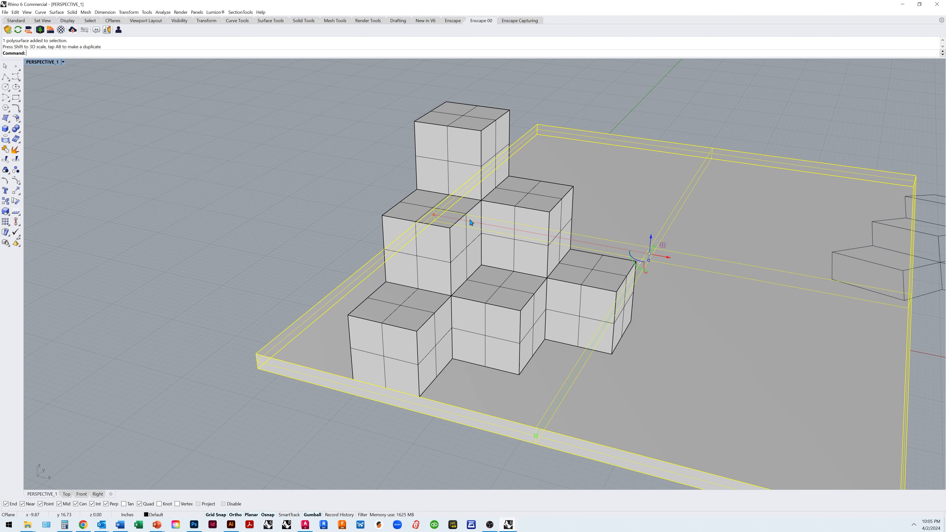
pyautogui.moveTo(649, 261); pyautogui.dragTo(671, 296)
pyautogui.hotkey('ctrl', 'z')
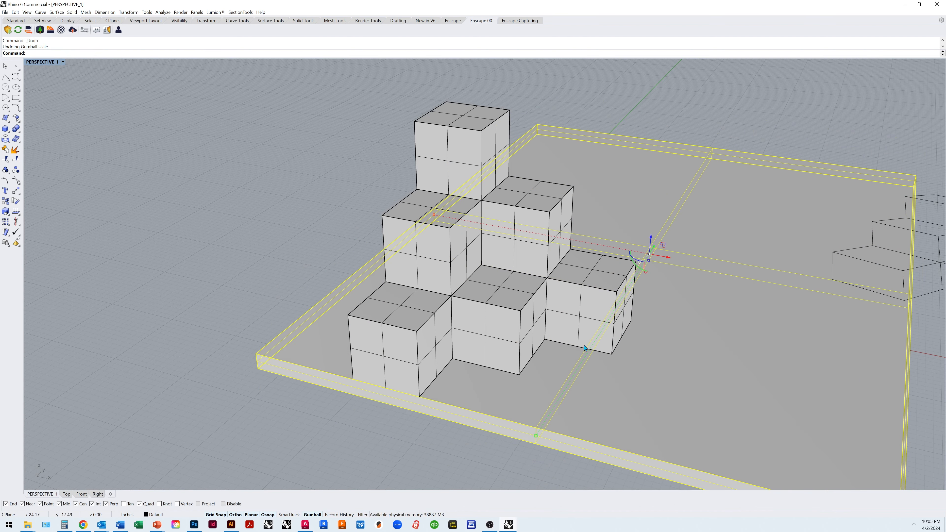
pyautogui.moveTo(536, 439); pyautogui.dragTo(514, 472)
pyautogui.moveTo(654, 248); pyautogui.dragTo(501, 317)
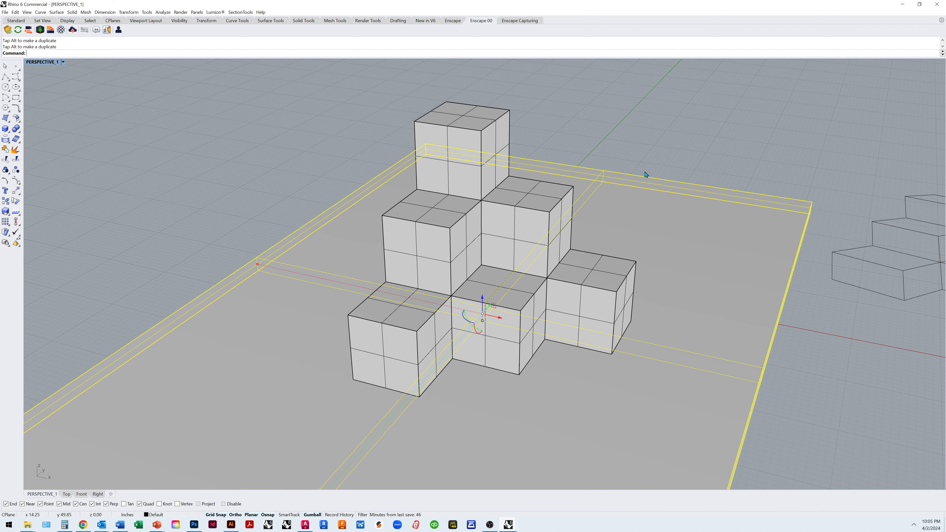
pyautogui.click(661, 142)
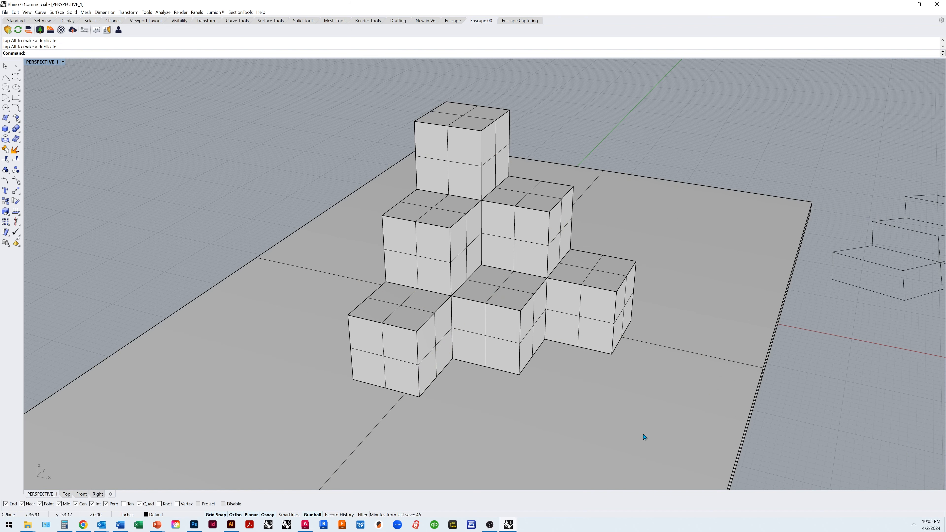
# Step: Switch to Enscape and adjust the time of day so the cubes cast longer shadows onto the ground plane
pyautogui.moveTo(508, 526)
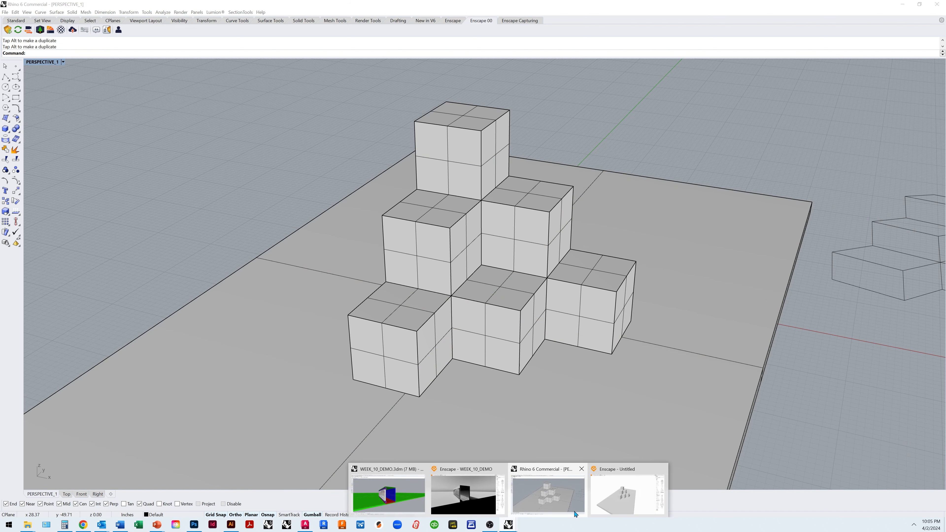
pyautogui.click(617, 503)
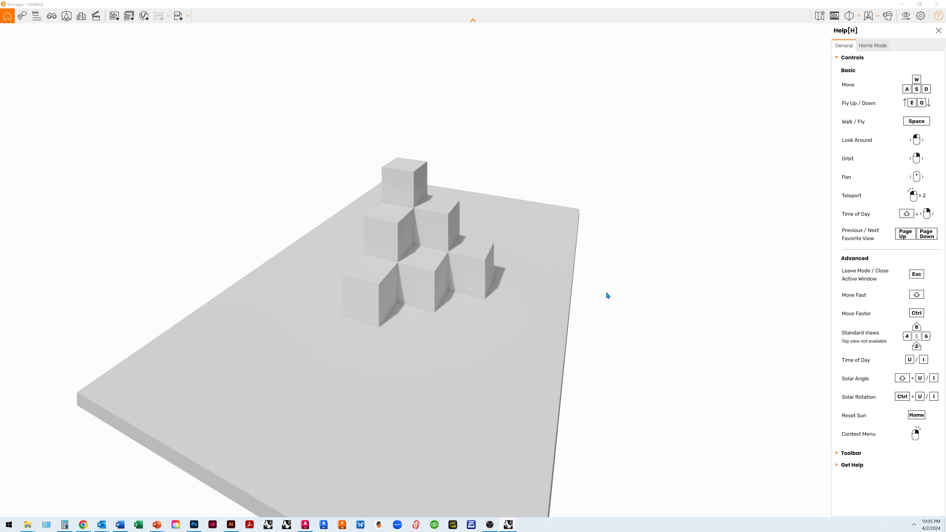
pyautogui.press('u')
pyautogui.press('i')
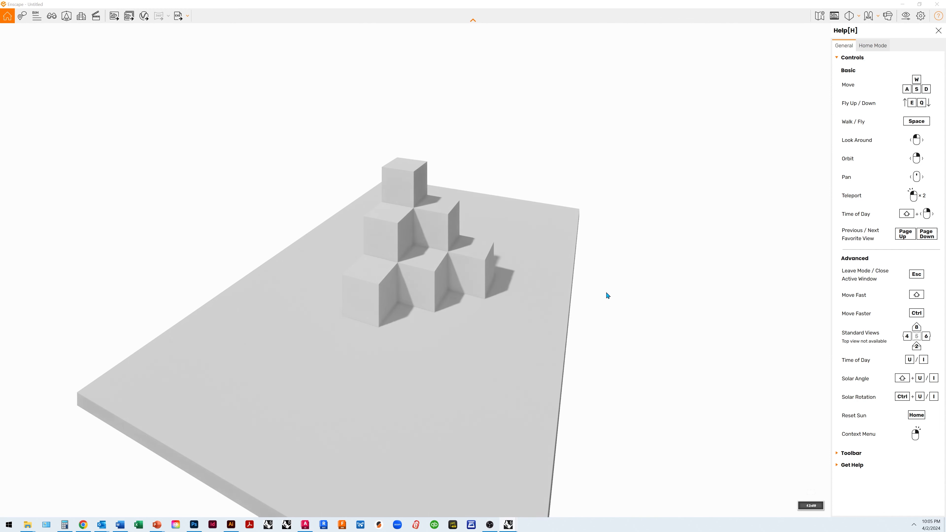
pyautogui.press('i')
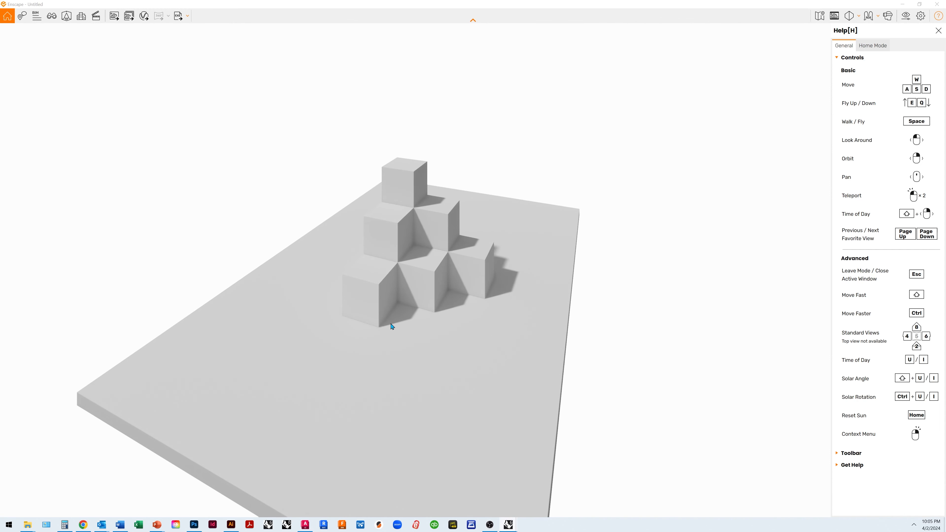
pyautogui.press('u')
pyautogui.press('i')
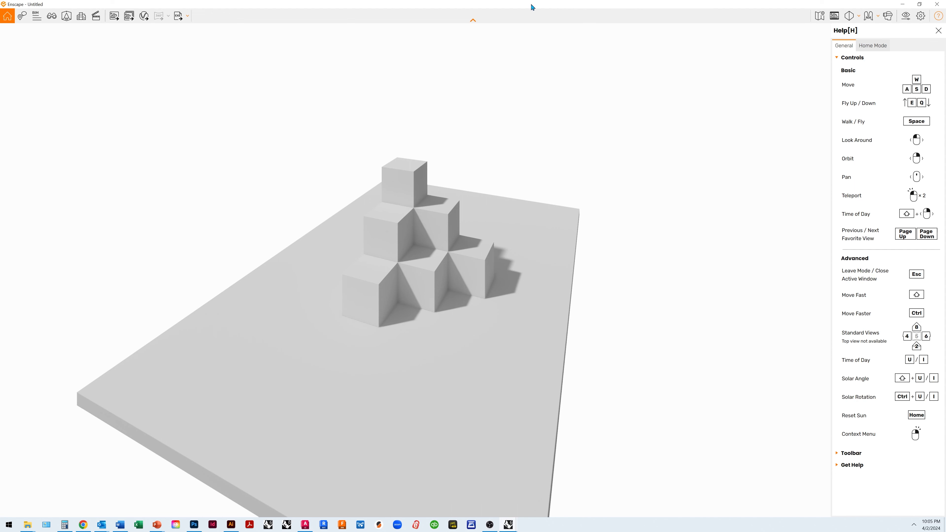
# Step: Turn on camera synchronization with Enscape in Rhino, return to Enscape and reposition its window to show the matching cube view
pyautogui.moveTo(530, 6); pyautogui.dragTo(579, 10)
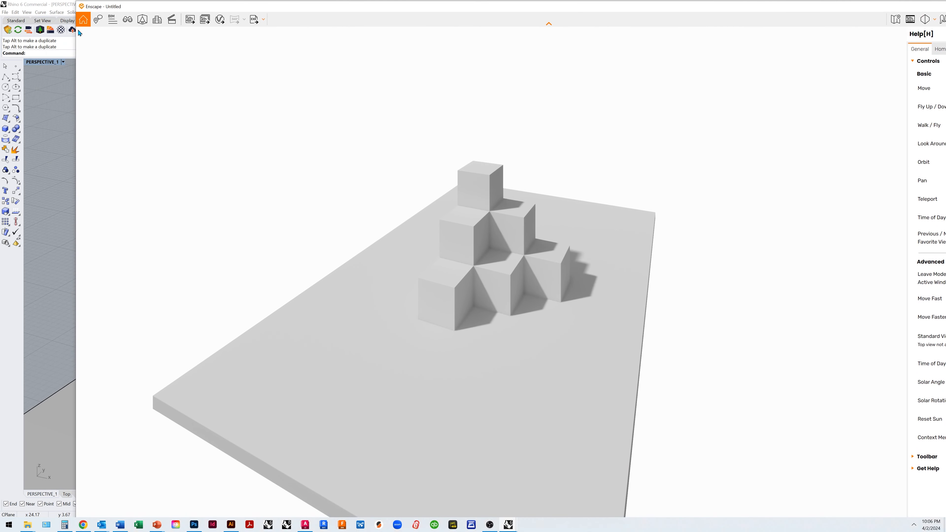
pyautogui.click(29, 31)
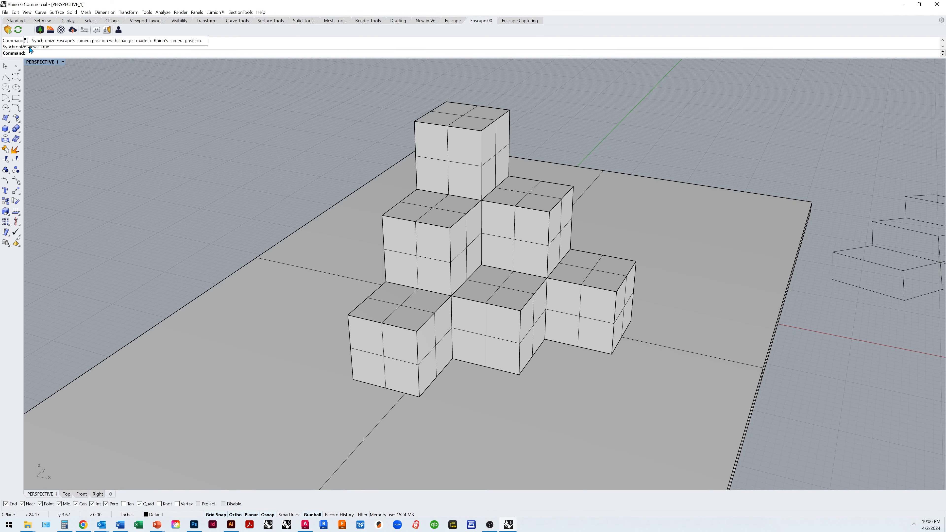
pyautogui.click(413, 515)
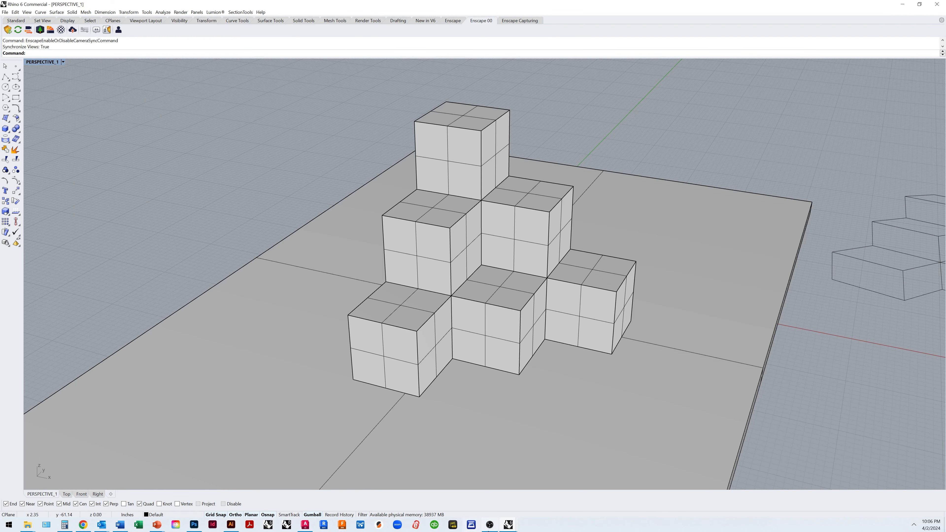
pyautogui.click(502, 527)
pyautogui.click(567, 501)
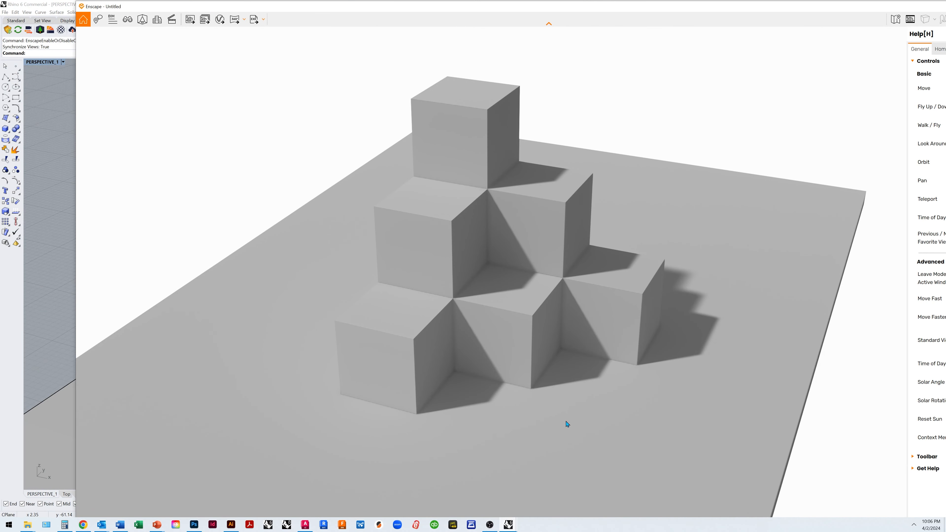
pyautogui.moveTo(302, 10)
pyautogui.mouseDown()
pyautogui.moveTo(266, 11)
pyautogui.moveTo(287, 4)
pyautogui.mouseUp()
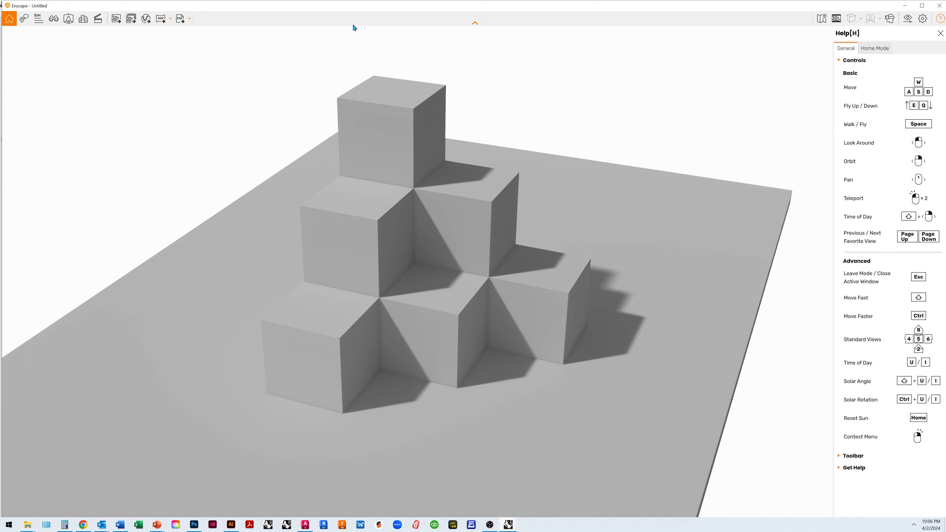
# Step: Review the output resolution, image export options and rendering quality in the visual settings
pyautogui.click(909, 22)
pyautogui.click(625, 143)
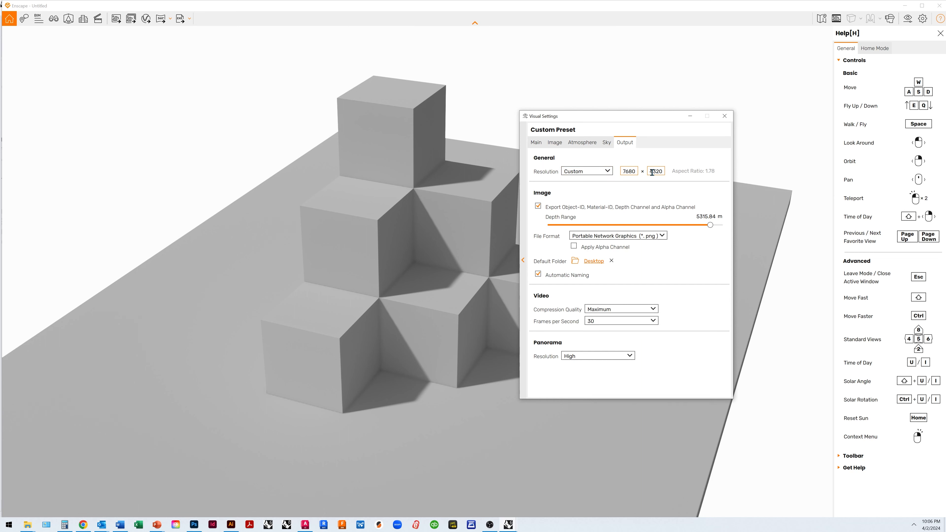
pyautogui.click(533, 145)
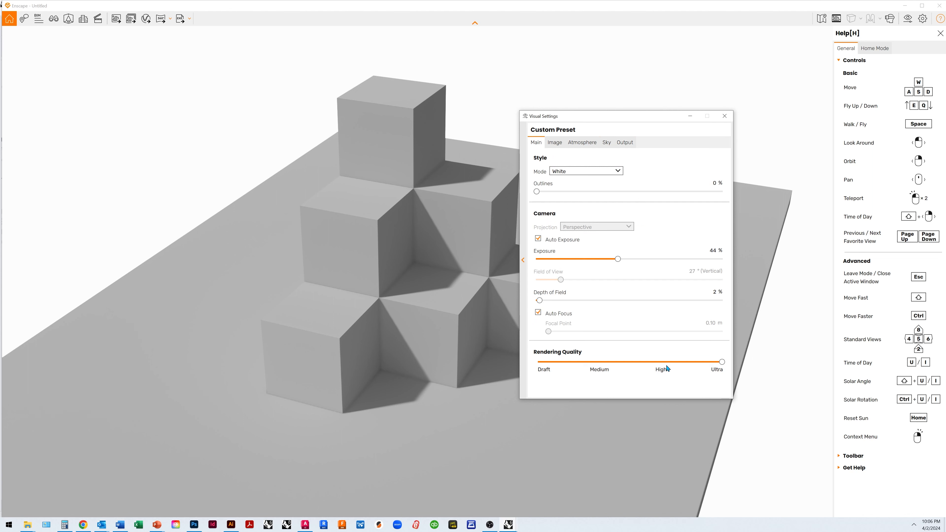
pyautogui.click(622, 142)
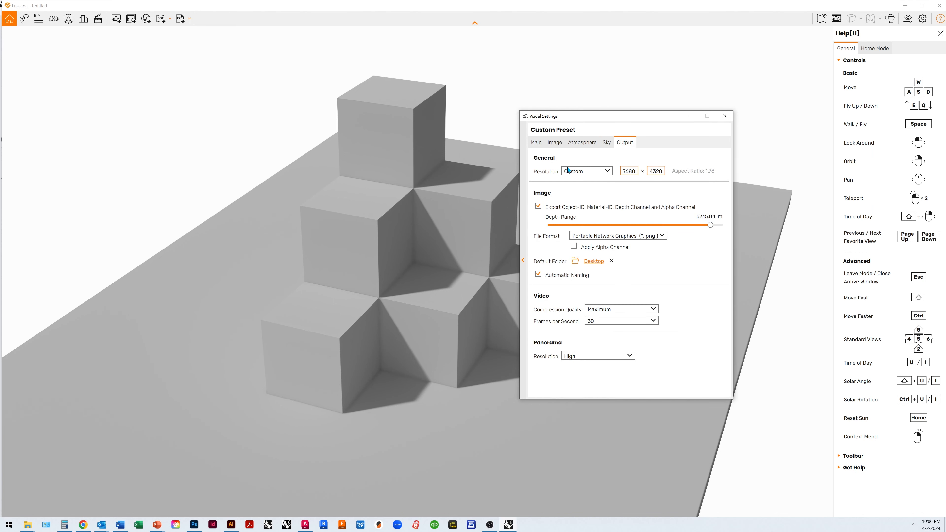
pyautogui.click(724, 116)
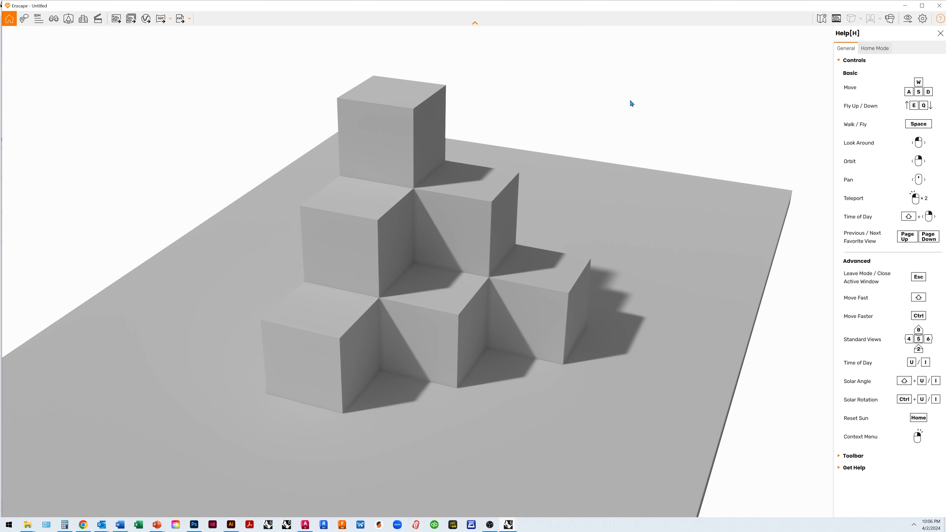
# Step: Check the output settings once more and render a screenshot of the current cube view
pyautogui.click(909, 20)
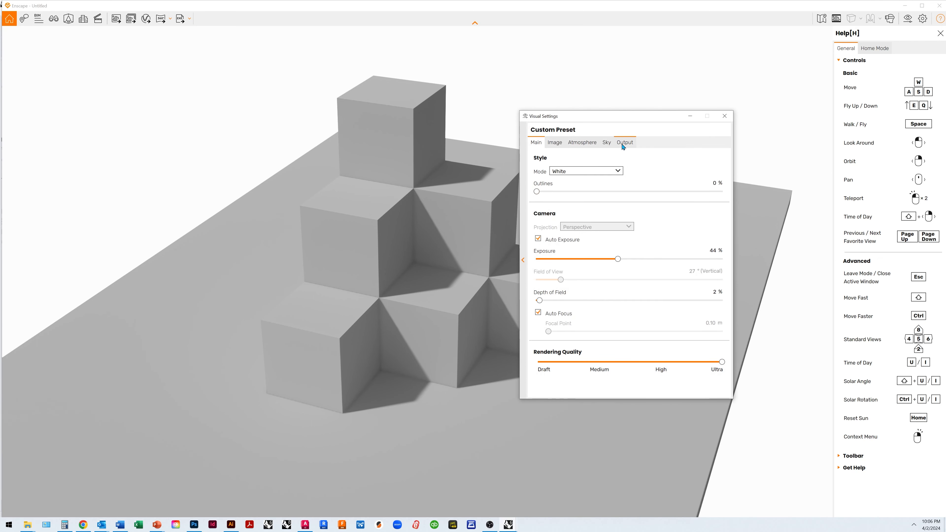
pyautogui.click(624, 144)
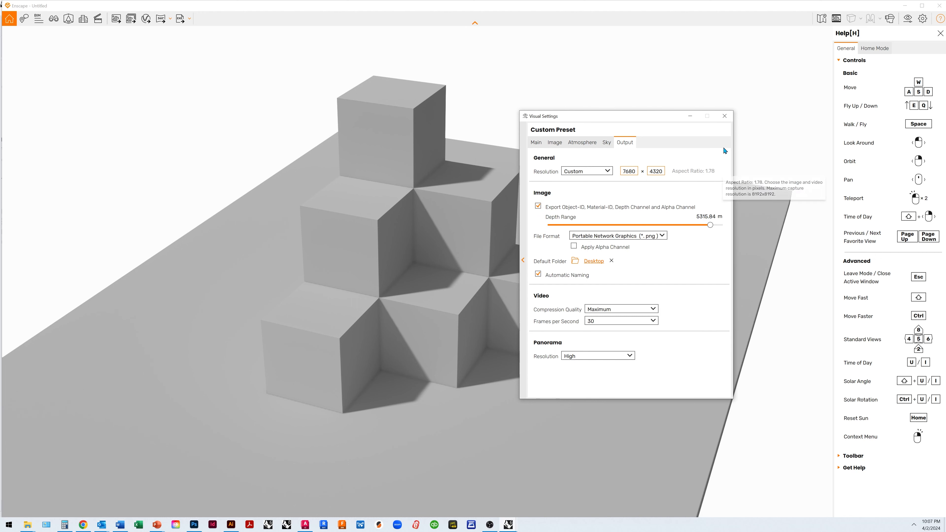
pyautogui.click(722, 117)
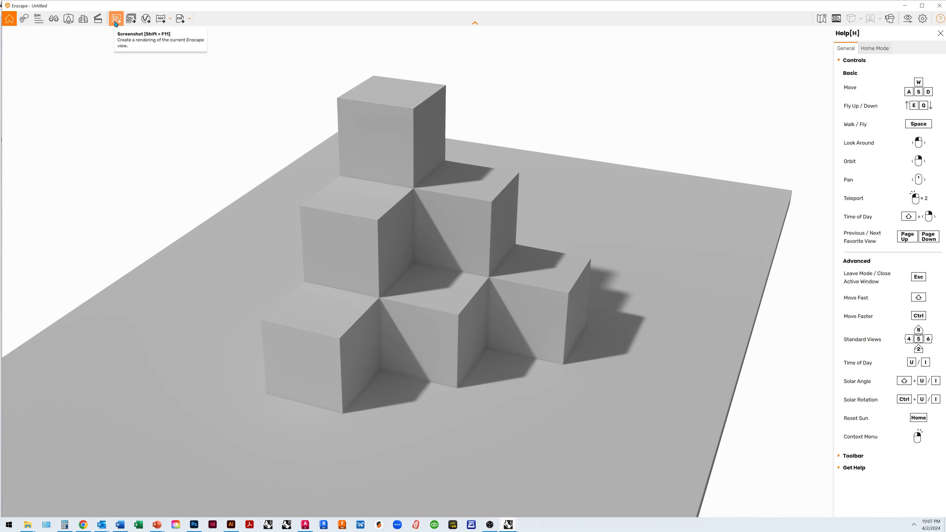
pyautogui.click(116, 22)
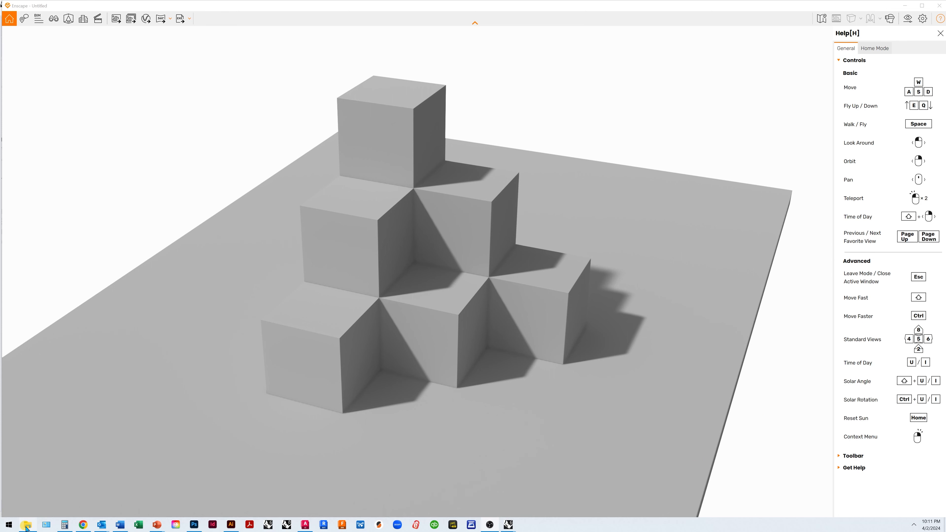
# Step: Look over the exported Enscape render and its mask images in the Desktop folder, then minimize the file window
pyautogui.click(9, 525)
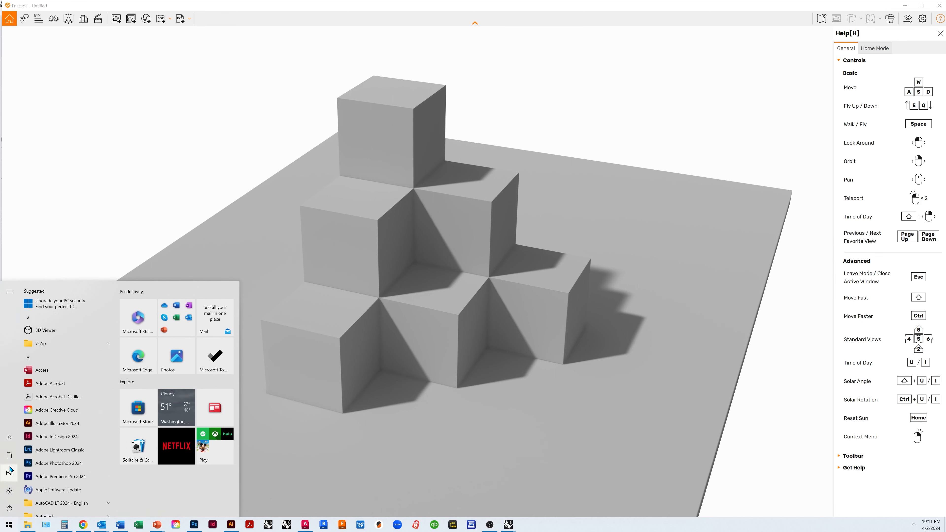
pyautogui.click(10, 457)
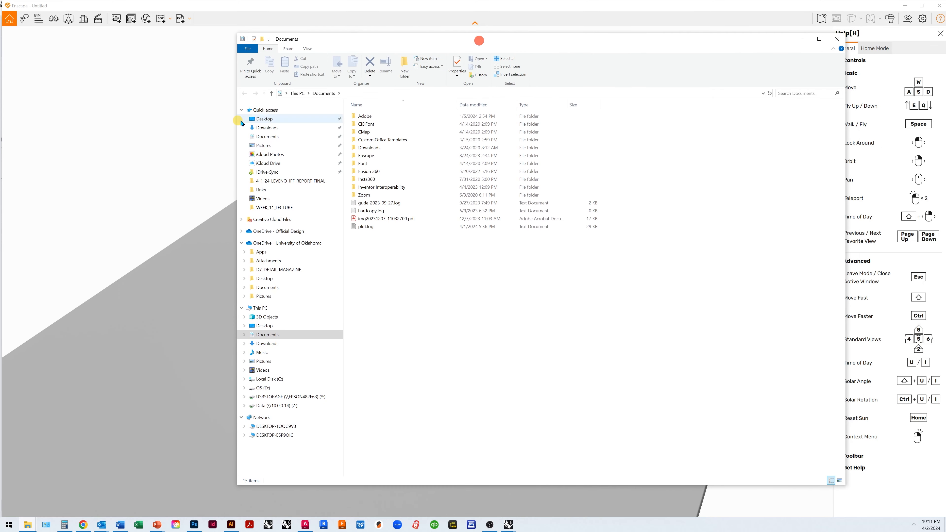
pyautogui.click(254, 118)
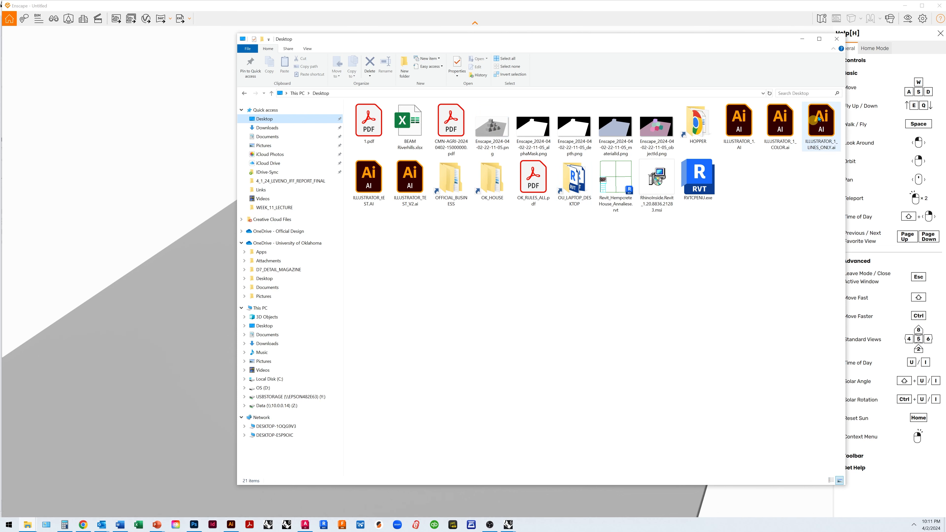
pyautogui.click(803, 40)
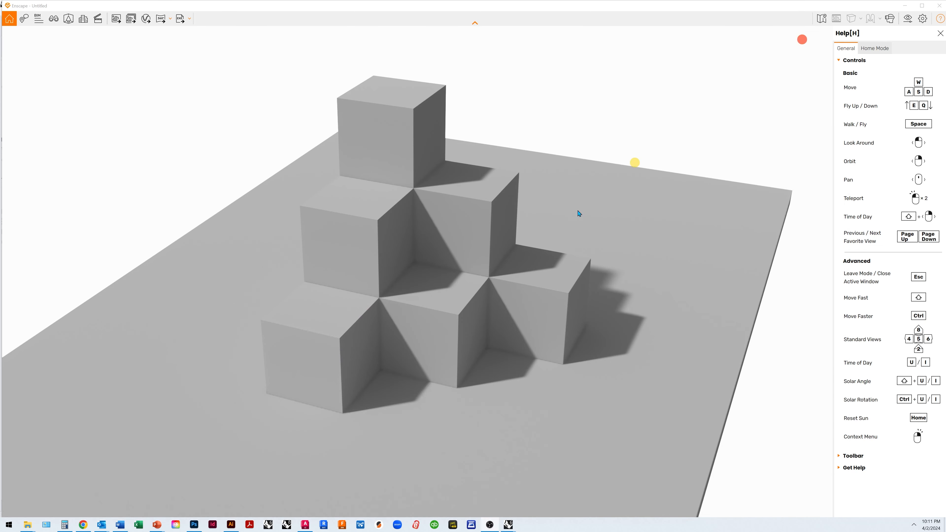
pyautogui.click(194, 525)
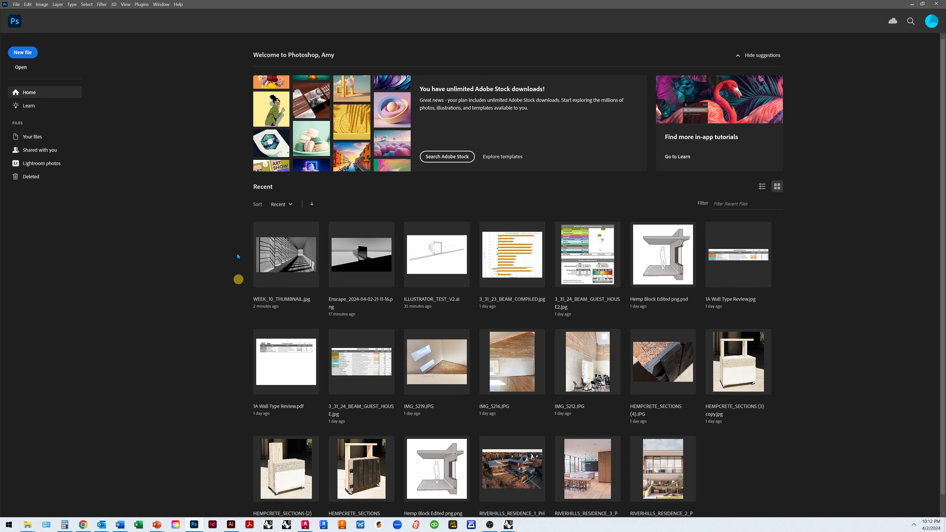
pyautogui.click(16, 4)
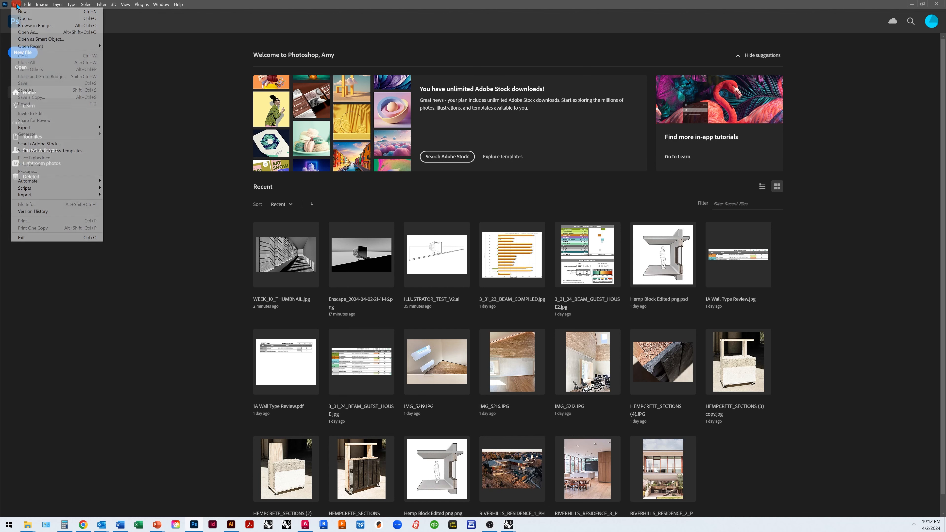
pyautogui.moveTo(27, 5)
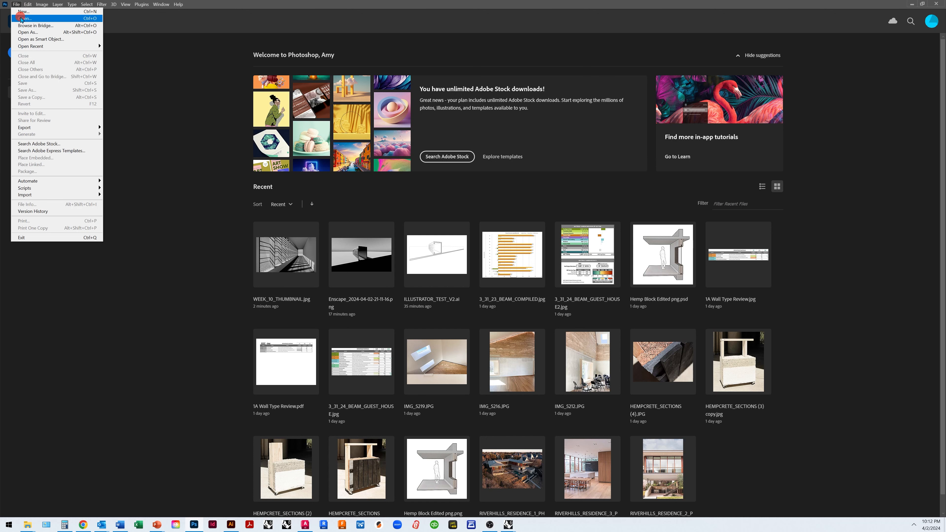
pyautogui.click(20, 18)
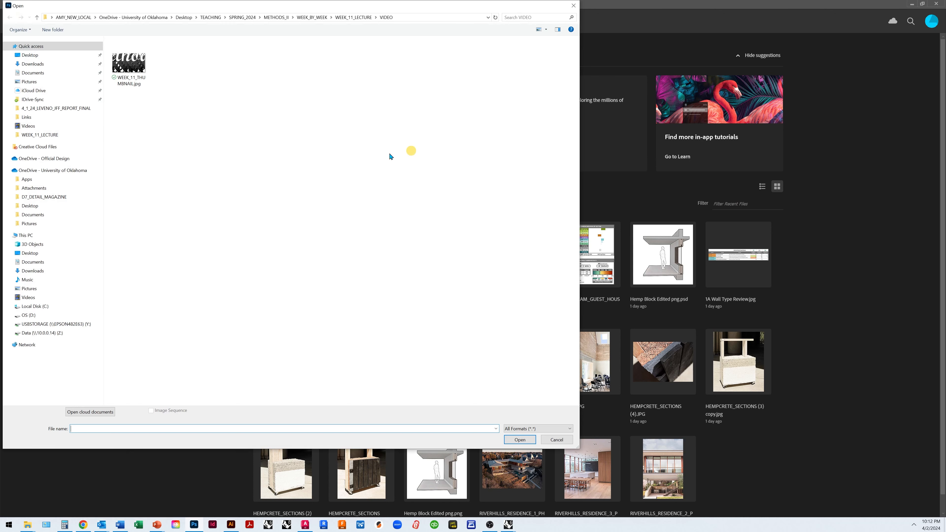
pyautogui.click(72, 56)
pyautogui.click(257, 65)
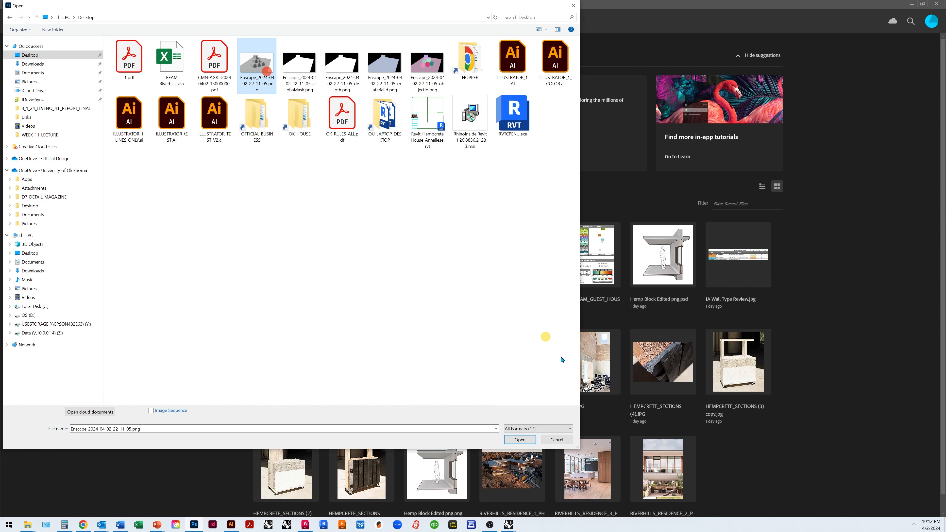
pyautogui.click(521, 440)
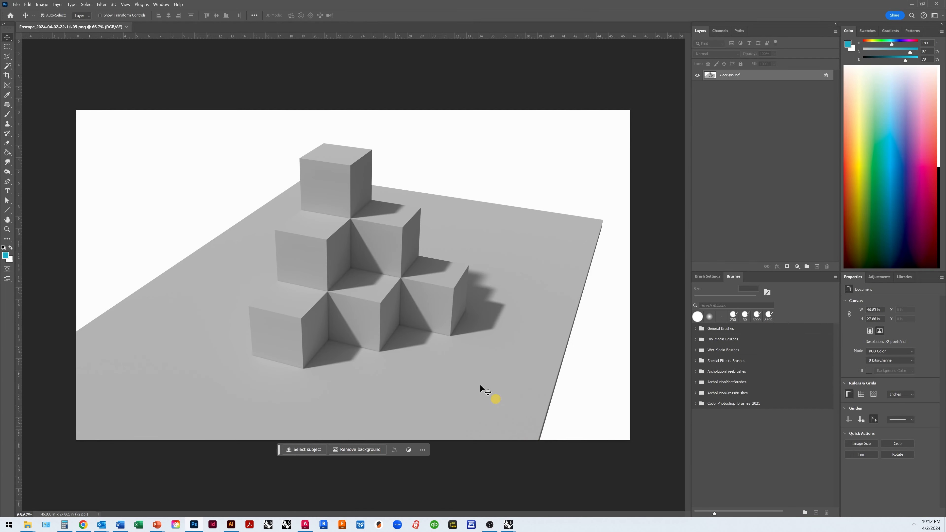
# Step: Open the alphaMask, depth, materialId and objectId PNGs of the same Enscape render together as separate documents
pyautogui.click(16, 4)
pyautogui.click(23, 17)
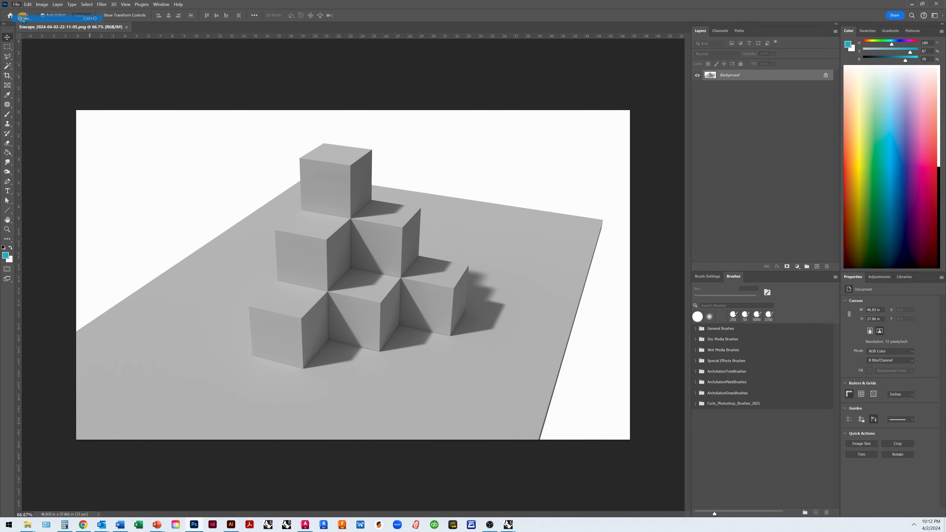
pyautogui.click(419, 67)
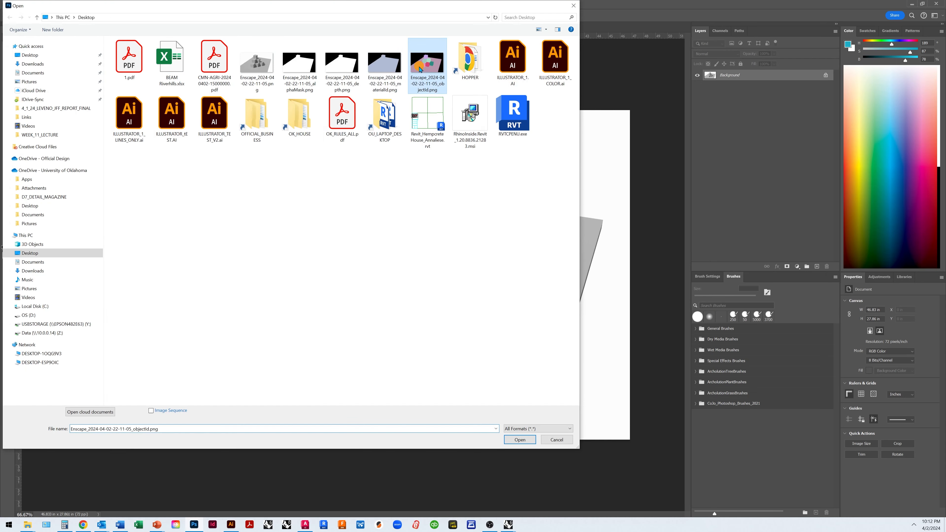
pyautogui.keyDown('ctrl'); pyautogui.click(339, 73); pyautogui.keyUp('ctrl')
pyautogui.keyDown('ctrl'); pyautogui.click(300, 66); pyautogui.keyUp('ctrl')
pyautogui.keyDown('ctrl'); pyautogui.click(384, 66); pyautogui.keyUp('ctrl')
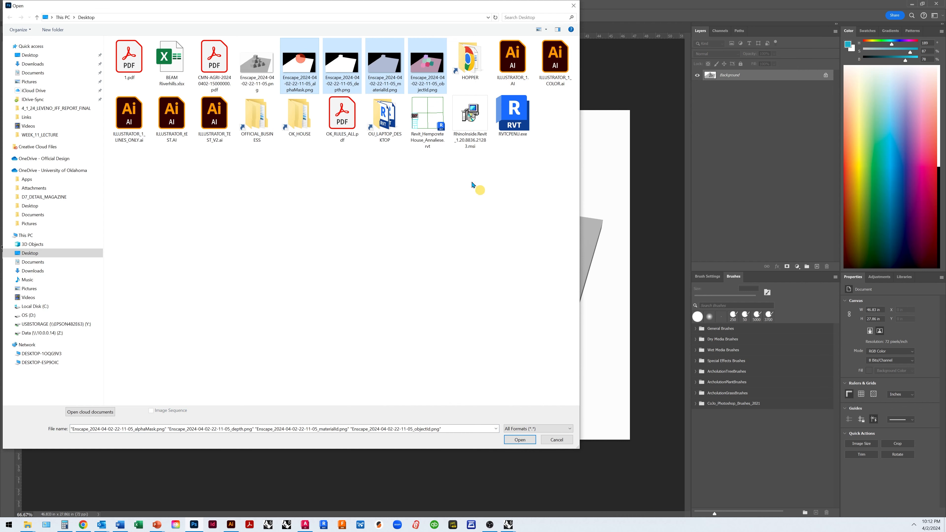
pyautogui.click(519, 440)
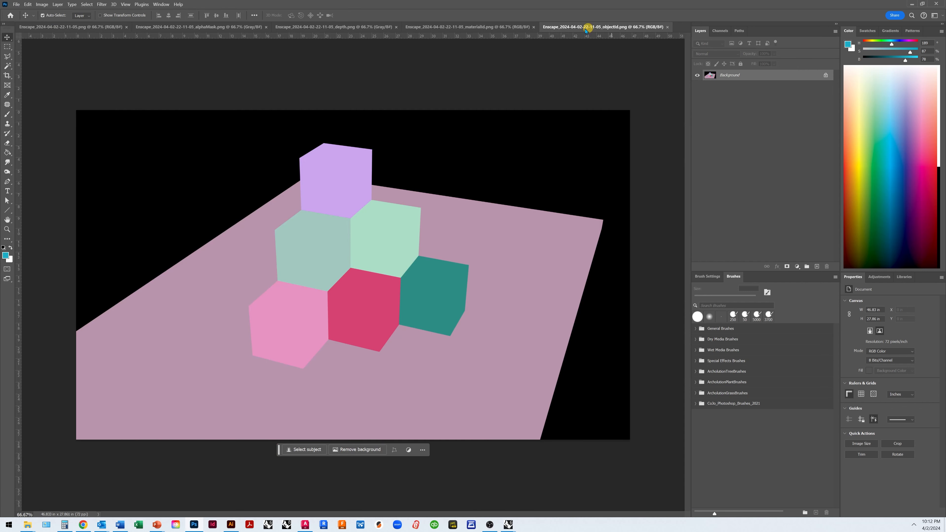
# Step: Compare the base render with its alpha mask, depth, material ID and object ID images across the open documents
pyautogui.click(80, 27)
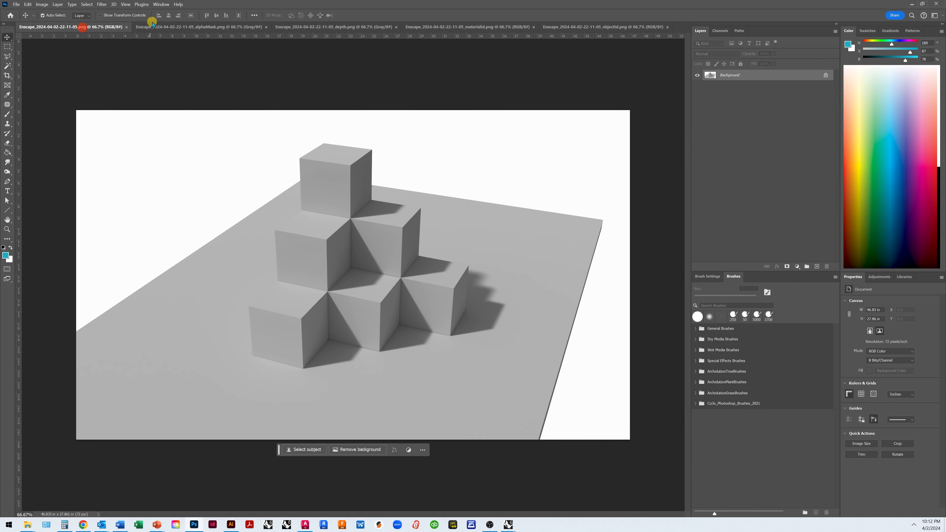
pyautogui.click(155, 28)
pyautogui.click(285, 26)
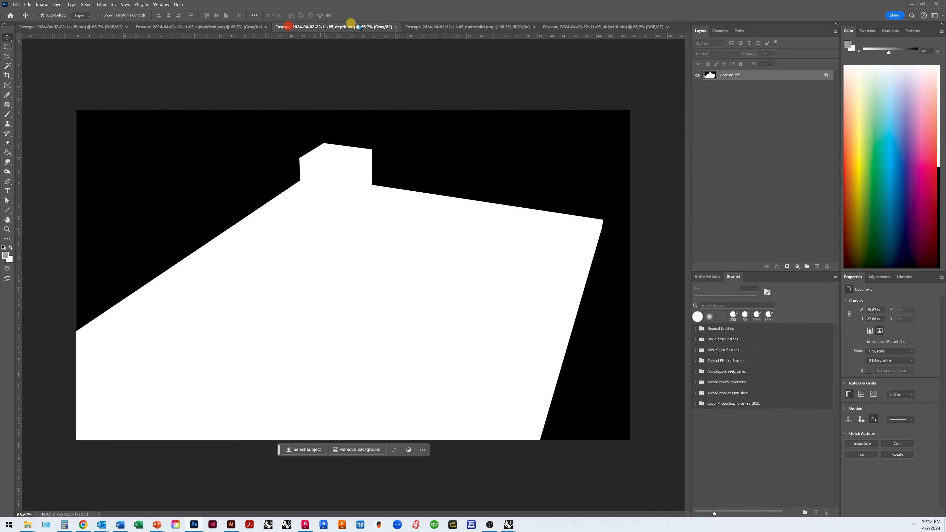
pyautogui.click(436, 28)
pyautogui.click(558, 29)
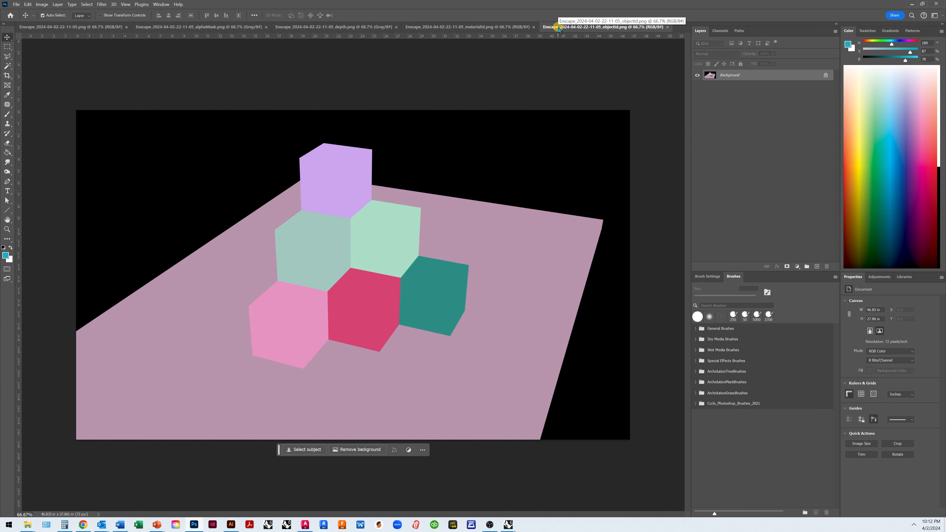
pyautogui.click(501, 27)
pyautogui.click(376, 27)
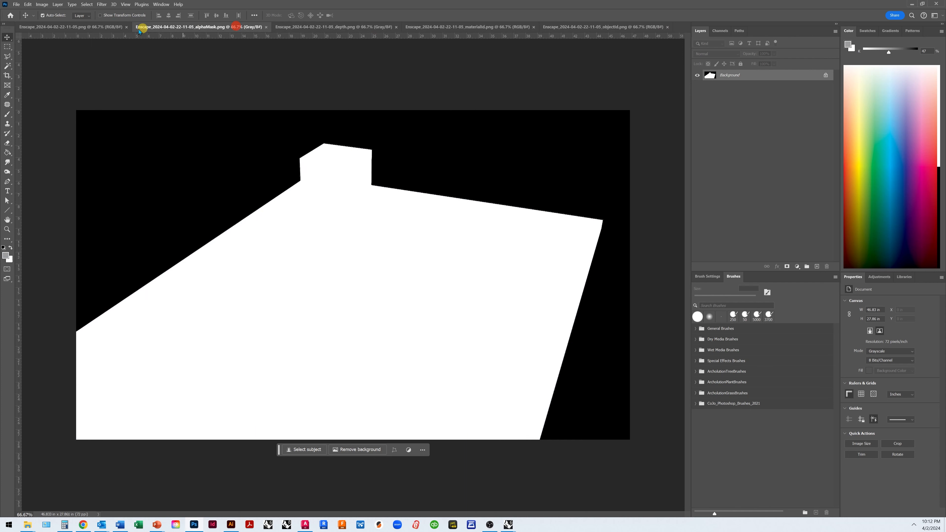
pyautogui.click(107, 27)
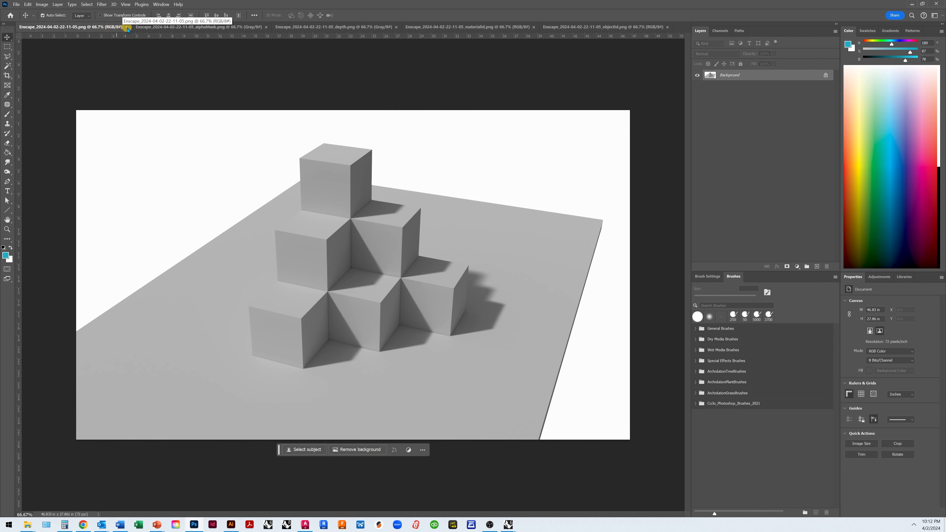
# Step: Close the object ID, material ID, depth, alpha mask and base render documents
pyautogui.click(667, 27)
pyautogui.click(533, 27)
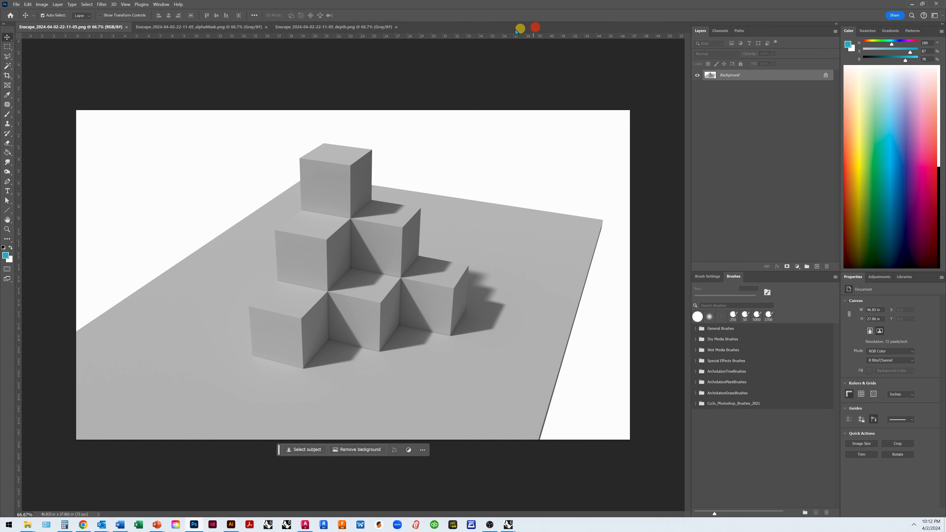
pyautogui.click(397, 27)
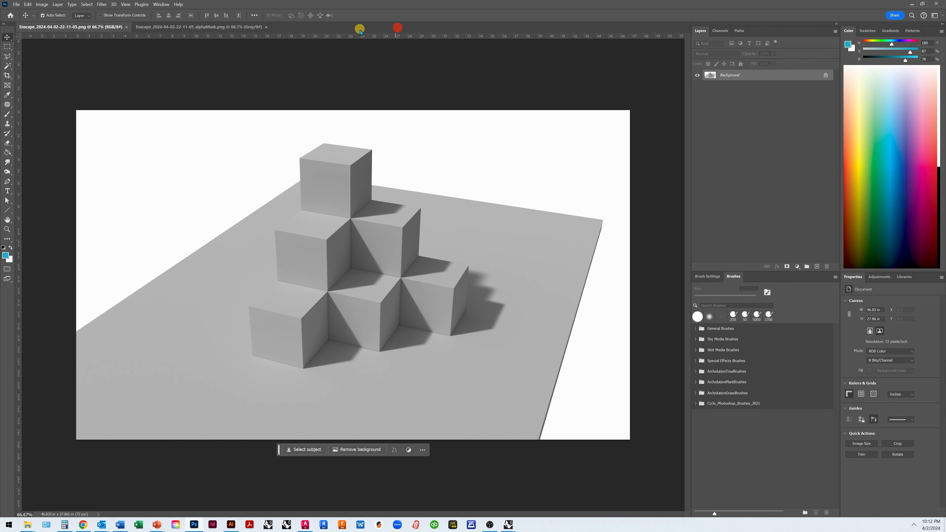
pyautogui.click(265, 26)
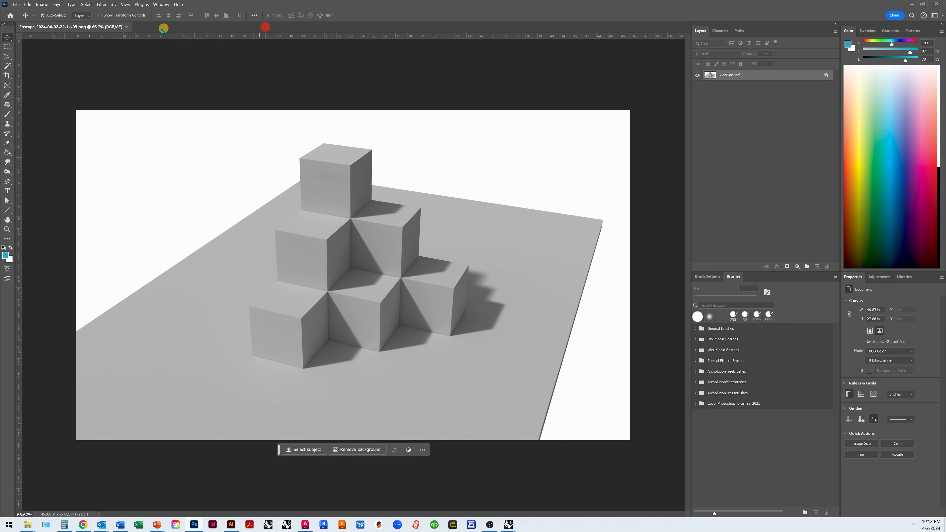
pyautogui.click(126, 27)
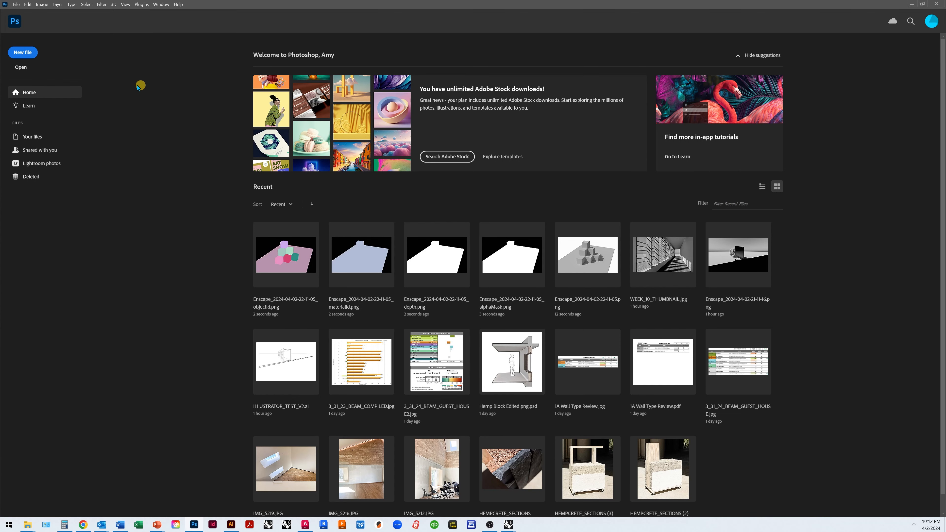
# Step: Load the Enscape base render and its alphaMask, depth, materialId and objectId PNGs into one layered document with Load Files into Stack
pyautogui.click(17, 5)
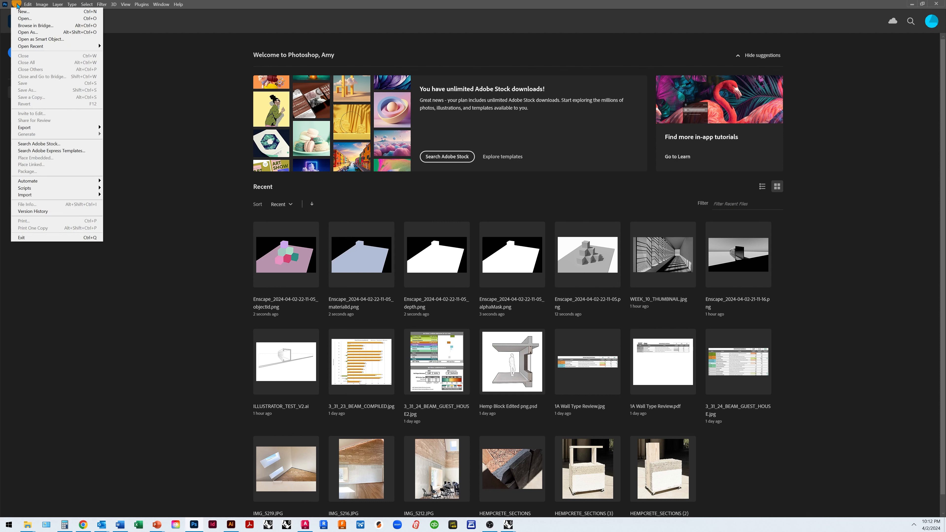
pyautogui.moveTo(73, 192)
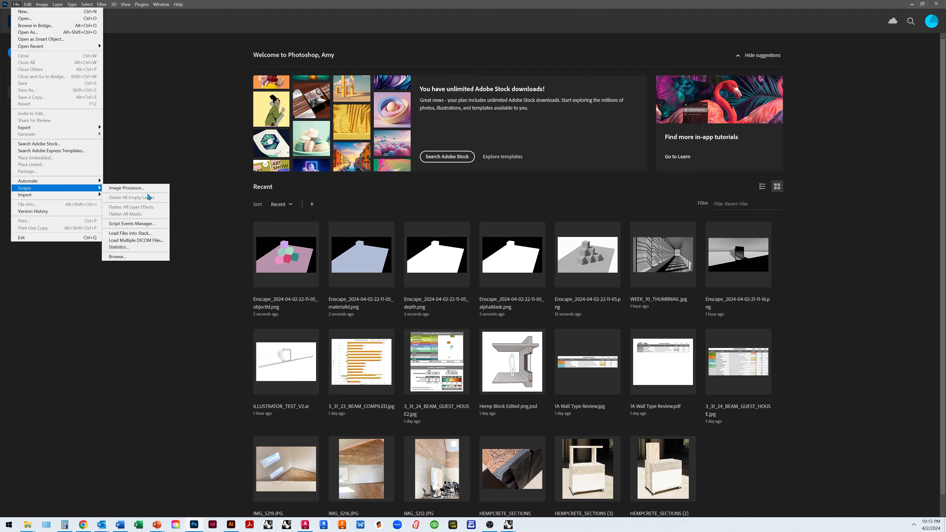
pyautogui.click(149, 233)
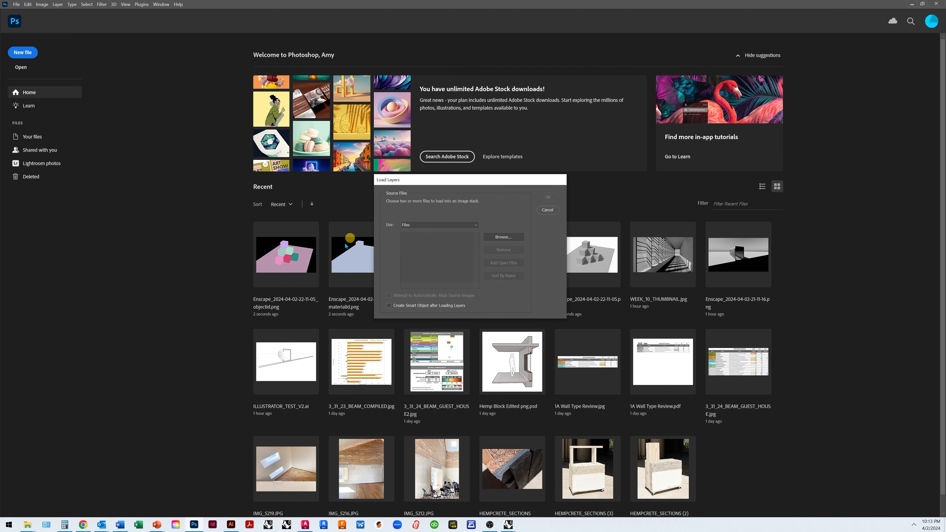
pyautogui.click(508, 238)
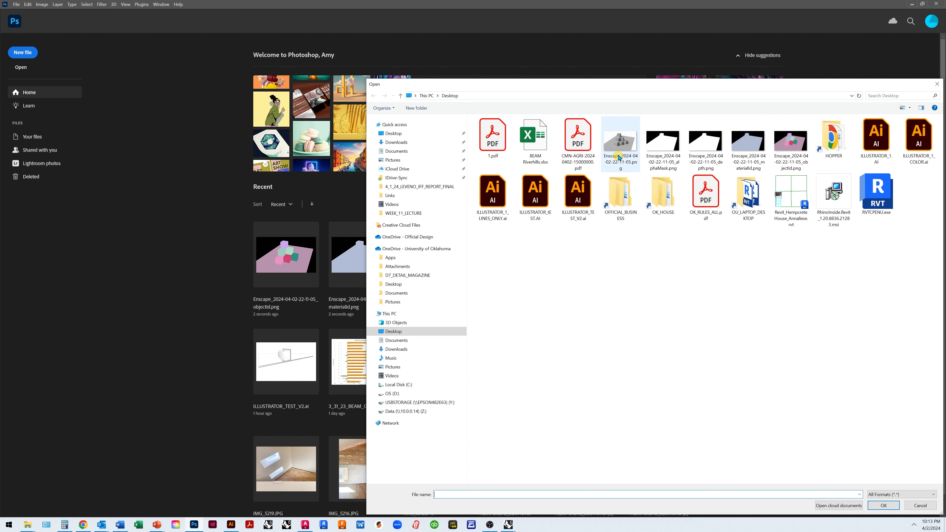
pyautogui.click(622, 148)
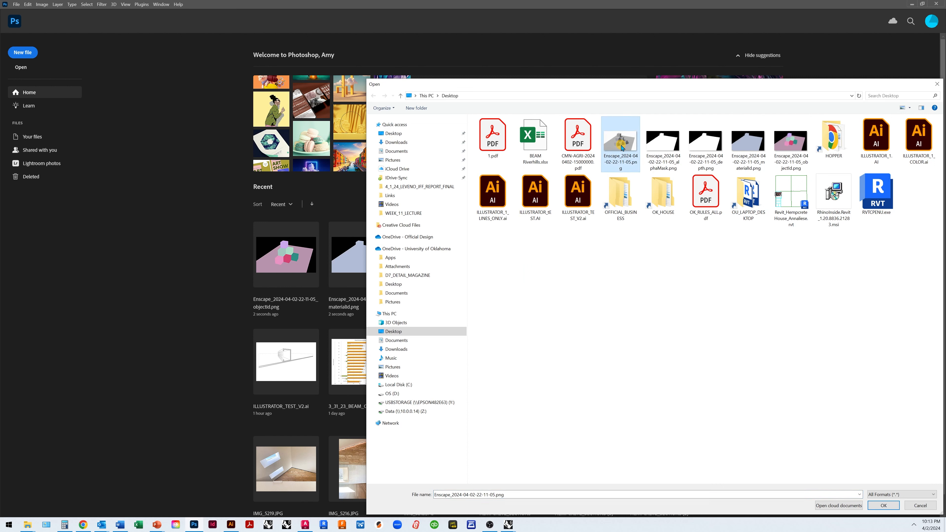
pyautogui.keyDown('shift'); pyautogui.click(794, 149); pyautogui.keyUp('shift')
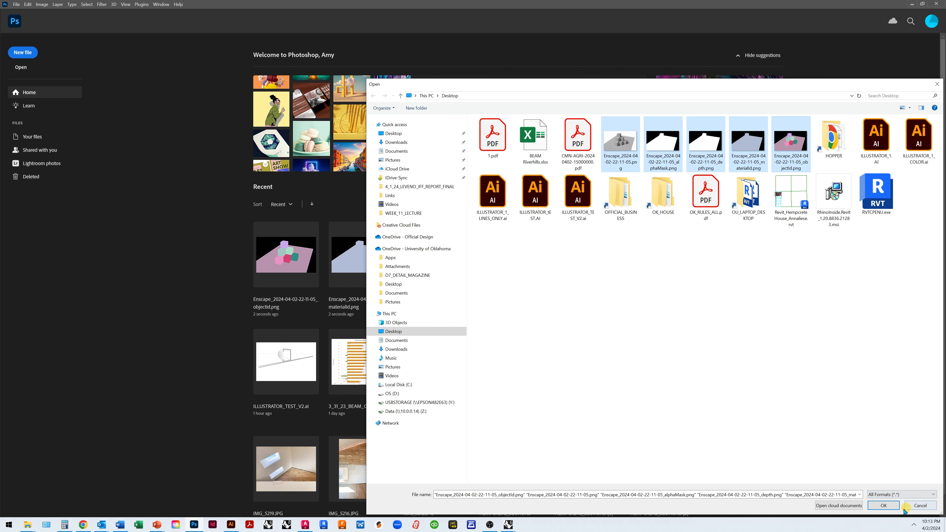
pyautogui.click(885, 505)
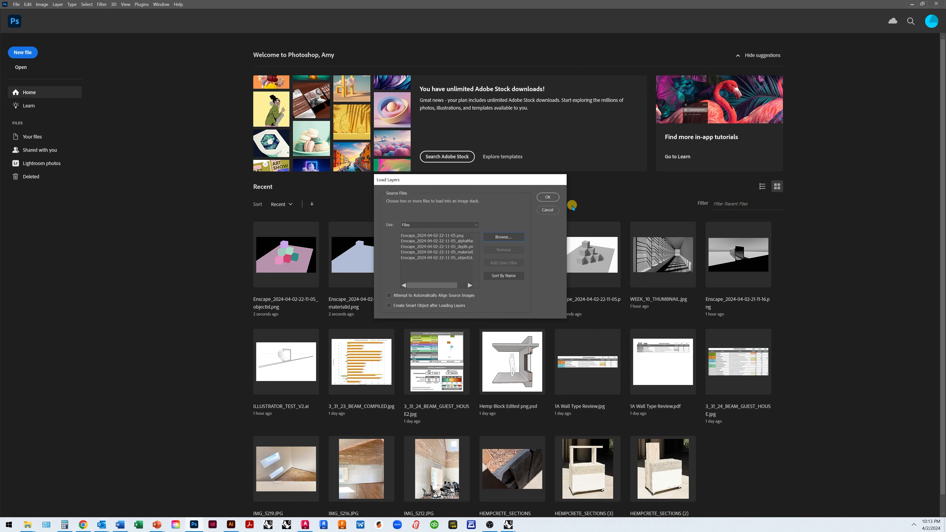
pyautogui.click(554, 197)
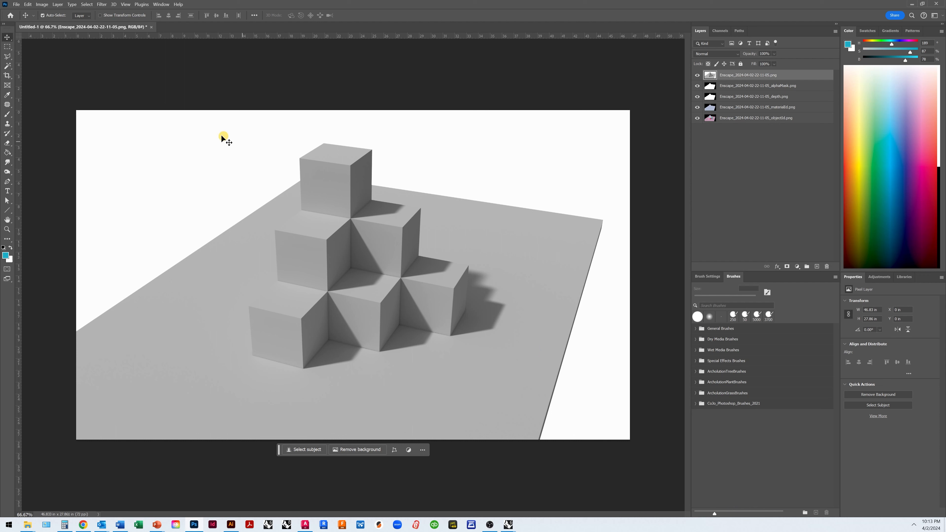
# Step: Save the layered document on the computer's Desktop as PHOTOSHOP_1 in Photoshop format
pyautogui.click(15, 5)
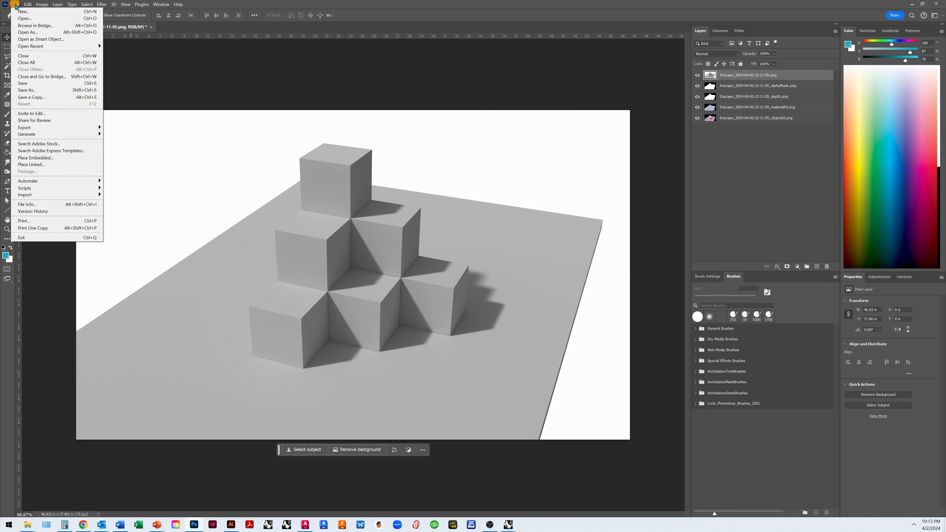
pyautogui.click(41, 90)
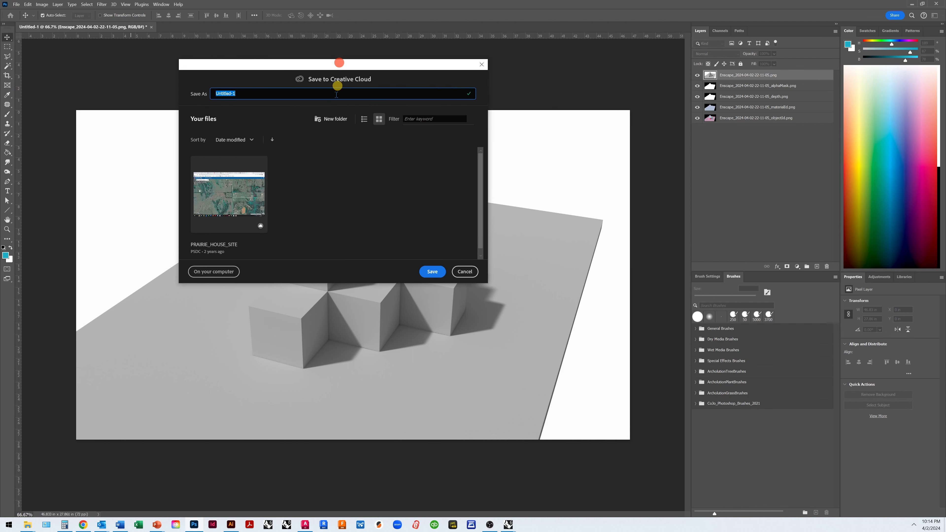
pyautogui.click(214, 272)
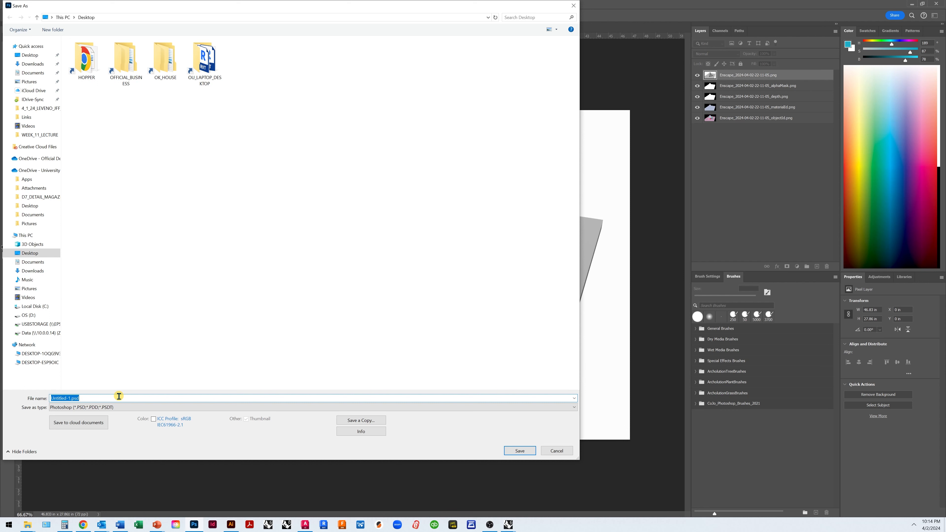
pyautogui.write('PHOTOSHOP_1')
pyautogui.click(519, 451)
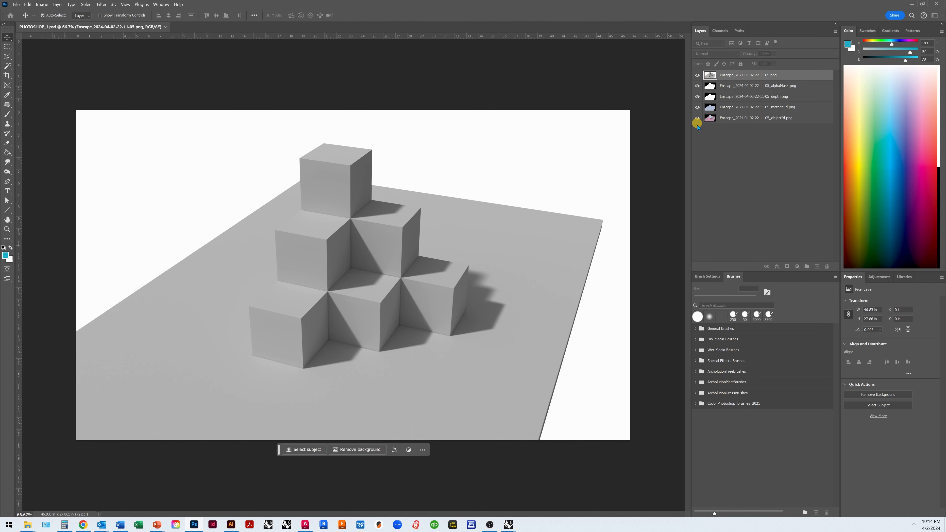
# Step: Hide the five stacked layers one by one to inspect each image, and turn all of them back on
pyautogui.click(697, 76)
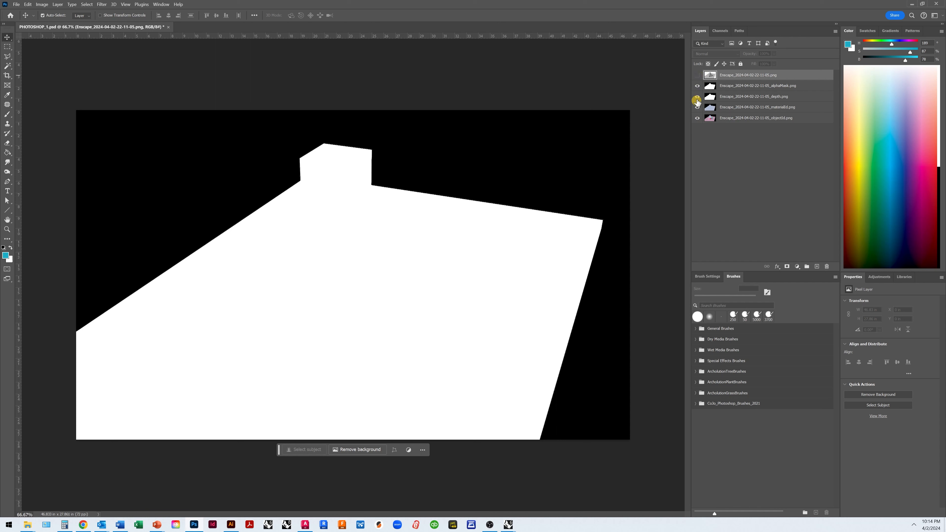
pyautogui.click(697, 86)
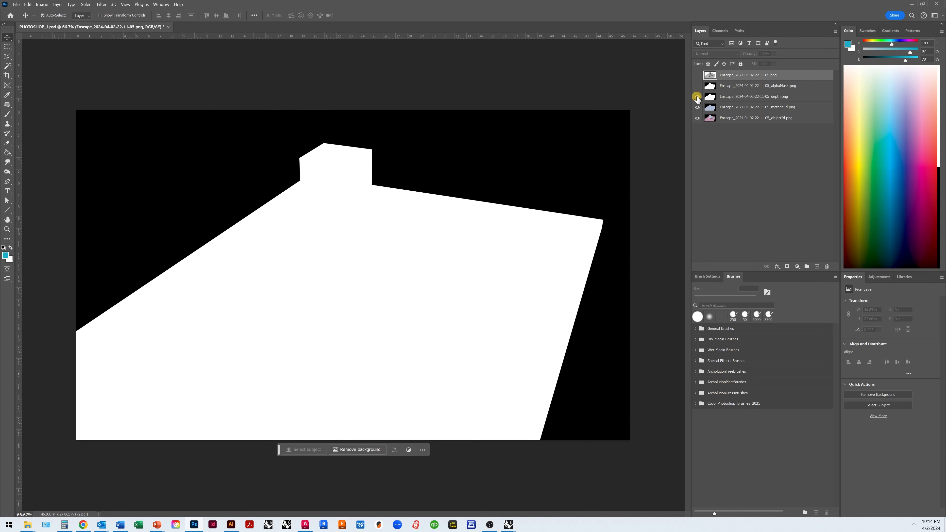
pyautogui.click(697, 96)
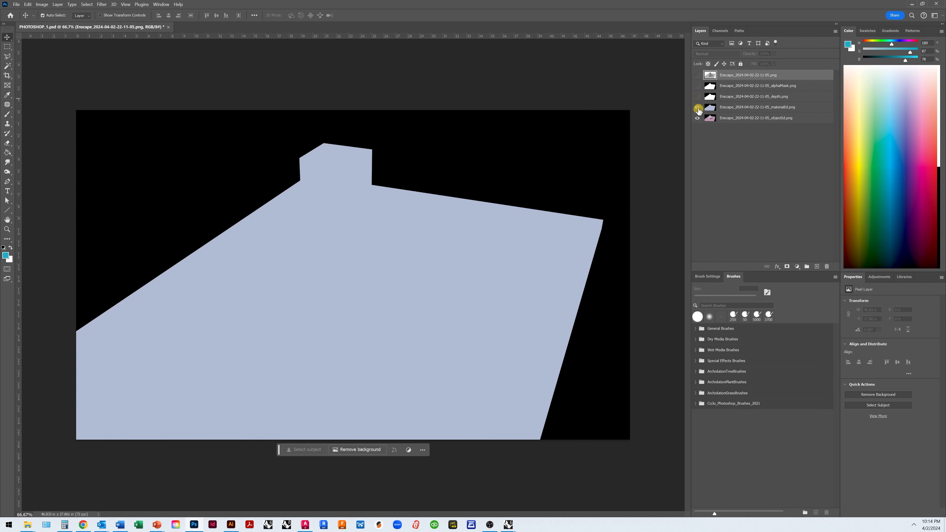
pyautogui.click(697, 108)
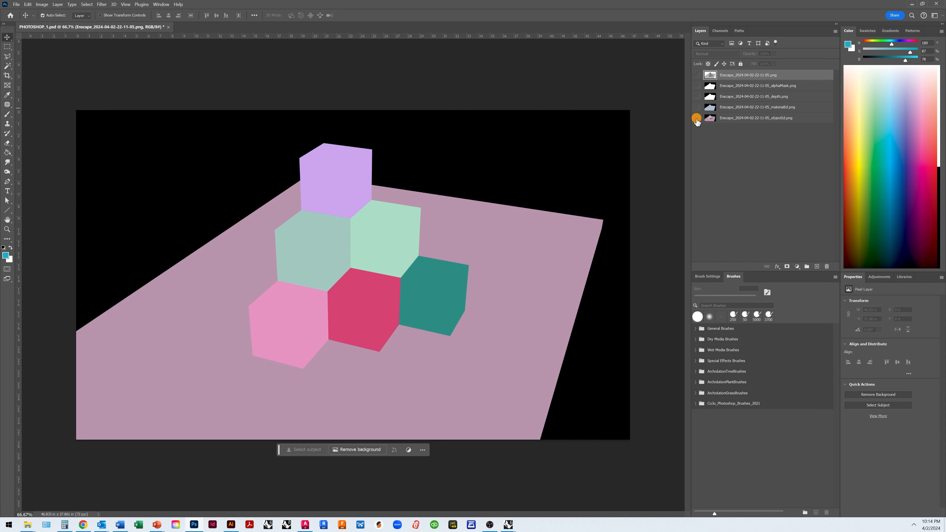
pyautogui.click(697, 118)
pyautogui.click(697, 118)
pyautogui.click(697, 107)
pyautogui.click(697, 96)
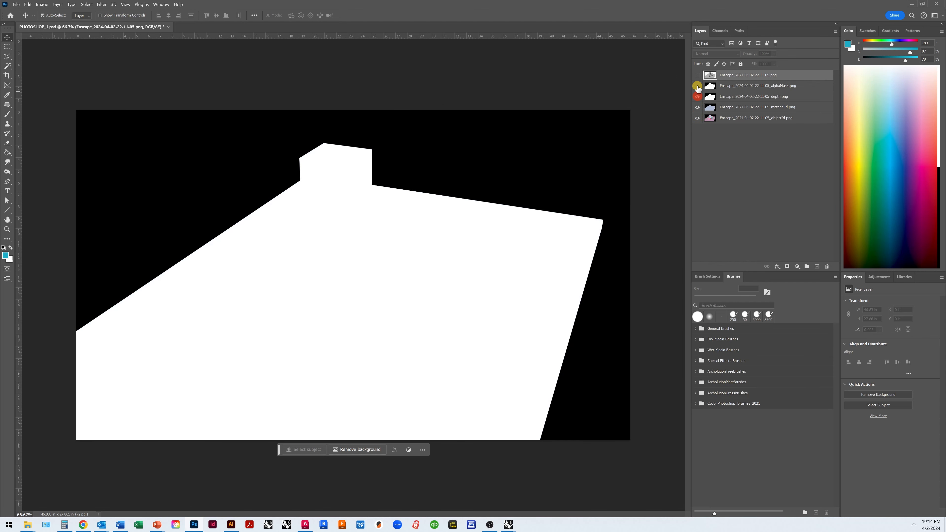
pyautogui.click(697, 86)
pyautogui.click(697, 76)
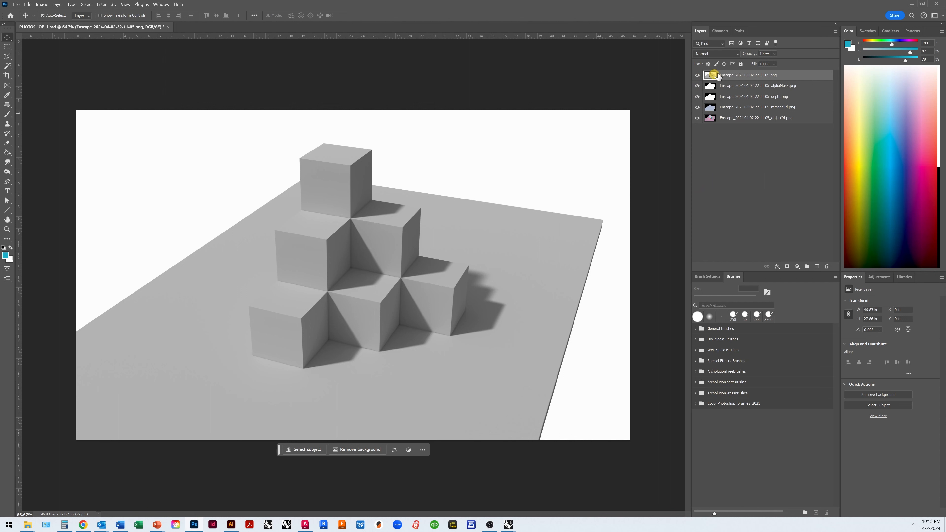
# Step: Lower the base render layer's opacity to preview the alpha mask beneath it, and restore the opacity to 100%
pyautogui.click(774, 54)
pyautogui.moveTo(787, 63); pyautogui.dragTo(784, 63)
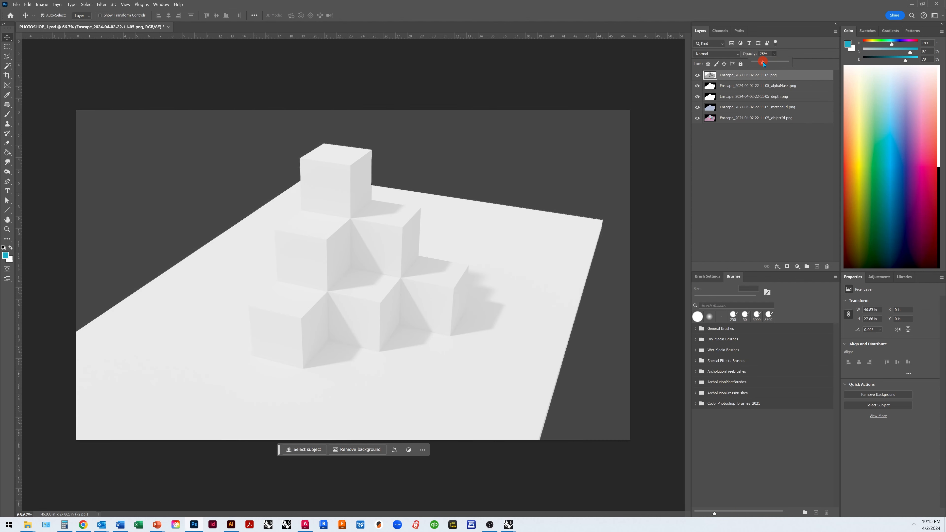
pyautogui.moveTo(767, 64); pyautogui.dragTo(768, 64)
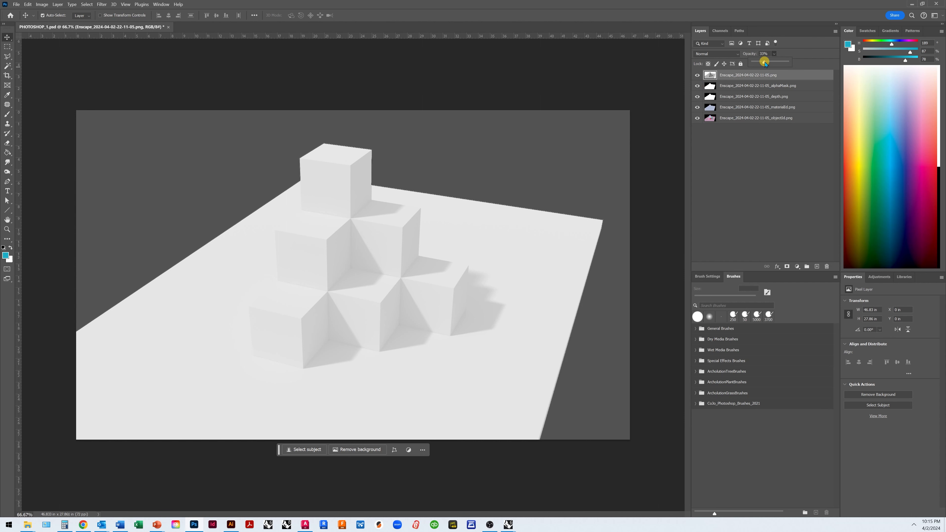
pyautogui.moveTo(764, 62); pyautogui.dragTo(802, 64)
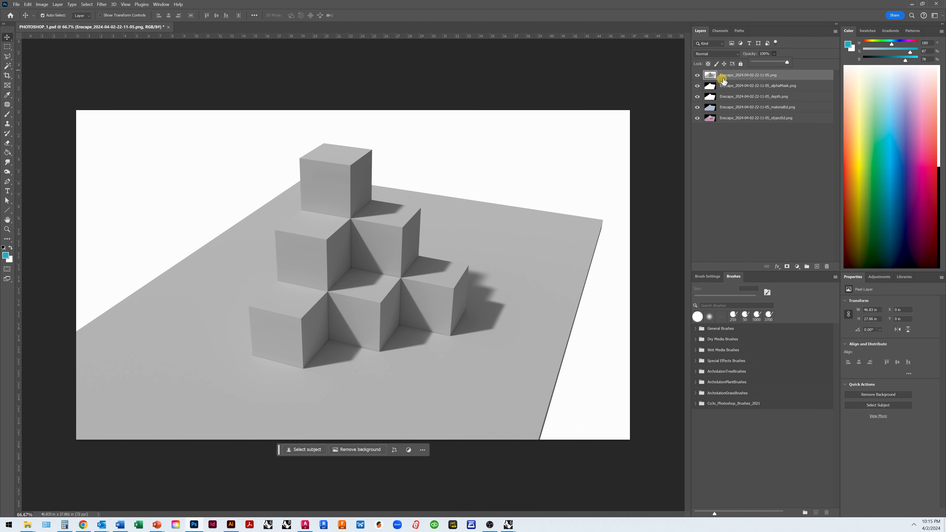
# Step: Compare the base render with the alphaMask, depth, materialId and objectId layers by toggling their visibility, ending with all layers visible
pyautogui.click(696, 76)
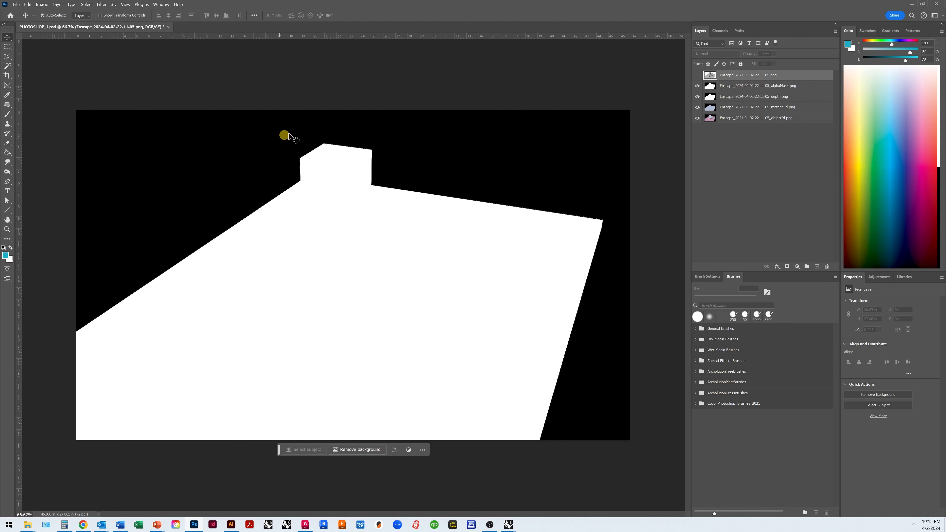
pyautogui.click(697, 75)
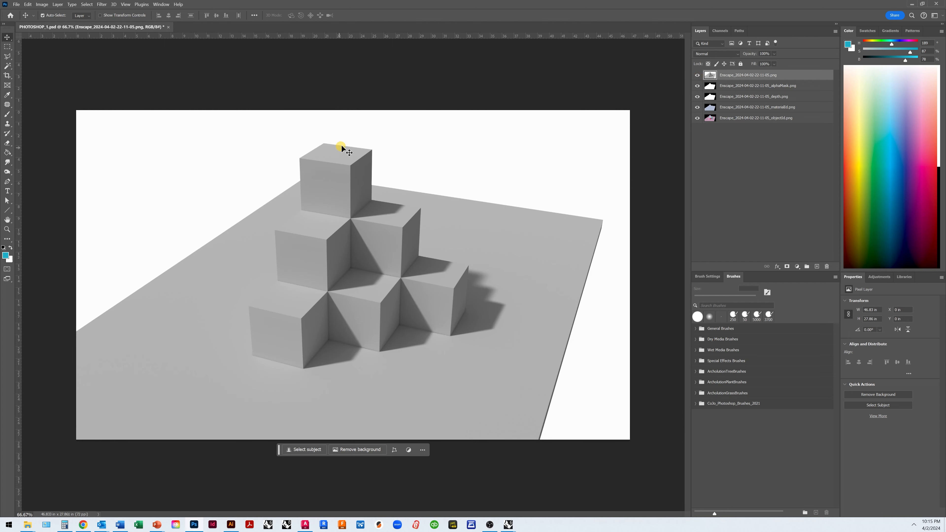
pyautogui.click(697, 76)
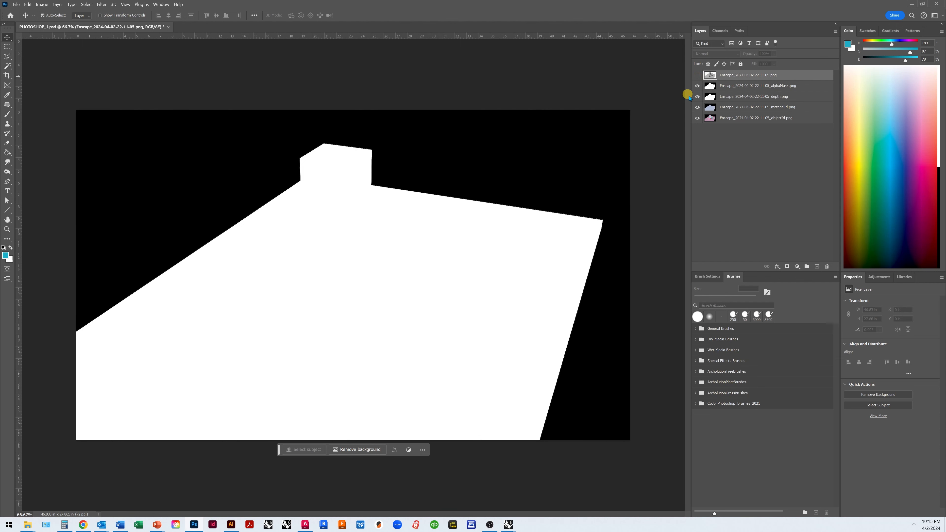
pyautogui.click(697, 86)
pyautogui.moveTo(697, 91); pyautogui.dragTo(698, 100)
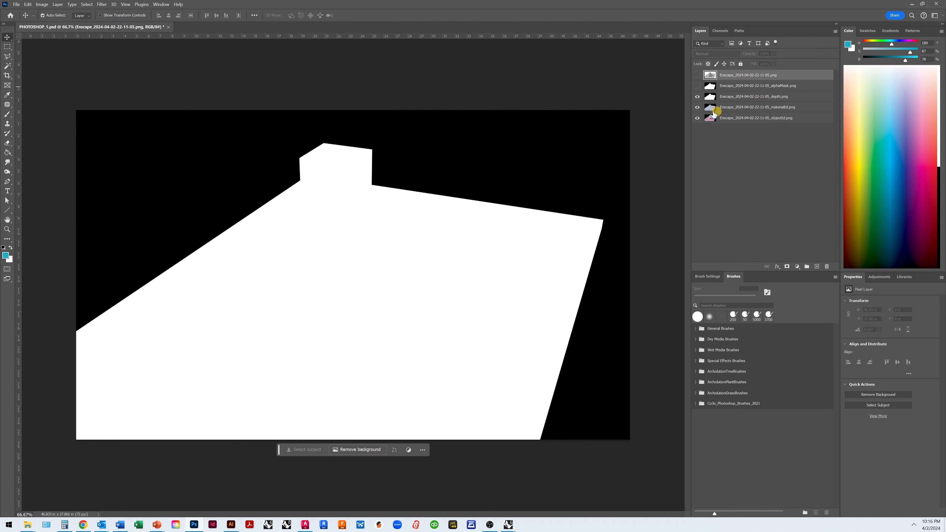
pyautogui.click(697, 98)
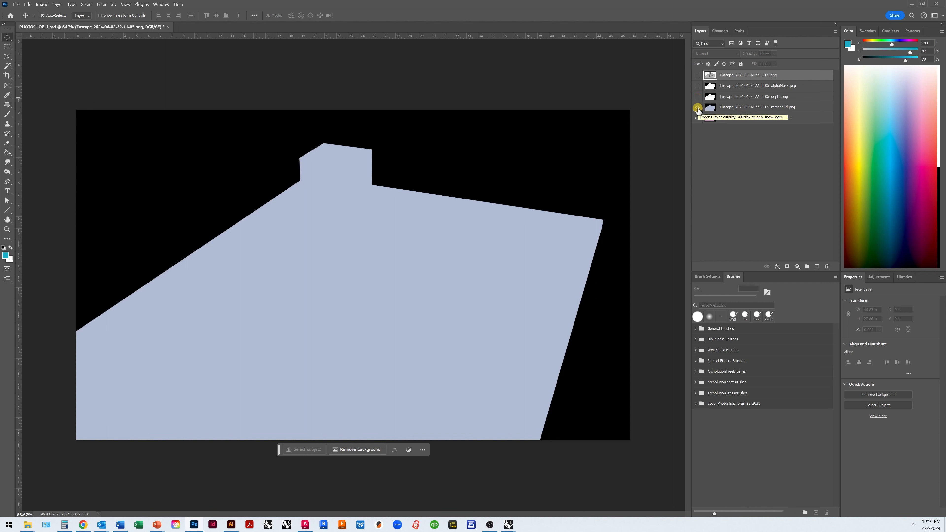
pyautogui.click(697, 108)
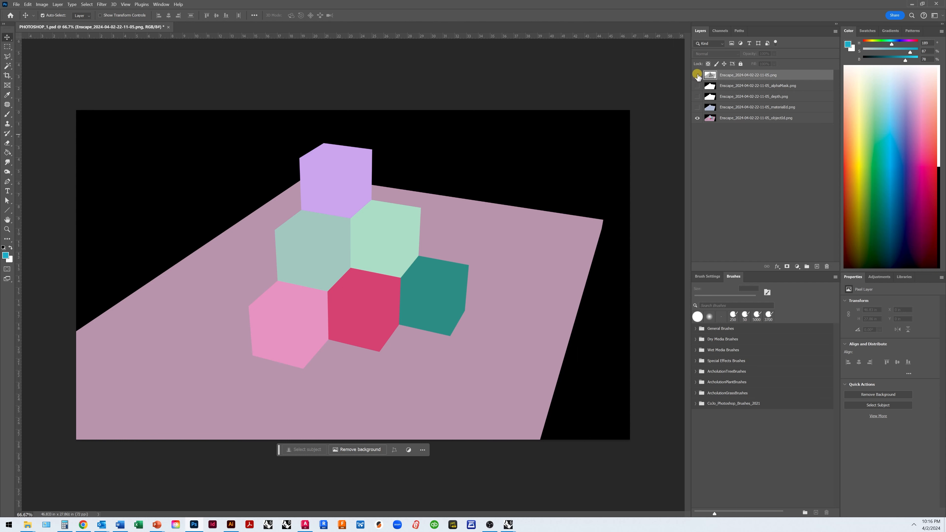
pyautogui.click(697, 97)
pyautogui.click(697, 108)
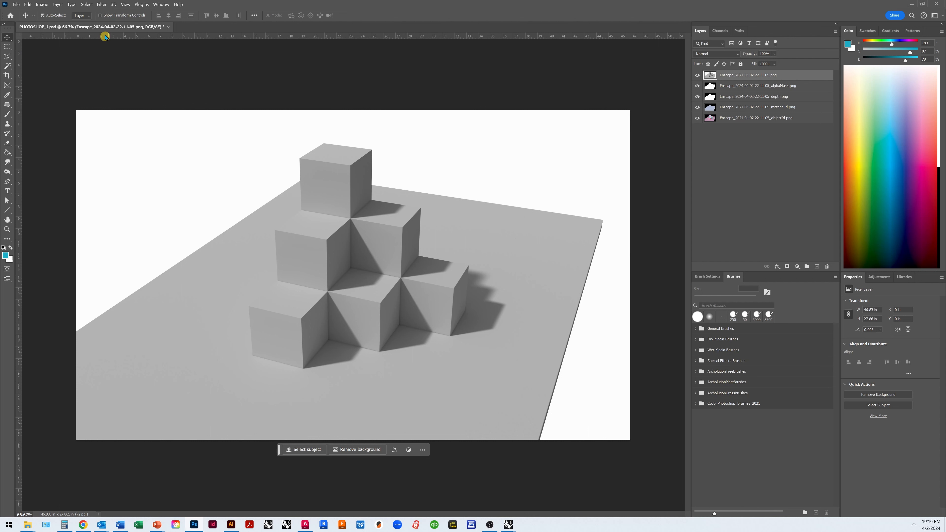
# Step: Open ILLUSTRATOR_1_LINES_ONLY.ai from the Desktop, importing its page at 17 x 11 inches, 600 pixels/inch, in Grayscale mode
pyautogui.click(17, 4)
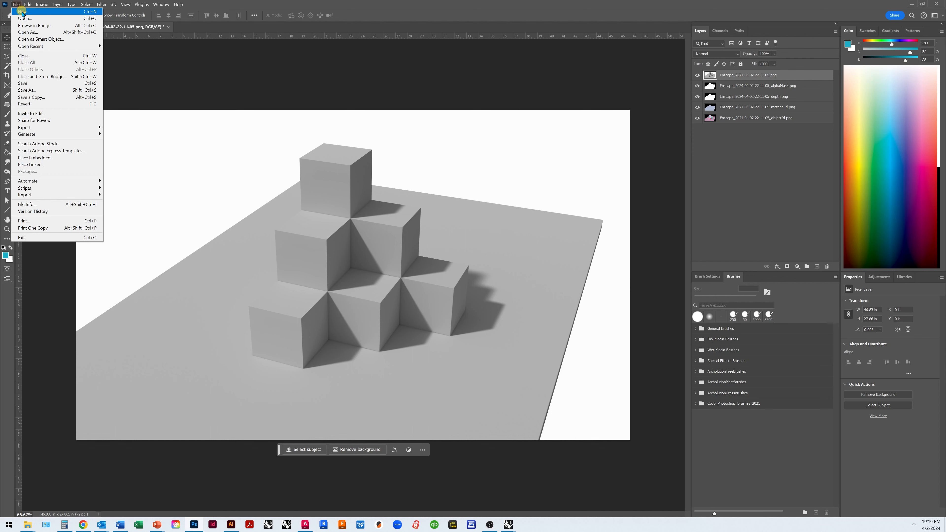
pyautogui.click(24, 19)
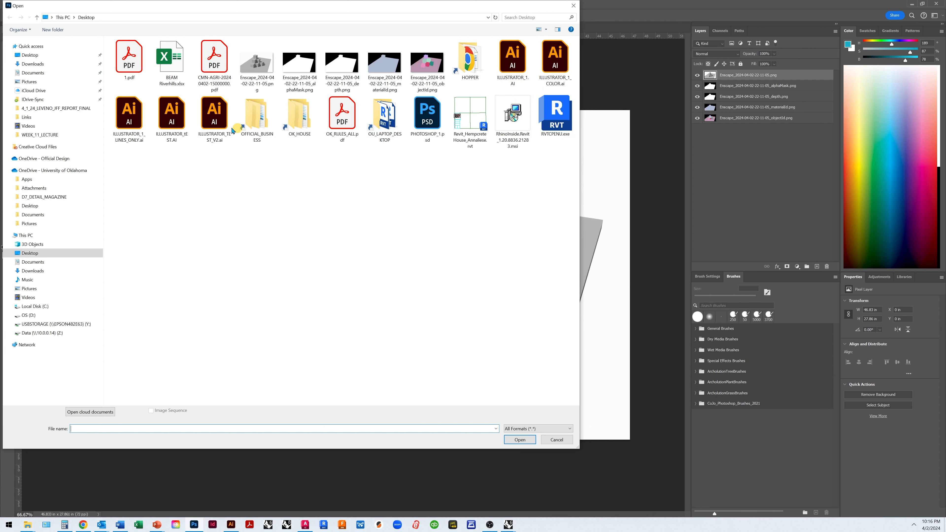
pyautogui.click(130, 126)
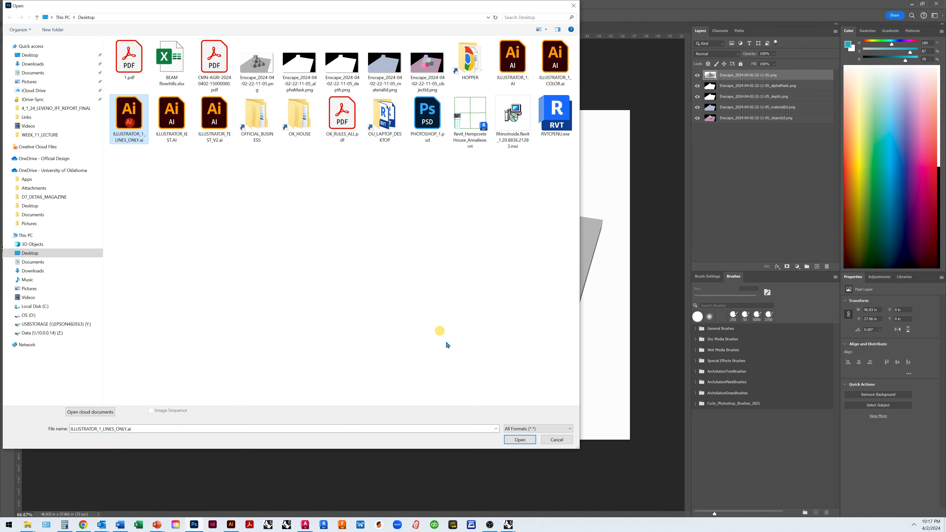
pyautogui.click(518, 440)
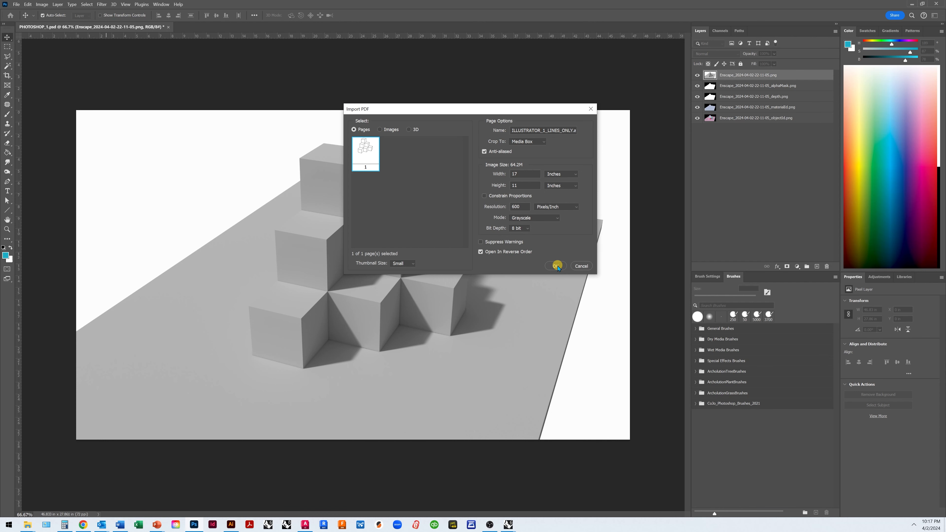
pyautogui.click(557, 266)
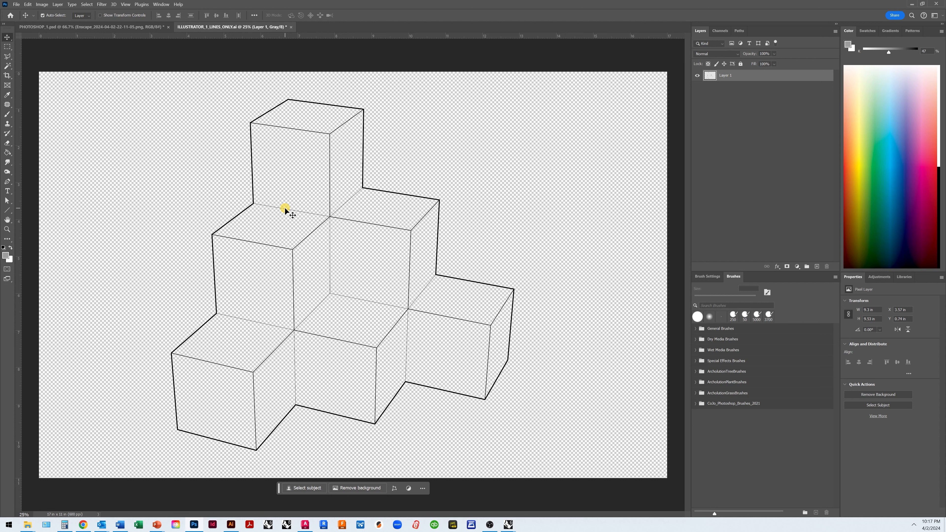
# Step: Reposition the cube line drawing near the middle of its canvas with the Move tool
pyautogui.click(7, 37)
pyautogui.moveTo(255, 171)
pyautogui.mouseDown()
pyautogui.moveTo(282, 162)
pyautogui.moveTo(339, 183)
pyautogui.moveTo(271, 160)
pyautogui.moveTo(209, 165)
pyautogui.mouseUp()
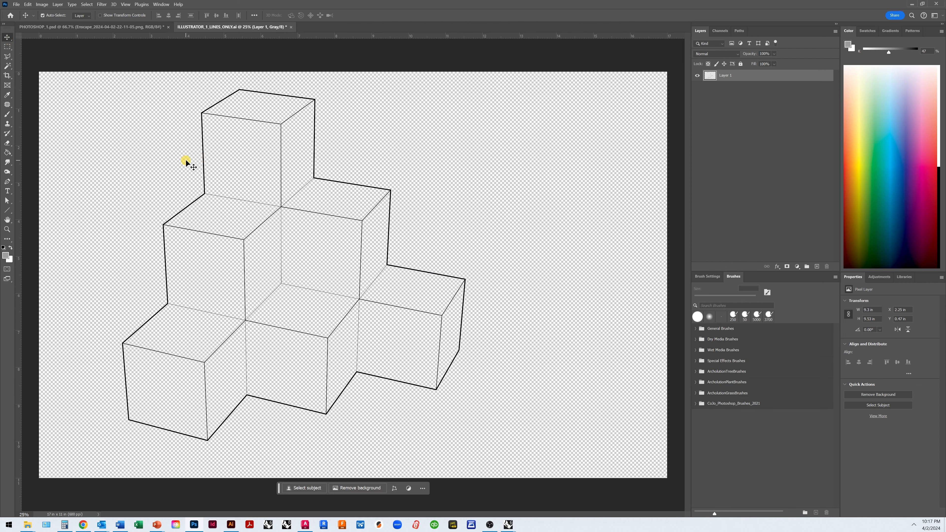
pyautogui.moveTo(201, 161)
pyautogui.mouseDown()
pyautogui.moveTo(266, 178)
pyautogui.moveTo(332, 178)
pyautogui.moveTo(232, 163)
pyautogui.mouseUp()
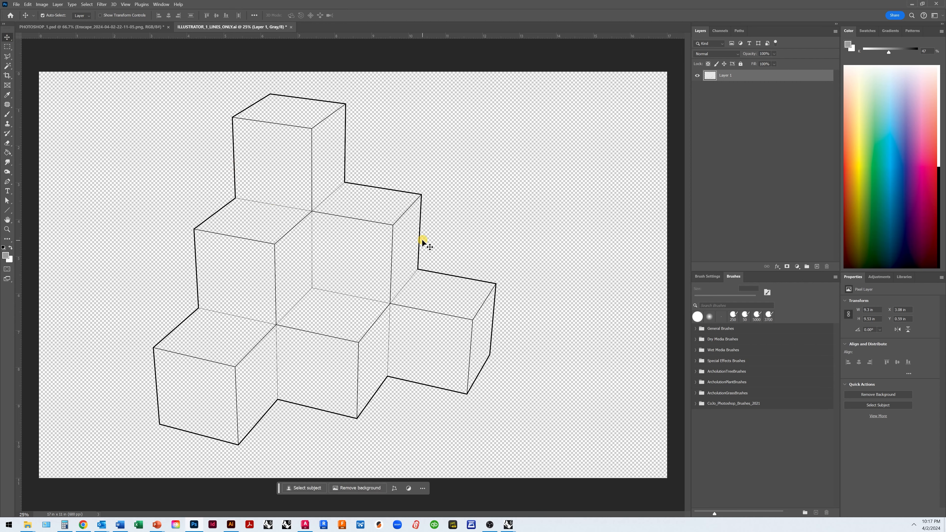
pyautogui.moveTo(459, 278); pyautogui.dragTo(483, 283)
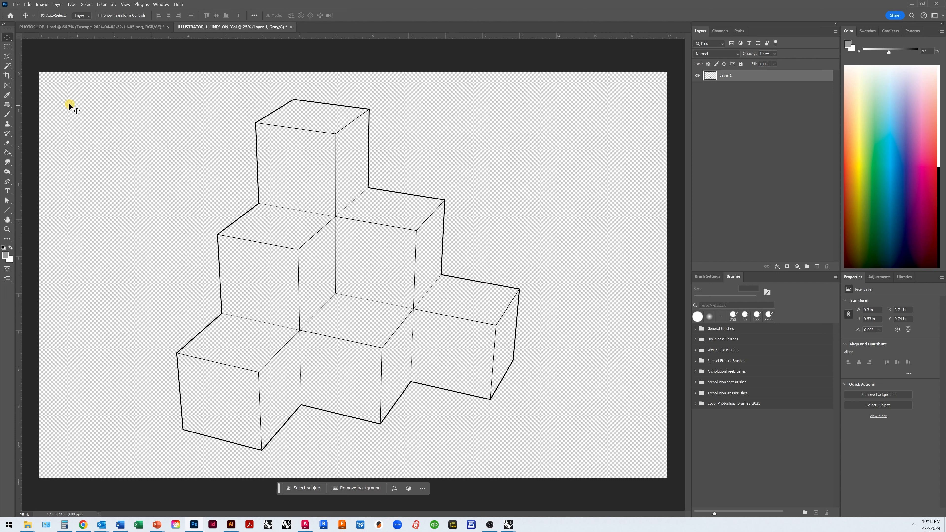
# Step: Copy the whole cube line drawing using a rectangular marquee selection of about 12.4 x 10.5 inches
pyautogui.click(8, 47)
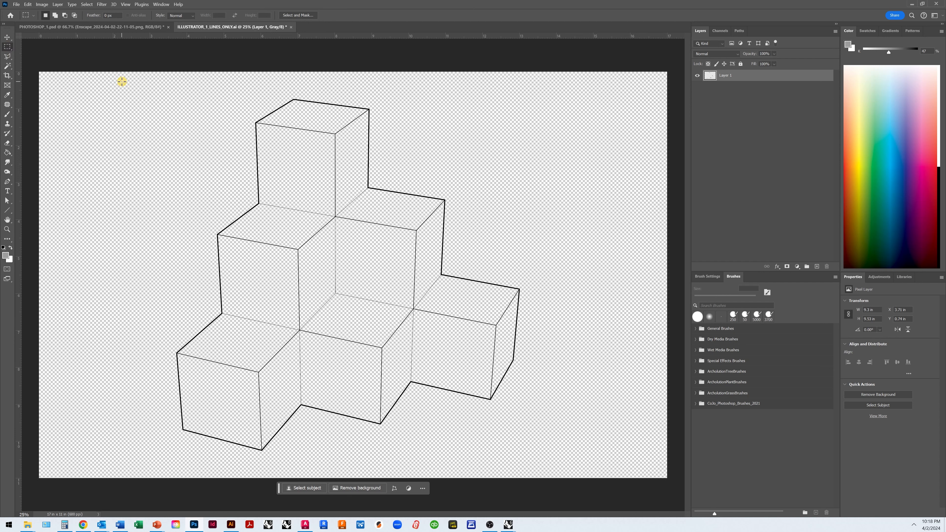
pyautogui.moveTo(122, 81); pyautogui.dragTo(580, 469)
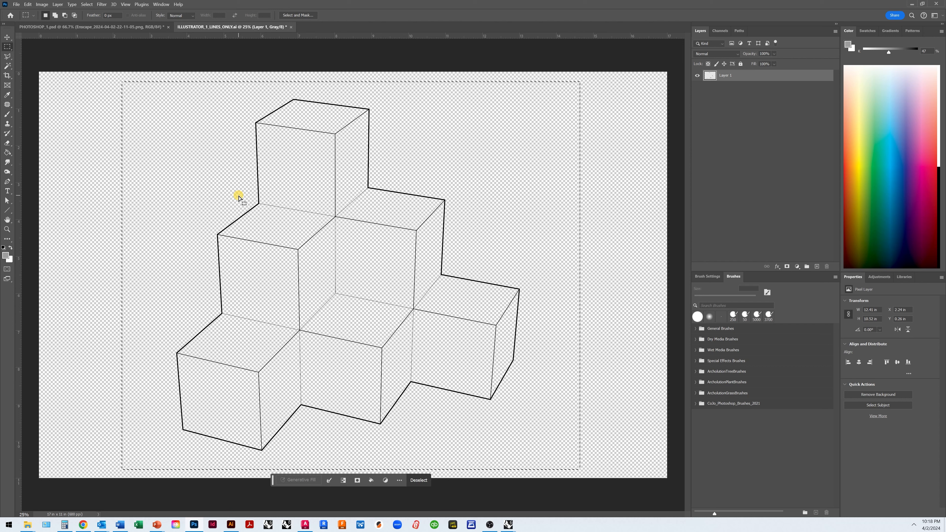
pyautogui.click(27, 4)
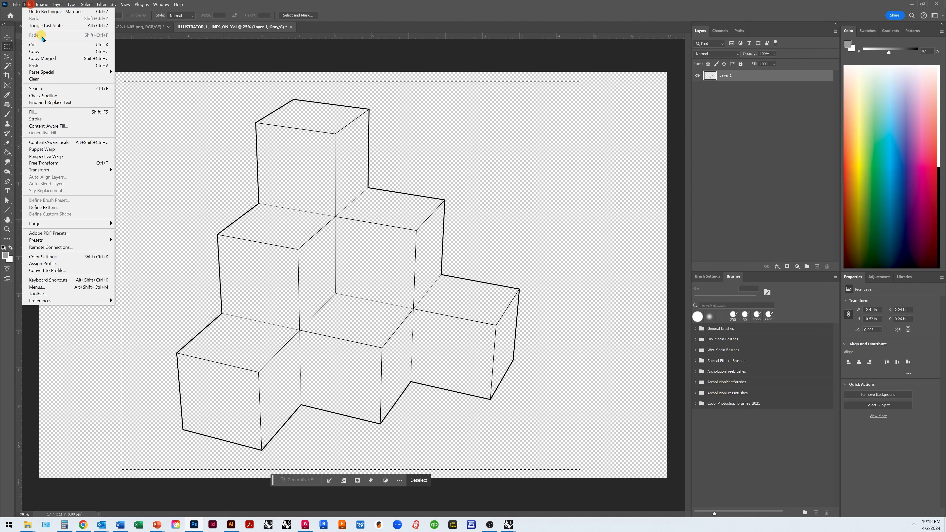
pyautogui.click(86, 51)
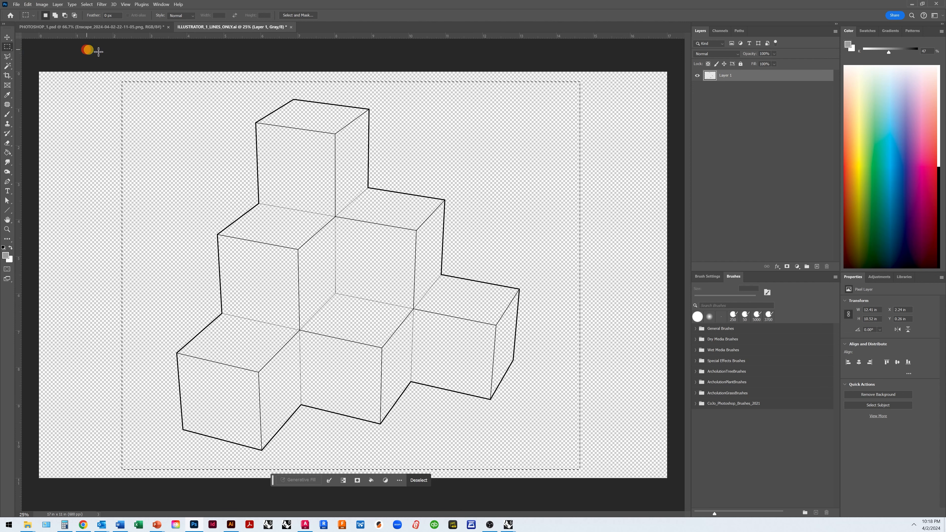
# Step: Paste the copied line drawing as a new layer above the base render in the PHOTOSHOP_1 document
pyautogui.click(132, 27)
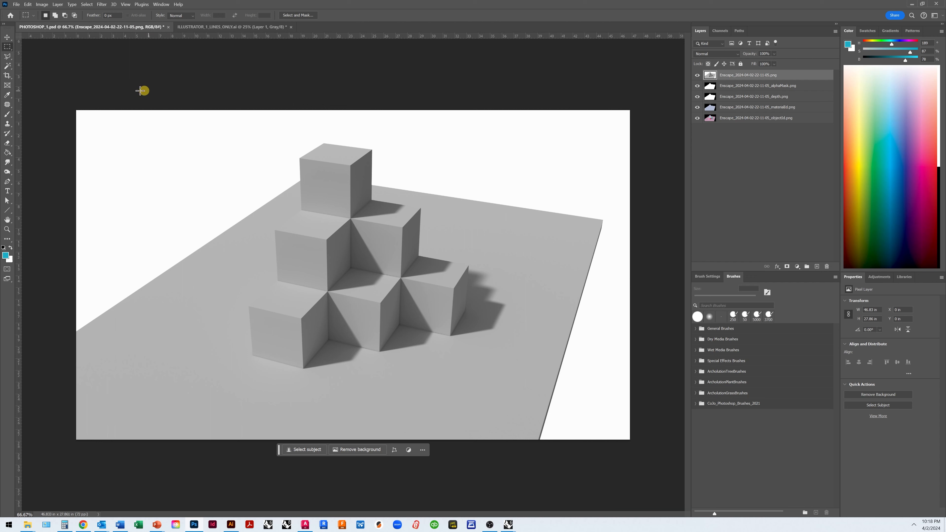
pyautogui.click(27, 5)
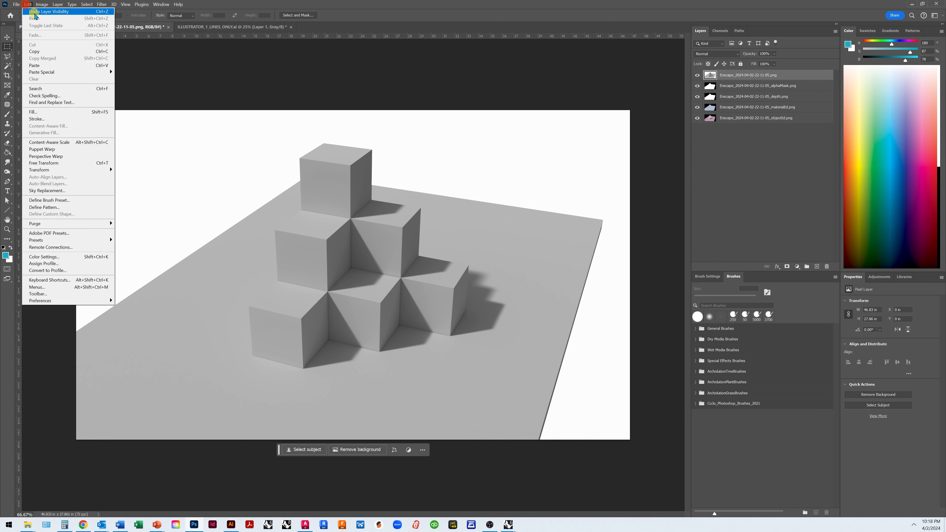
pyautogui.click(51, 66)
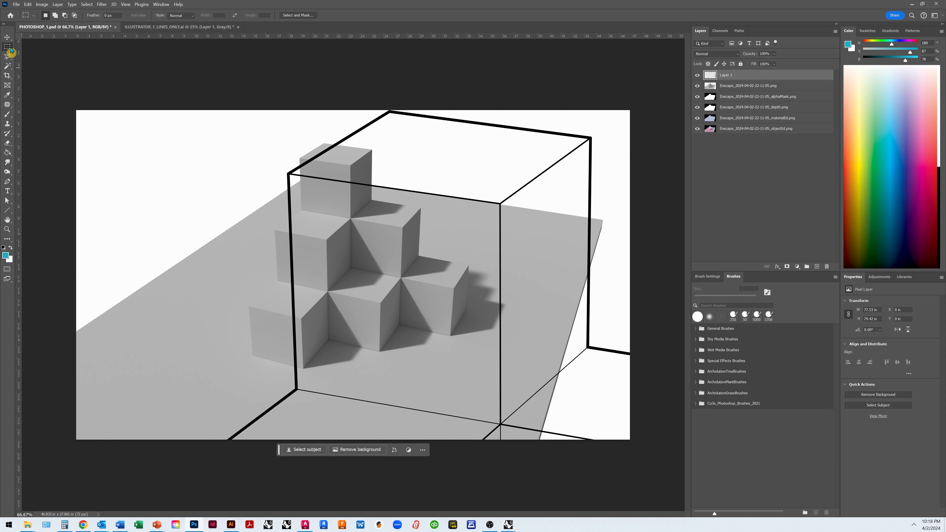
# Step: Scale the pasted line drawing layer down proportionally to about 29.77% and move it over the cubes in the render
pyautogui.click(27, 5)
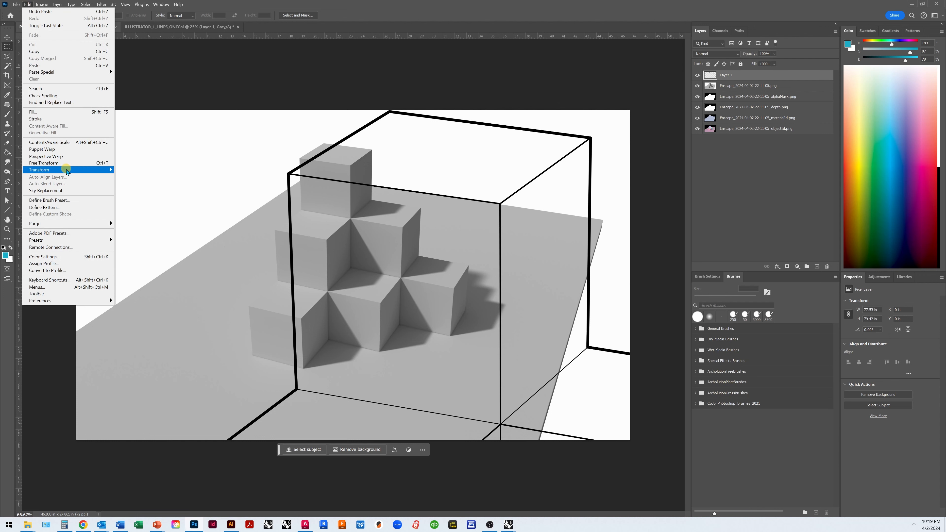
pyautogui.moveTo(64, 171)
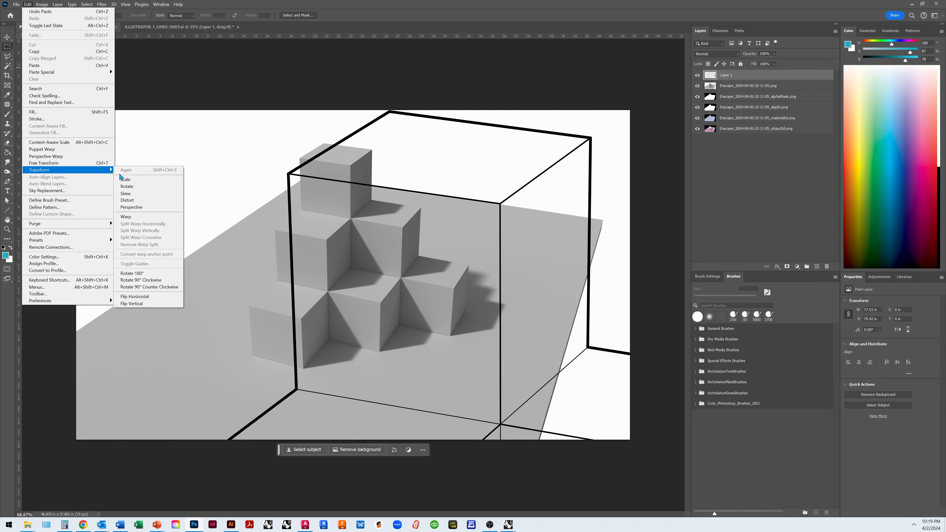
pyautogui.click(148, 181)
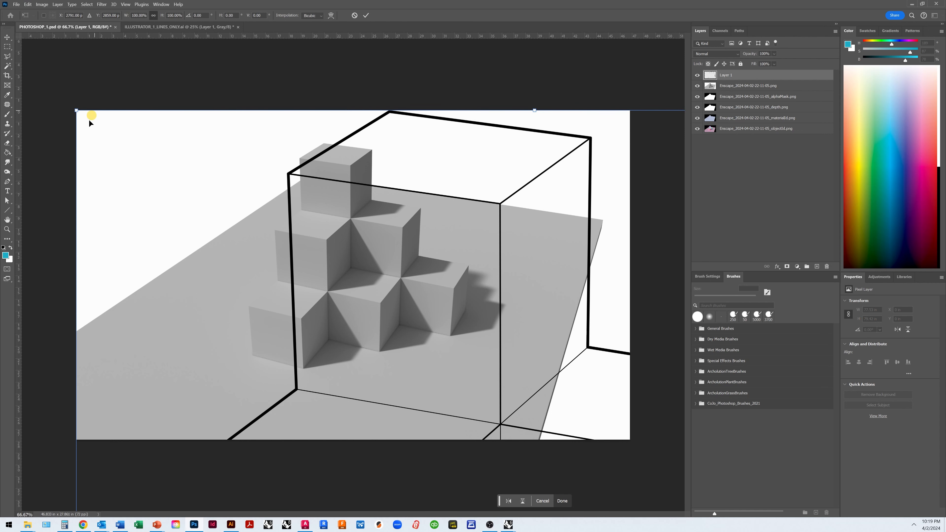
pyautogui.hotkey('ctrl', '-')
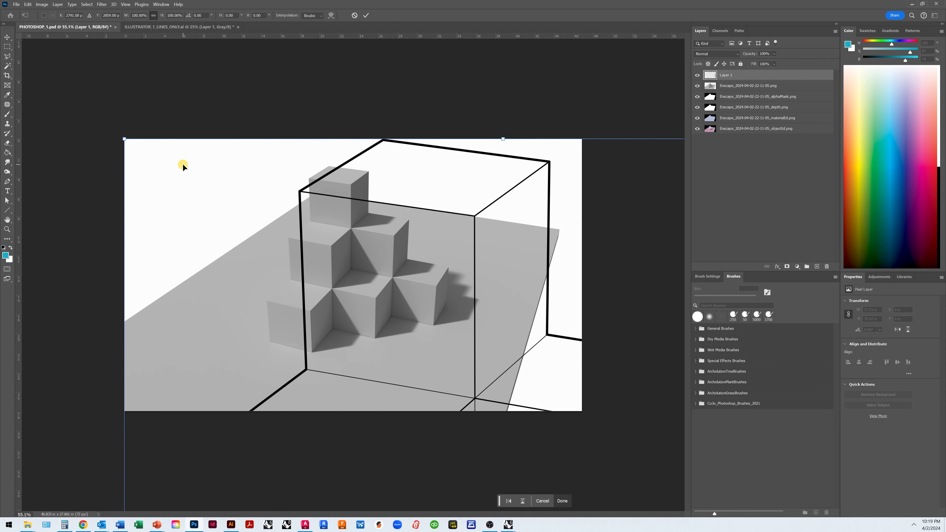
pyautogui.hotkey('ctrl', '-')
pyautogui.hotkey('ctrl', '-')
pyautogui.scroll(-8, 183, 166)
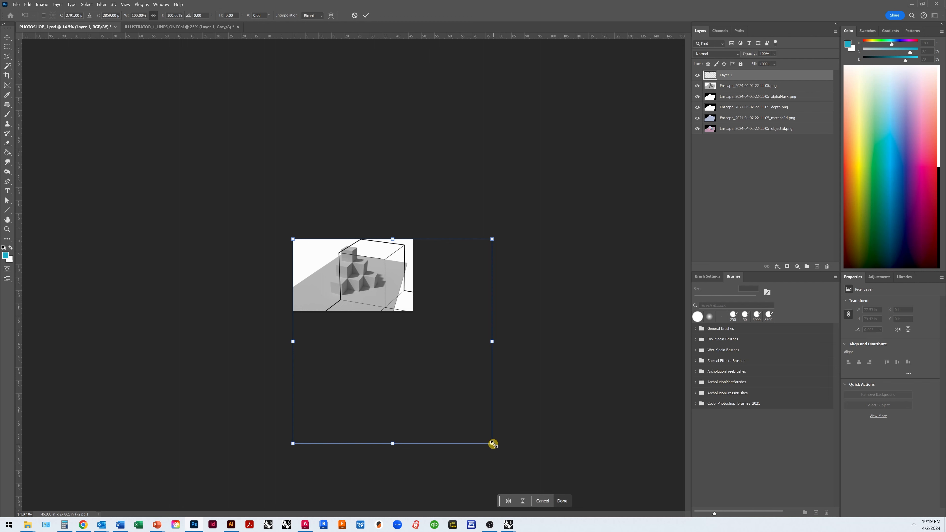
pyautogui.moveTo(493, 444); pyautogui.dragTo(379, 270)
pyautogui.moveTo(324, 281); pyautogui.dragTo(354, 287)
# Step: Scale the line drawing further down to about 24.69%, roughly matching its outline to the rendered cube stack
pyautogui.scroll(5, 355, 289)
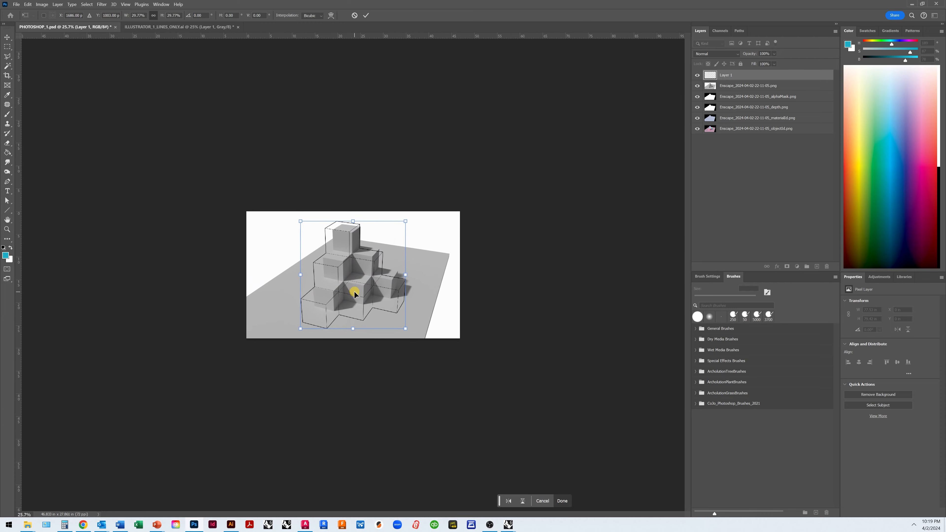
pyautogui.scroll(2, 304, 285)
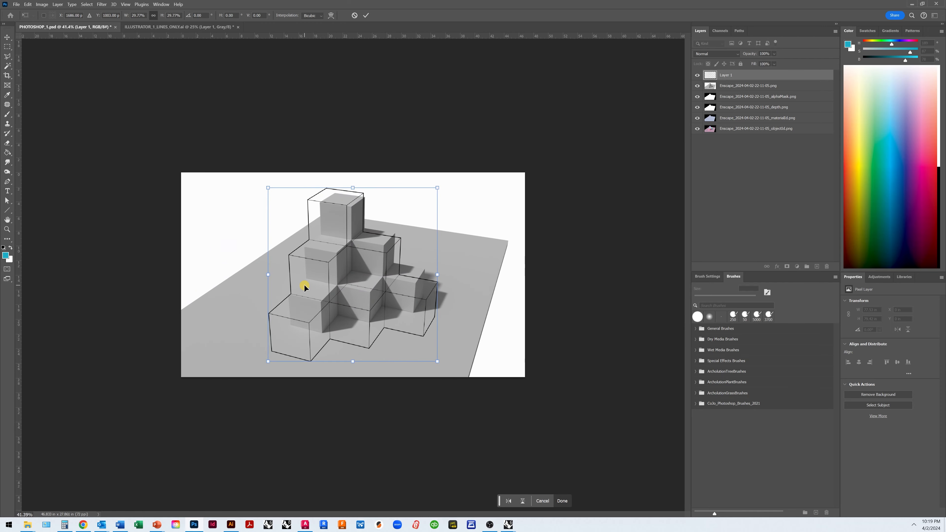
pyautogui.scroll(1, 304, 285)
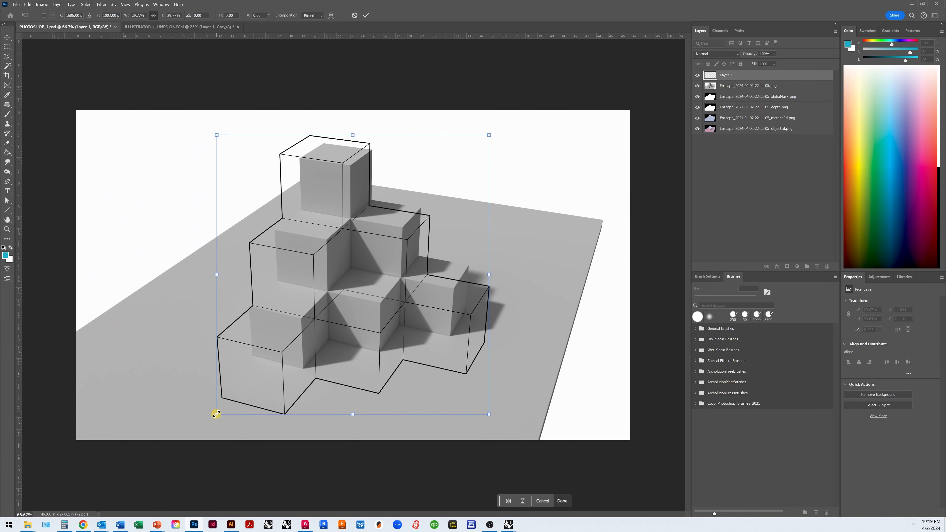
pyautogui.moveTo(215, 413); pyautogui.dragTo(248, 389)
pyautogui.moveTo(344, 378); pyautogui.dragTo(348, 367)
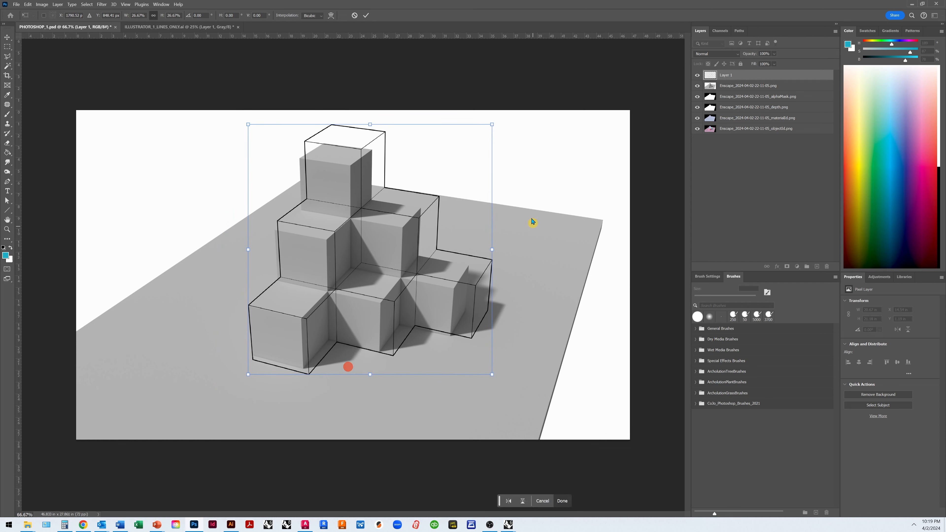
pyautogui.moveTo(494, 122); pyautogui.dragTo(471, 136)
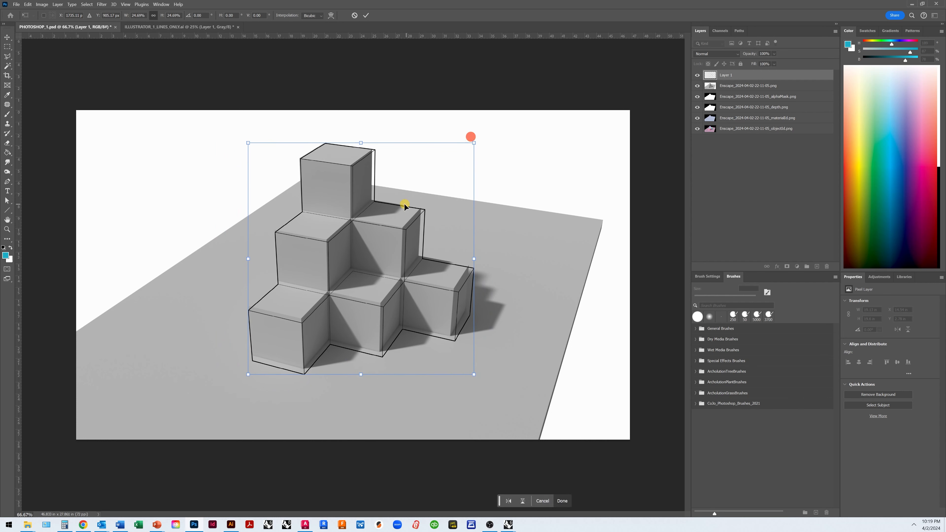
# Step: Fine-tune the line drawing's scale to about 24.02%, nudge it onto the rendered cube edges, and apply the transformation
pyautogui.moveTo(403, 207); pyautogui.dragTo(403, 206)
pyautogui.moveTo(472, 375); pyautogui.dragTo(468, 369)
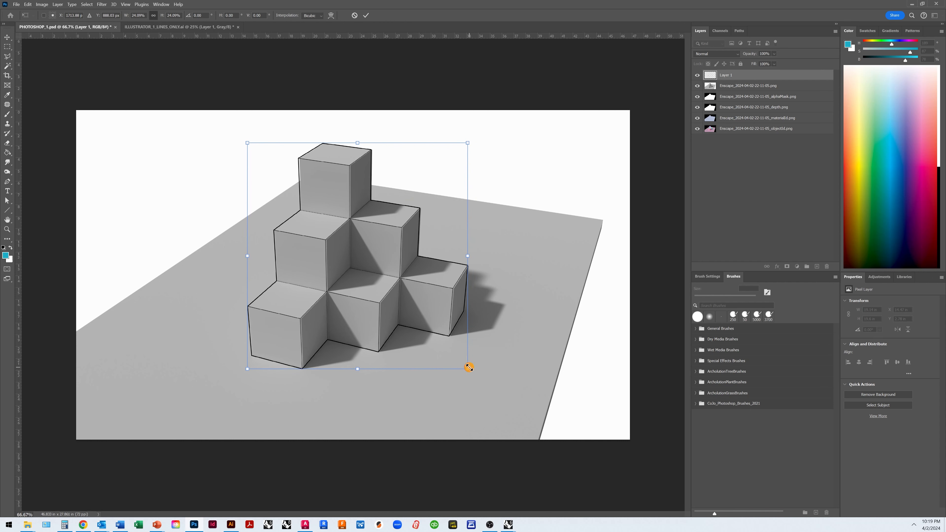
pyautogui.moveTo(455, 327); pyautogui.dragTo(455, 327)
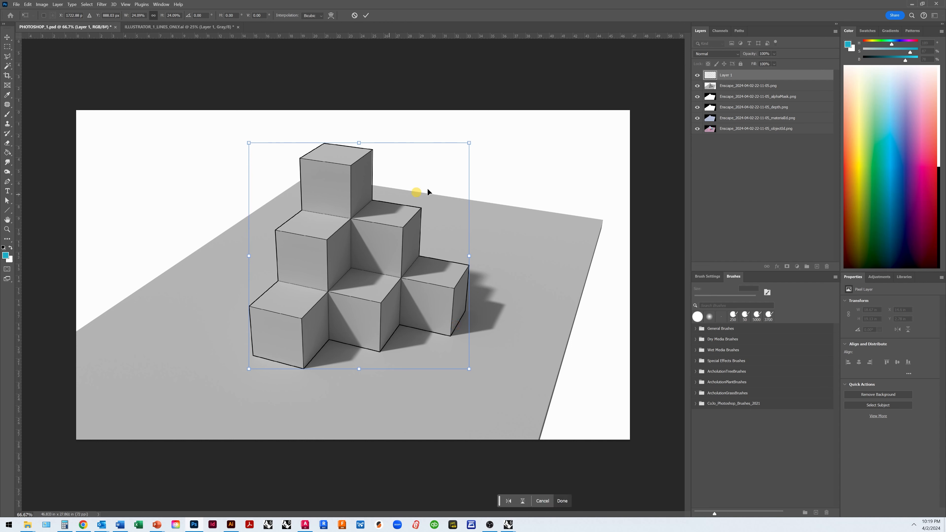
pyautogui.moveTo(469, 142); pyautogui.dragTo(468, 144)
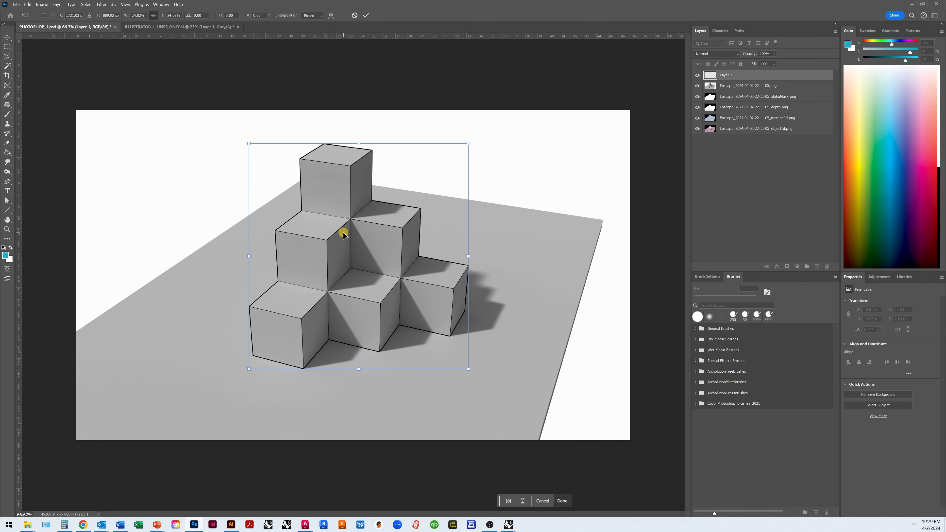
pyautogui.press('Up')
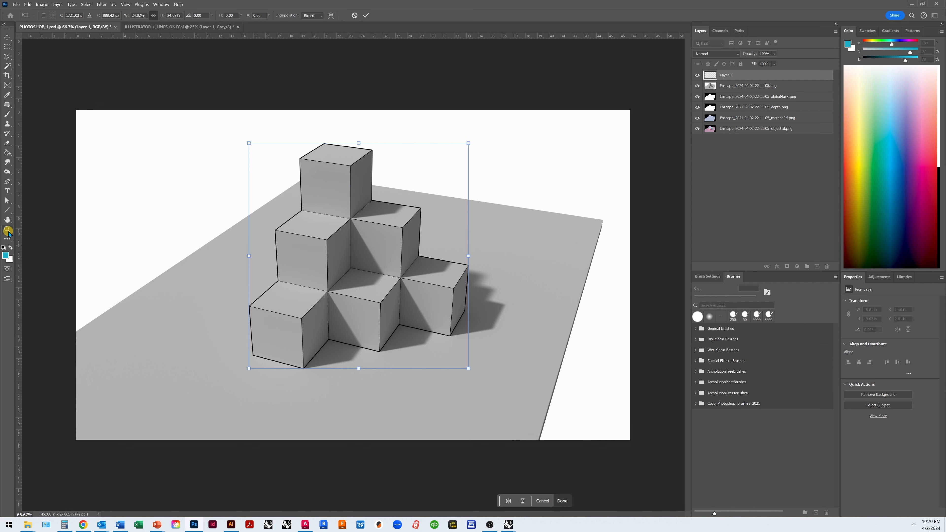
pyautogui.scroll(15, 321, 303)
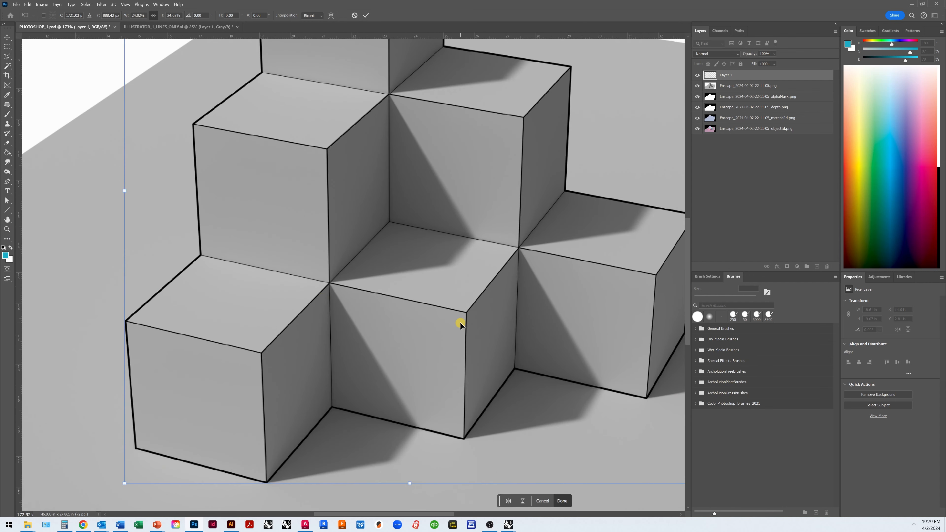
pyautogui.scroll(-13, 412, 238)
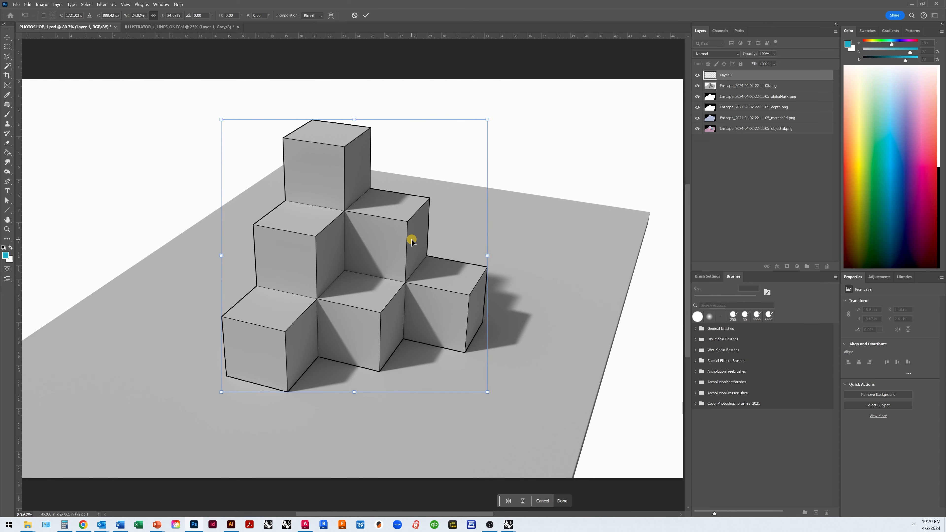
pyautogui.press('Return')
pyautogui.press('m')
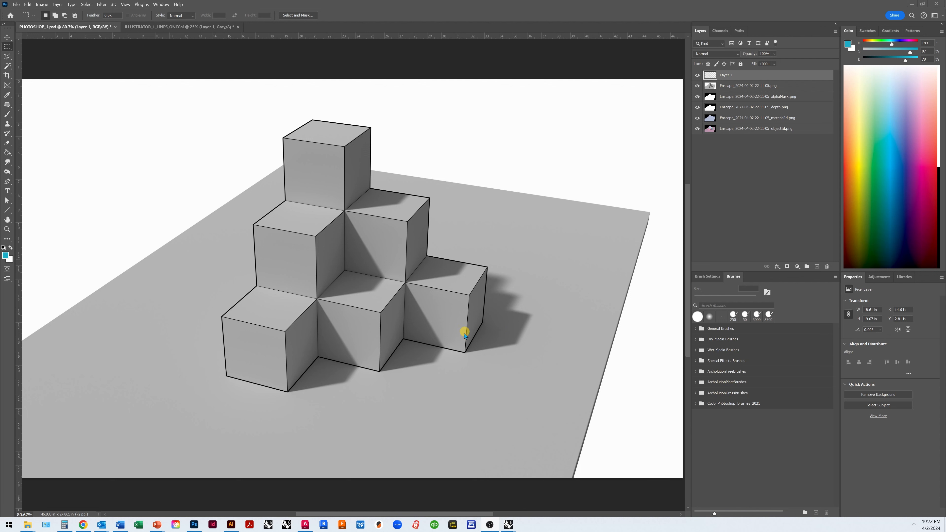
# Step: Save the changes to PHOTOSHOP_1.psd and dismiss the IDrive backup notification
pyautogui.click(17, 5)
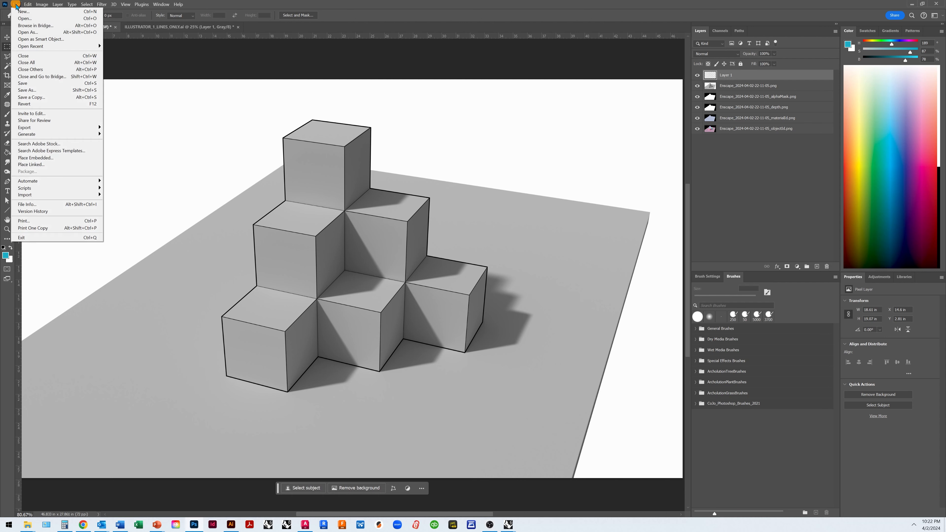
pyautogui.click(31, 83)
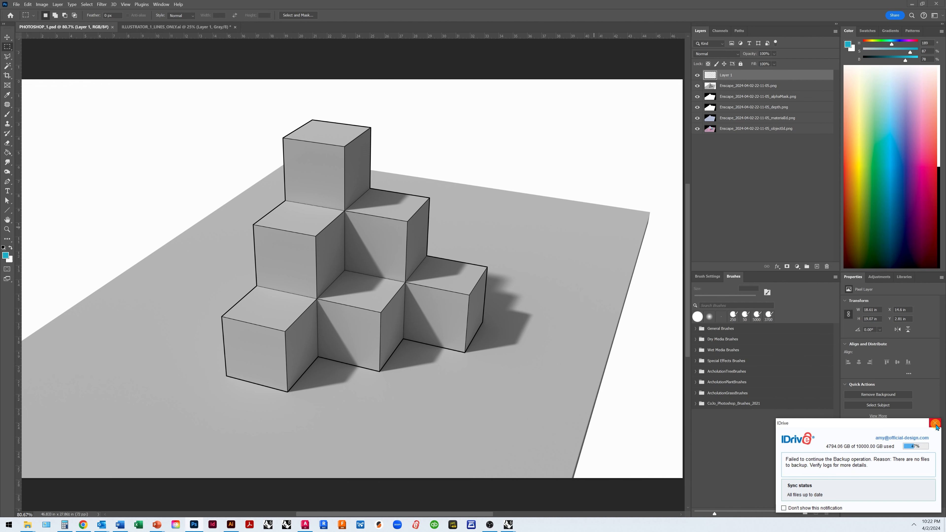
pyautogui.click(935, 424)
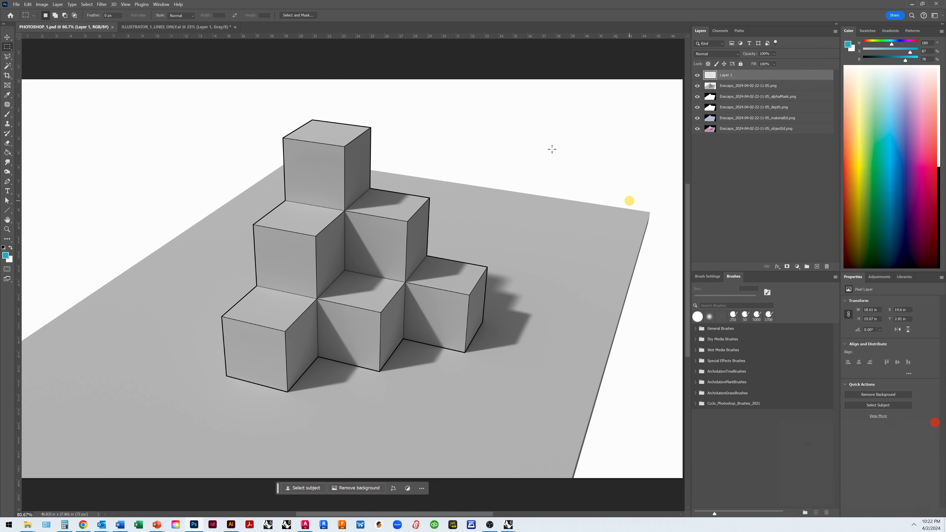
# Step: Save a copy of the document to the Desktop as a JPEG at quality 12 (Maximum) with the Baseline ("Standard") format
pyautogui.click(18, 5)
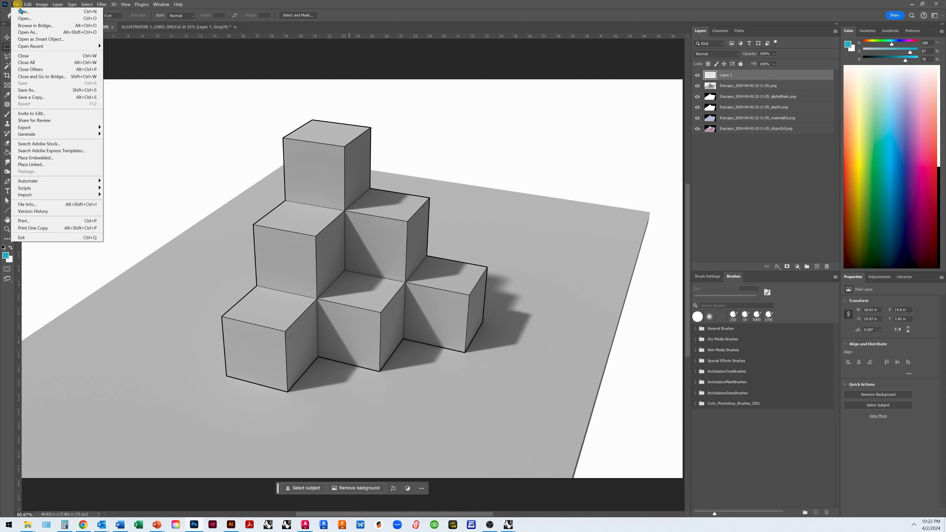
pyautogui.click(69, 97)
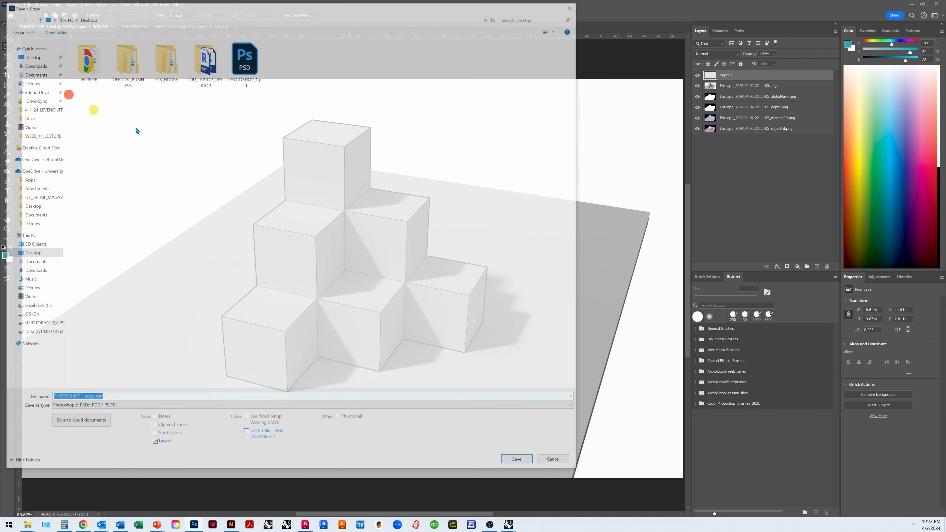
pyautogui.click(116, 408)
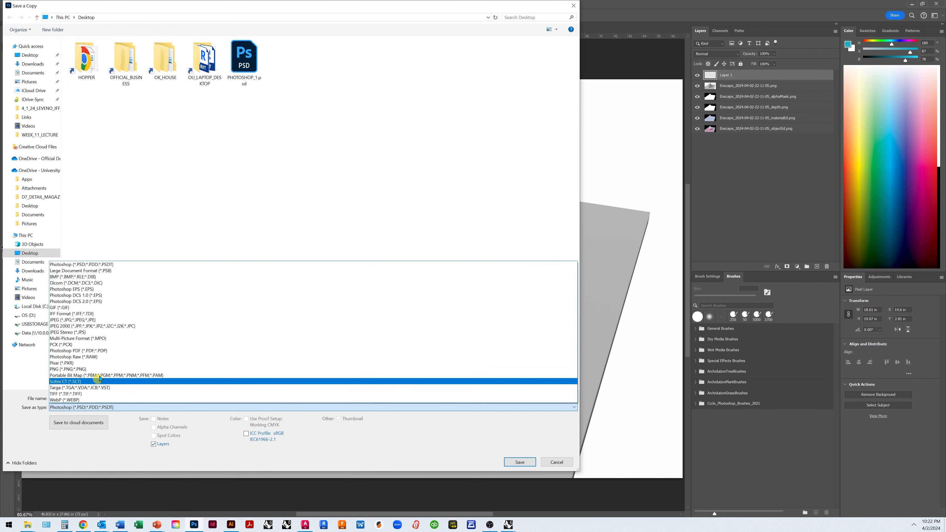
pyautogui.click(84, 320)
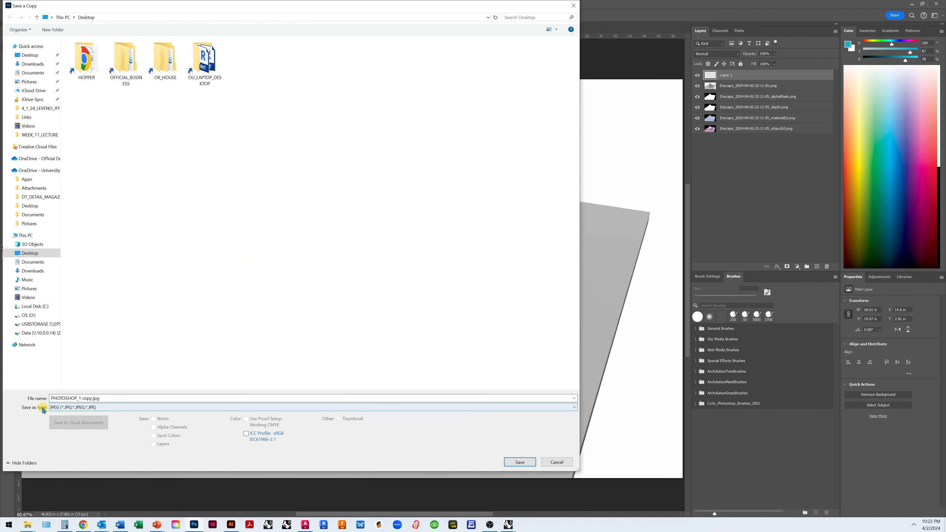
pyautogui.click(91, 399)
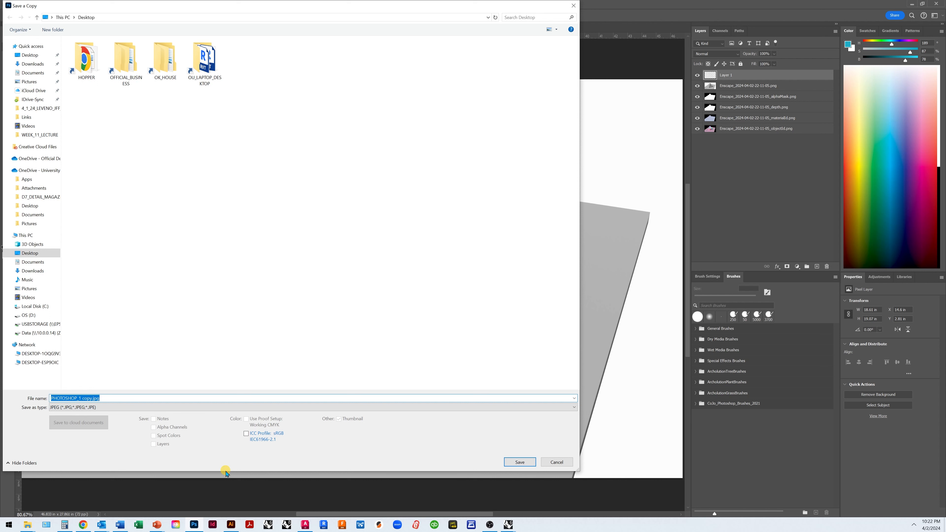
pyautogui.press('Home')
pyautogui.press('Return')
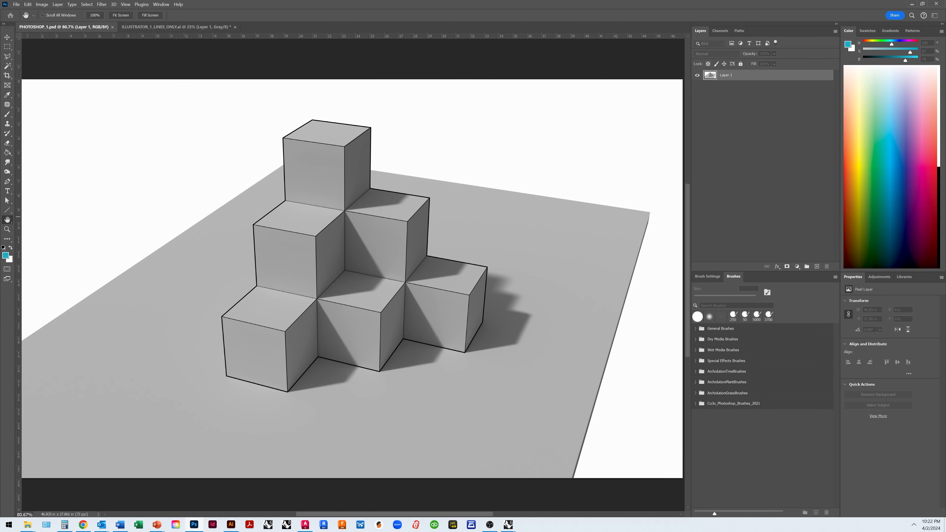
pyautogui.moveTo(652, 144); pyautogui.dragTo(328, 173)
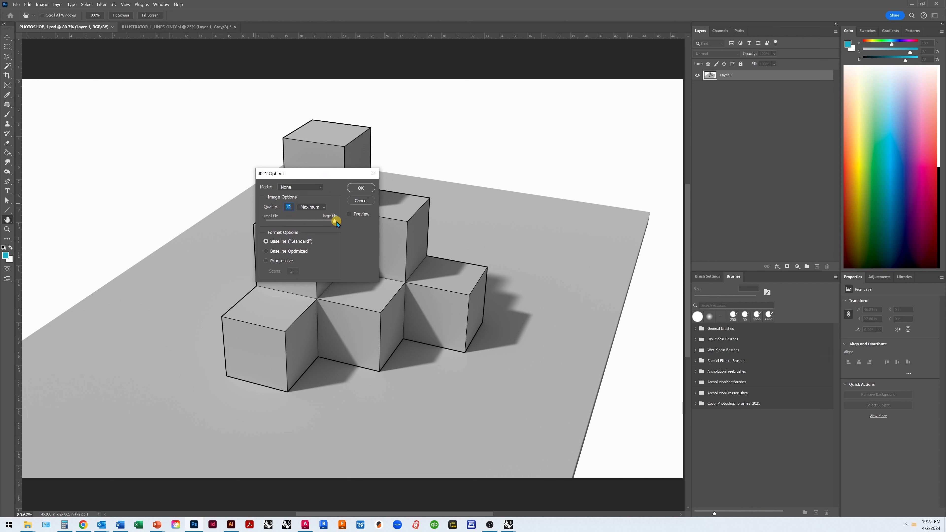
pyautogui.click(361, 188)
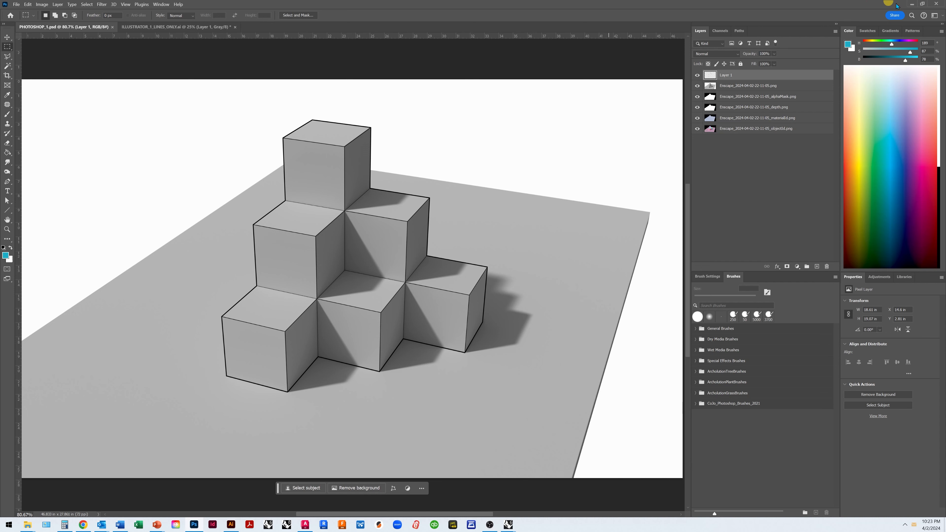
# Step: Clear the desktop by minimizing the open design applications and closing the file window, the calculator and the reminder
pyautogui.click(911, 4)
pyautogui.click(911, 5)
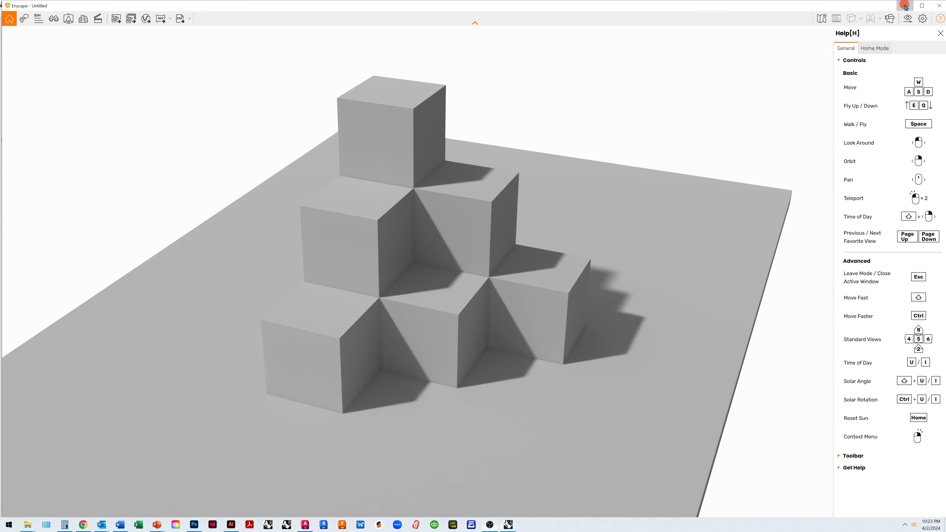
pyautogui.click(904, 6)
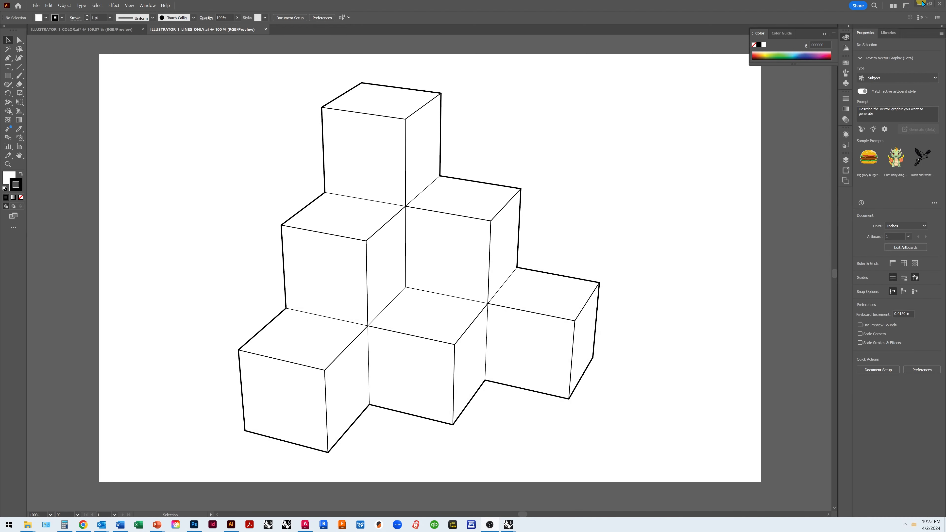
pyautogui.click(920, 5)
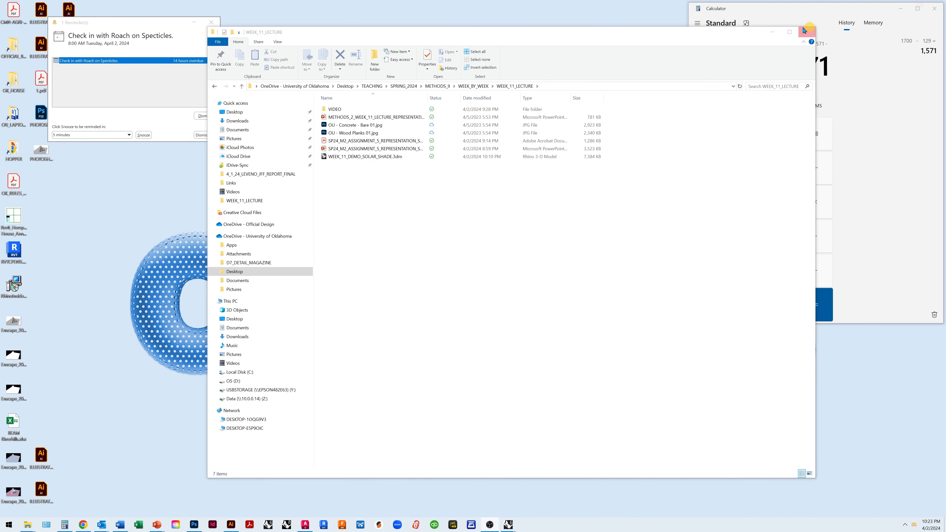
pyautogui.click(805, 31)
pyautogui.click(900, 10)
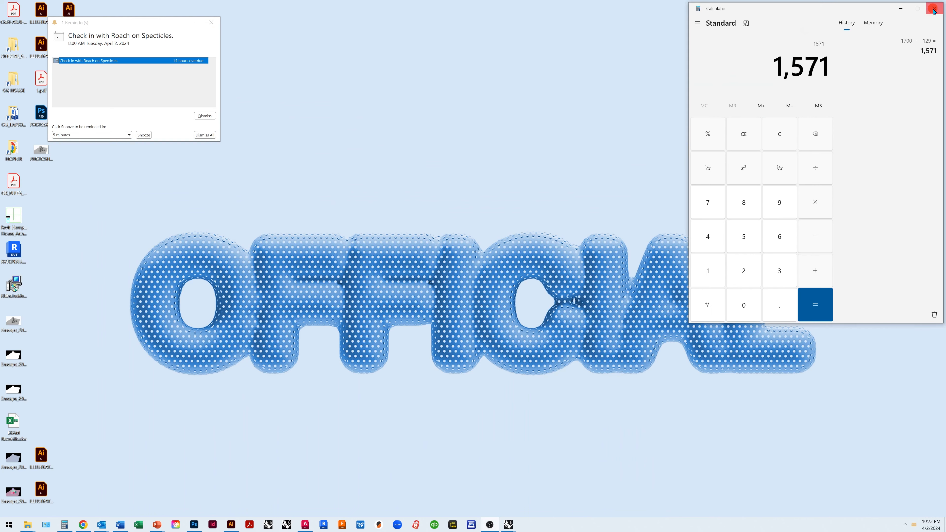
pyautogui.click(210, 23)
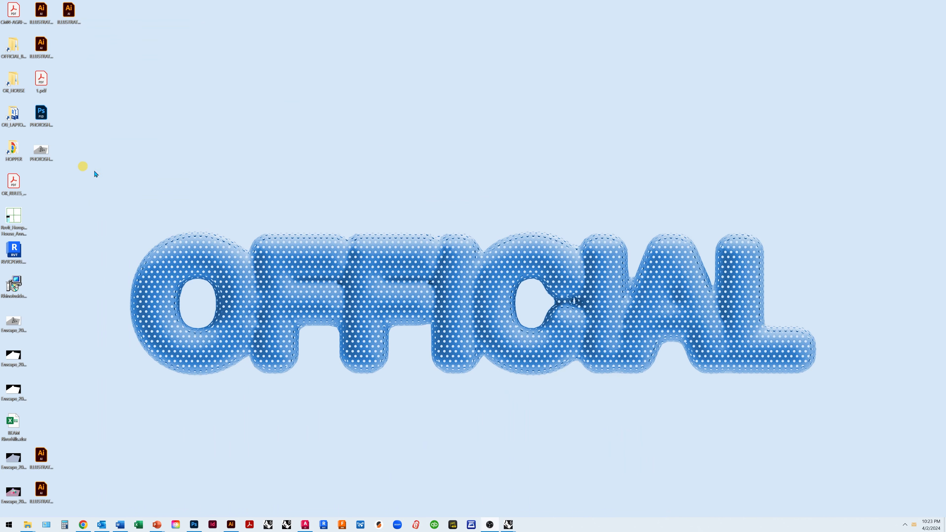
# Step: Open the exported JPEG copy from the Desktop in an alternative viewing application
pyautogui.click(38, 153)
pyautogui.rightClick(38, 151)
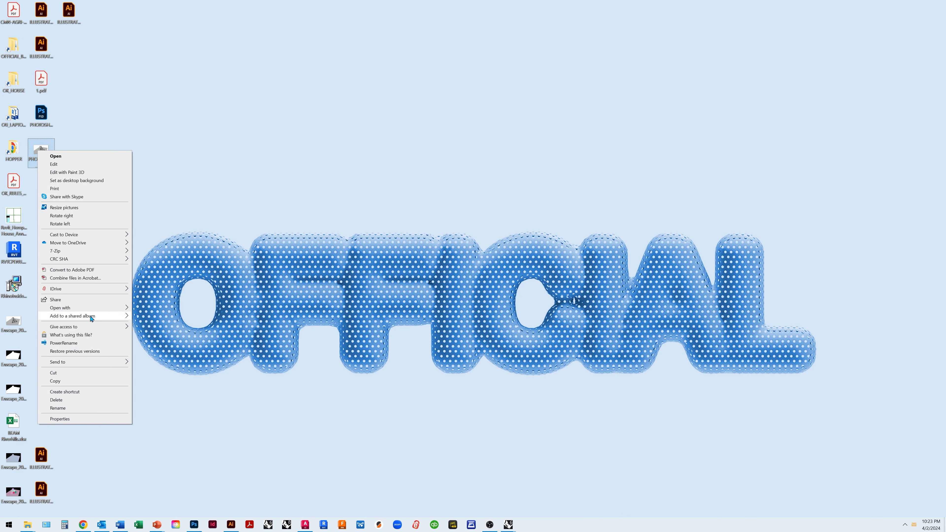
pyautogui.click(94, 309)
pyautogui.click(152, 349)
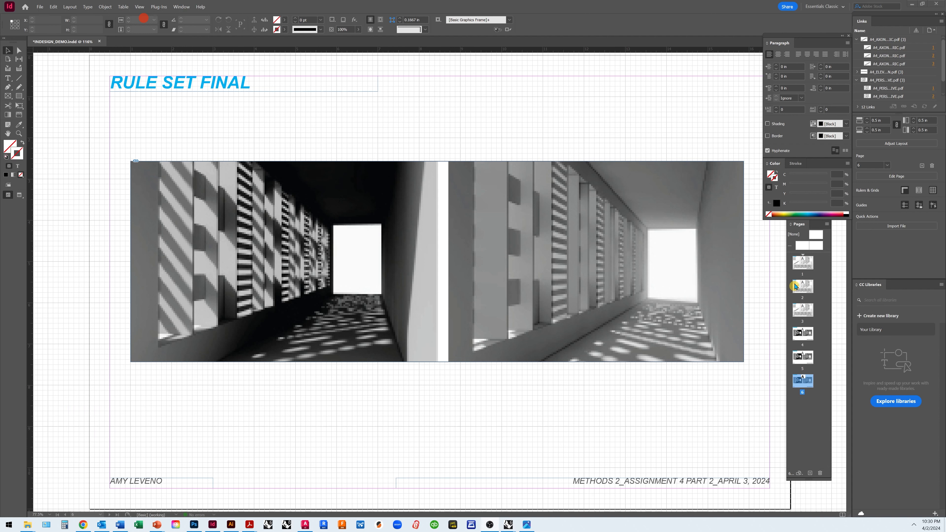
# Step: In the InDesign document, look through the pages and duplicate page 6, the last RULE SET FINAL page
pyautogui.doubleClick(804, 262)
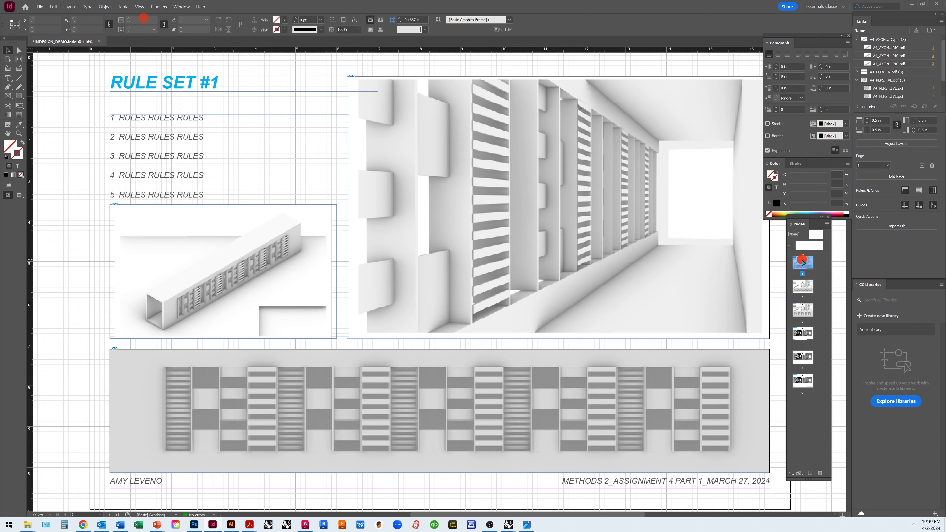
pyautogui.doubleClick(808, 286)
pyautogui.doubleClick(809, 310)
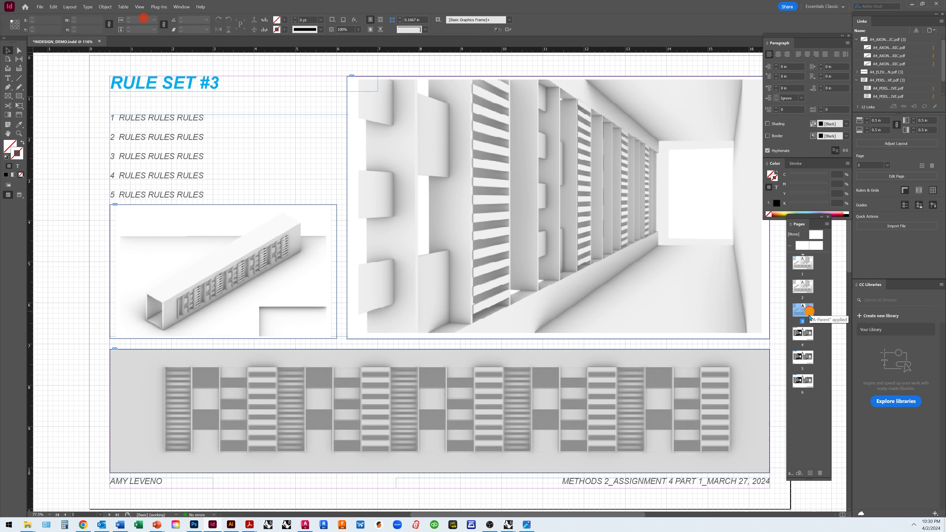
pyautogui.doubleClick(803, 335)
pyautogui.doubleClick(803, 357)
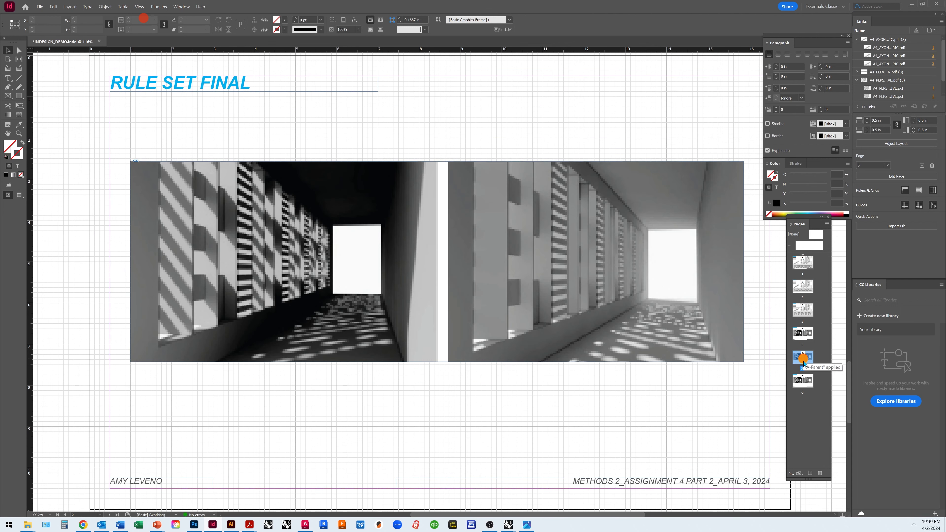
pyautogui.doubleClick(804, 380)
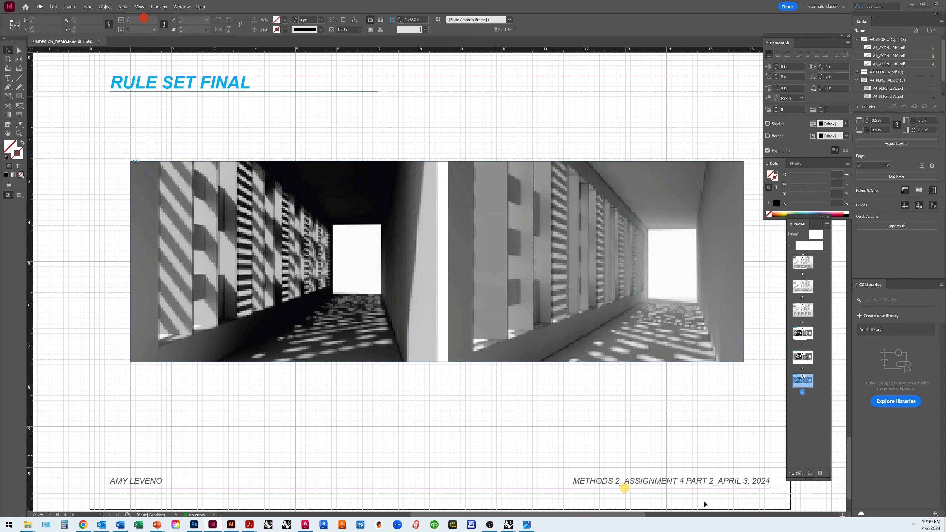
pyautogui.rightClick(798, 382)
pyautogui.click(819, 401)
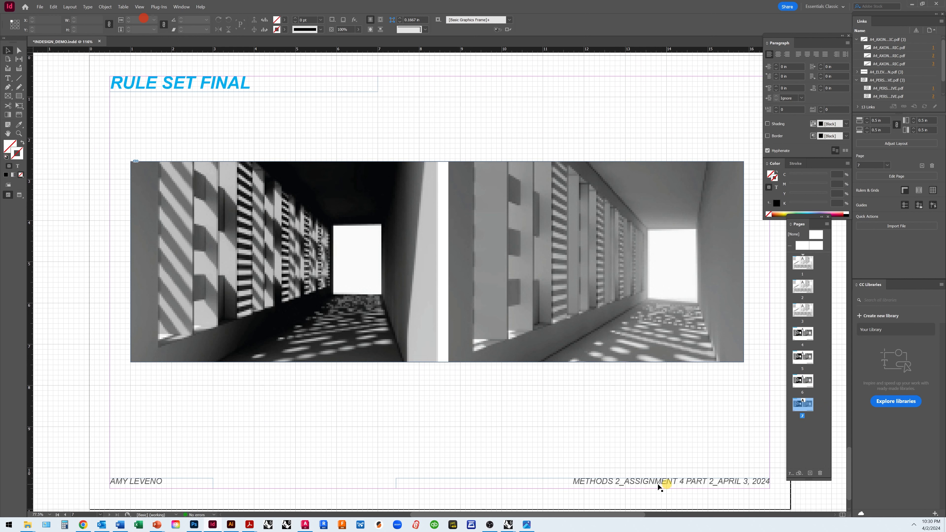
# Step: Change the new page's footer text to METHODS 2_ASSIGNMENT 5 PART 1_APRIL 10, 2024
pyautogui.doubleClick(673, 481)
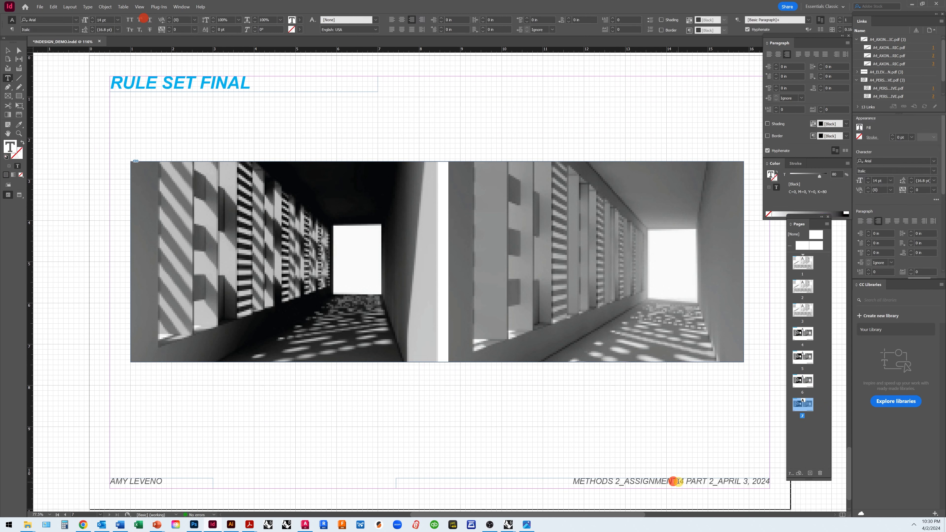
pyautogui.click(684, 481)
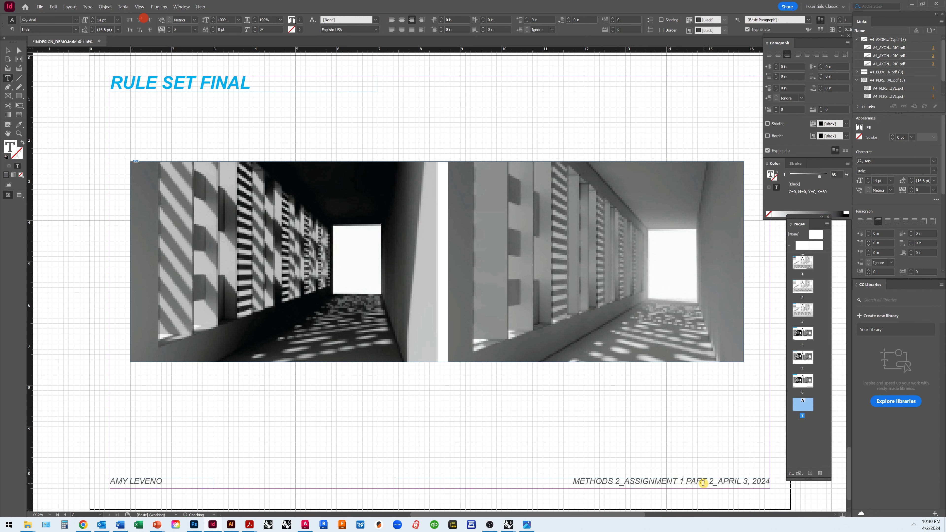
pyautogui.press('BackSpace')
pyautogui.write('5')
pyautogui.click(711, 481)
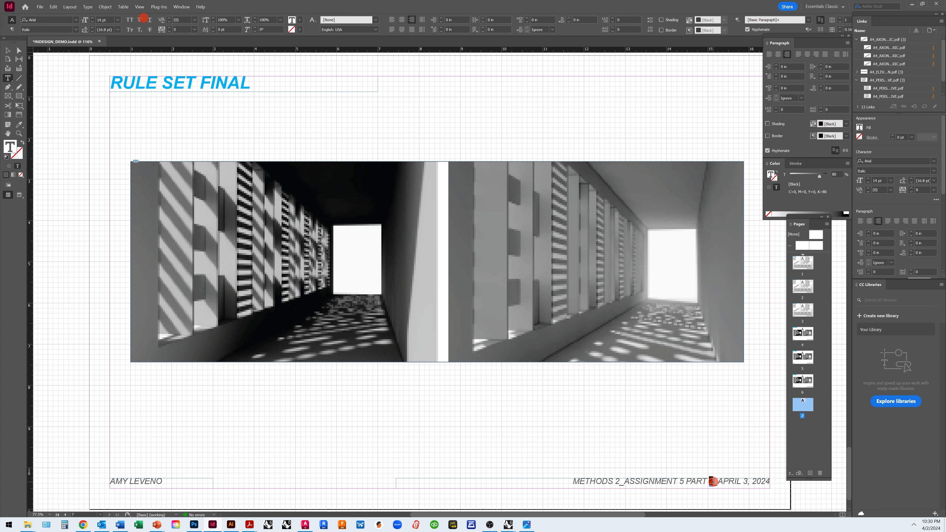
pyautogui.click(745, 482)
pyautogui.write('0')
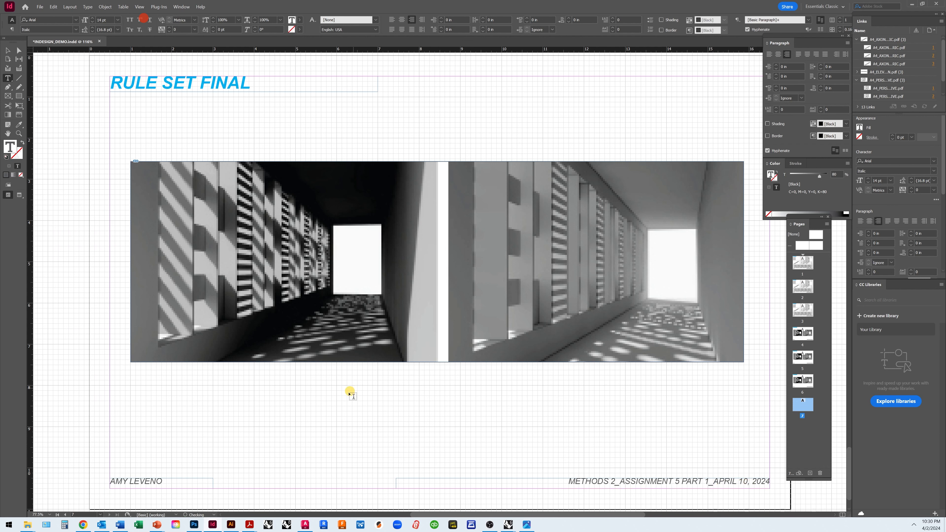
# Step: Delete the corridor render image from its frame on page 7, keeping the empty frame
pyautogui.click(18, 50)
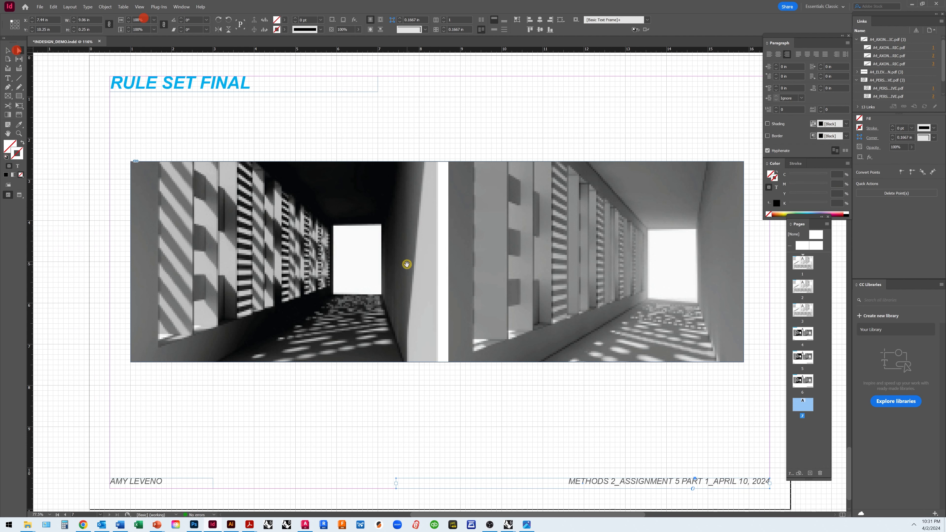
pyautogui.click(407, 264)
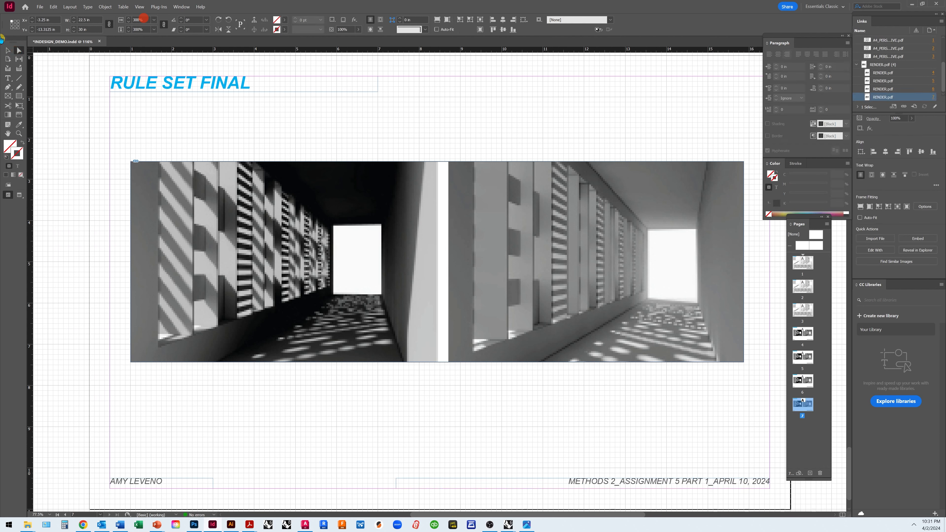
pyautogui.press('Delete')
# Step: Place PHOTOSHOP_1.jpg from the Desktop into the empty image frame
pyautogui.click(327, 264)
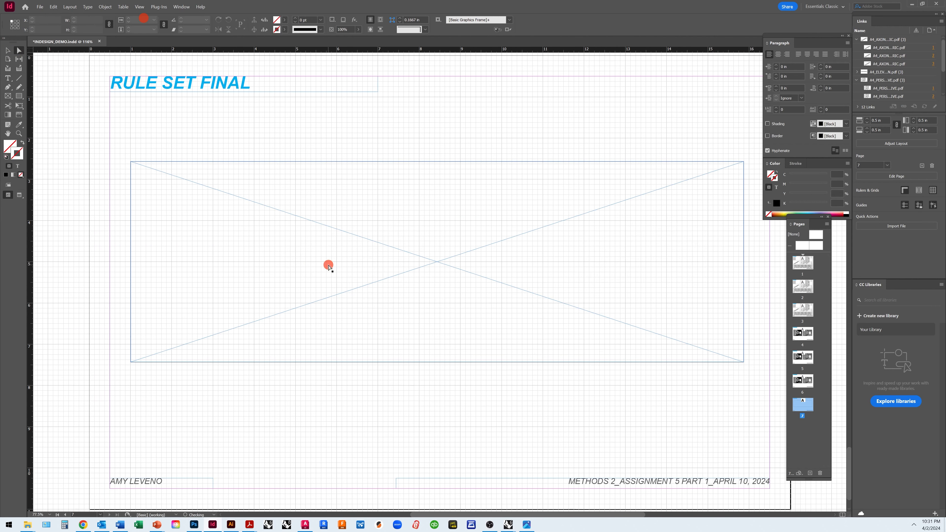
pyautogui.click(39, 6)
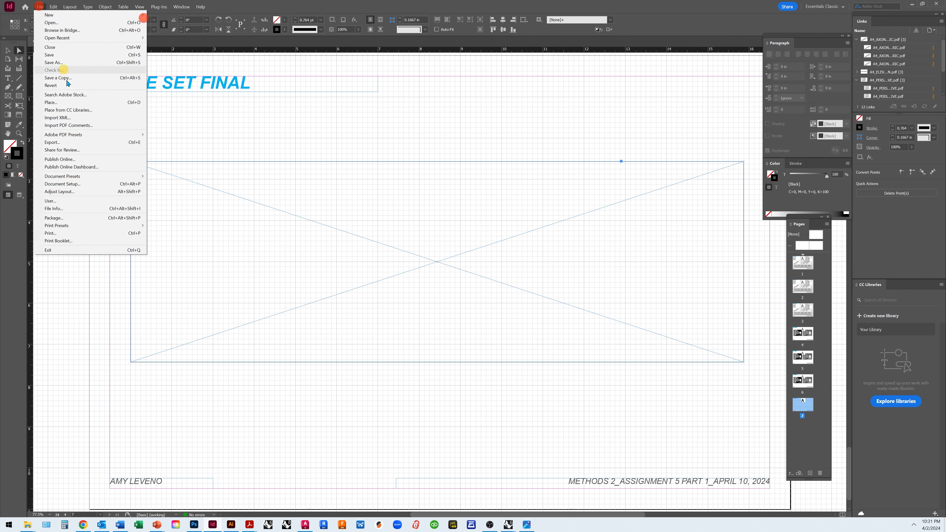
pyautogui.click(65, 102)
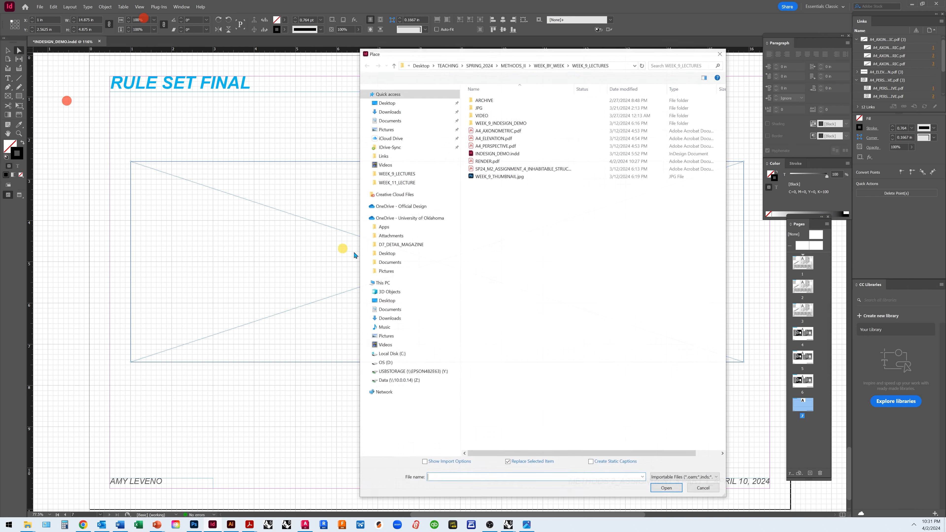
pyautogui.click(389, 102)
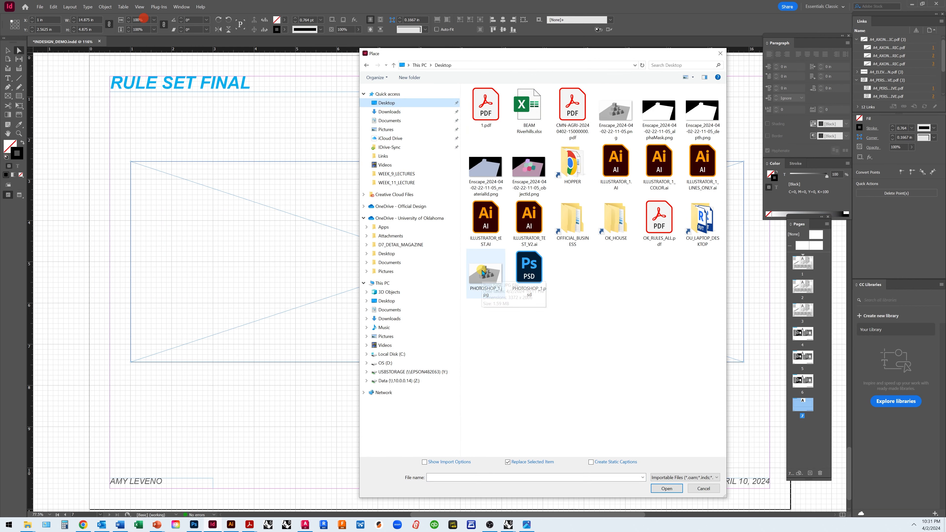
pyautogui.click(484, 273)
pyautogui.click(663, 488)
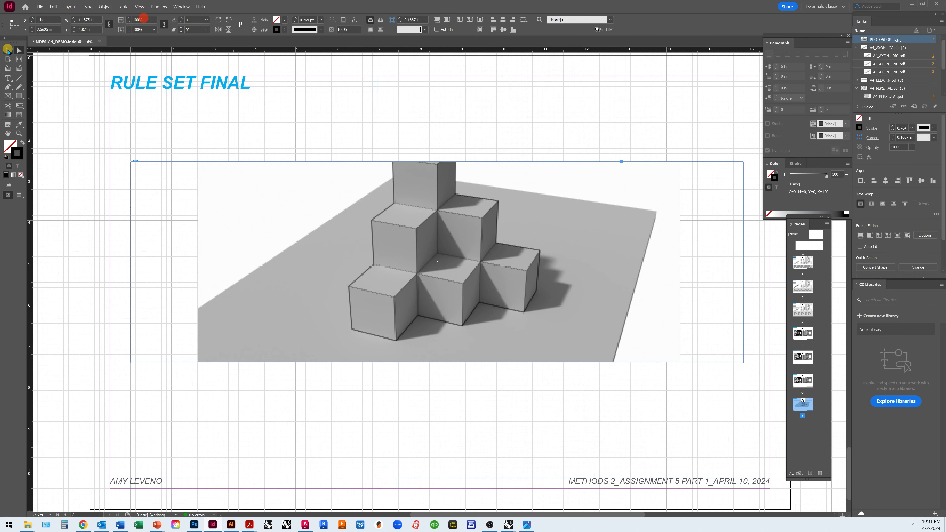
# Step: Enlarge the image frame to about 16 by 7.3 in, spanning the page between the side margins
pyautogui.click(7, 50)
pyautogui.moveTo(463, 280); pyautogui.dragTo(462, 280)
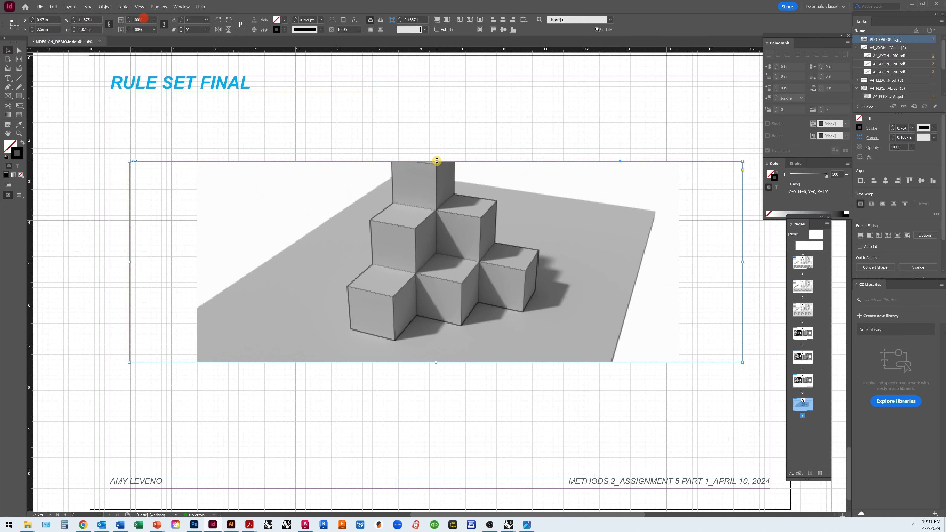
pyautogui.moveTo(436, 160); pyautogui.dragTo(443, 120)
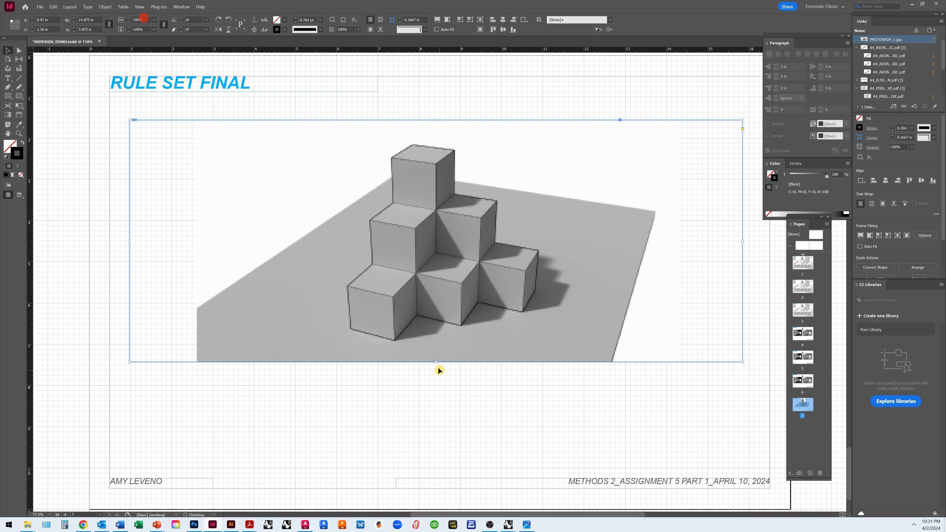
pyautogui.moveTo(435, 362); pyautogui.dragTo(435, 421)
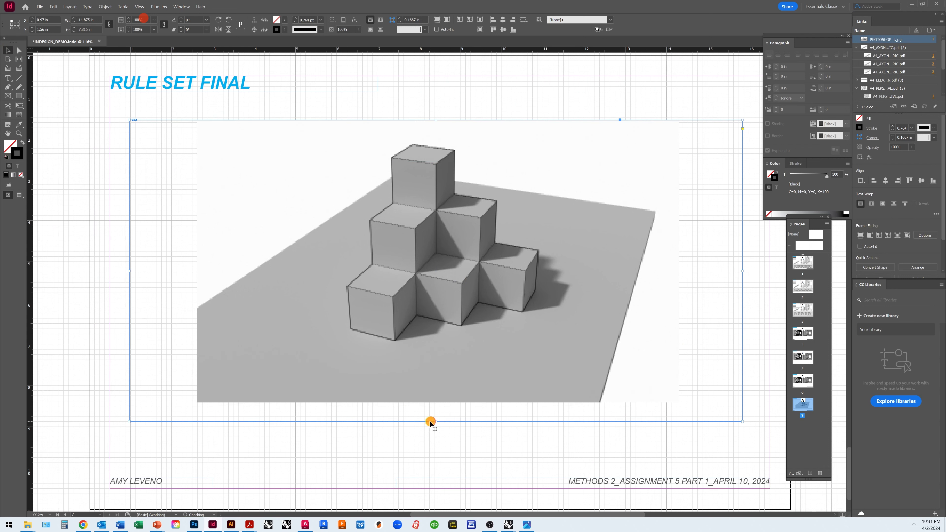
pyautogui.moveTo(492, 291); pyautogui.dragTo(492, 291)
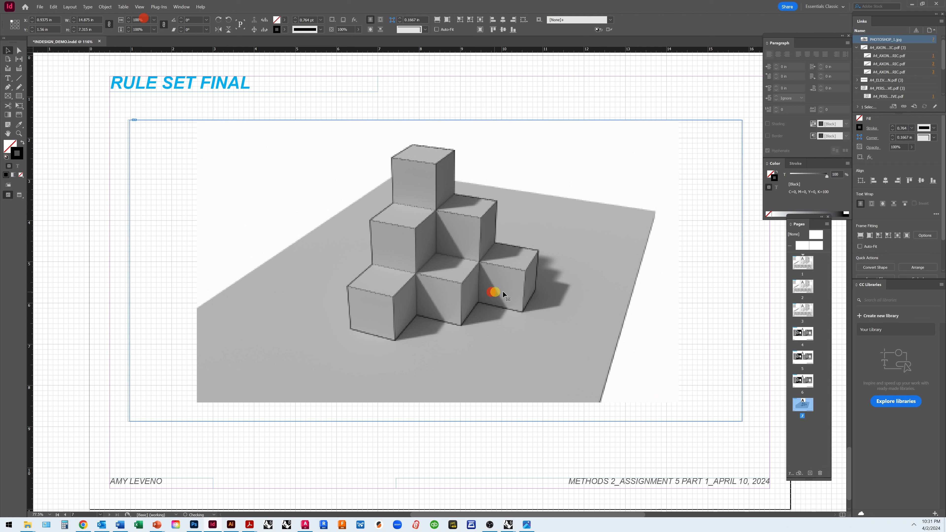
pyautogui.moveTo(742, 272); pyautogui.dragTo(769, 272)
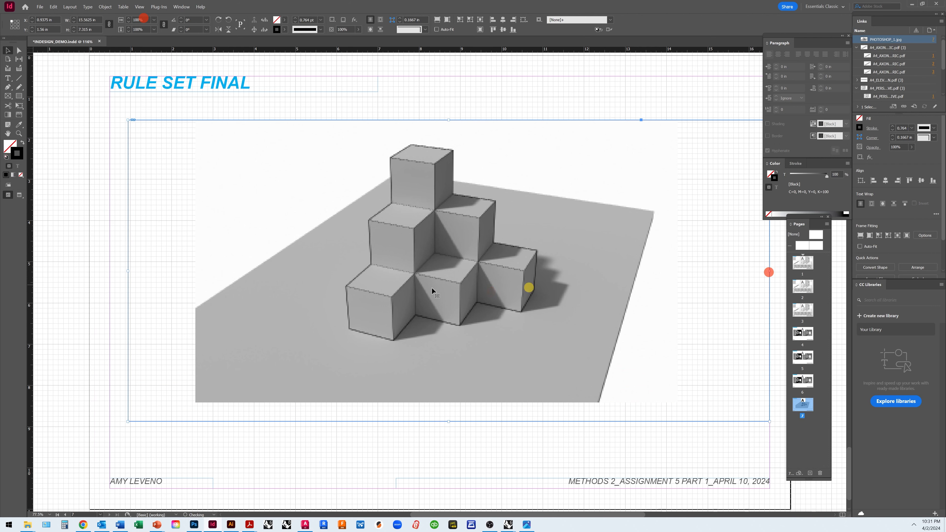
pyautogui.moveTo(128, 271); pyautogui.dragTo(109, 270)
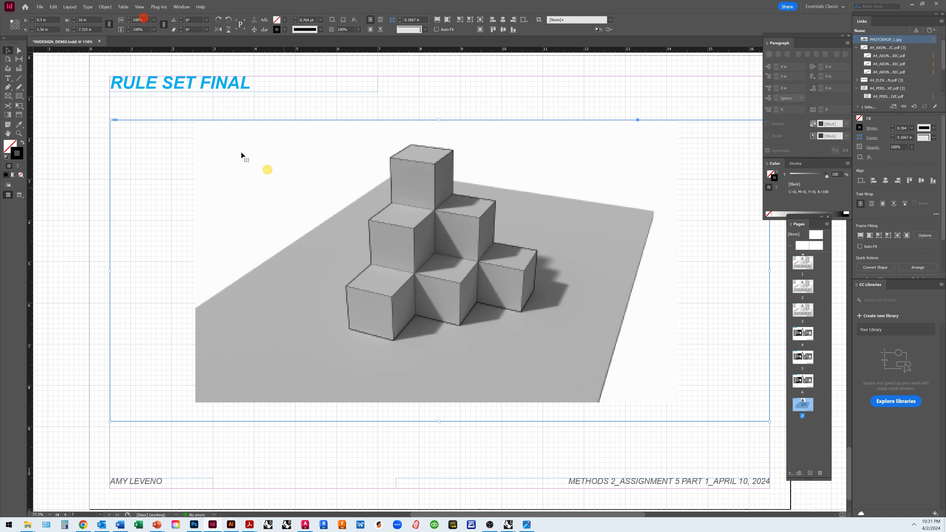
# Step: Centre the placed cube image inside its frame, offset about 1.9 in horizontally and 0.2 in vertically from the frame's corner
pyautogui.click(19, 50)
pyautogui.click(469, 233)
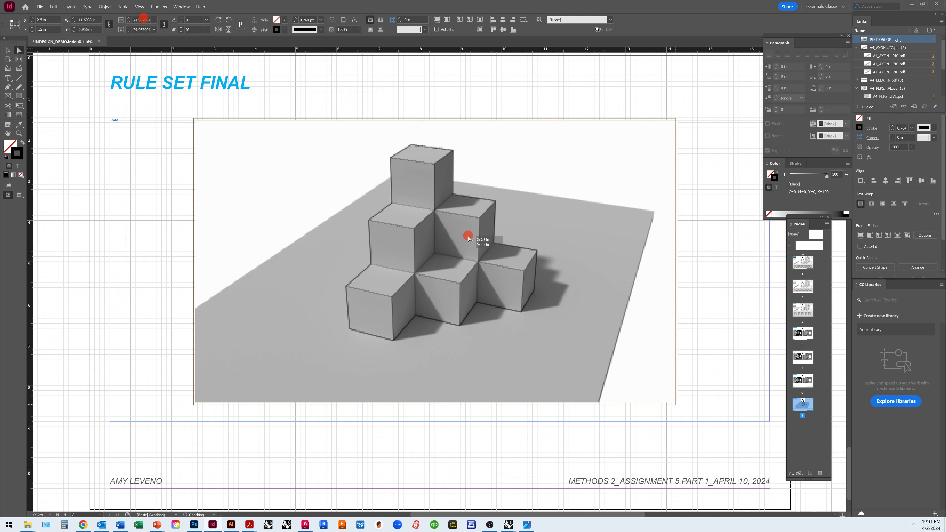
pyautogui.moveTo(466, 247); pyautogui.dragTo(653, 243)
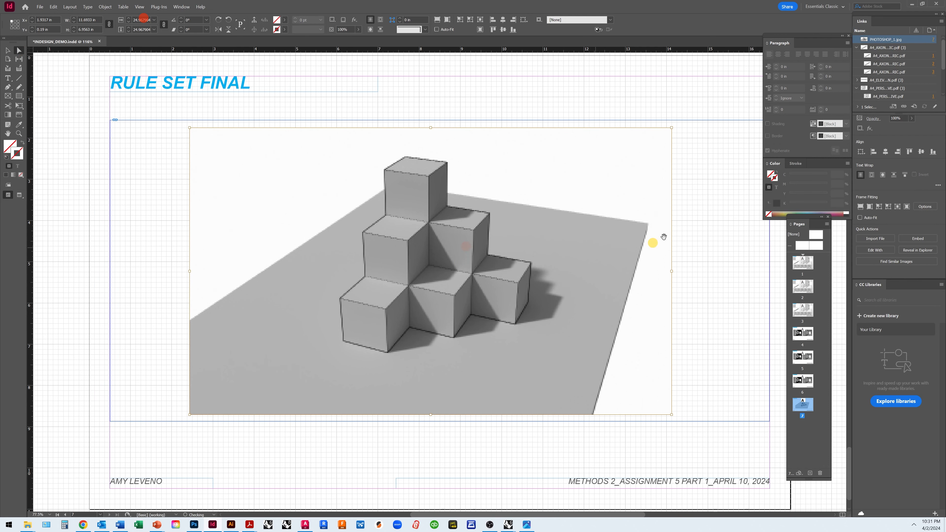
pyautogui.click(593, 101)
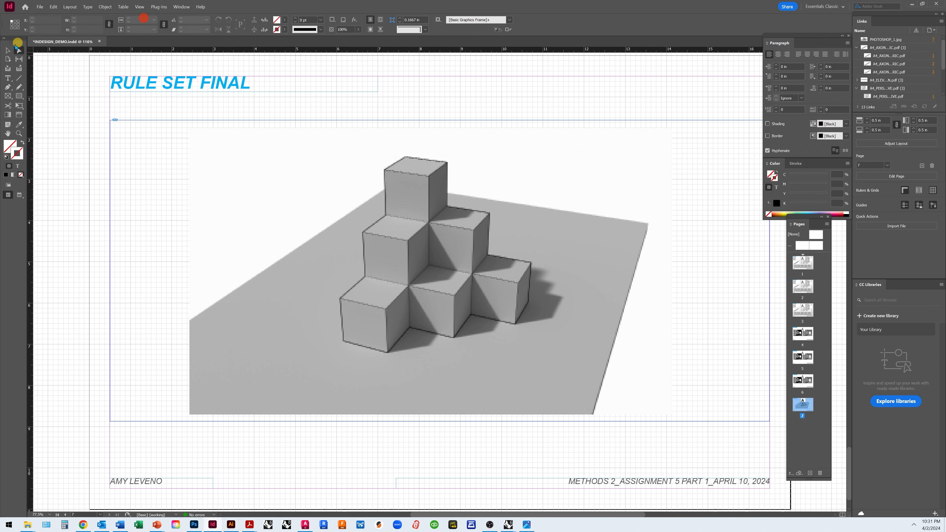
# Step: Set the document's display performance to High Quality Display
pyautogui.click(9, 50)
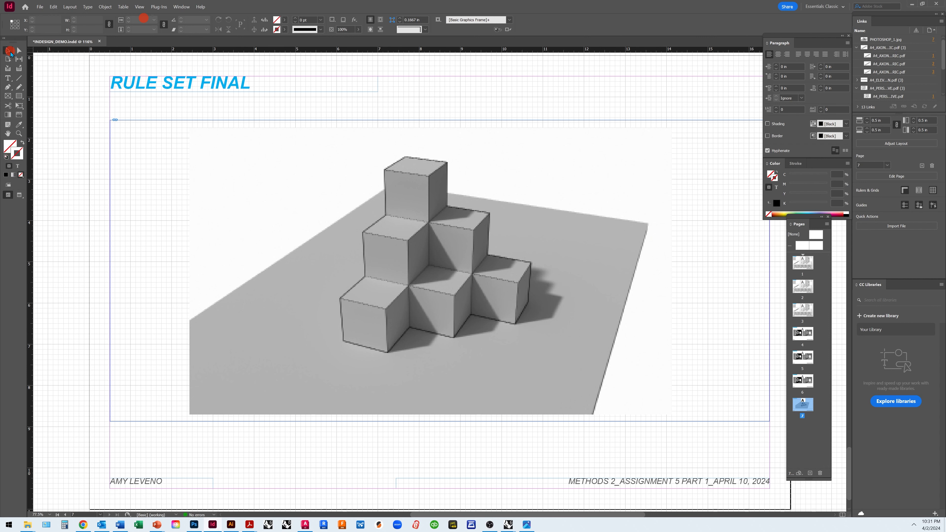
pyautogui.click(139, 7)
pyautogui.moveTo(199, 115)
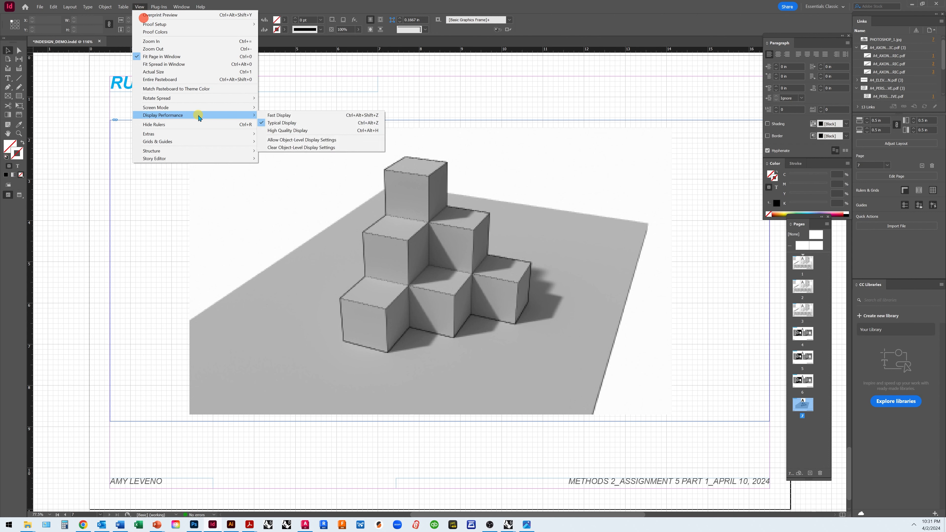
pyautogui.click(287, 130)
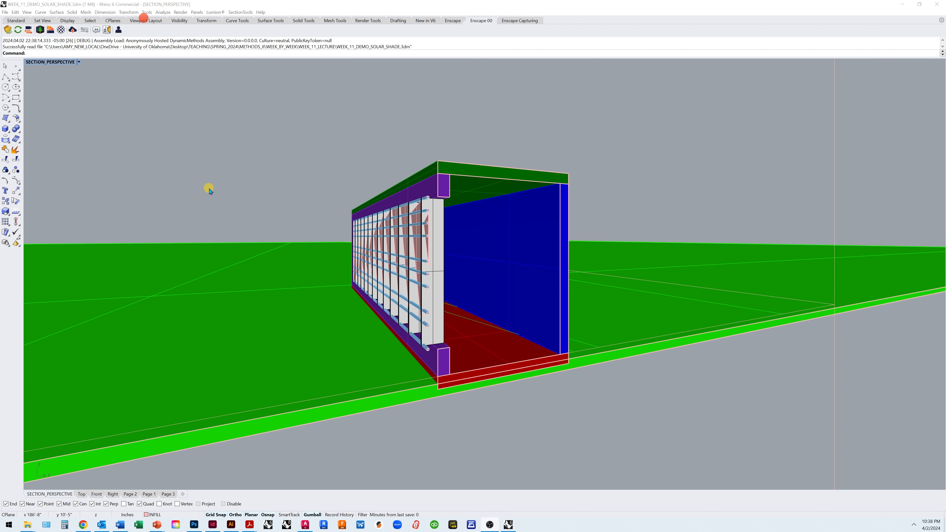
# Step: In the Rhino solar shade model, delete the clipping plane that cuts through the tube structure and the ground
pyautogui.scroll(-5, 460, 289)
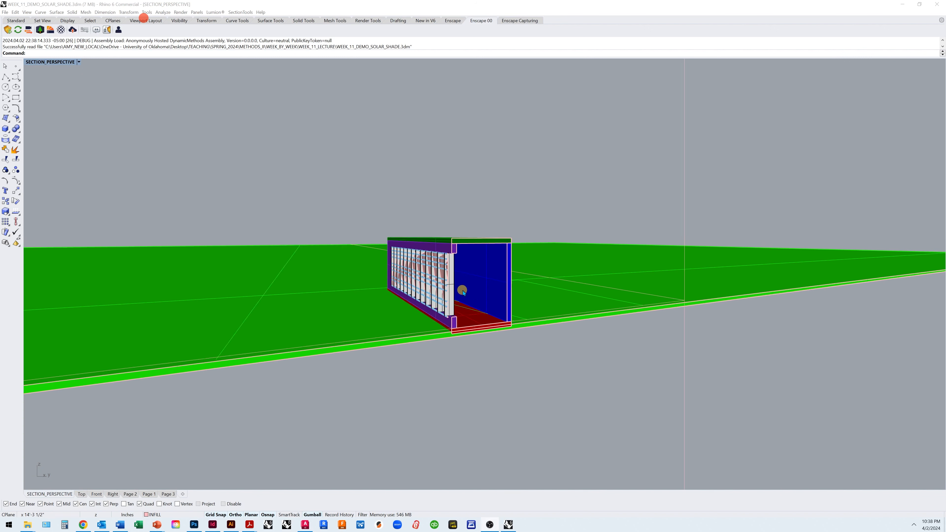
pyautogui.scroll(5, 478, 288)
pyautogui.click(477, 288)
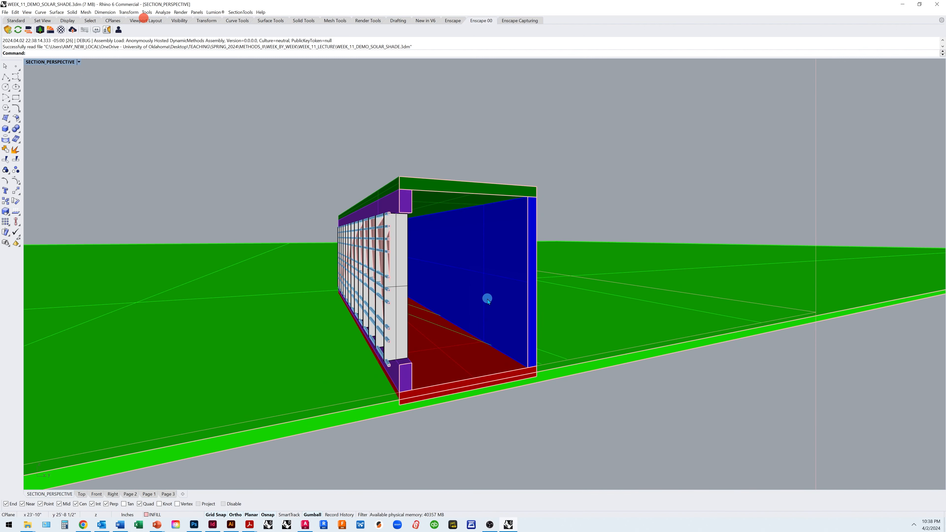
pyautogui.scroll(-4, 462, 289)
pyautogui.scroll(-2, 454, 291)
pyautogui.moveTo(454, 291)
pyautogui.mouseDown()
pyautogui.moveTo(475, 298)
pyautogui.moveTo(467, 301)
pyautogui.mouseUp()
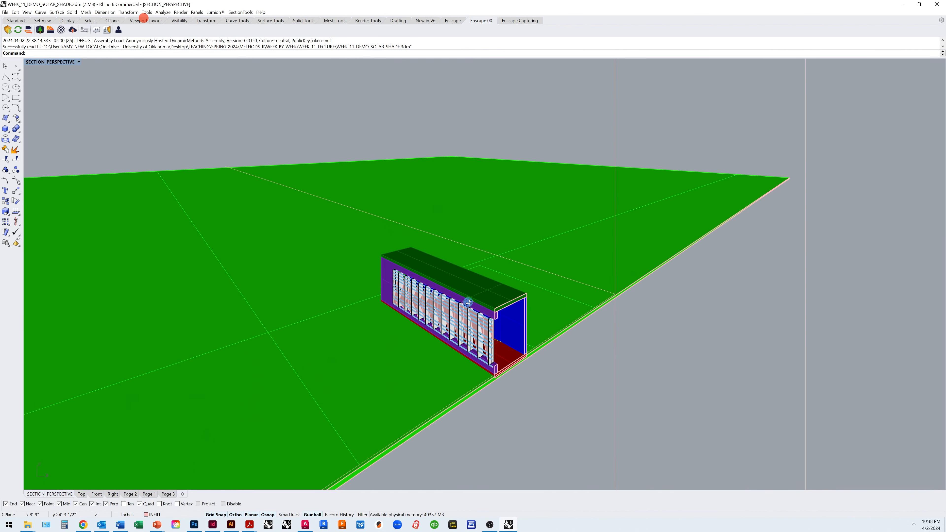
pyautogui.scroll(-5, 470, 292)
pyautogui.scroll(-5, 470, 293)
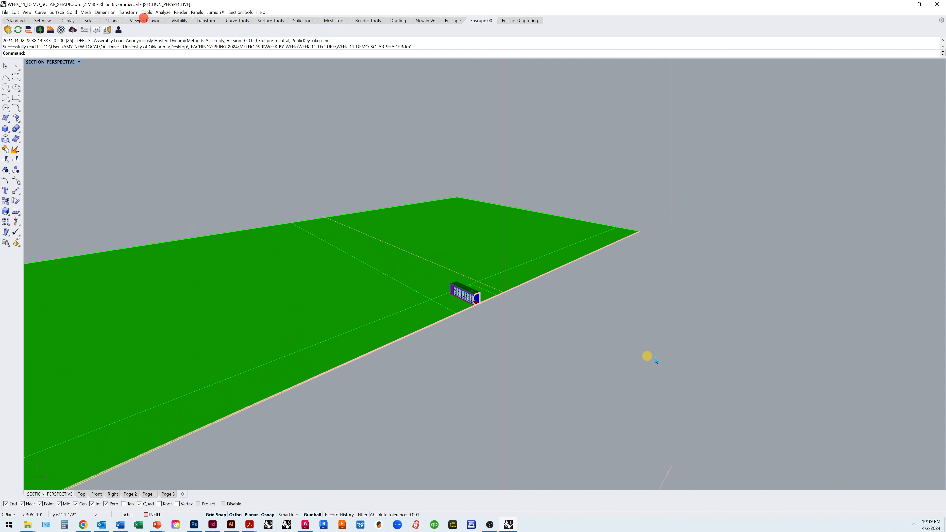
pyautogui.click(671, 361)
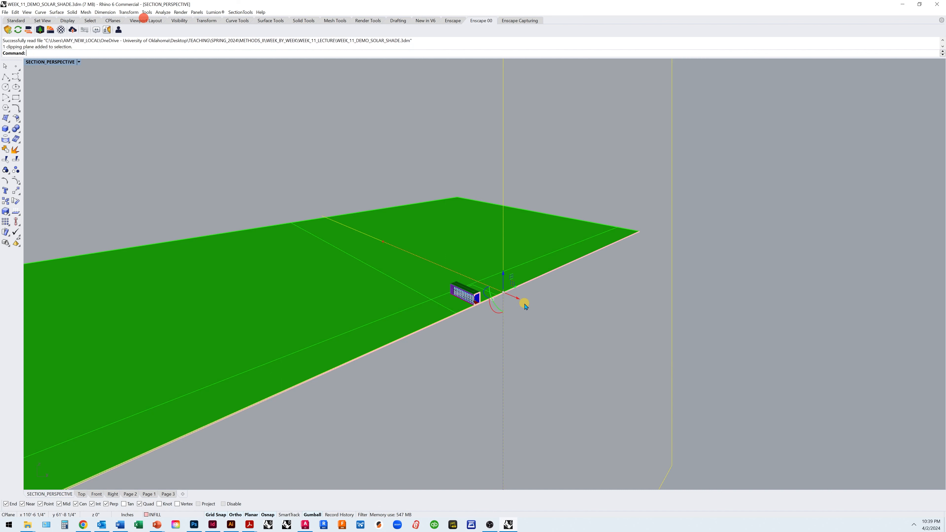
pyautogui.press('Delete')
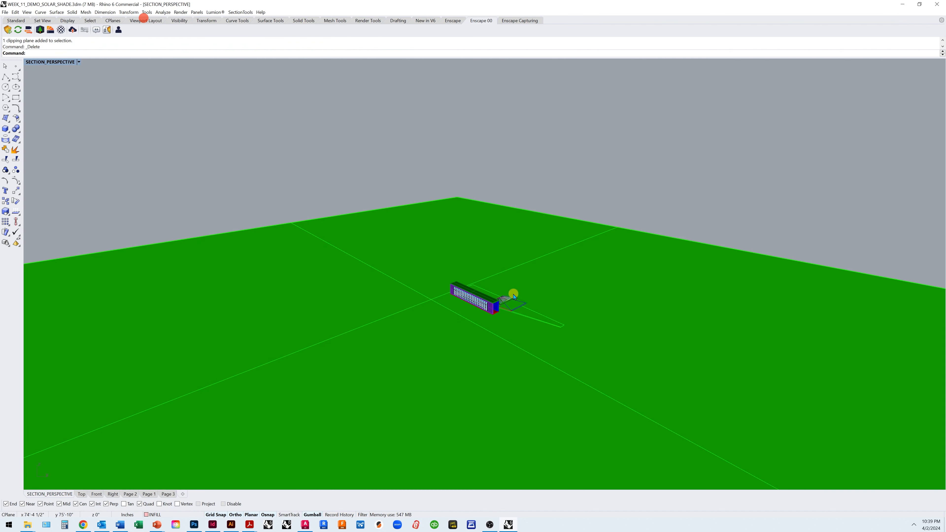
pyautogui.scroll(3, 508, 324)
pyautogui.moveTo(509, 323); pyautogui.dragTo(486, 331)
pyautogui.moveTo(468, 270); pyautogui.dragTo(490, 266)
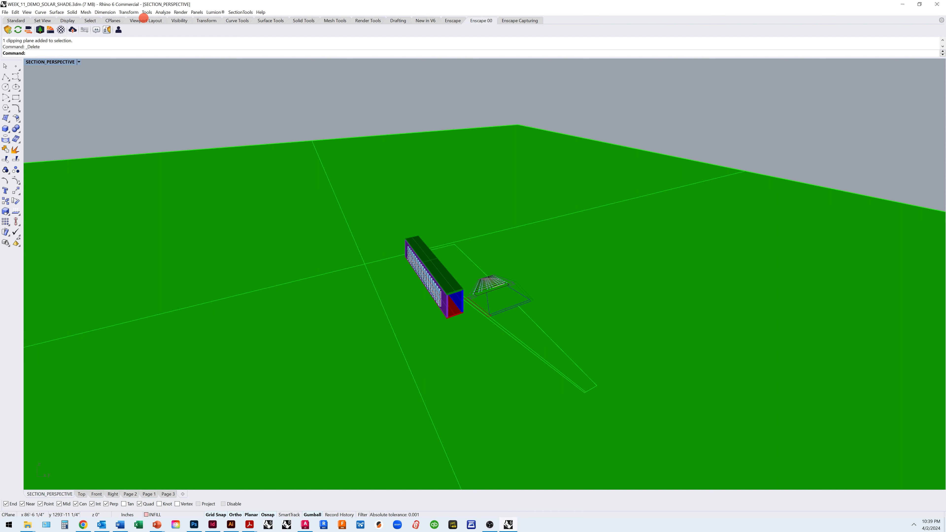
# Step: Delete the Curves layer together with all the objects on it
pyautogui.press('Delete')
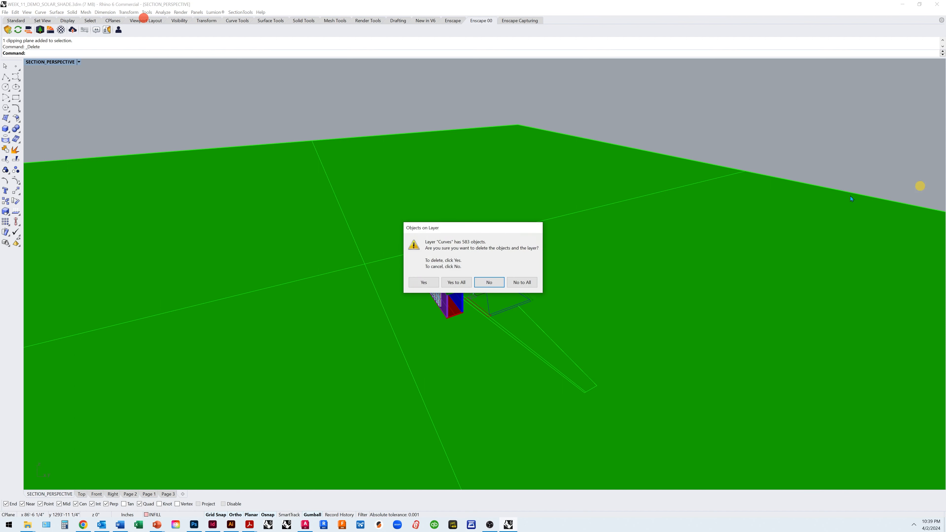
pyautogui.click(460, 282)
# Step: Draw a horizontal rectangular clipping plane across the near edge of the ground, beyond the open end of the tube structure
pyautogui.moveTo(500, 314); pyautogui.dragTo(506, 300)
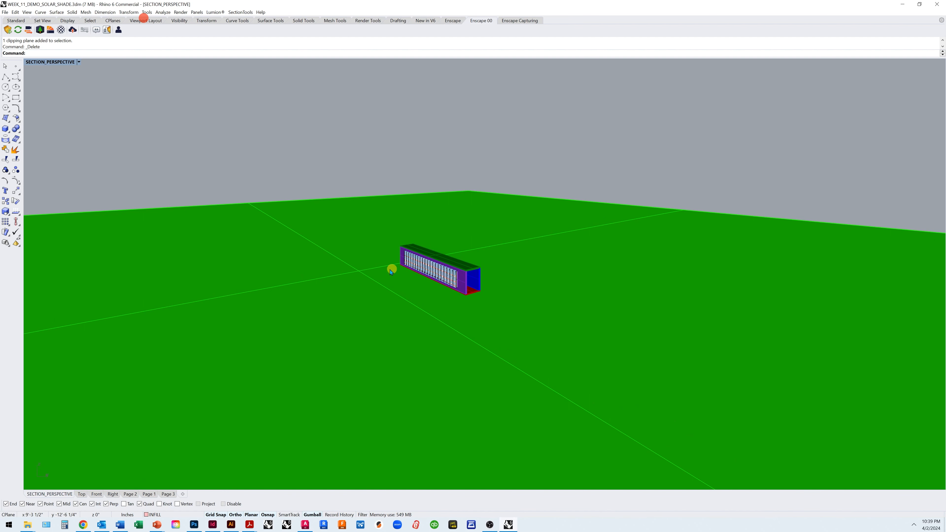
pyautogui.scroll(-4, 318, 186)
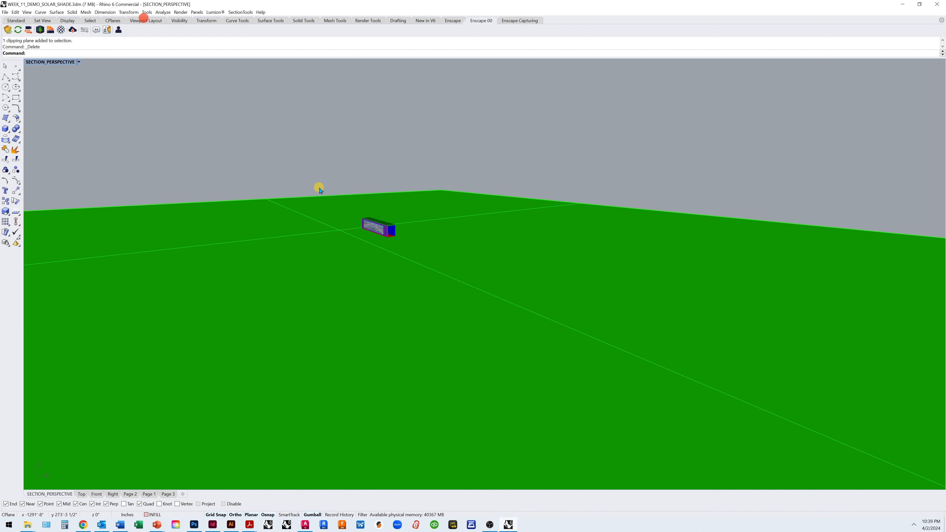
pyautogui.scroll(-3, 319, 186)
pyautogui.scroll(1, 334, 211)
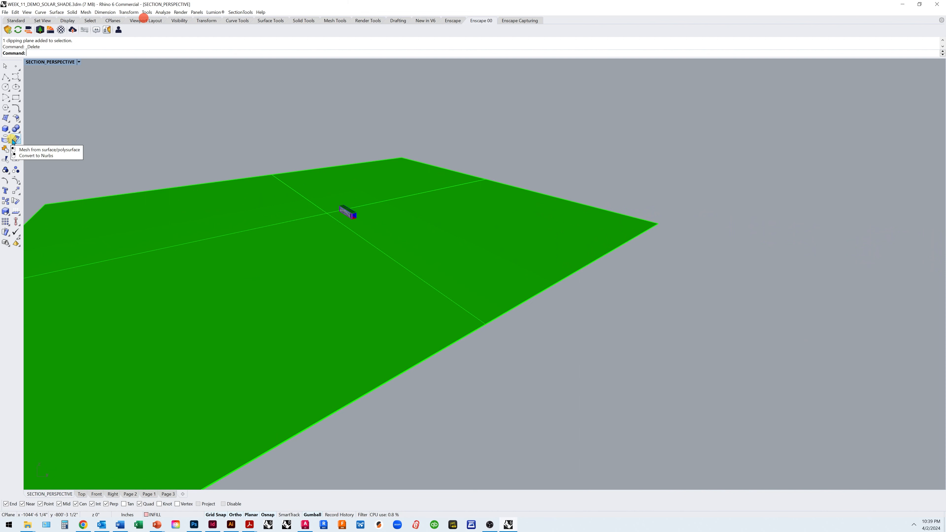
pyautogui.write('c')
pyautogui.press('Return')
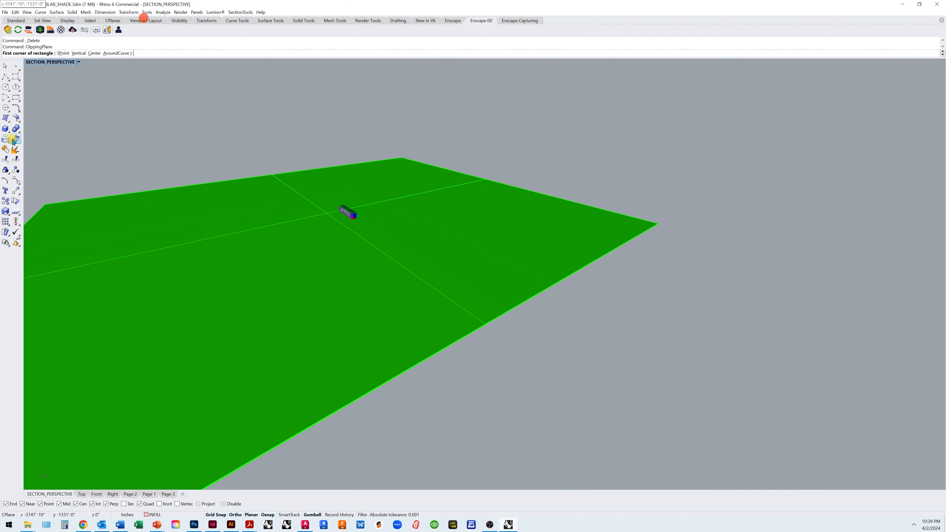
pyautogui.click(692, 273)
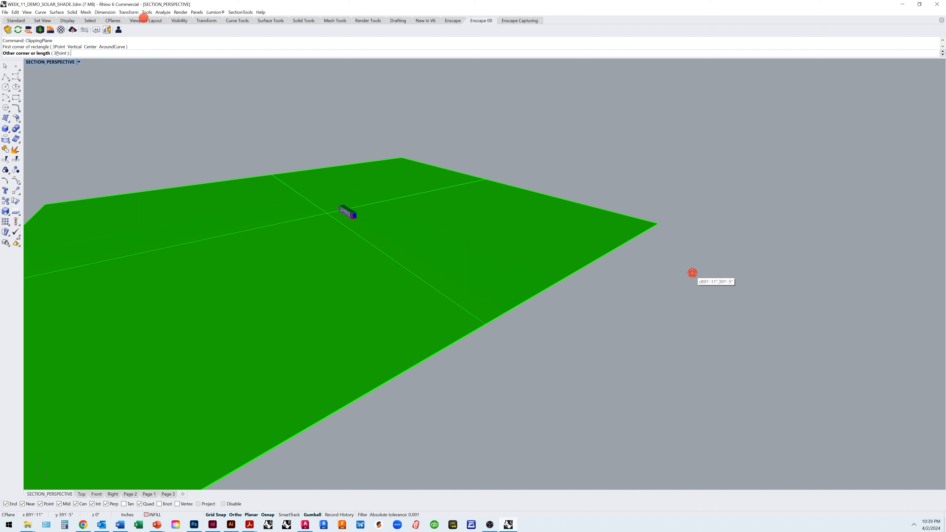
pyautogui.click(514, 361)
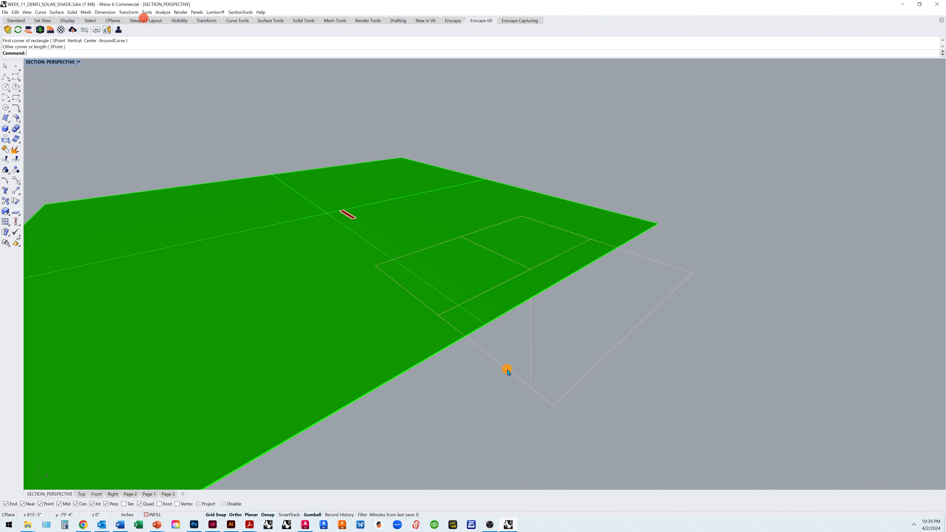
# Step: Rotate the clipping plane 90 degrees to stand vertical and move it along its normal to cut through the tube's near end
pyautogui.click(582, 382)
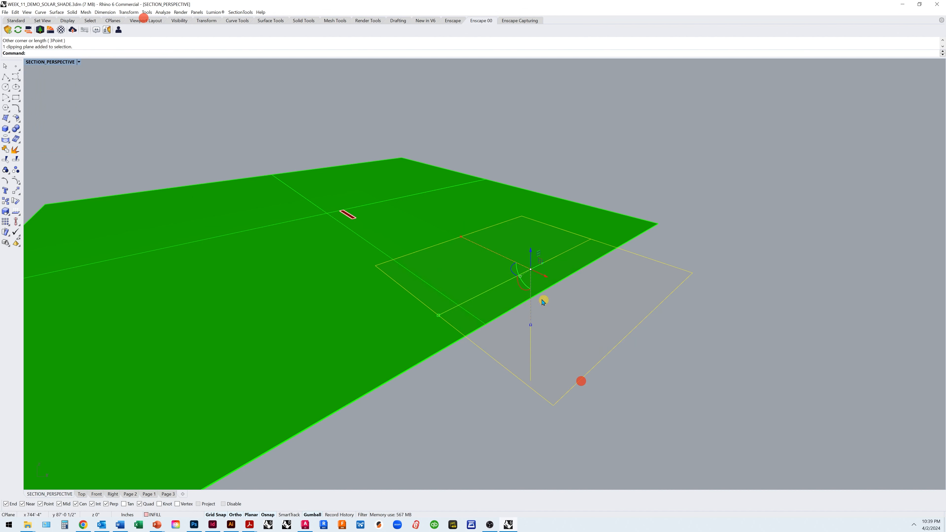
pyautogui.click(526, 286)
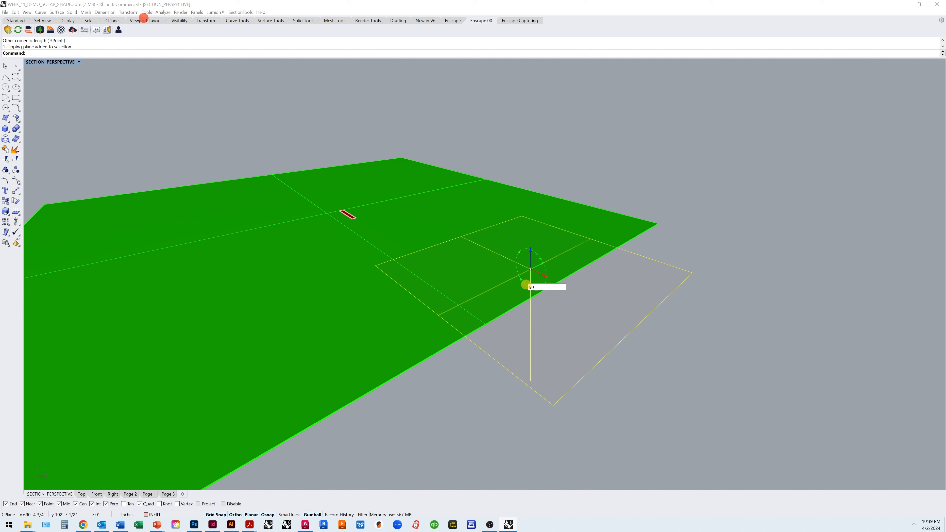
pyautogui.press('Return')
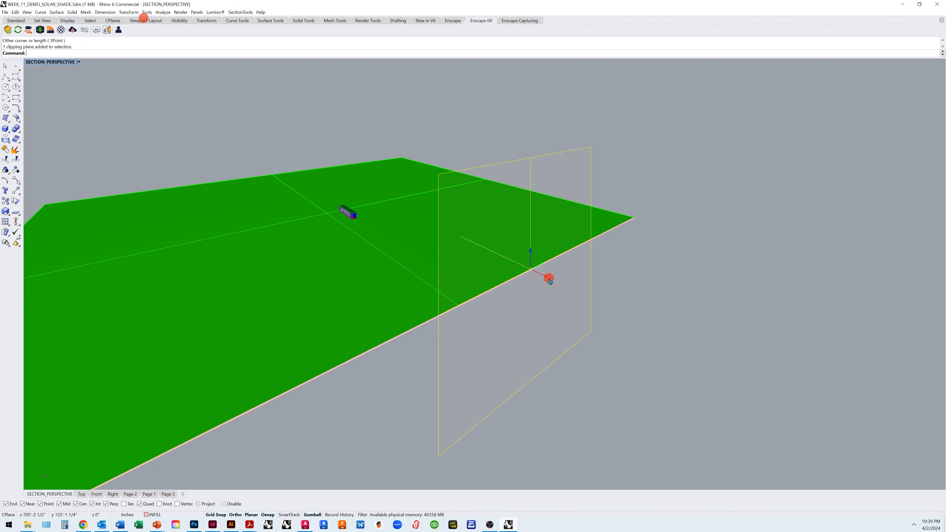
pyautogui.moveTo(550, 280); pyautogui.dragTo(396, 213)
# Step: Frame a section perspective looking straight into the cut end of the tube, with the shade louvers and the full section visible
pyautogui.scroll(4, 397, 212)
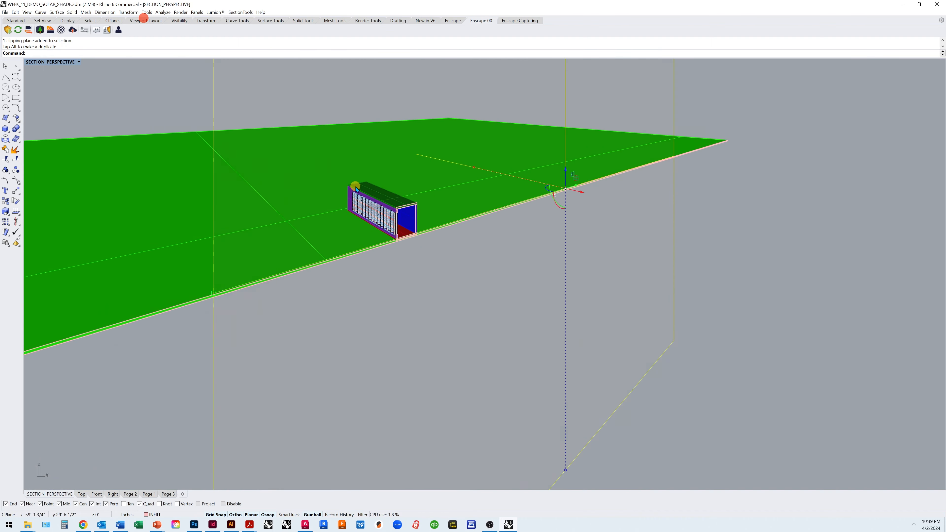
pyautogui.moveTo(356, 188); pyautogui.dragTo(370, 203)
pyautogui.scroll(8, 327, 161)
pyautogui.scroll(5, 336, 195)
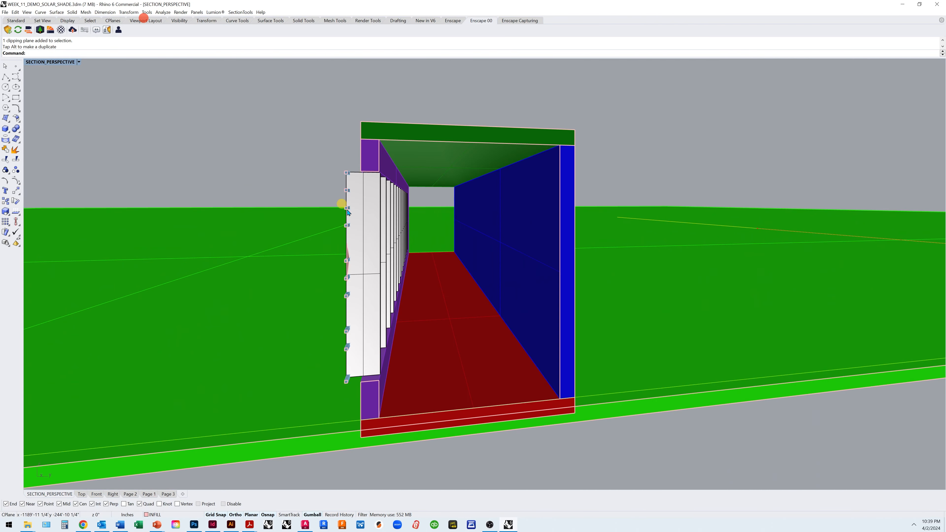
pyautogui.moveTo(398, 247); pyautogui.dragTo(398, 246)
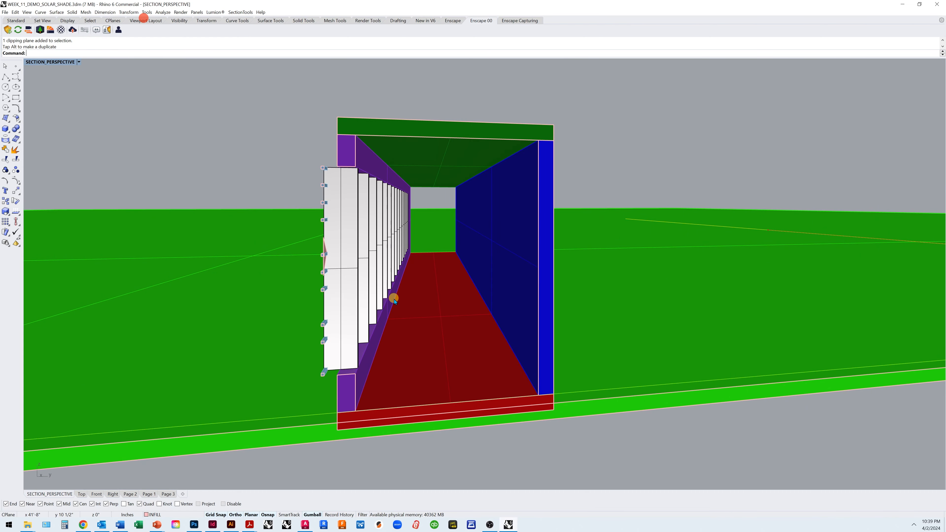
pyautogui.moveTo(391, 296); pyautogui.dragTo(389, 298)
pyautogui.scroll(5, 304, 321)
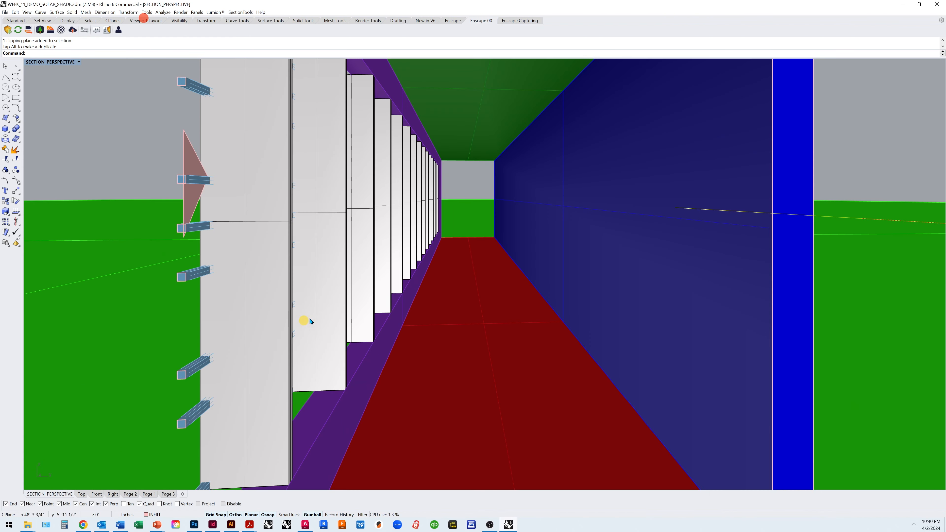
pyautogui.scroll(-5, 365, 285)
pyautogui.scroll(-5, 390, 295)
pyautogui.scroll(3, 391, 295)
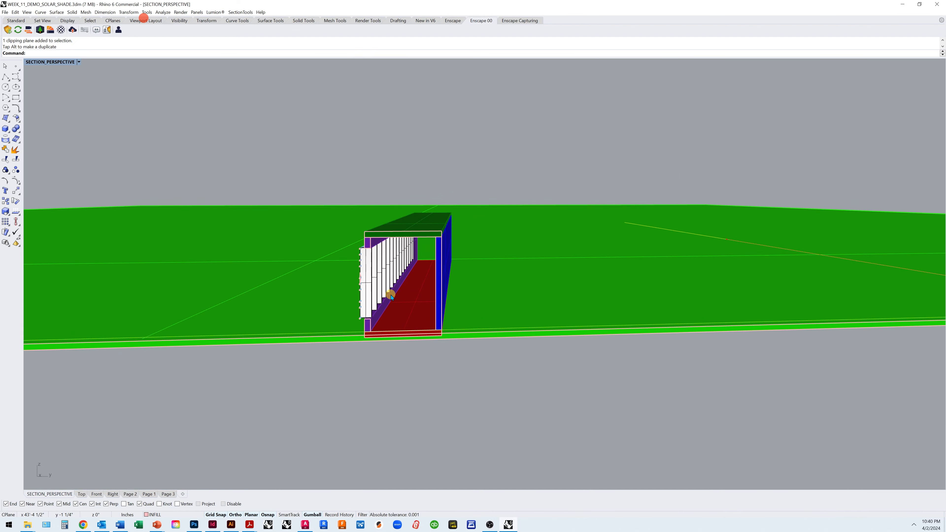
pyautogui.moveTo(412, 339); pyautogui.dragTo(408, 338)
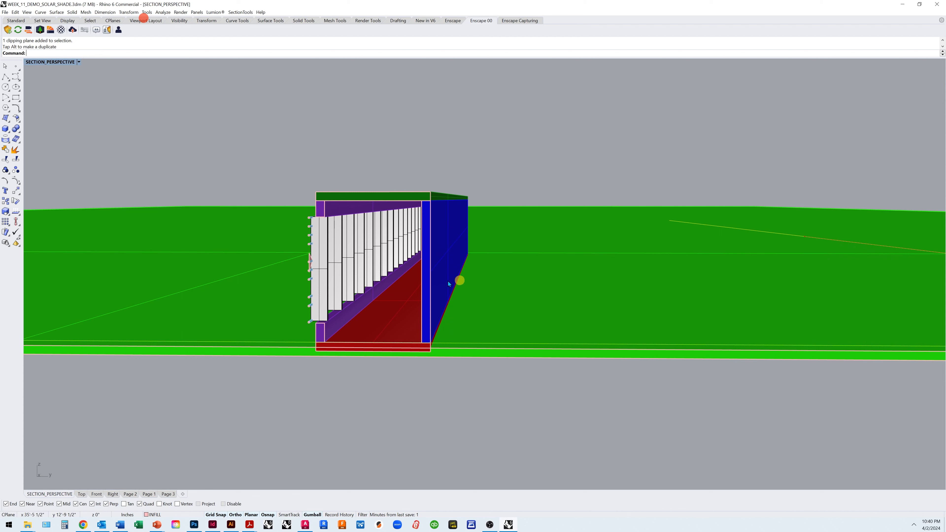
pyautogui.moveTo(375, 284); pyautogui.dragTo(375, 284)
pyautogui.scroll(6, 319, 267)
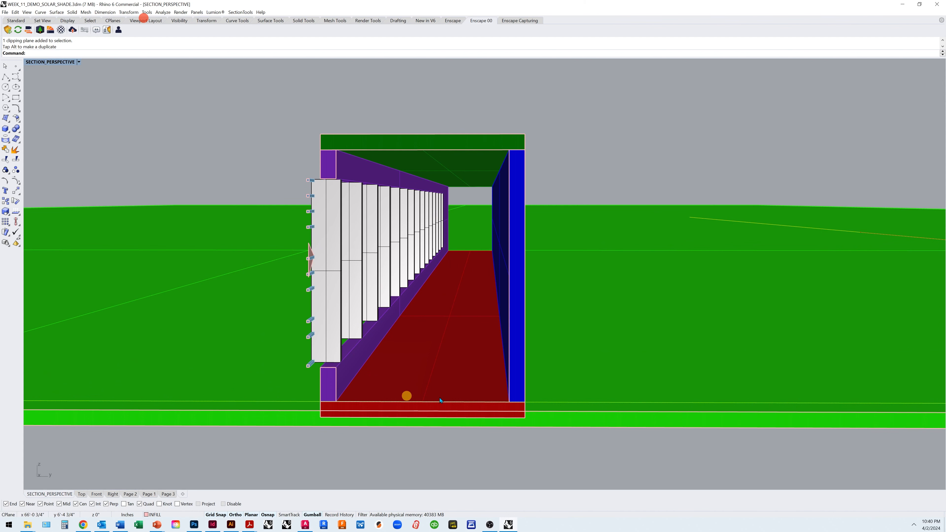
pyautogui.moveTo(532, 373); pyautogui.dragTo(500, 365)
pyautogui.scroll(9, 432, 86)
pyautogui.scroll(-6, 432, 85)
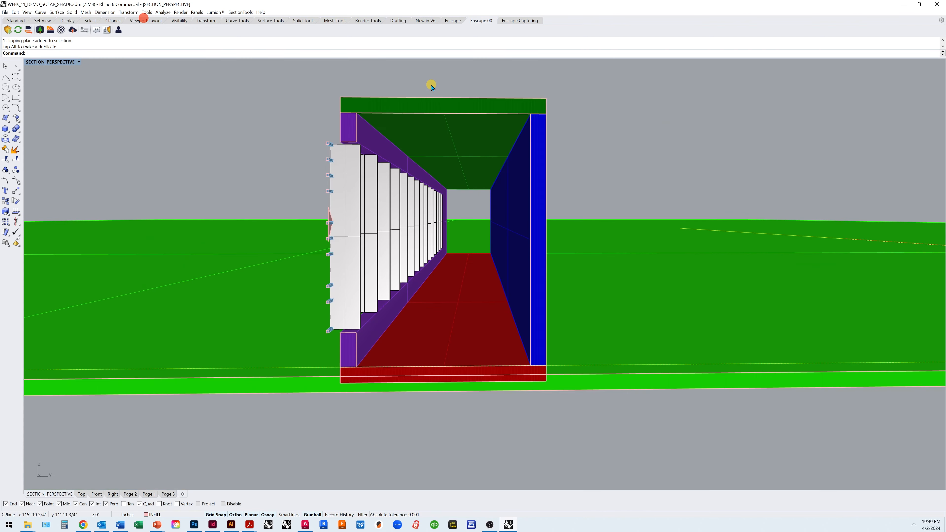
# Step: Save the current viewport as a named view called FINAL_SECTION_PERSPECTIVE
pyautogui.click(78, 61)
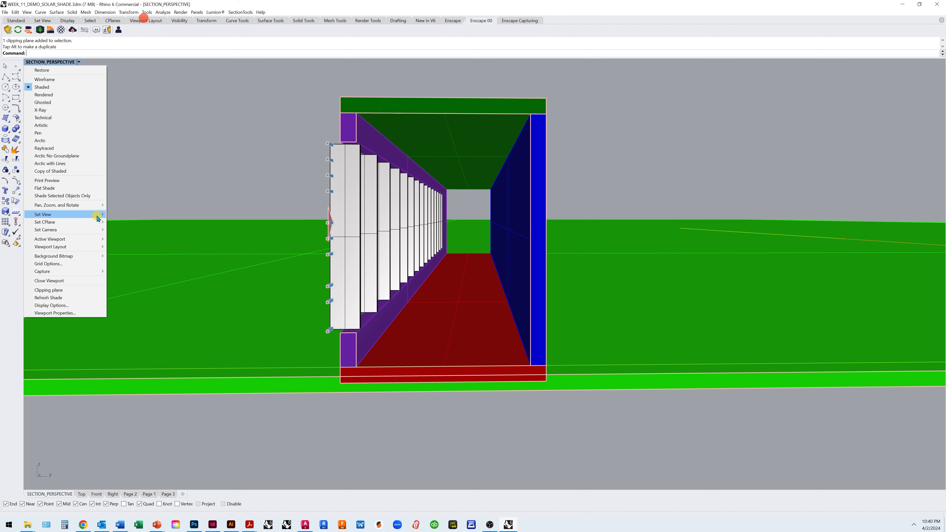
pyautogui.moveTo(97, 218)
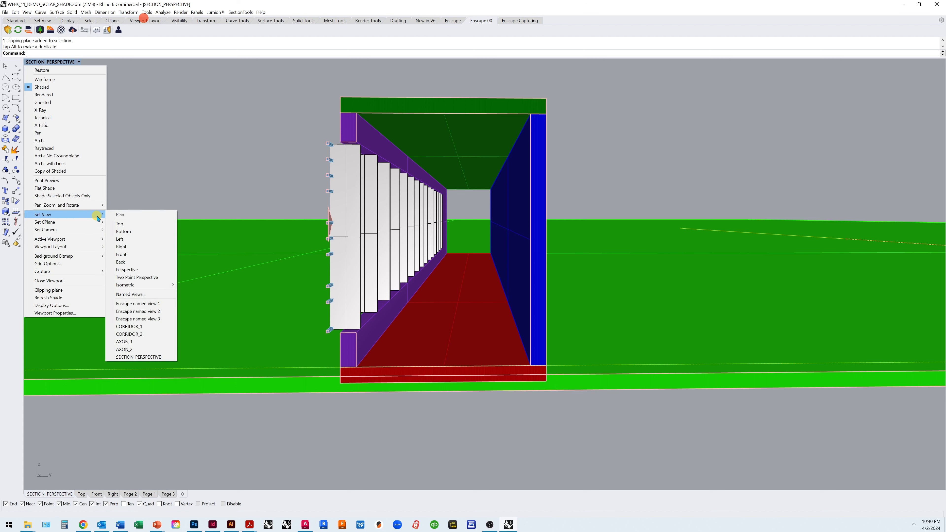
pyautogui.click(140, 295)
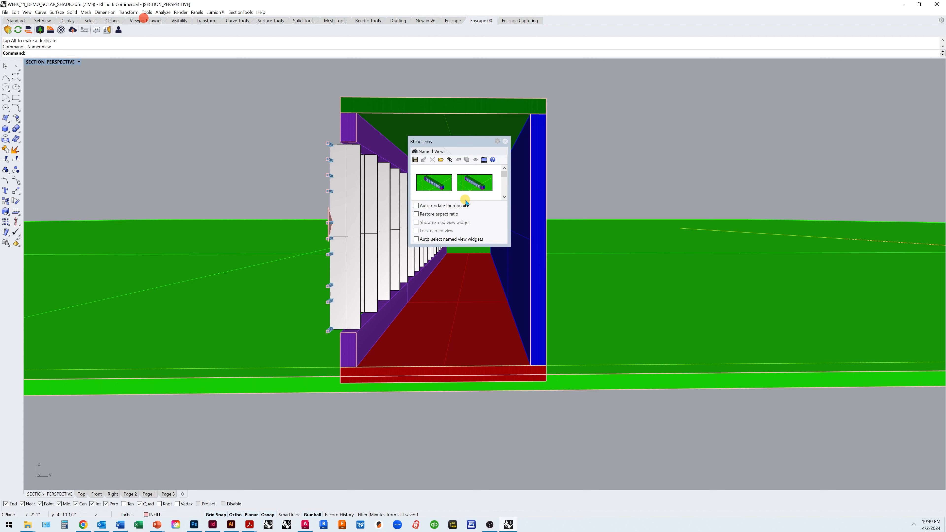
pyautogui.click(414, 160)
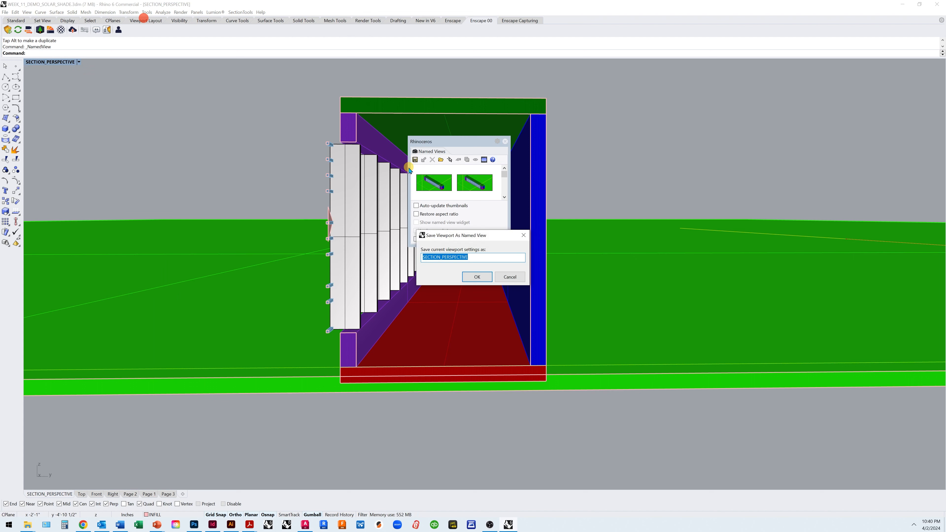
pyautogui.write('Fl')
pyautogui.write('NAL_sECTION_')
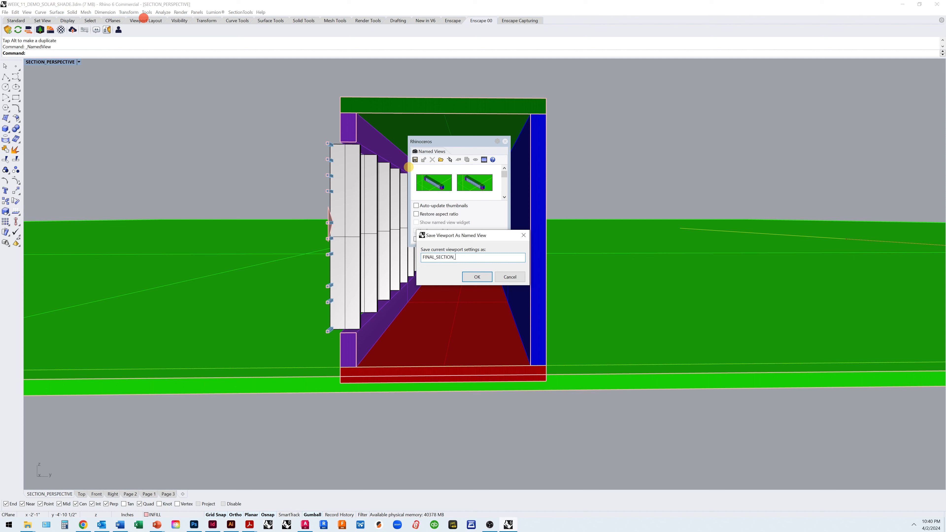
pyautogui.write('PERSPECTIVE')
pyautogui.press('Return')
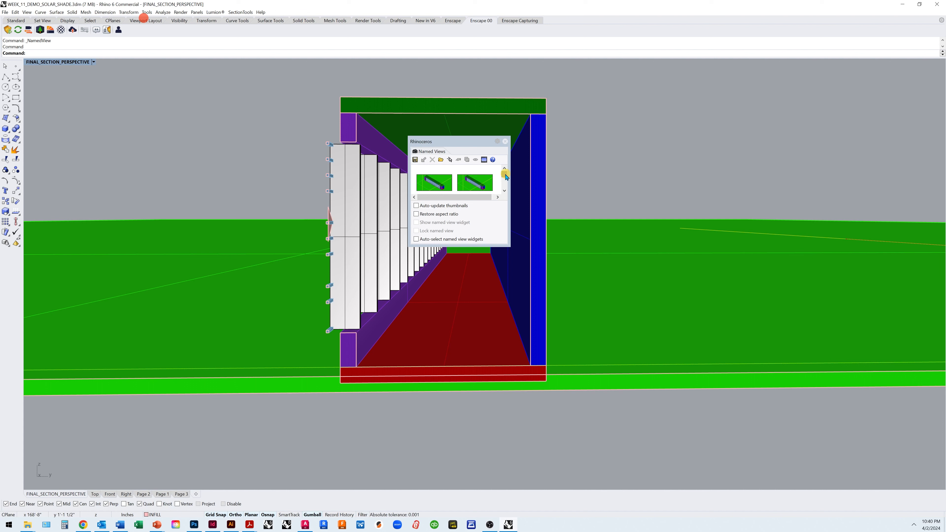
pyautogui.moveTo(505, 175); pyautogui.dragTo(505, 191)
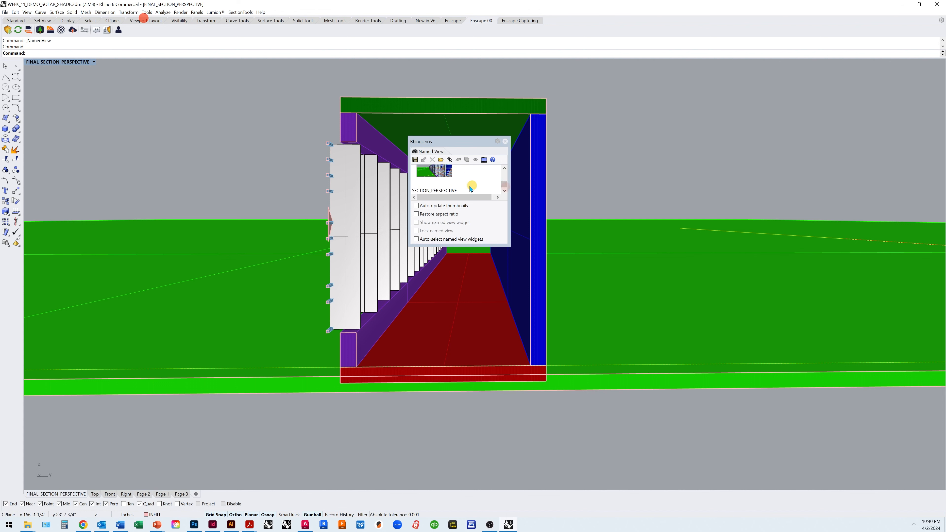
pyautogui.click(505, 142)
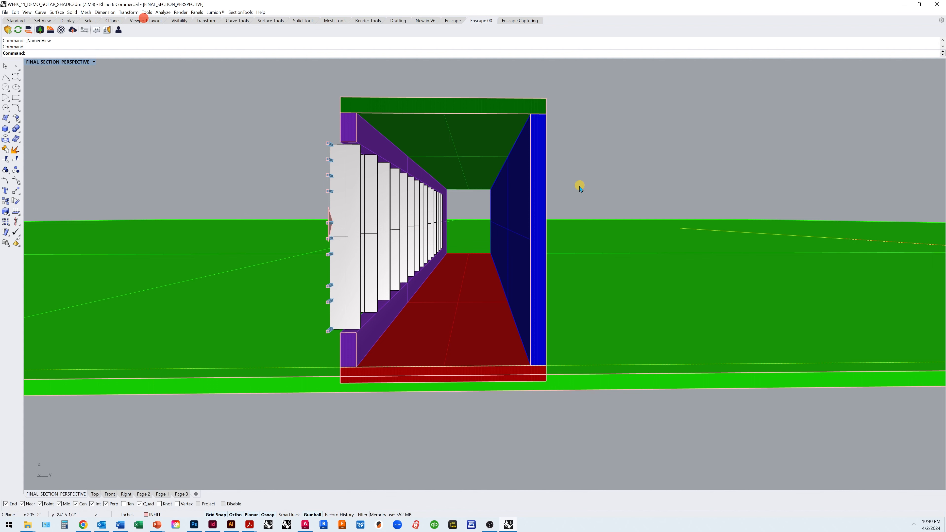
# Step: Run Make2D on the whole tube model and ground from the FINAL_SECTION_PERSPECTIVE view, with clipping plane intersections included and hidden lines off
pyautogui.moveTo(591, 91); pyautogui.dragTo(277, 420)
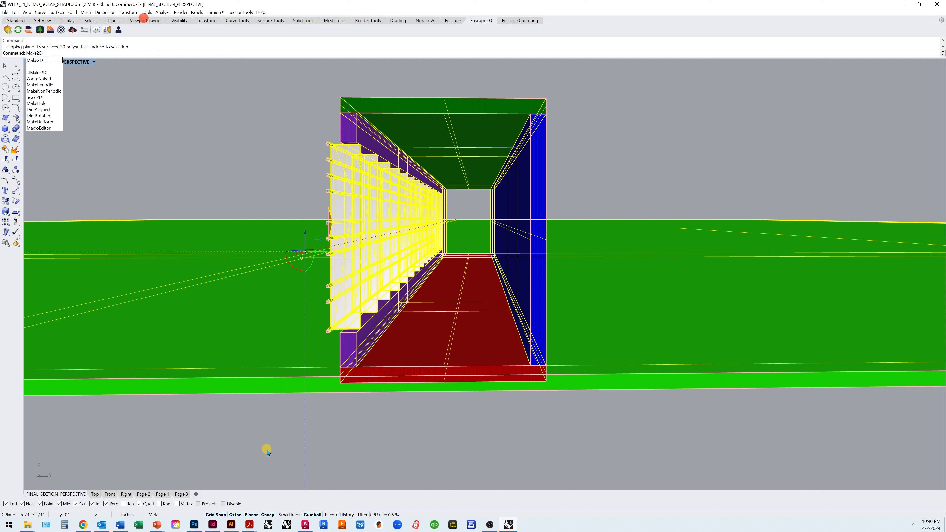
pyautogui.press('Return')
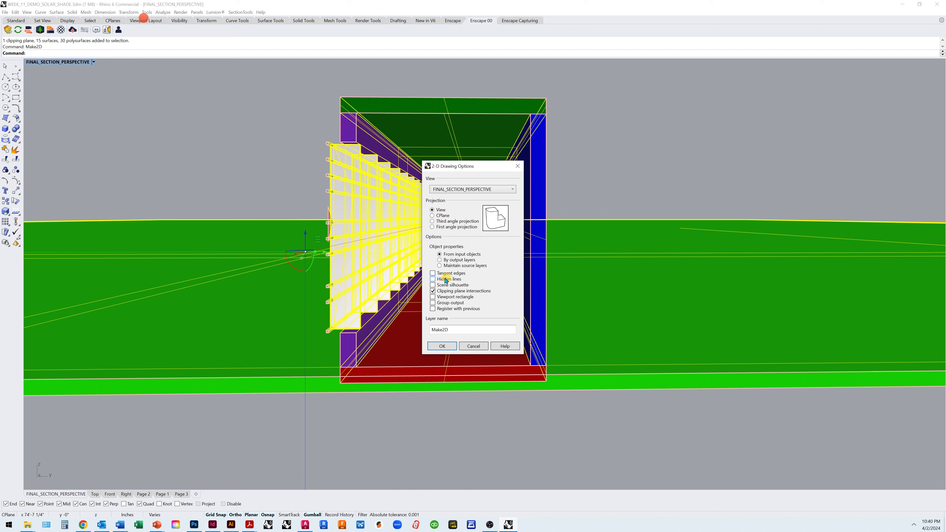
pyautogui.click(441, 346)
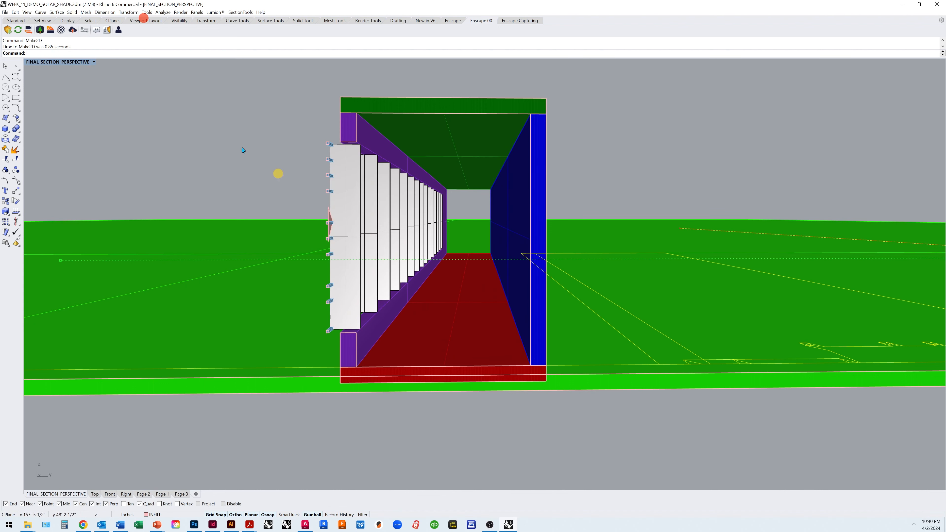
# Step: Select all the Make2D section perspective curves in the Top view, leaving the clipping plane out of the selection
pyautogui.doubleClick(53, 62)
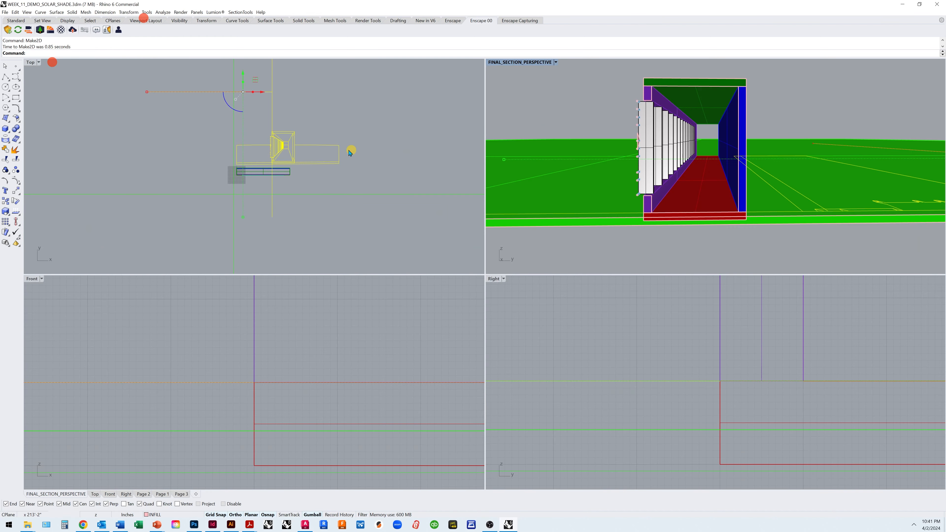
pyautogui.scroll(3, 275, 145)
pyautogui.scroll(2, 342, 148)
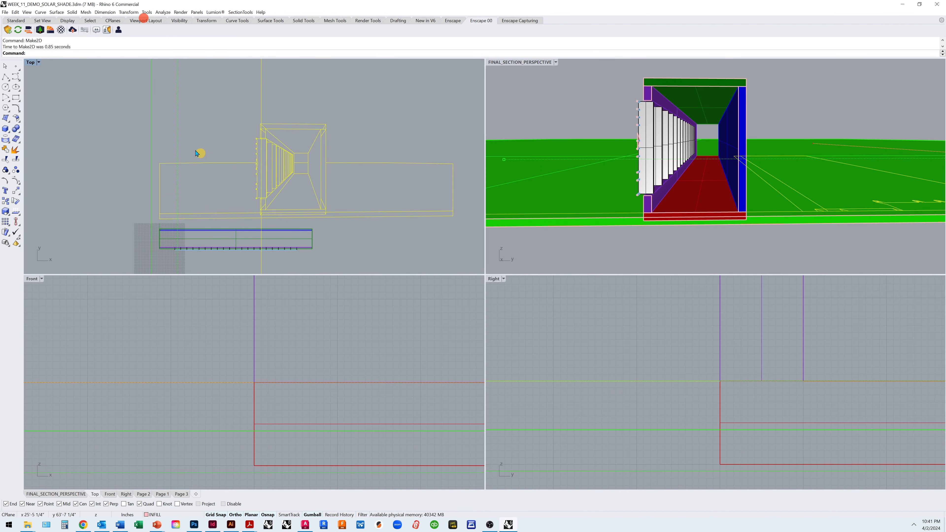
pyautogui.click(5, 66)
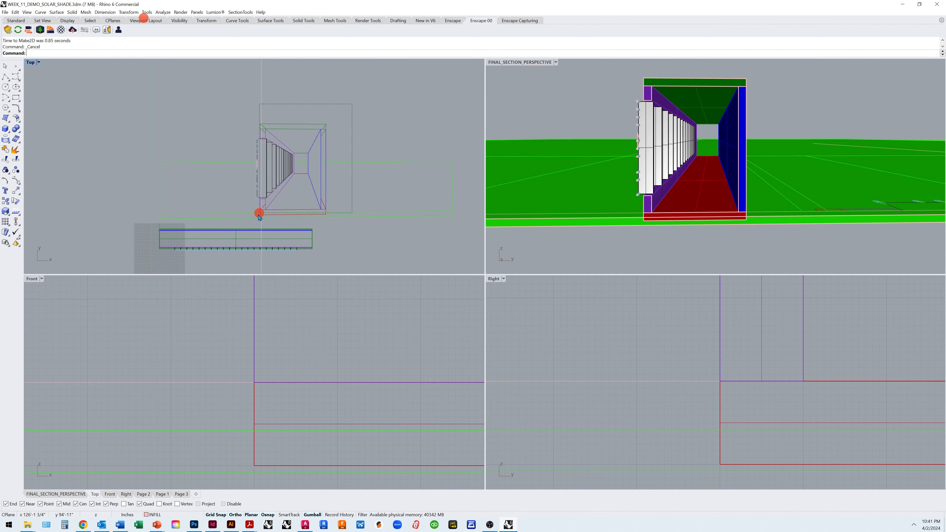
pyautogui.click(249, 220)
pyautogui.moveTo(290, 105); pyautogui.dragTo(240, 92)
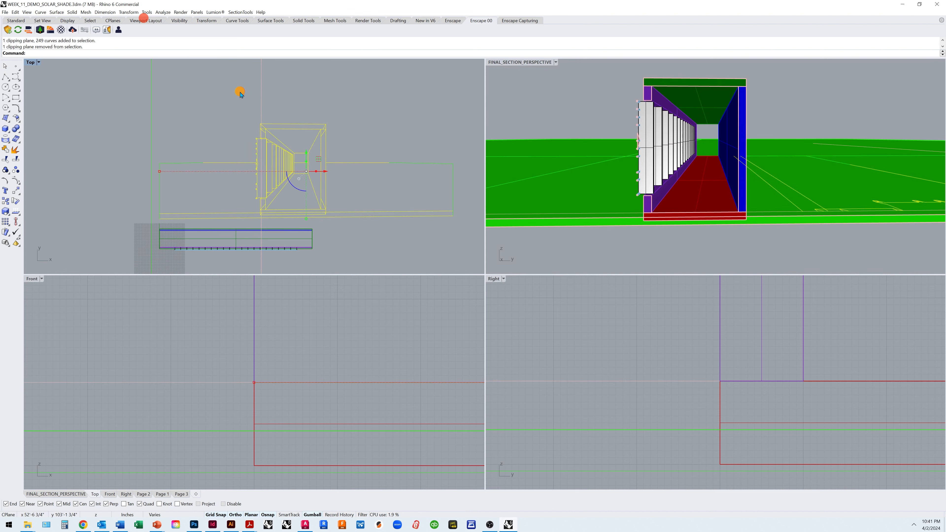
pyautogui.moveTo(114, 91); pyautogui.dragTo(470, 223)
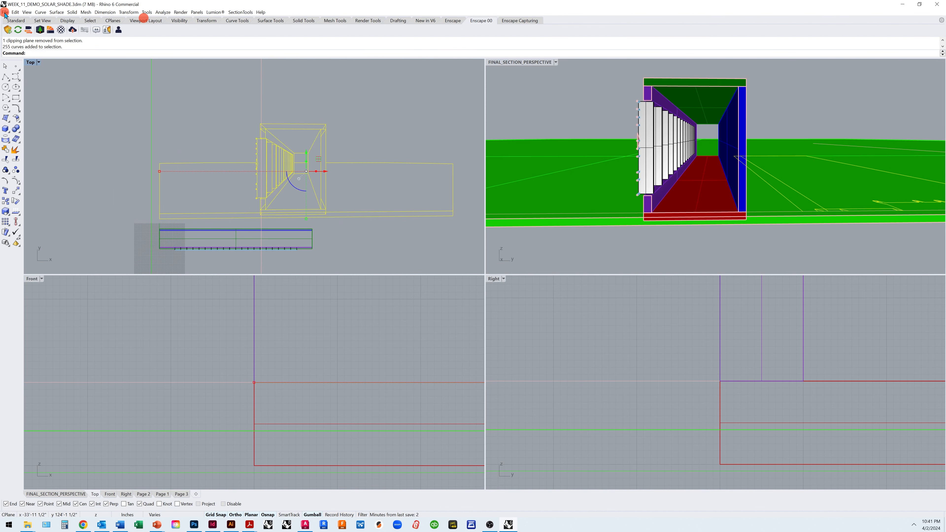
# Step: Export the selected curves to the Desktop as an Adobe Illustrator file named SOLAR_SHADE_ILL, using a snapshot of the current view in RGB
pyautogui.click(5, 14)
pyautogui.click(38, 107)
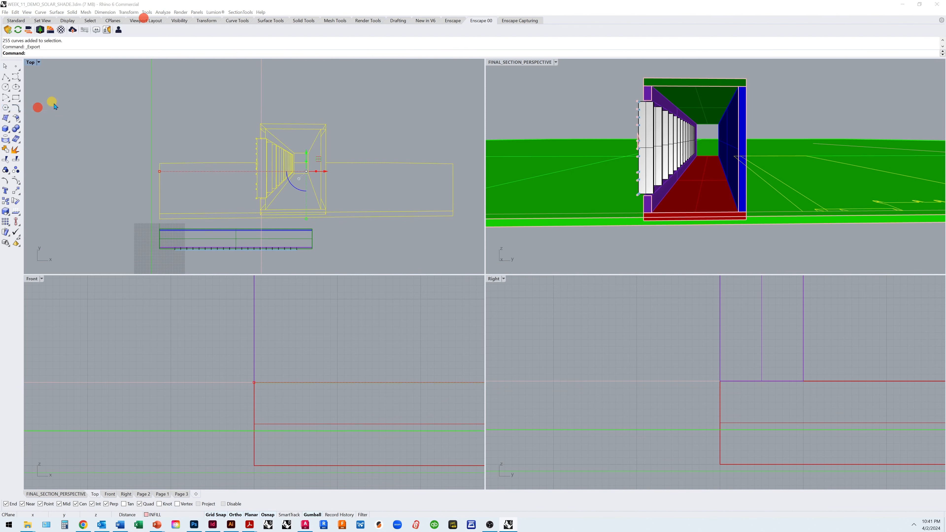
pyautogui.click(77, 430)
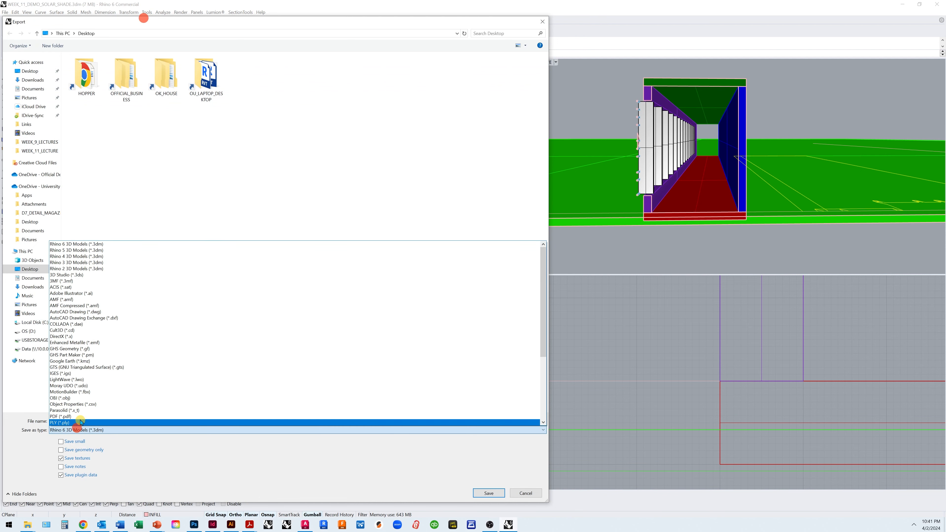
pyautogui.click(94, 294)
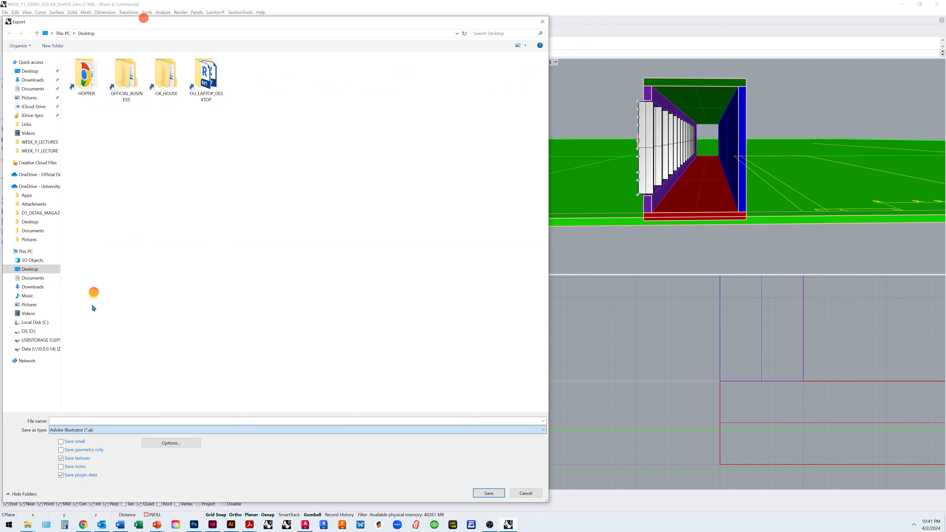
pyautogui.click(77, 420)
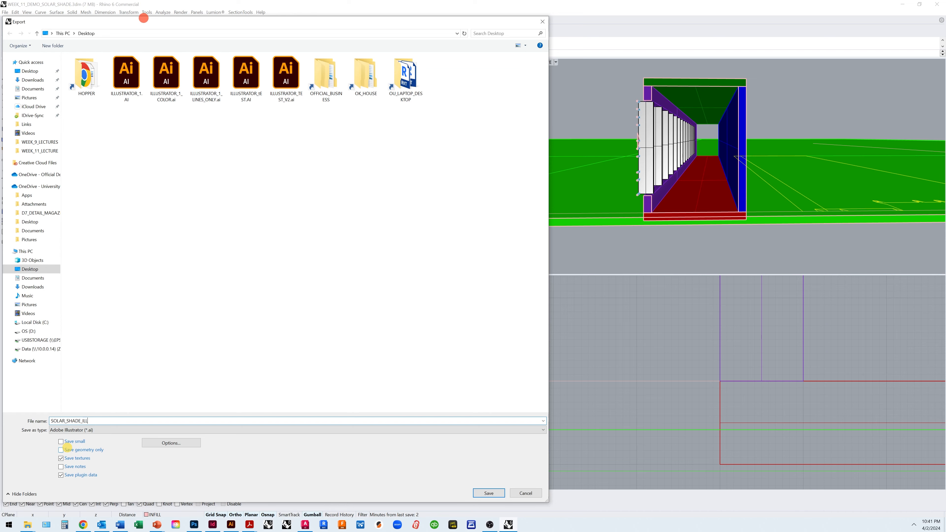
pyautogui.press('Return')
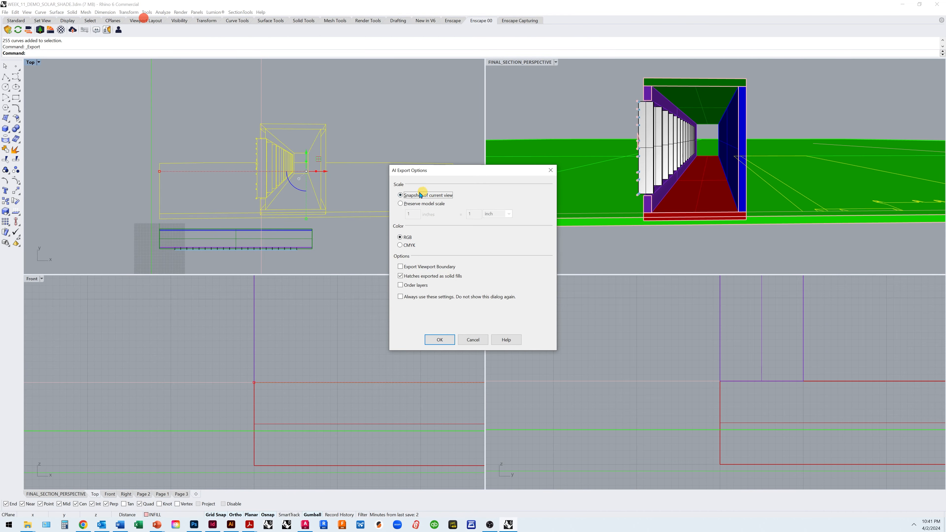
pyautogui.click(444, 340)
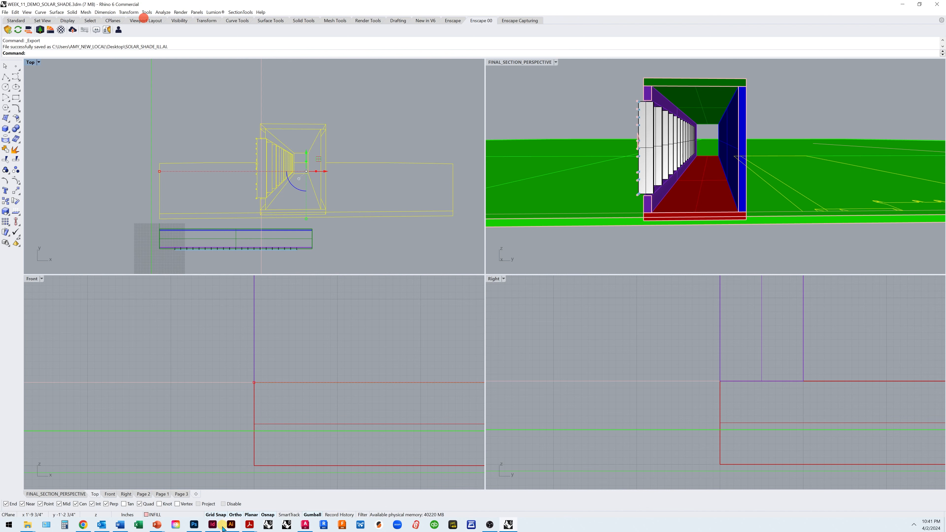
# Step: Switch to Illustrator and open SOLAR_SHADE_ILL.AI from the Desktop
pyautogui.click(230, 525)
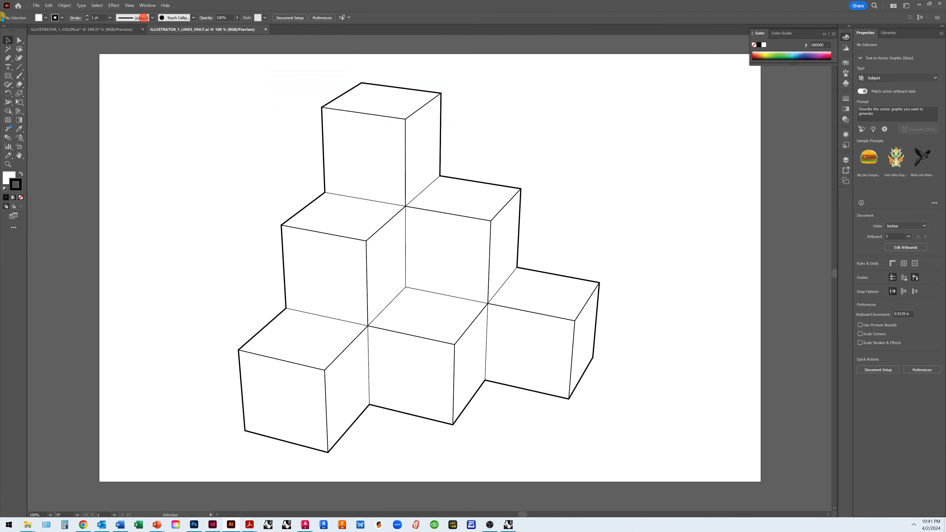
pyautogui.click(36, 6)
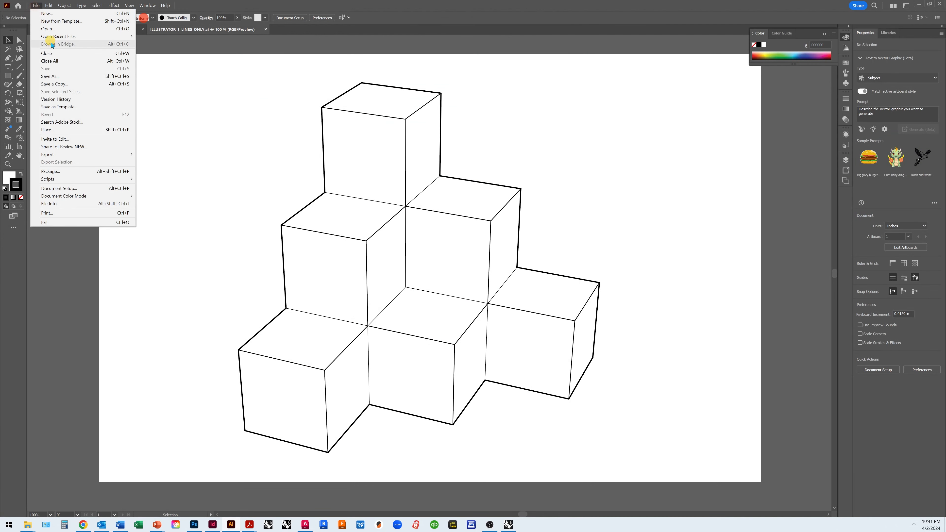
pyautogui.click(52, 31)
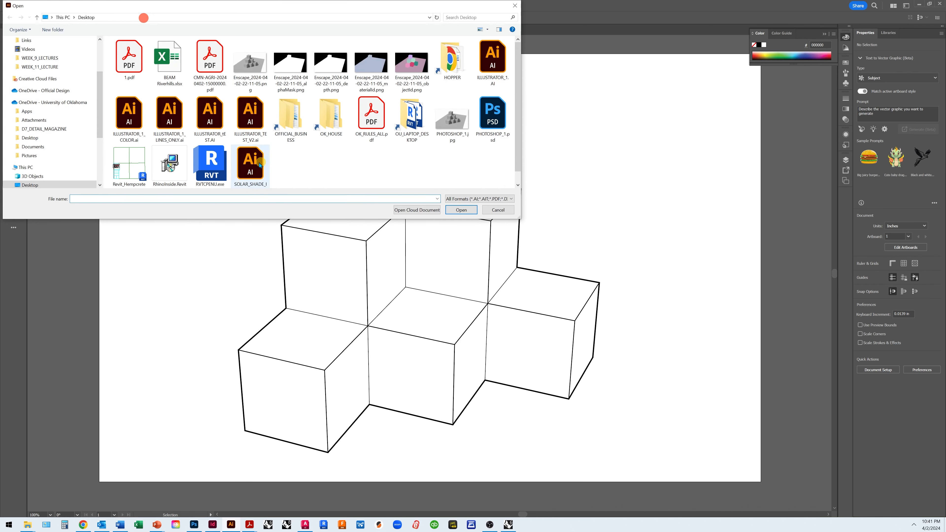
pyautogui.click(266, 170)
pyautogui.click(462, 209)
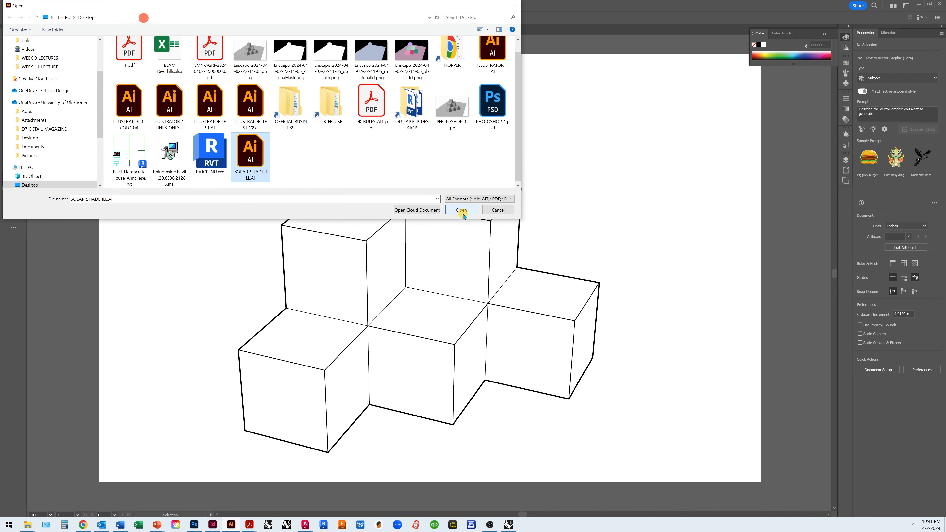
pyautogui.scroll(3, 449, 304)
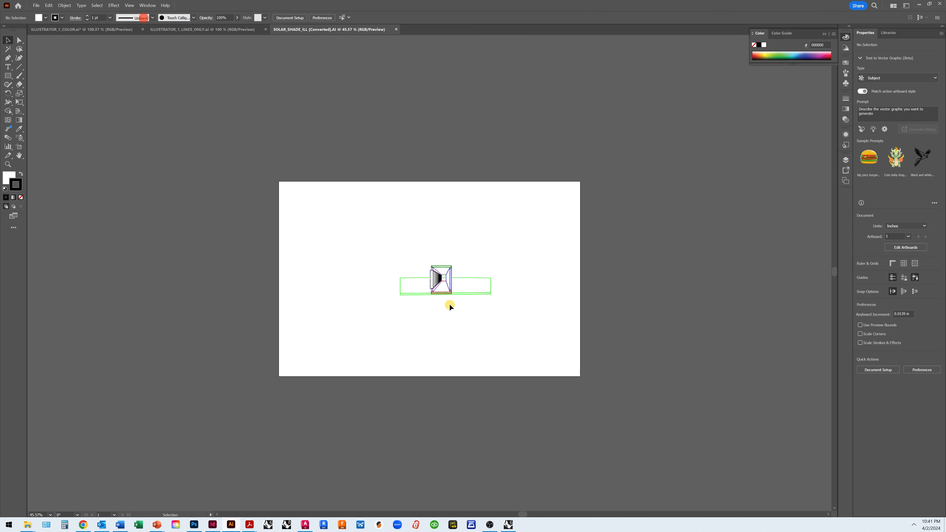
# Step: Scale the whole section perspective linework up proportionally to about 15.08 in wide so it nearly spans the artboard
pyautogui.click(8, 164)
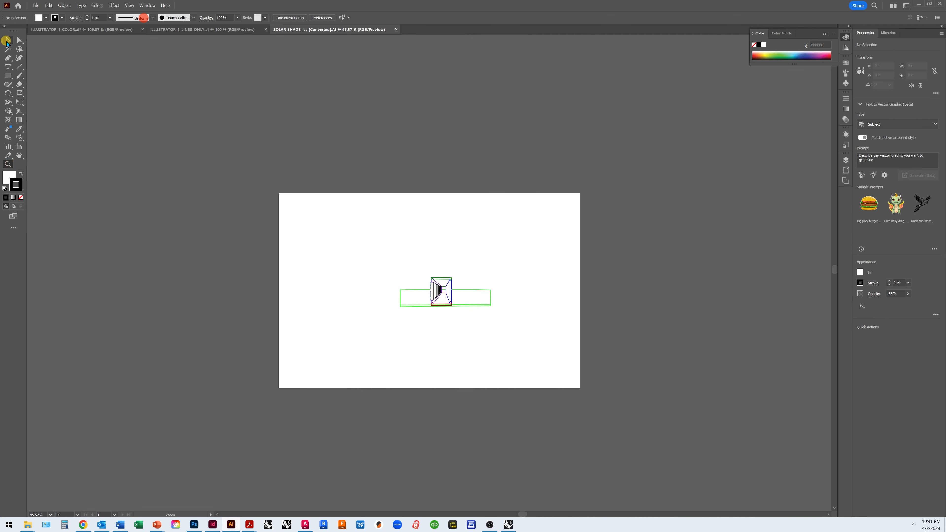
pyautogui.click(6, 41)
pyautogui.moveTo(500, 326); pyautogui.dragTo(500, 326)
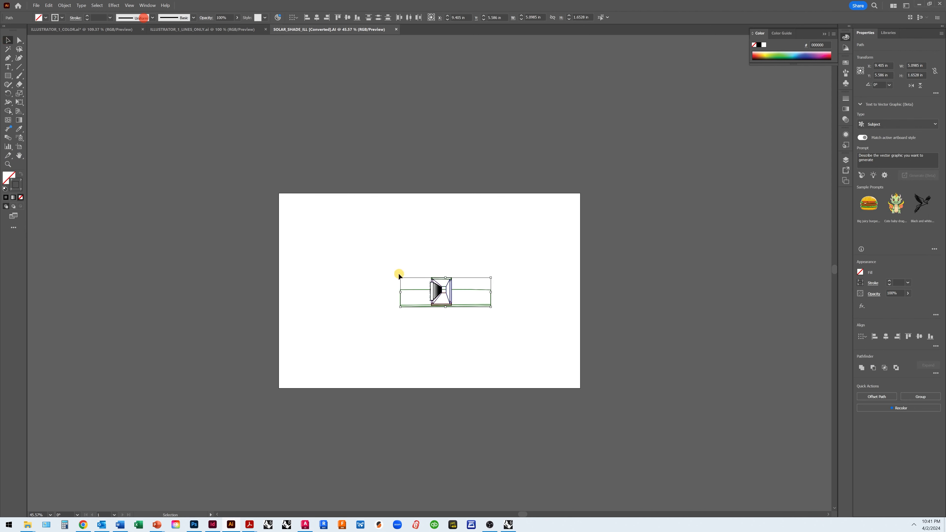
pyautogui.moveTo(400, 279); pyautogui.dragTo(306, 218)
pyautogui.moveTo(489, 307); pyautogui.dragTo(561, 350)
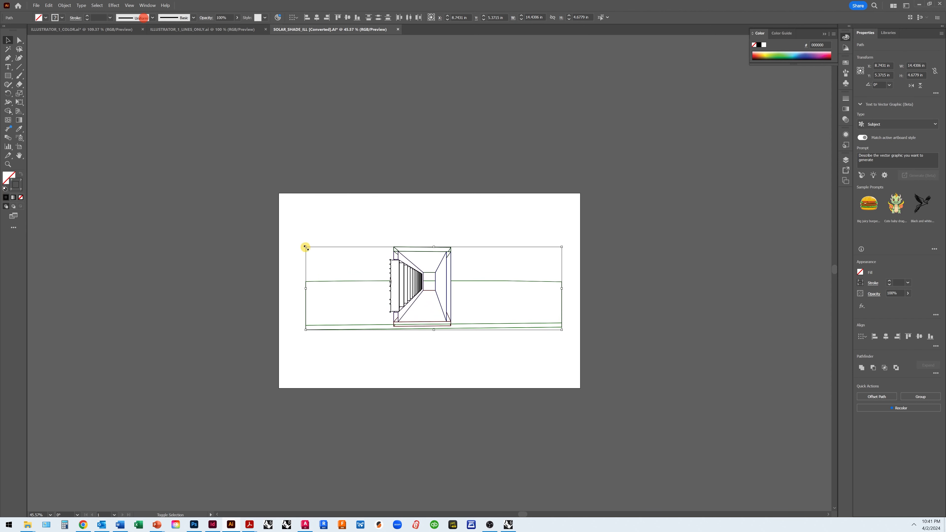
pyautogui.moveTo(305, 247); pyautogui.dragTo(294, 242)
pyautogui.click(123, 127)
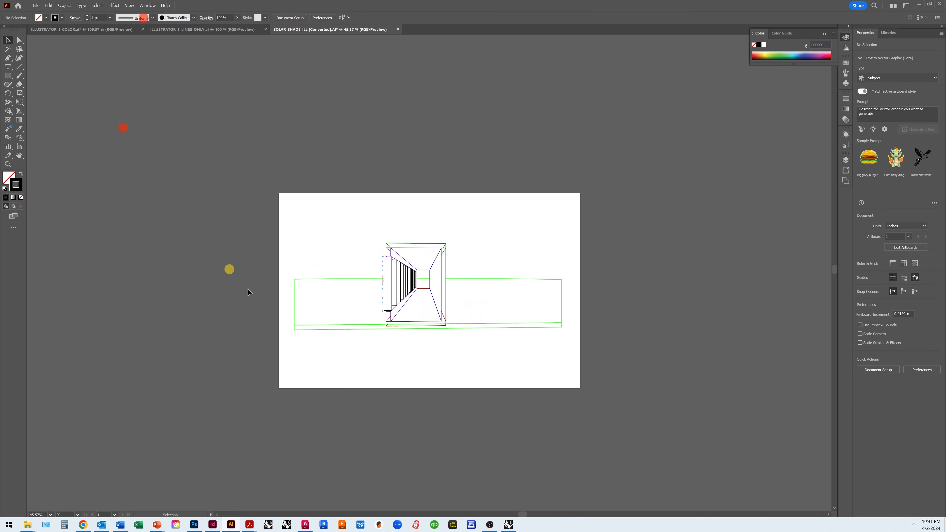
# Step: Set the stroke of all the linework to black with a 0.25 pt weight
pyautogui.scroll(1, 351, 356)
pyautogui.moveTo(519, 342); pyautogui.dragTo(521, 343)
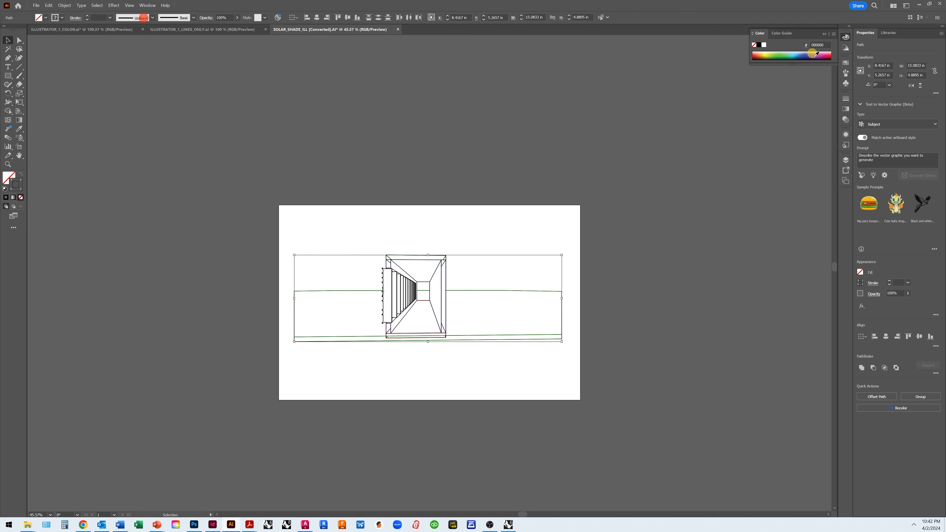
pyautogui.click(759, 46)
pyautogui.click(845, 98)
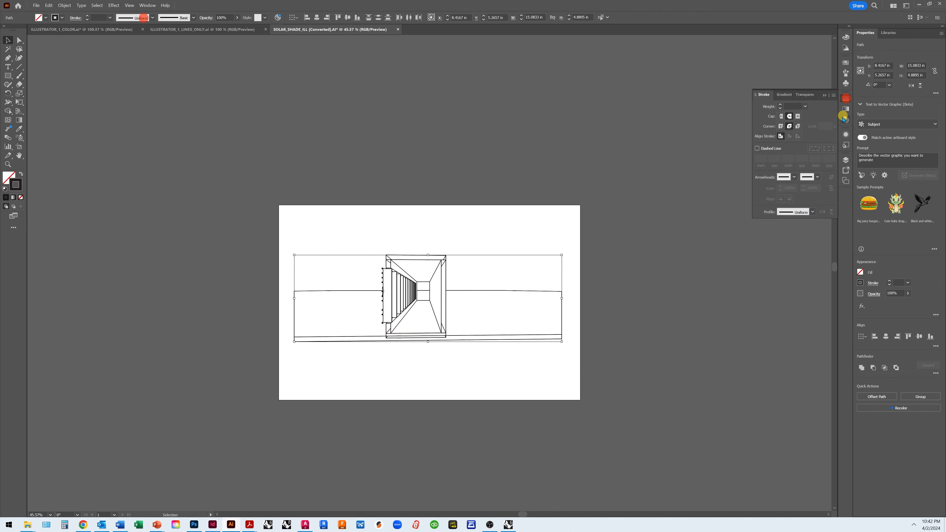
pyautogui.click(805, 106)
pyautogui.click(816, 114)
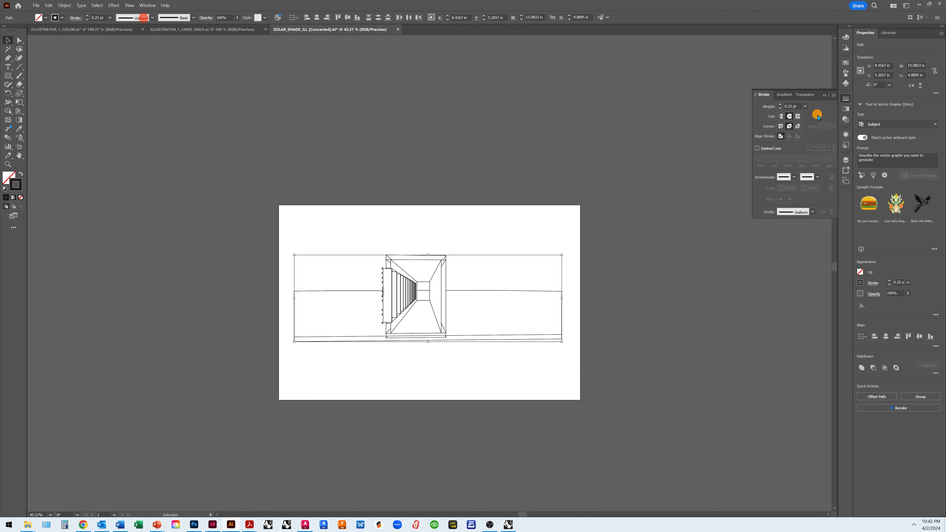
pyautogui.click(657, 188)
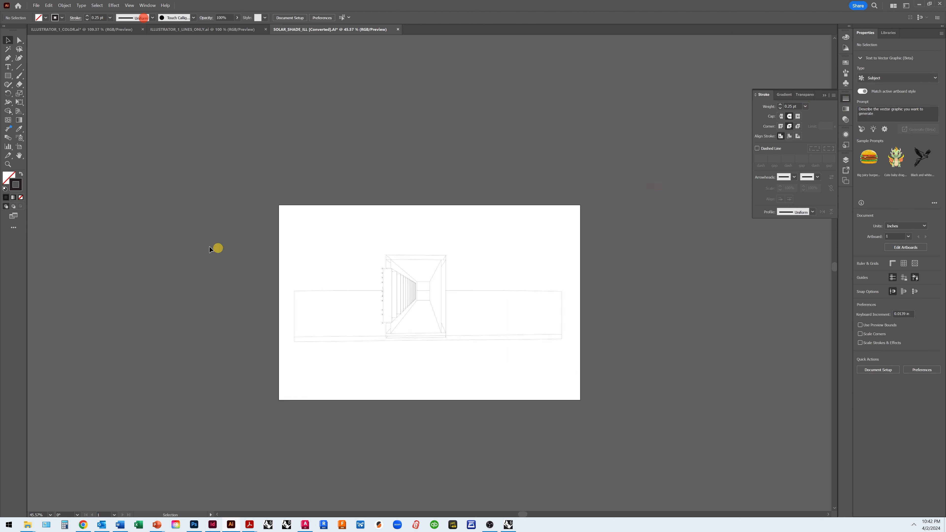
# Step: Examine the linework where the horizontal shade members meet the front louver, compare it with the Rhino model, and return to Illustrator
pyautogui.click(7, 164)
pyautogui.click(369, 246)
pyautogui.moveTo(369, 245); pyautogui.dragTo(450, 266)
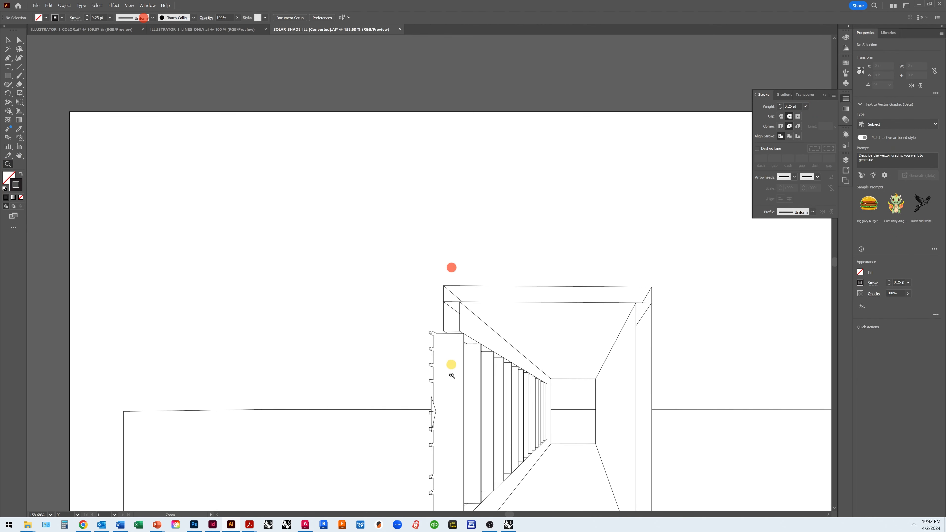
pyautogui.scroll(1, 452, 386)
pyautogui.moveTo(430, 396); pyautogui.dragTo(566, 435)
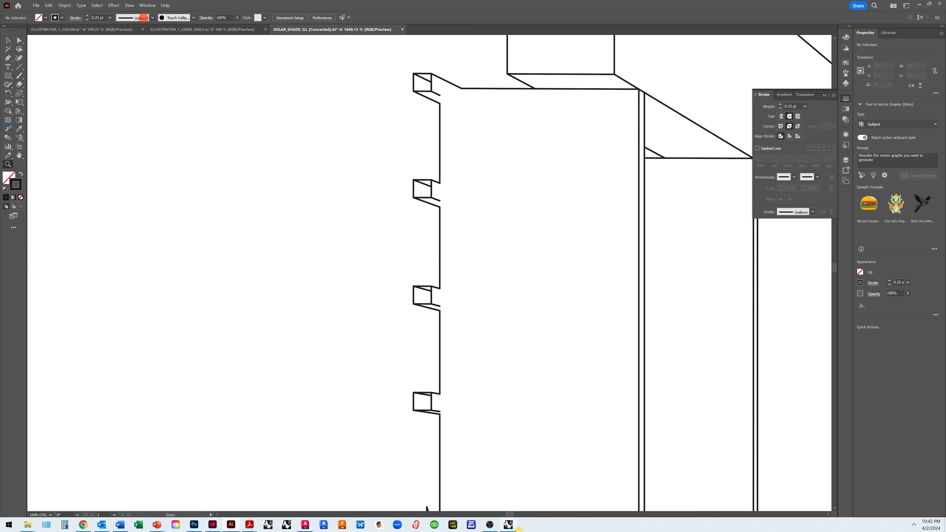
pyautogui.moveTo(510, 526)
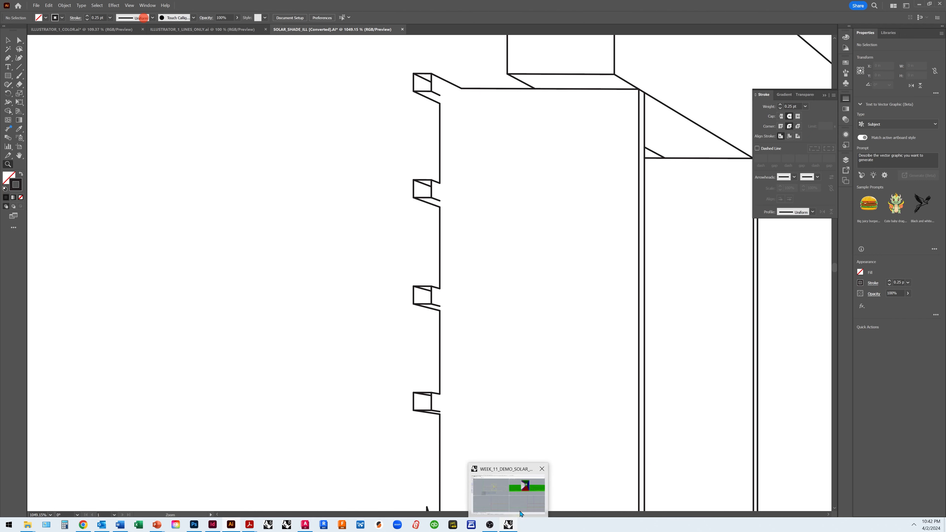
pyautogui.click(526, 495)
pyautogui.scroll(5, 639, 109)
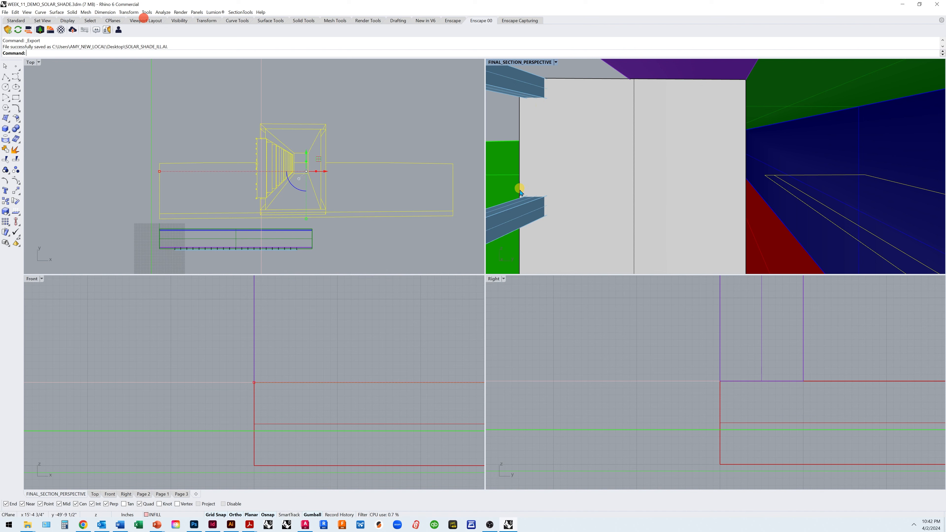
pyautogui.scroll(-6, 515, 147)
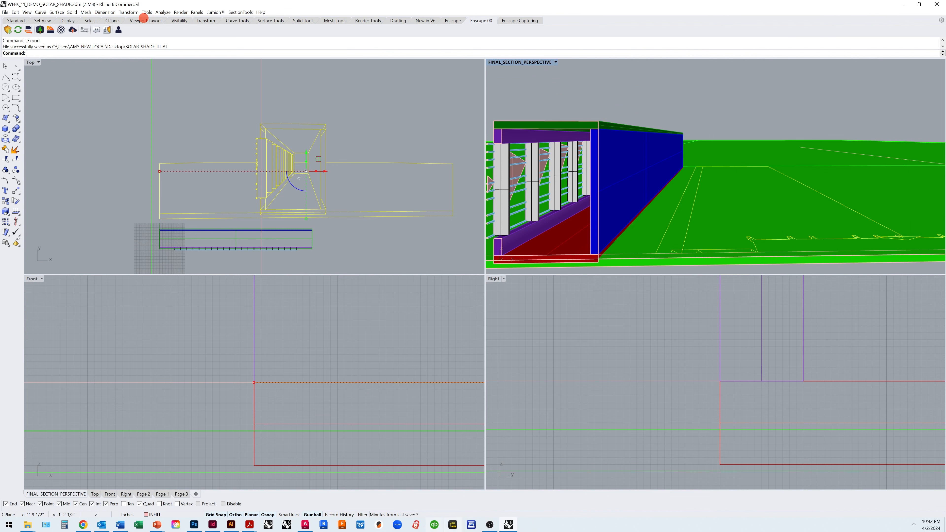
pyautogui.click(215, 526)
pyautogui.click(231, 525)
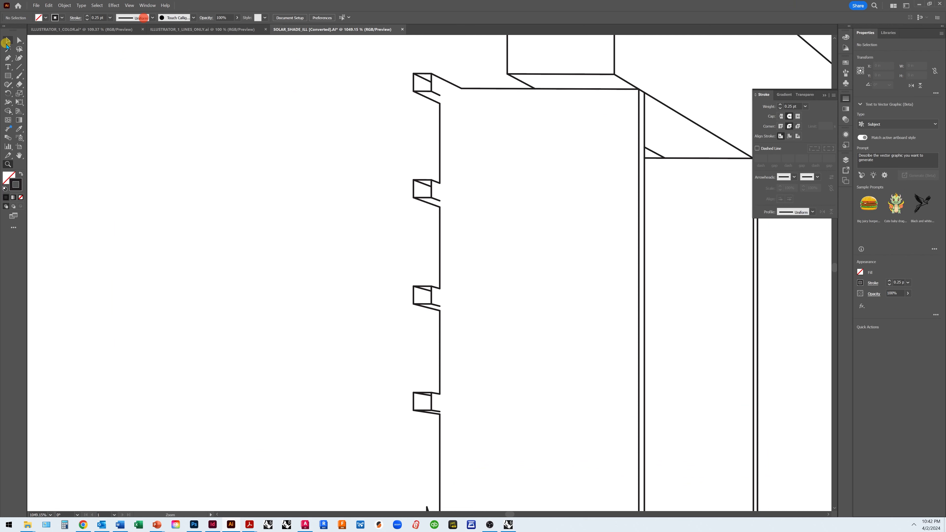
# Step: Extend the front louver's outer vertical edge and top edge to meet at the corner, and close the vertical edge's gap at the second shade member
pyautogui.click(18, 40)
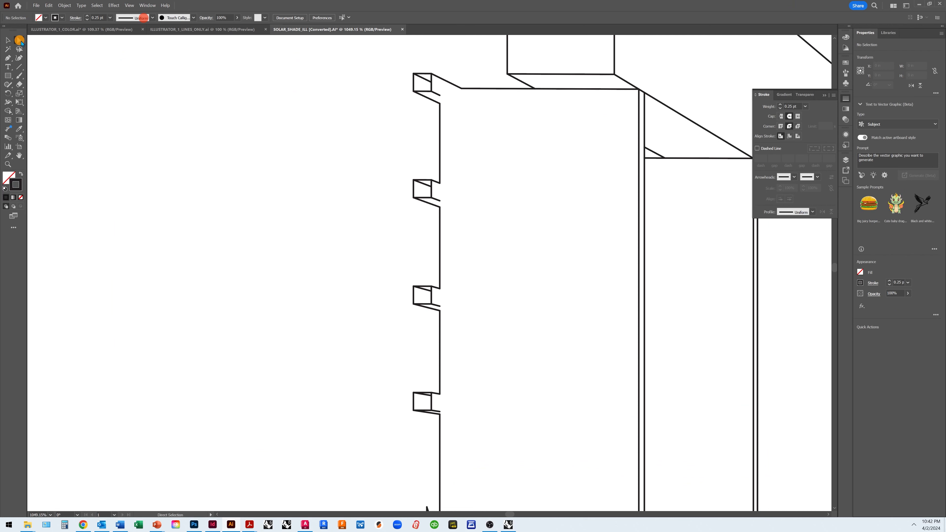
pyautogui.click(440, 115)
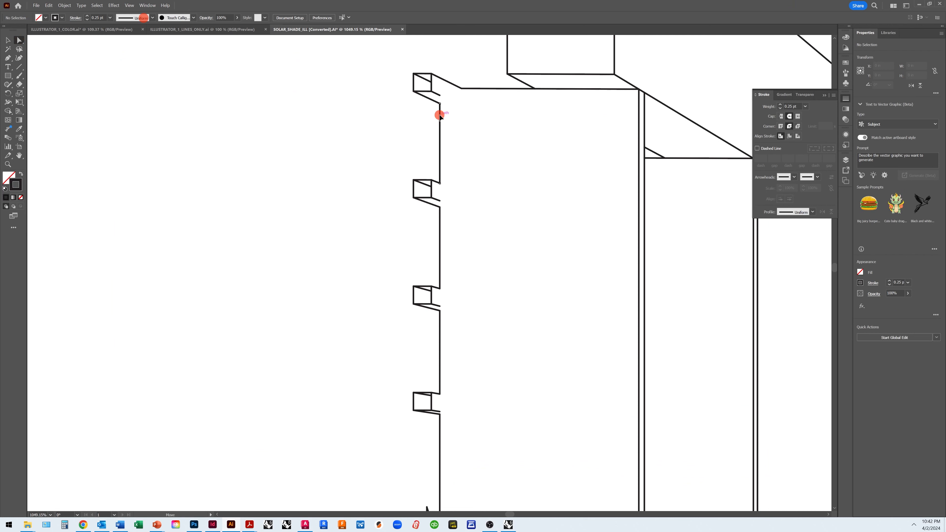
pyautogui.click(440, 89)
pyautogui.click(439, 108)
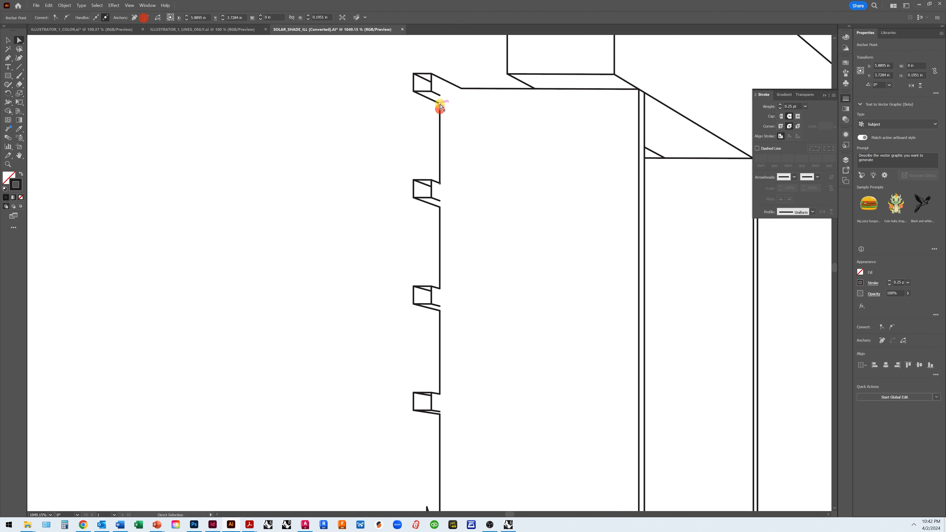
pyautogui.moveTo(440, 103)
pyautogui.mouseDown()
pyautogui.moveTo(440, 89)
pyautogui.moveTo(452, 89)
pyautogui.moveTo(439, 88)
pyautogui.mouseUp()
pyautogui.click(473, 88)
pyautogui.click(484, 160)
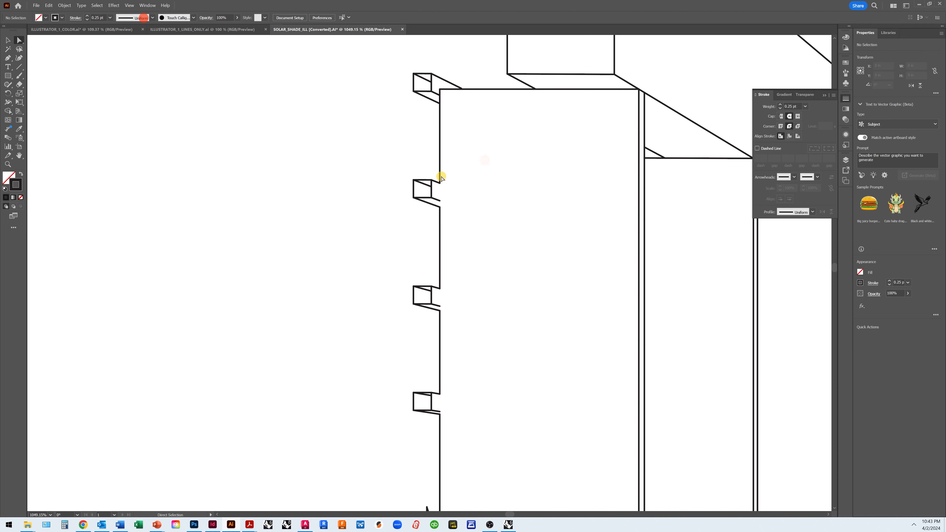
pyautogui.moveTo(440, 182); pyautogui.dragTo(439, 205)
pyautogui.scroll(-1, 465, 165)
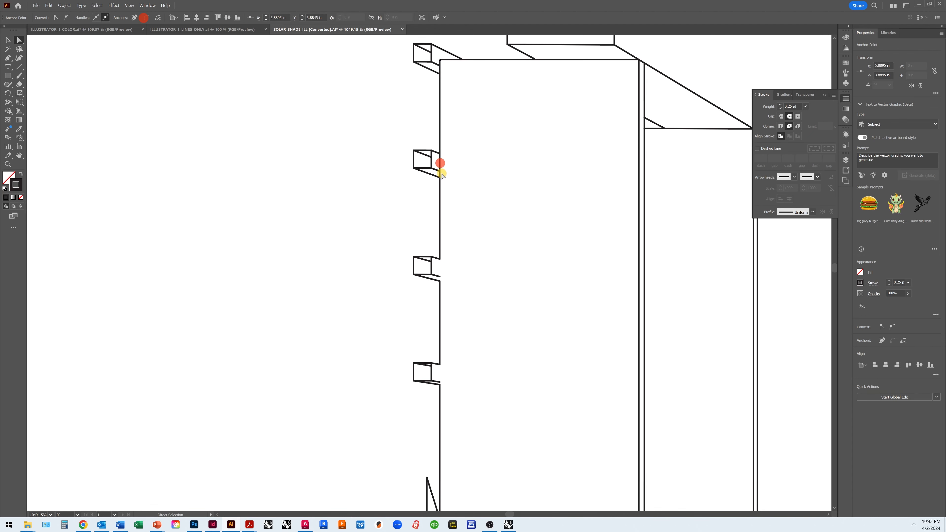
# Step: Extend the front louver's outer vertical edge down past the third and fourth shade members to close the gaps there
pyautogui.click(128, 6)
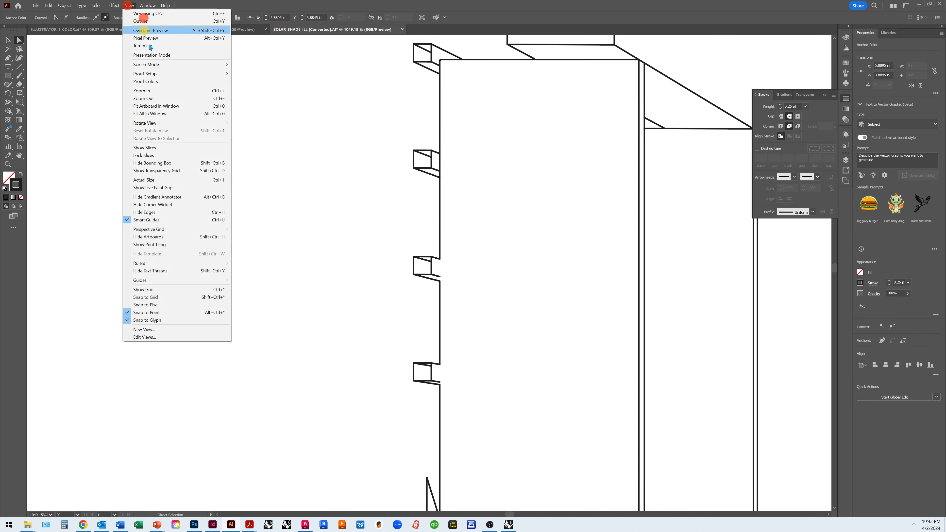
pyautogui.click(161, 98)
pyautogui.scroll(-3, 428, 163)
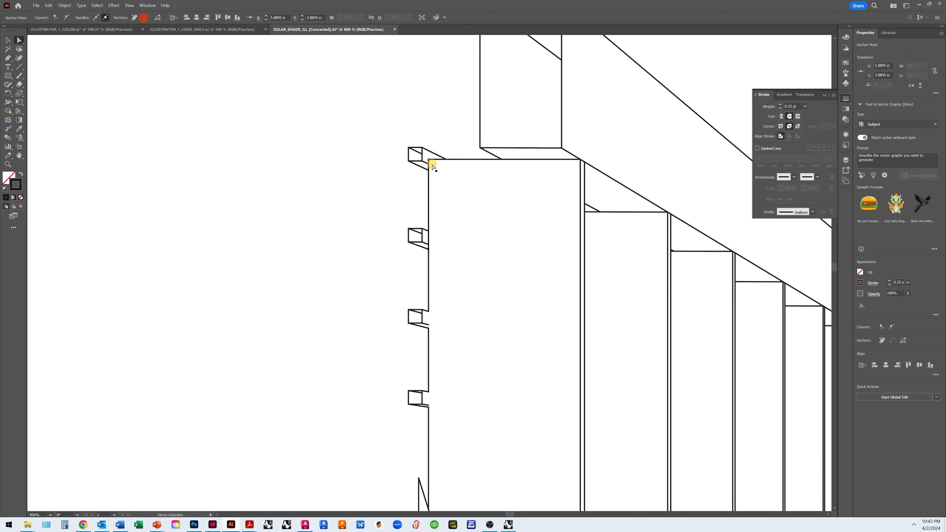
pyautogui.click(129, 6)
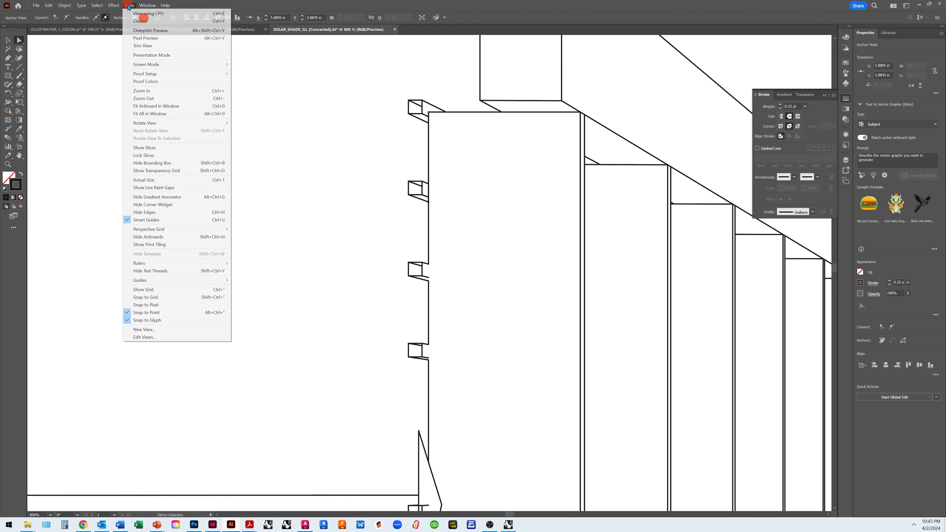
pyautogui.click(162, 98)
pyautogui.scroll(-3, 472, 305)
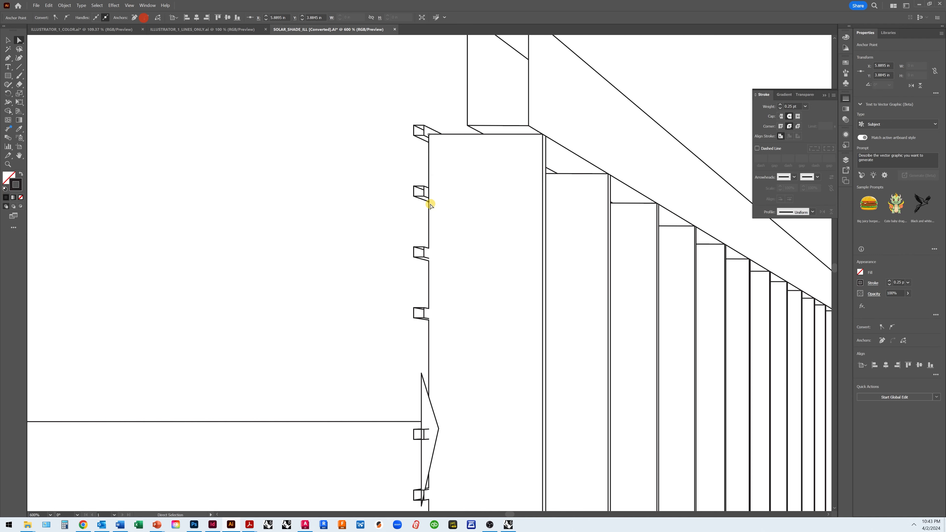
pyautogui.moveTo(429, 202); pyautogui.dragTo(428, 320)
# Step: Close the remaining gaps in the front louver's outer vertical edge at the lower shade members
pyautogui.scroll(-6, 477, 240)
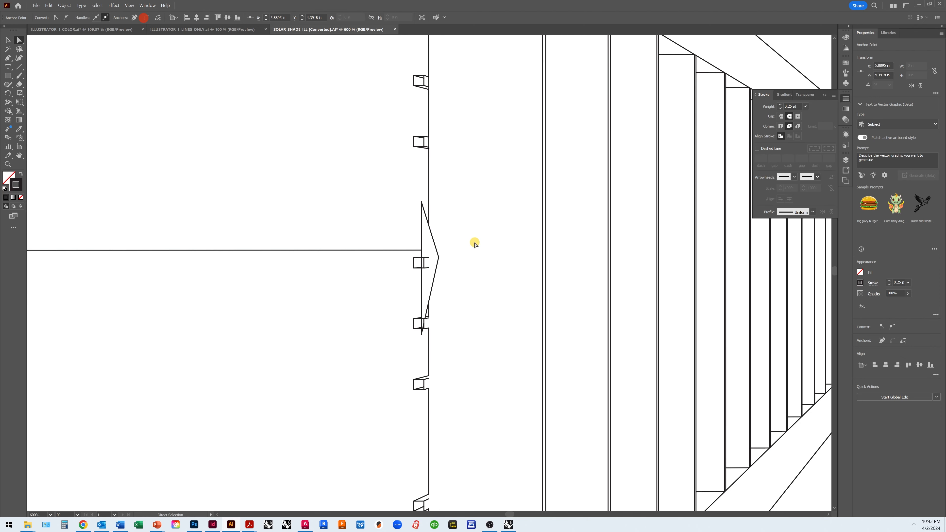
pyautogui.scroll(-4, 474, 243)
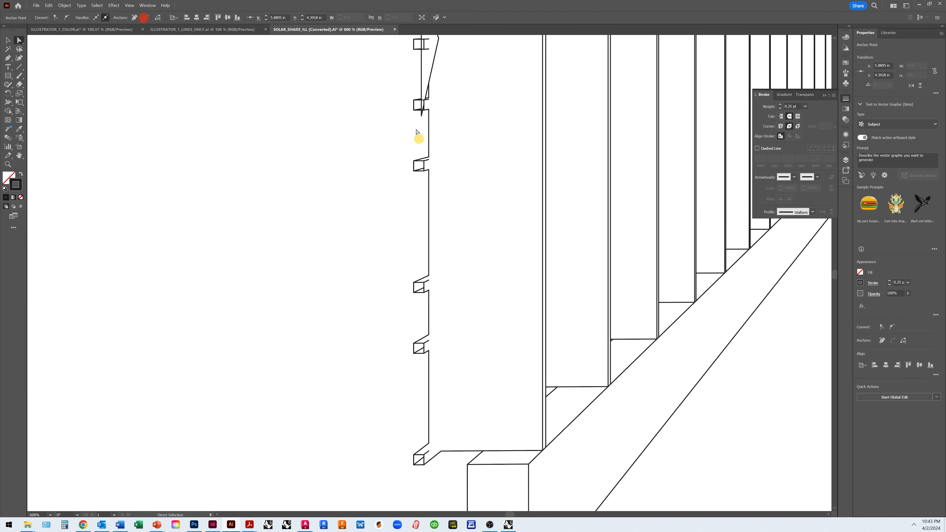
pyautogui.click(429, 391)
pyautogui.moveTo(429, 351); pyautogui.dragTo(429, 96)
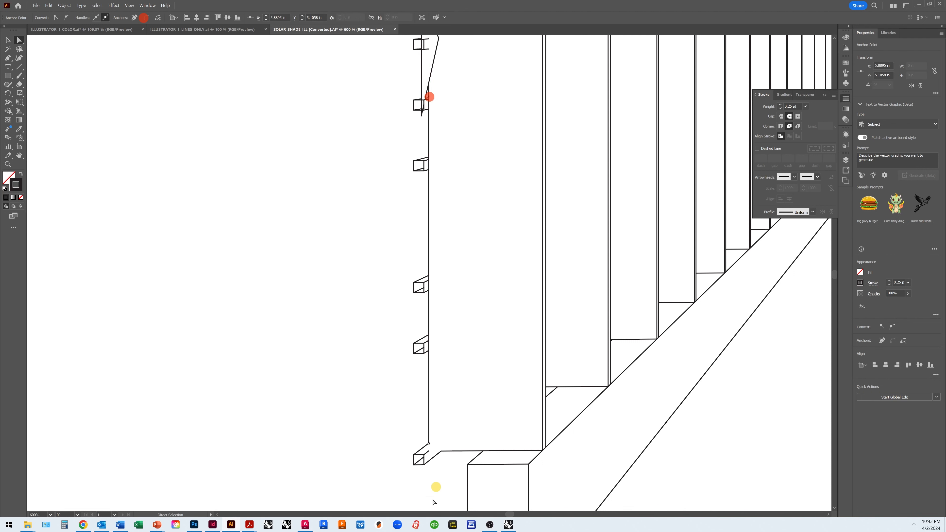
# Step: Extend the front louver's bottom edge and outer vertical edge to meet at the lower corner by the lowest shade member
pyautogui.click(446, 452)
pyautogui.moveTo(439, 452); pyautogui.dragTo(429, 451)
pyautogui.click(430, 436)
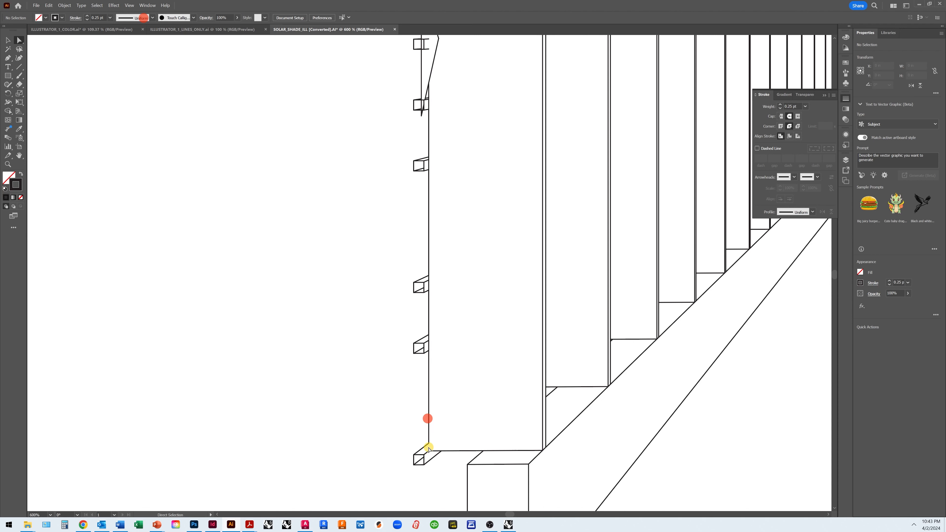
pyautogui.click(8, 43)
pyautogui.click(247, 234)
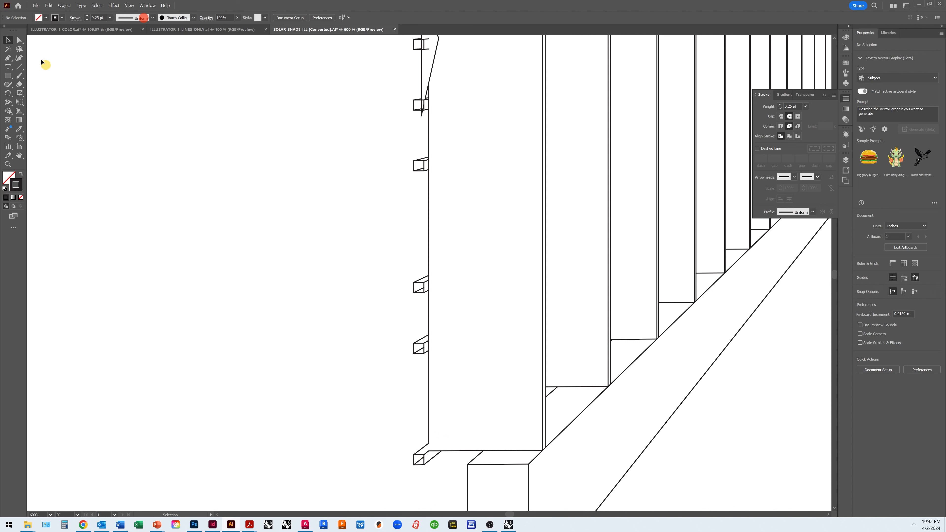
pyautogui.click(19, 40)
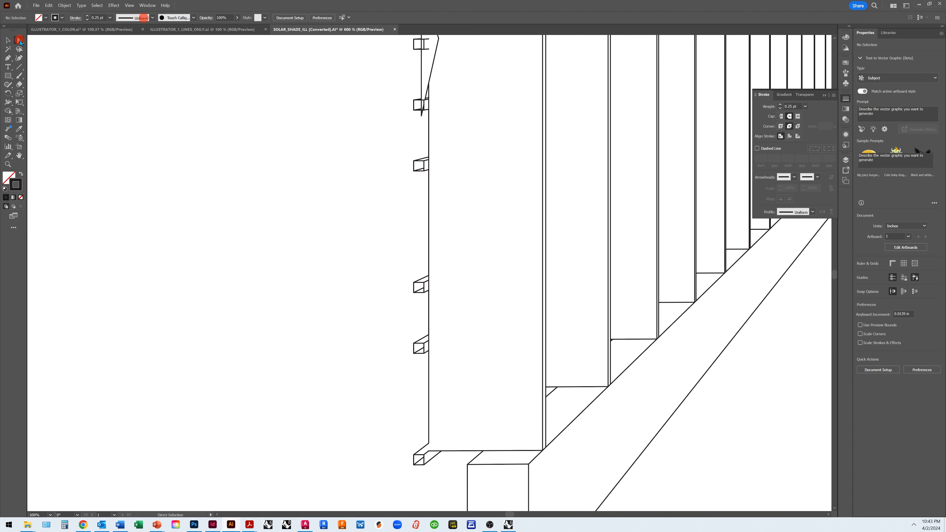
pyautogui.click(428, 384)
pyautogui.moveTo(428, 446); pyautogui.dragTo(429, 451)
pyautogui.click(369, 417)
pyautogui.scroll(-1, 444, 447)
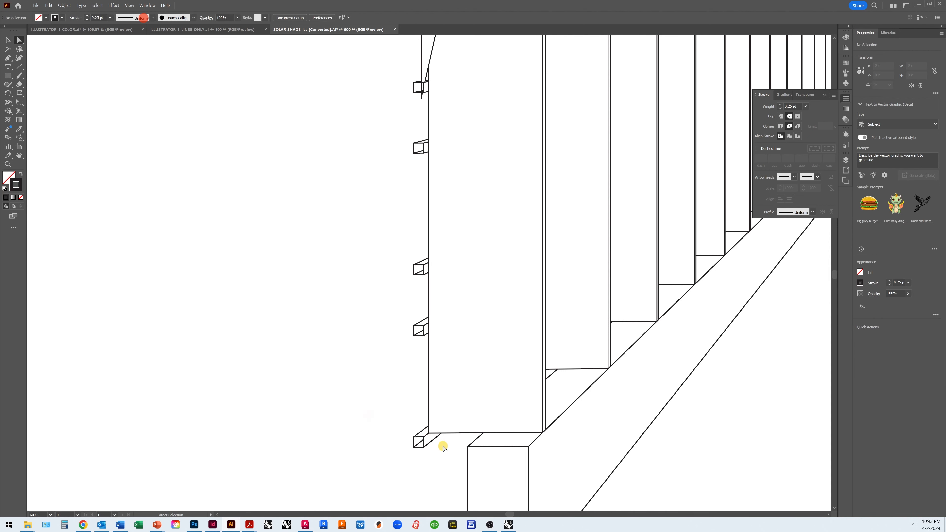
pyautogui.scroll(3, 443, 447)
pyautogui.scroll(-2, 443, 446)
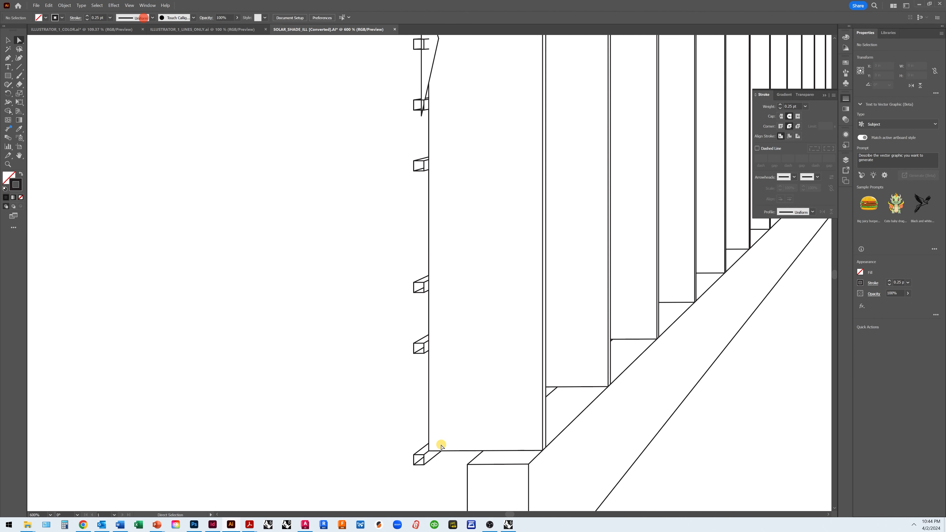
# Step: Try a 1 pt stroke on all the linework of the topmost shade member and undo it
pyautogui.scroll(12, 441, 445)
pyautogui.scroll(10, 441, 443)
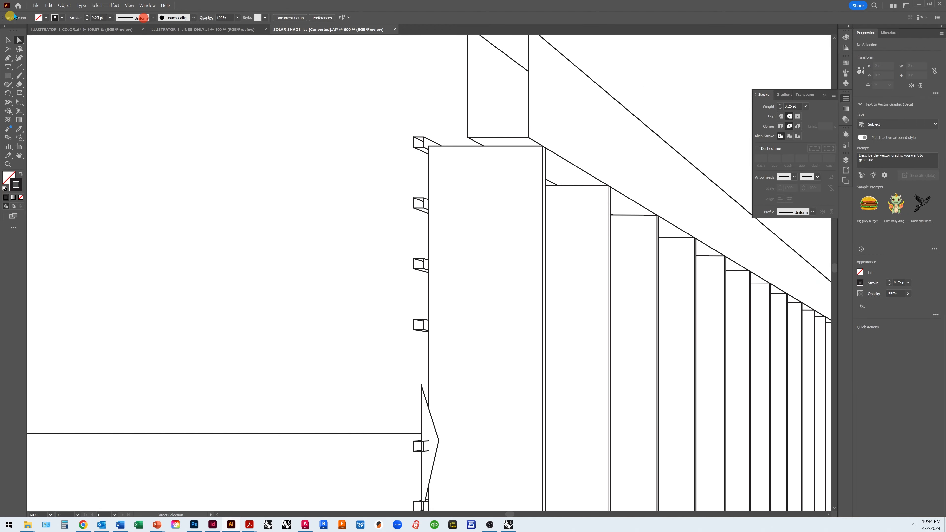
pyautogui.click(8, 40)
pyautogui.click(420, 139)
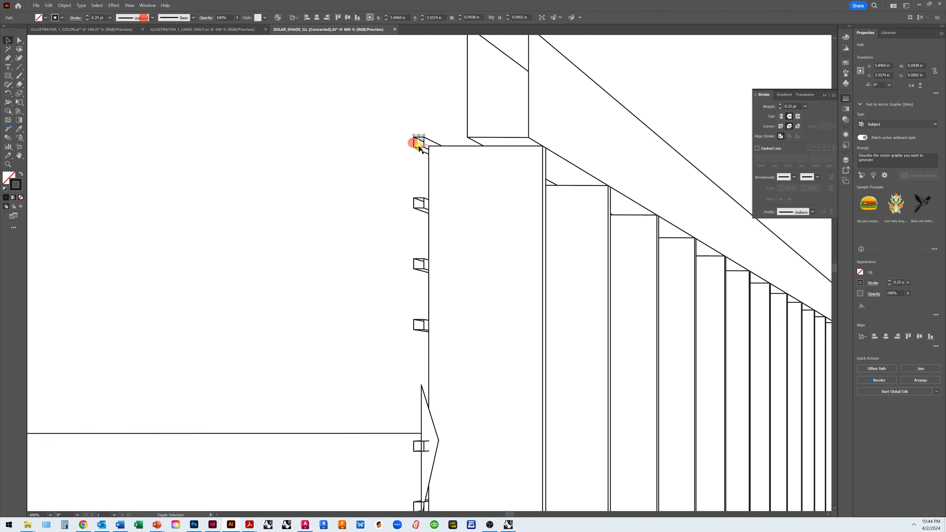
pyautogui.moveTo(397, 116); pyautogui.dragTo(427, 149)
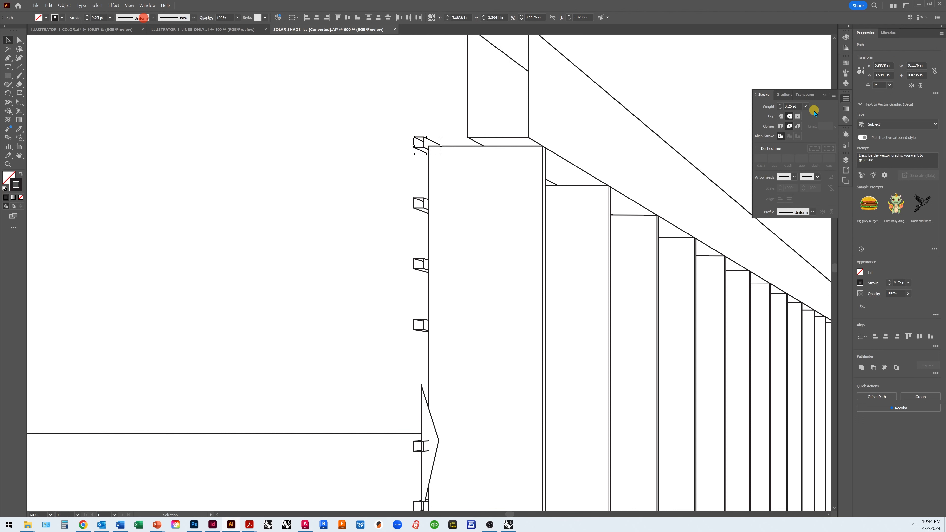
pyautogui.click(805, 106)
pyautogui.click(814, 143)
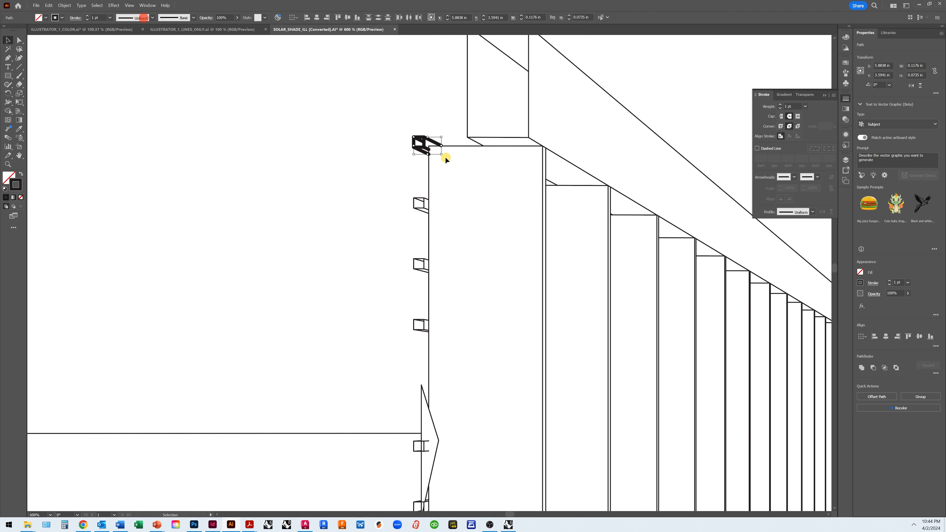
pyautogui.hotkey('ctrl', 'z')
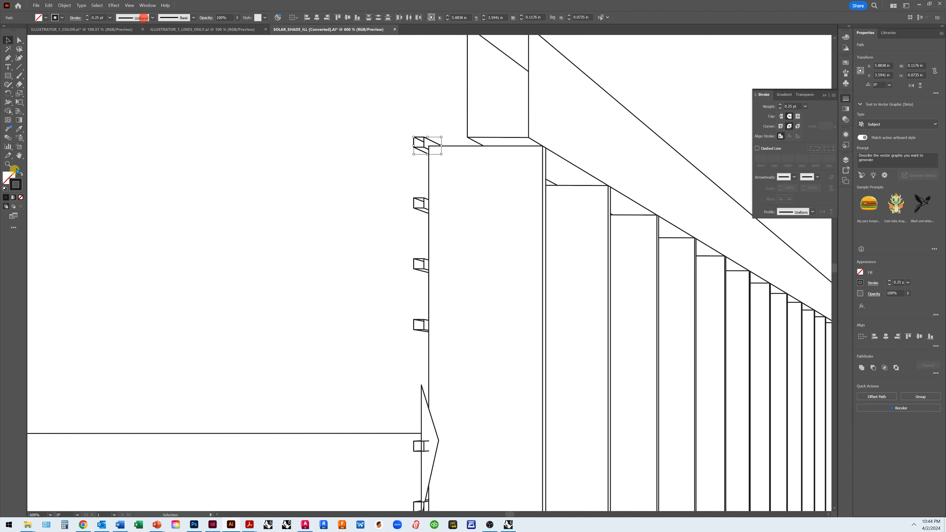
# Step: Set the four lines outlining the topmost shade member's square end face to a 0.75 pt stroke
pyautogui.click(7, 164)
pyautogui.moveTo(404, 123); pyautogui.dragTo(501, 211)
pyautogui.click(8, 40)
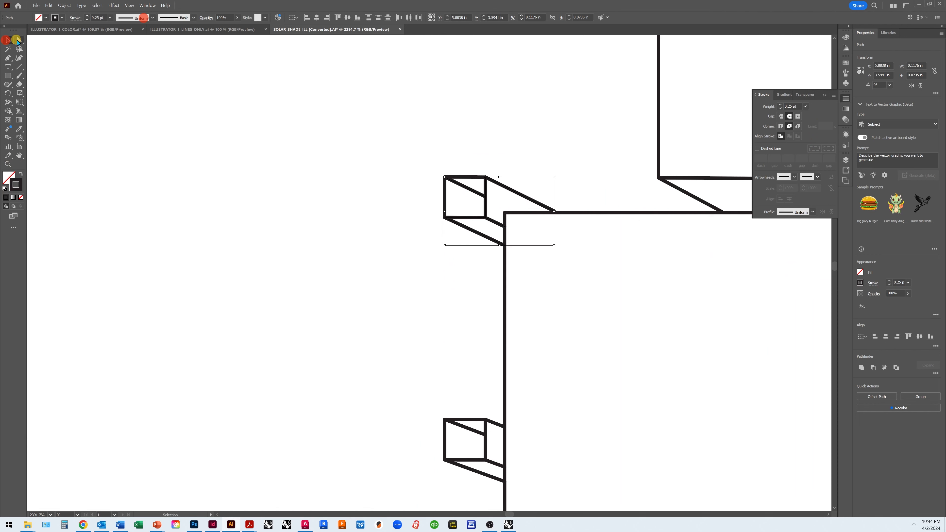
pyautogui.click(494, 146)
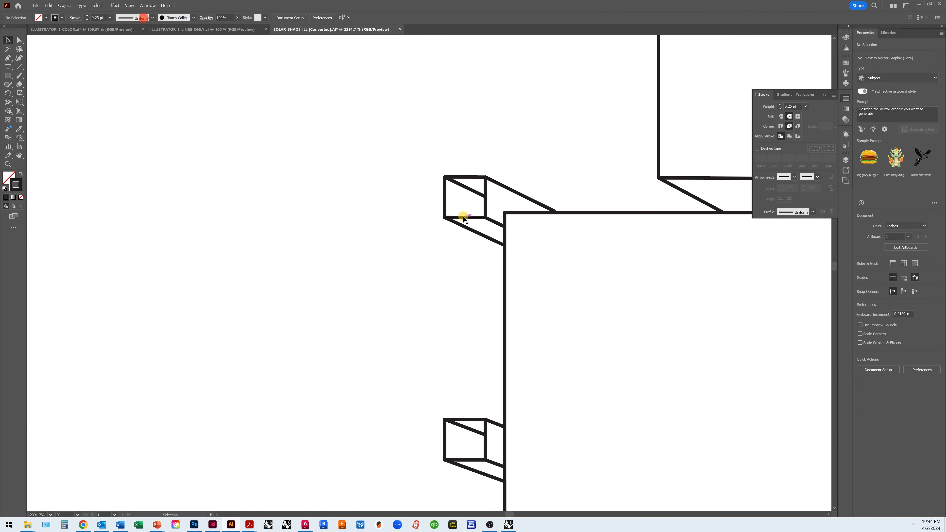
pyautogui.click(19, 40)
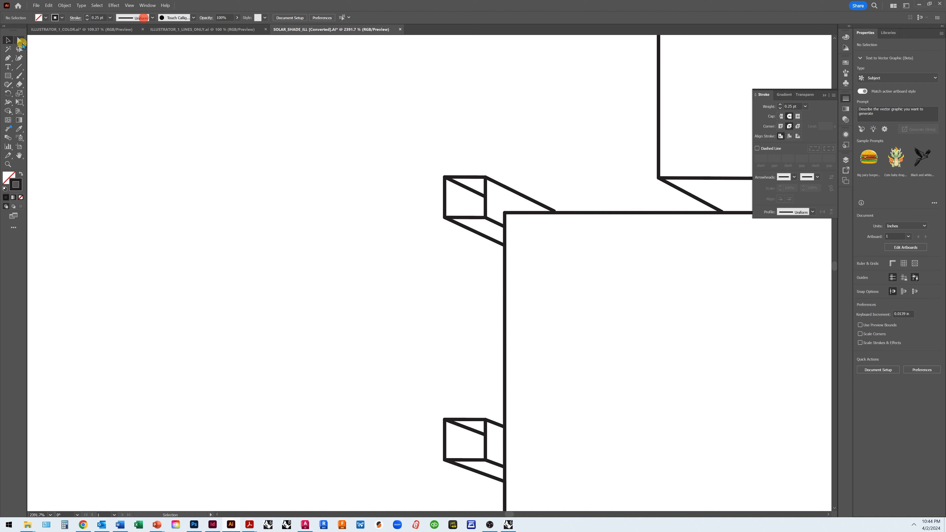
pyautogui.click(477, 179)
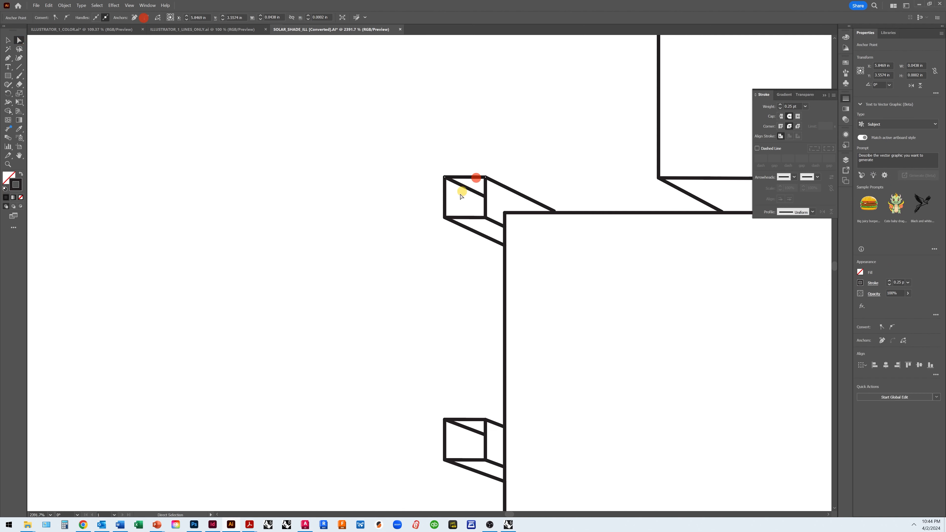
pyautogui.keyDown('shift'); pyautogui.click(446, 198); pyautogui.keyUp('shift')
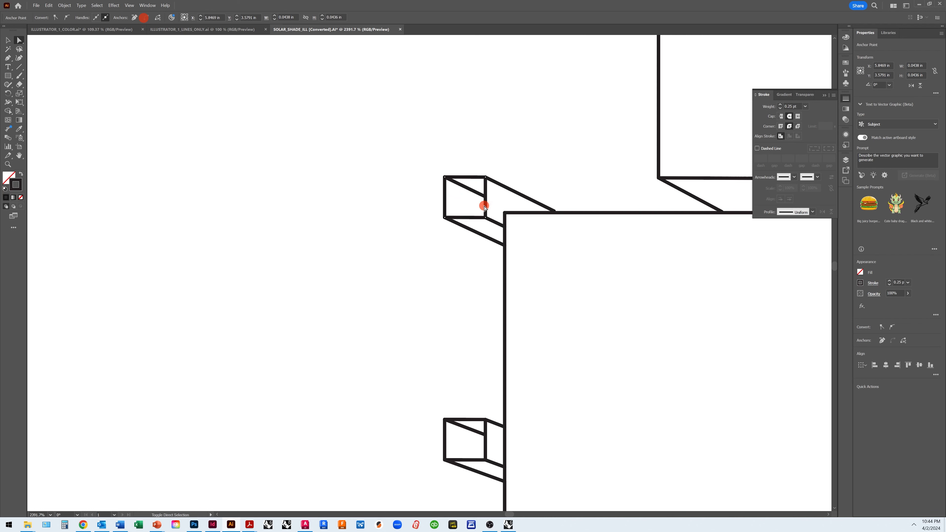
pyautogui.click(805, 106)
pyautogui.click(814, 139)
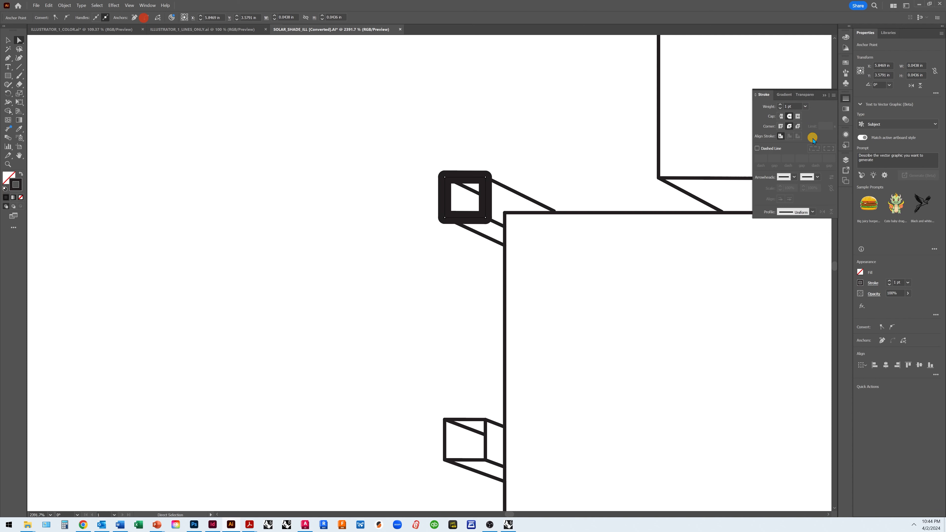
pyautogui.click(805, 106)
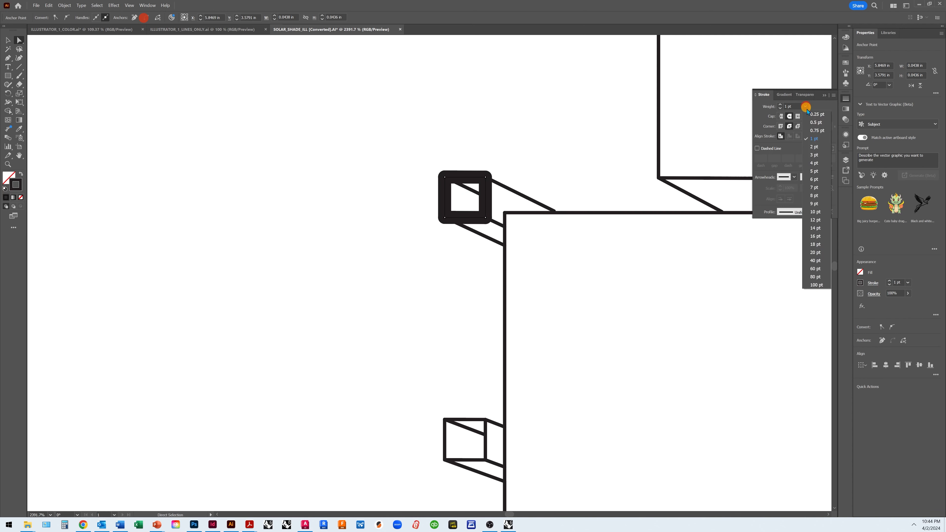
pyautogui.click(816, 130)
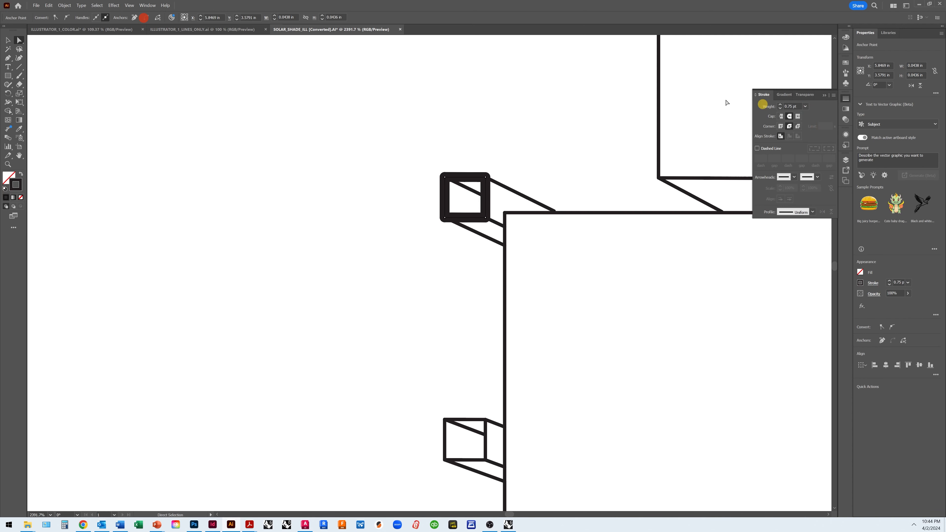
# Step: Set the section frame's outer top edge, outer right edge and upper left edge to a 2 pt stroke
pyautogui.click(125, 5)
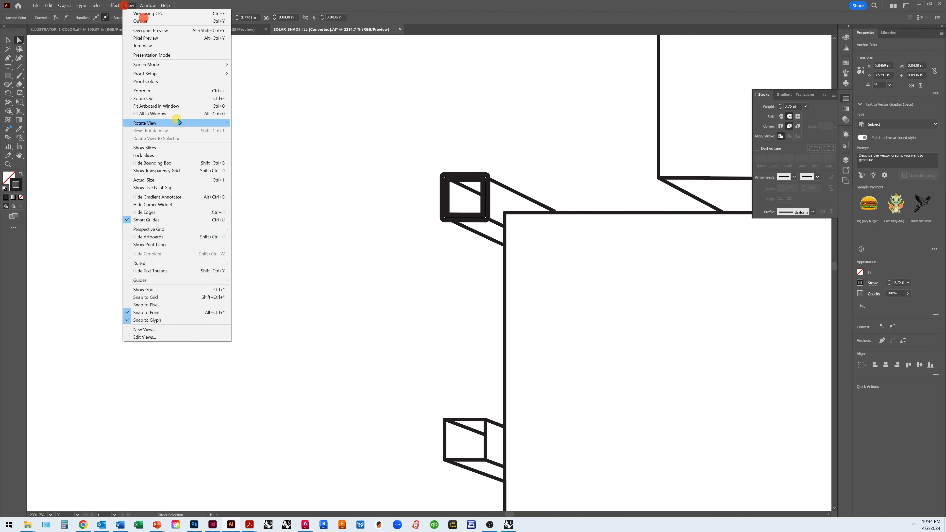
pyautogui.click(175, 98)
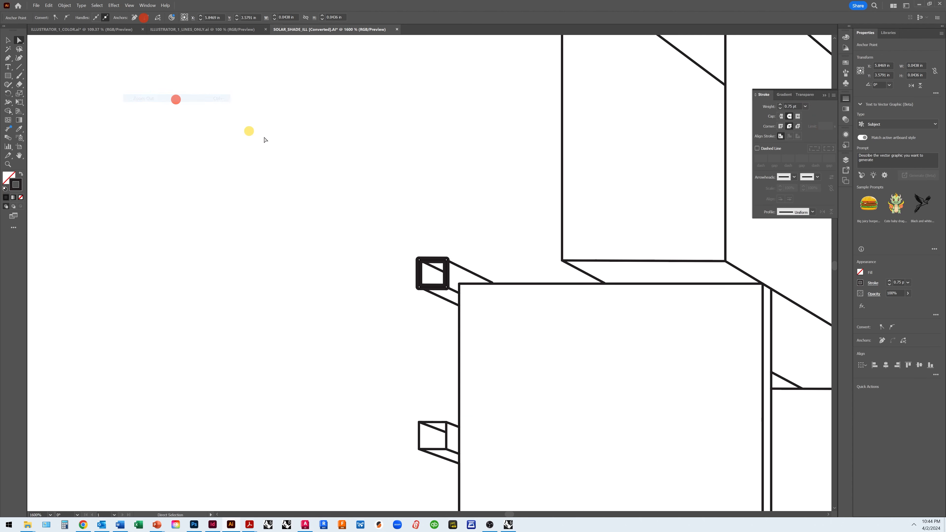
pyautogui.click(129, 5)
pyautogui.click(184, 106)
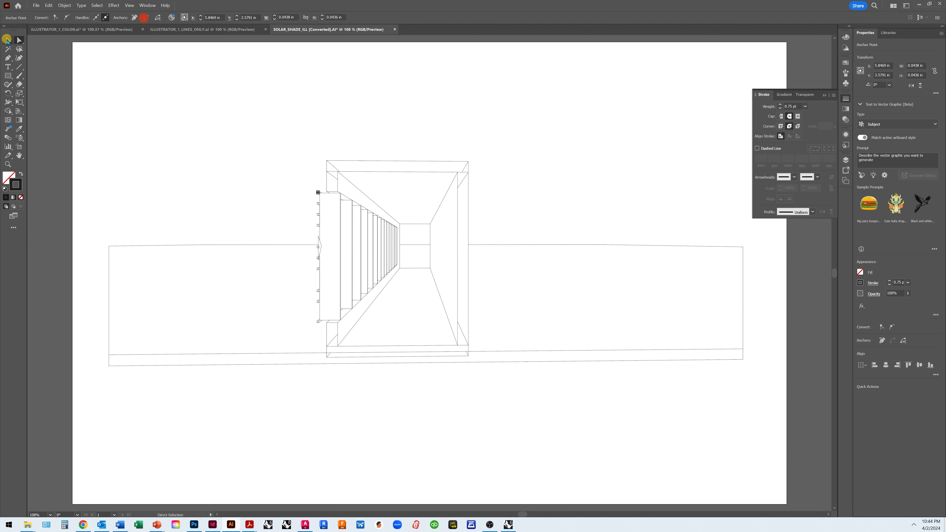
pyautogui.click(7, 39)
pyautogui.click(125, 106)
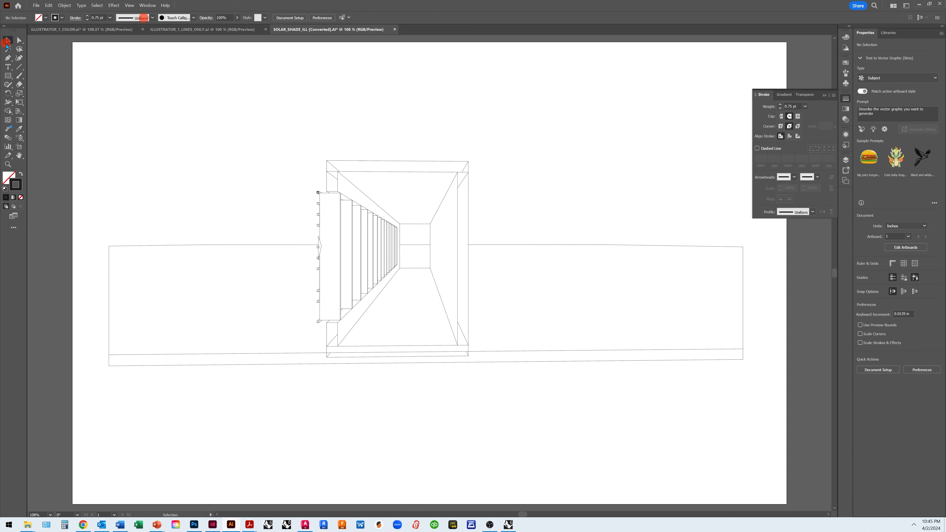
pyautogui.click(327, 183)
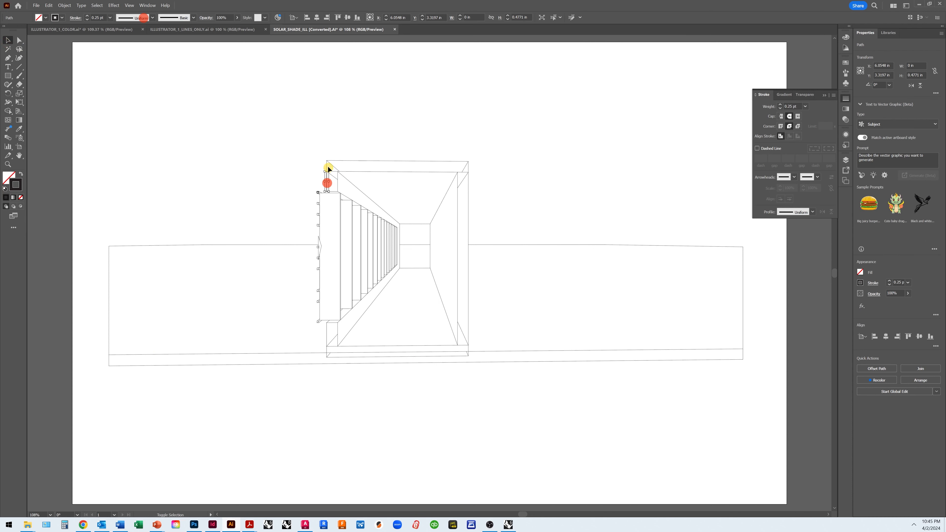
pyautogui.keyDown('shift'); pyautogui.click(349, 160); pyautogui.keyUp('shift')
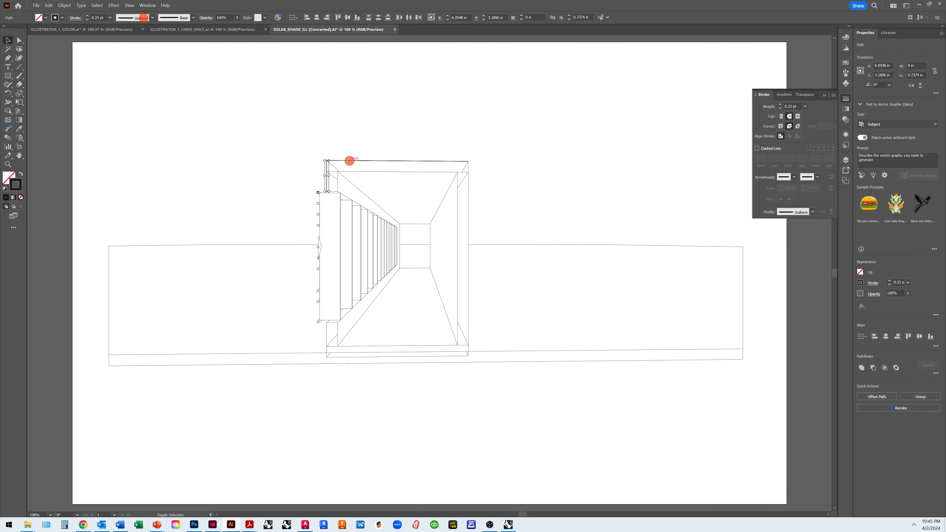
pyautogui.keyDown('shift'); pyautogui.click(469, 201); pyautogui.keyUp('shift')
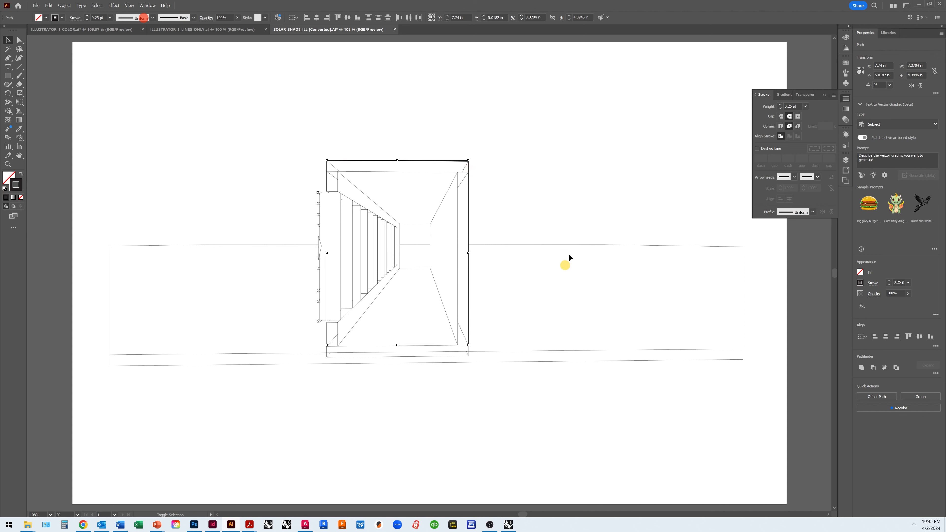
pyautogui.click(805, 106)
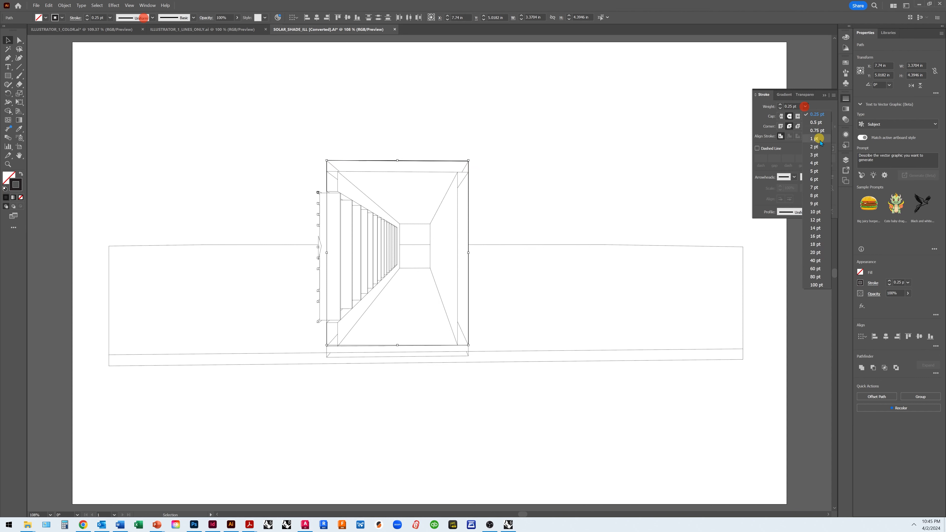
pyautogui.click(815, 147)
pyautogui.click(640, 173)
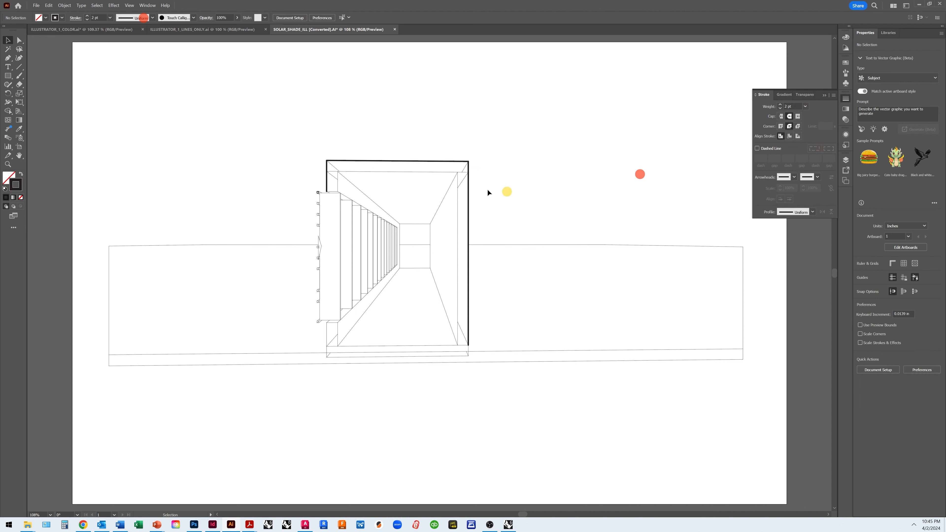
# Step: Set the section frame's inner ceiling edge, inner right wall edge and both inner left wall edges to a 2 pt stroke
pyautogui.click(401, 171)
pyautogui.keyDown('shift'); pyautogui.click(458, 201); pyautogui.keyUp('shift')
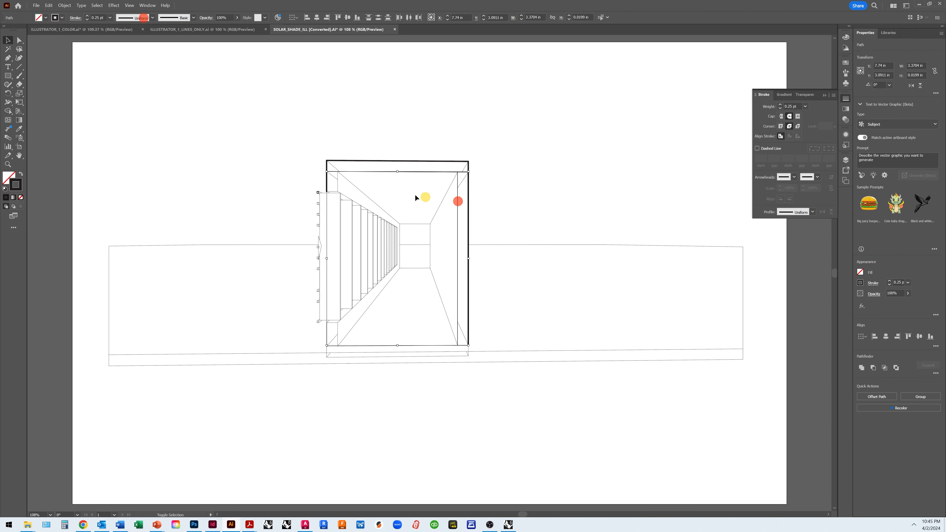
pyautogui.keyDown('shift'); pyautogui.click(338, 185); pyautogui.keyUp('shift')
pyautogui.keyDown('shift'); pyautogui.click(337, 327); pyautogui.keyUp('shift')
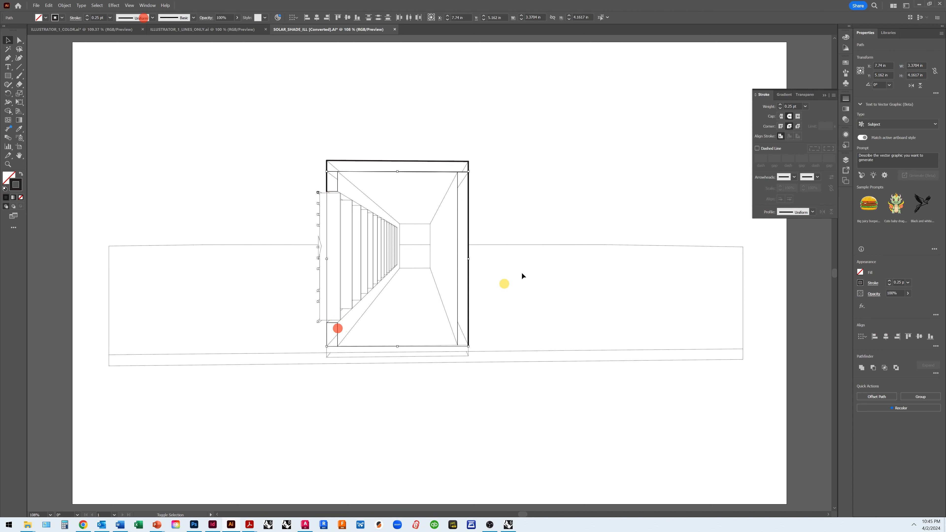
pyautogui.click(805, 106)
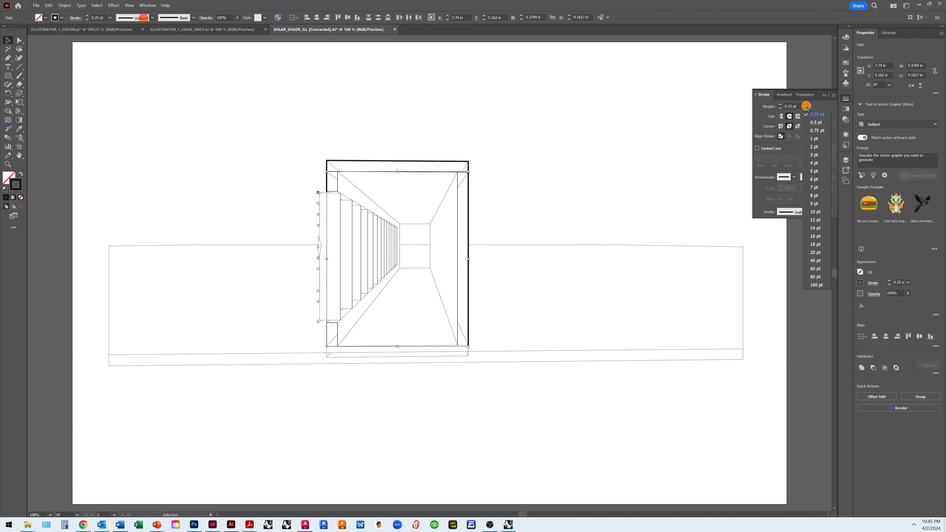
pyautogui.click(815, 147)
pyautogui.click(635, 184)
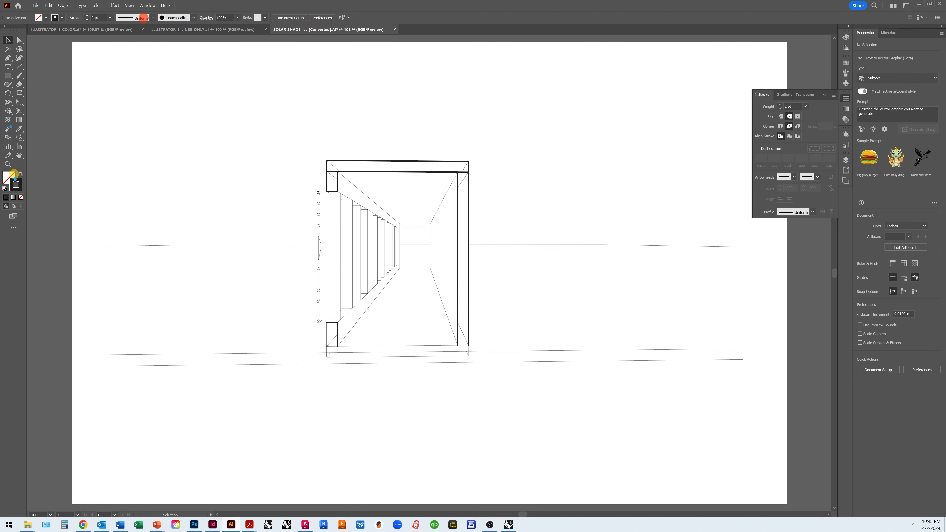
# Step: Shorten both ends of the inner ceiling edge so it stops at the inner corners of the two walls
pyautogui.click(8, 164)
pyautogui.moveTo(291, 148); pyautogui.dragTo(353, 162)
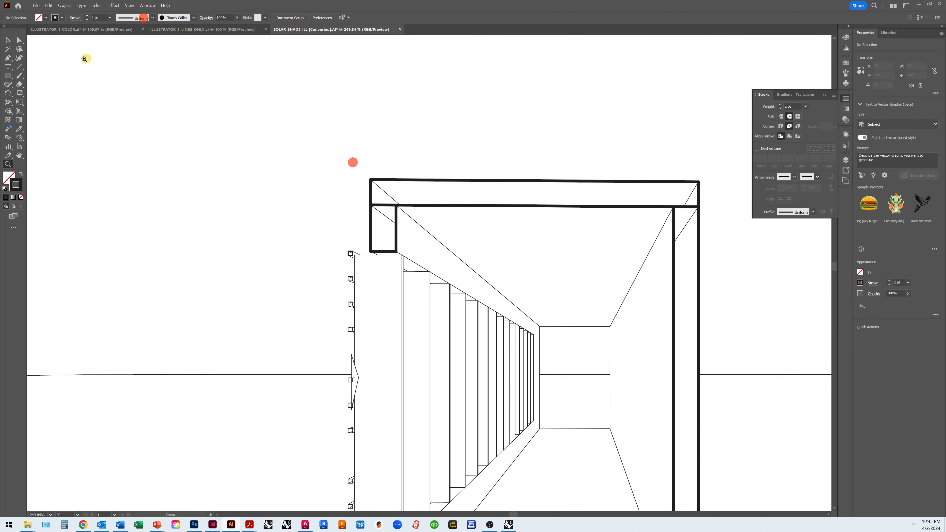
pyautogui.click(19, 40)
pyautogui.click(386, 204)
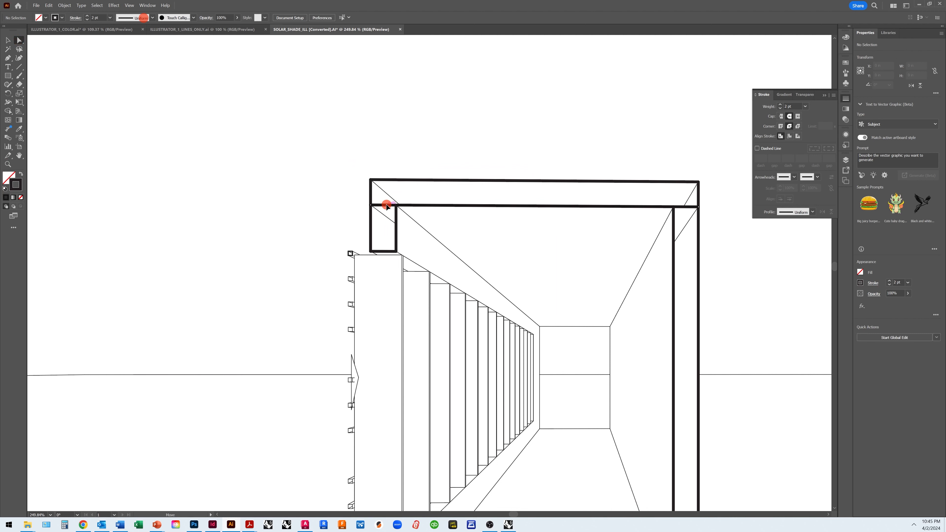
pyautogui.moveTo(371, 205); pyautogui.dragTo(397, 205)
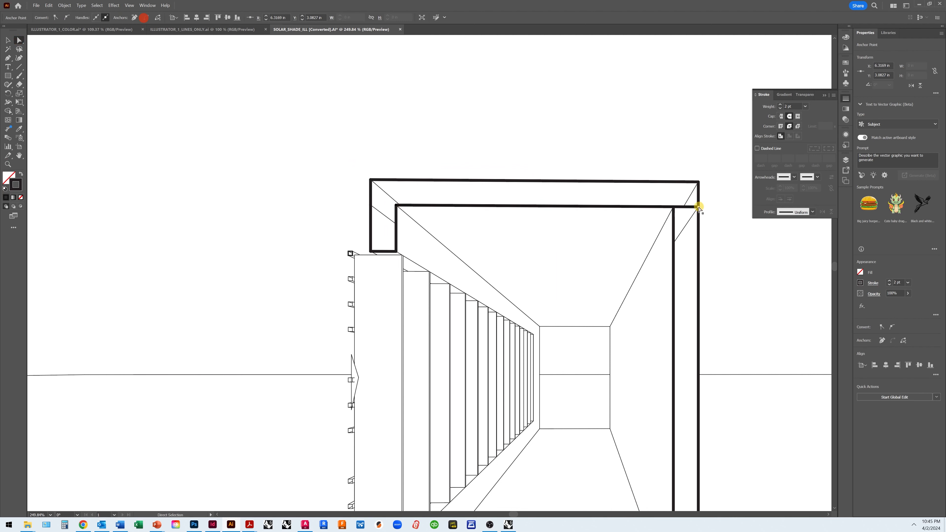
pyautogui.moveTo(698, 207); pyautogui.dragTo(674, 206)
# Step: Delete the stray diagonals inside the upper wall sections and extend the upper right corner's diagonal to the right wall's inner edge
pyautogui.click(9, 40)
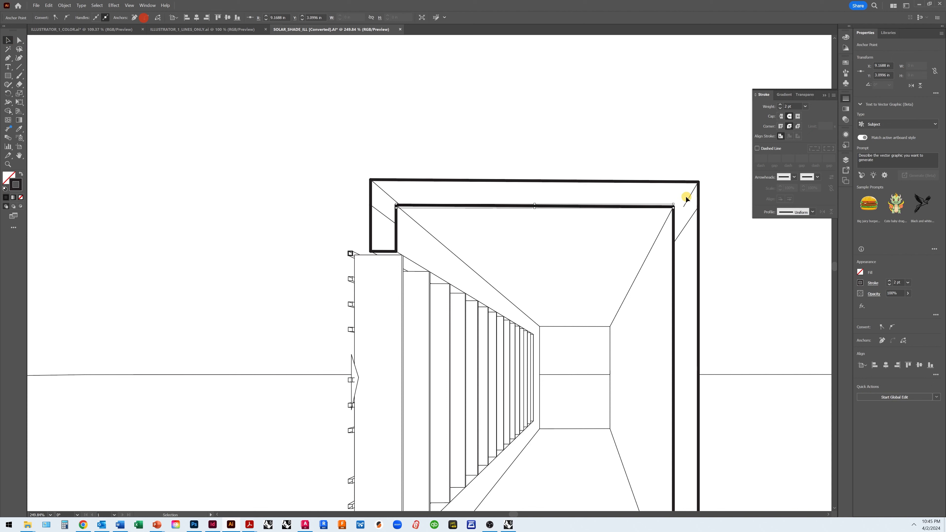
pyautogui.click(689, 221)
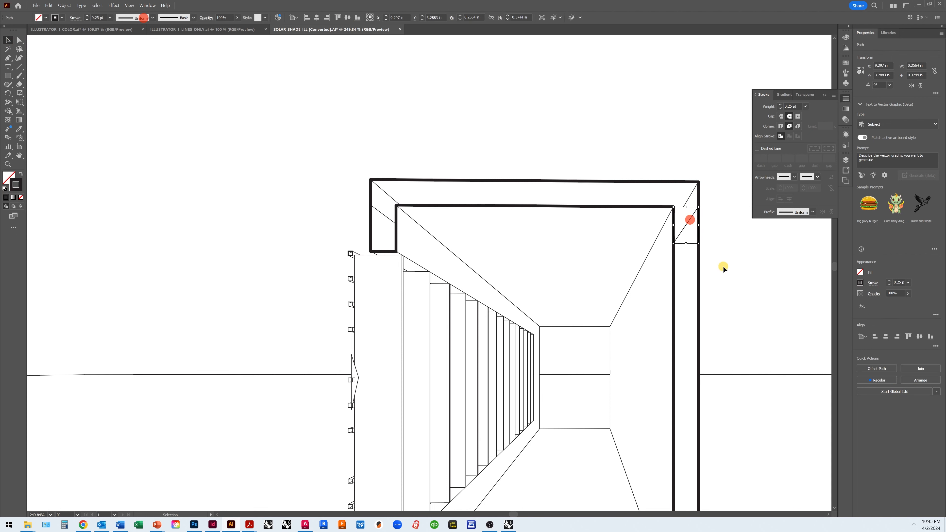
pyautogui.click(604, 265)
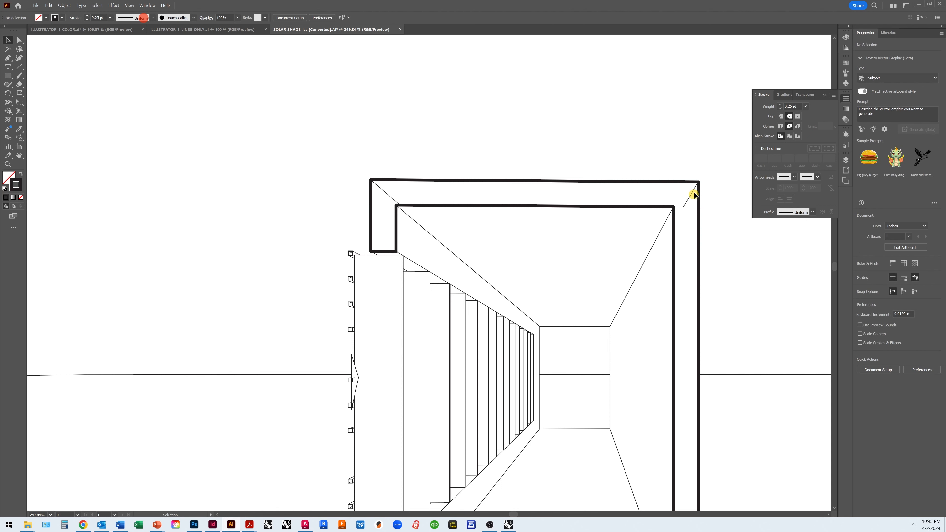
pyautogui.click(686, 199)
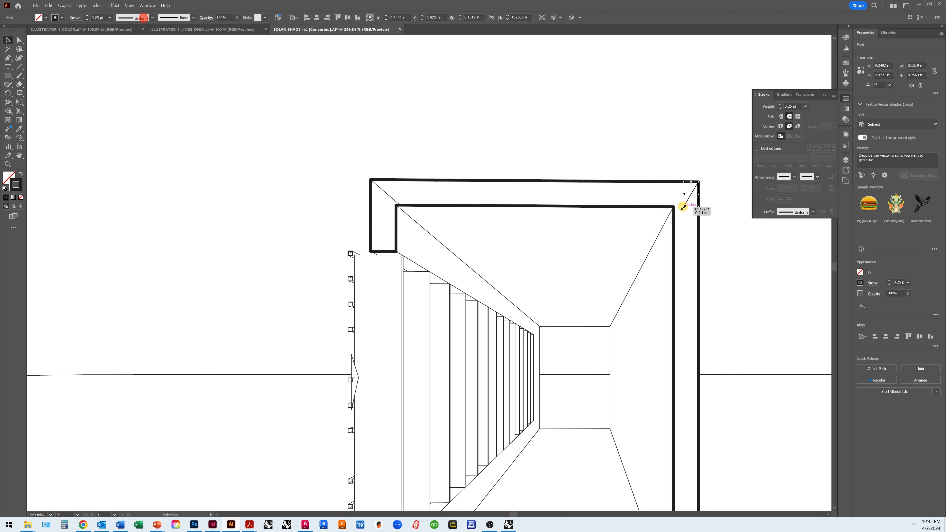
pyautogui.moveTo(683, 207); pyautogui.dragTo(674, 221)
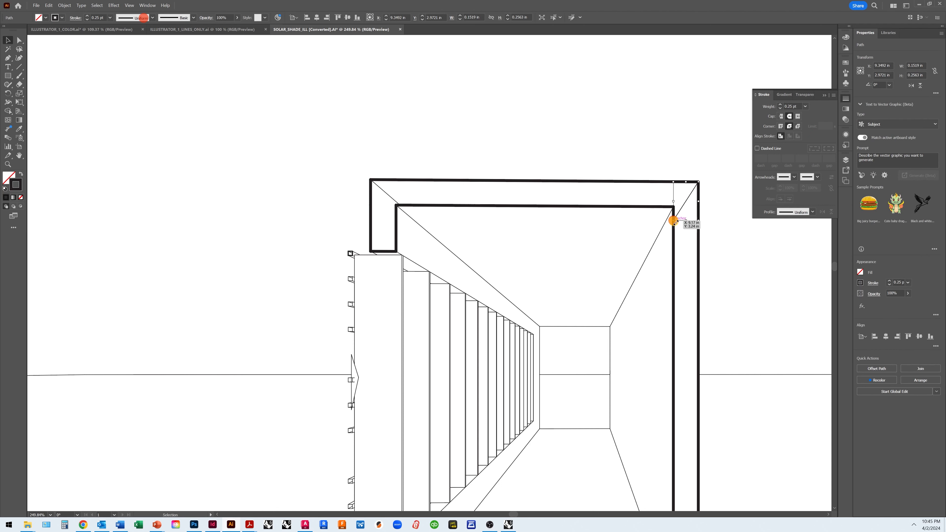
pyautogui.click(579, 139)
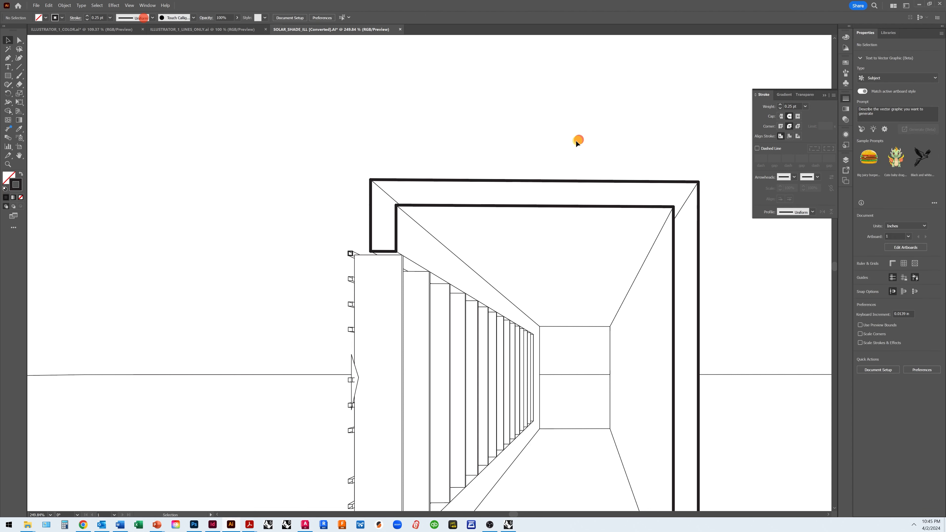
# Step: Set the two long ground lines running across the whole drawing to a 2 pt stroke
pyautogui.click(130, 5)
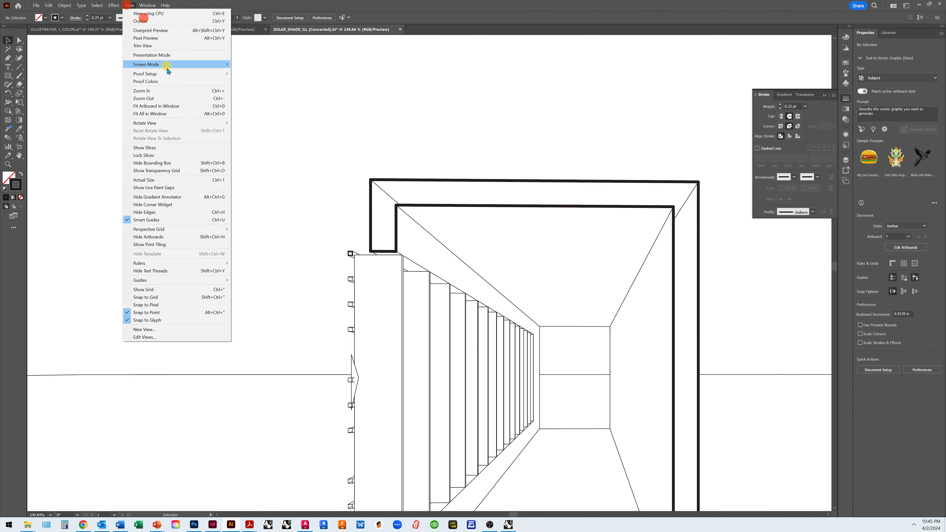
pyautogui.click(169, 107)
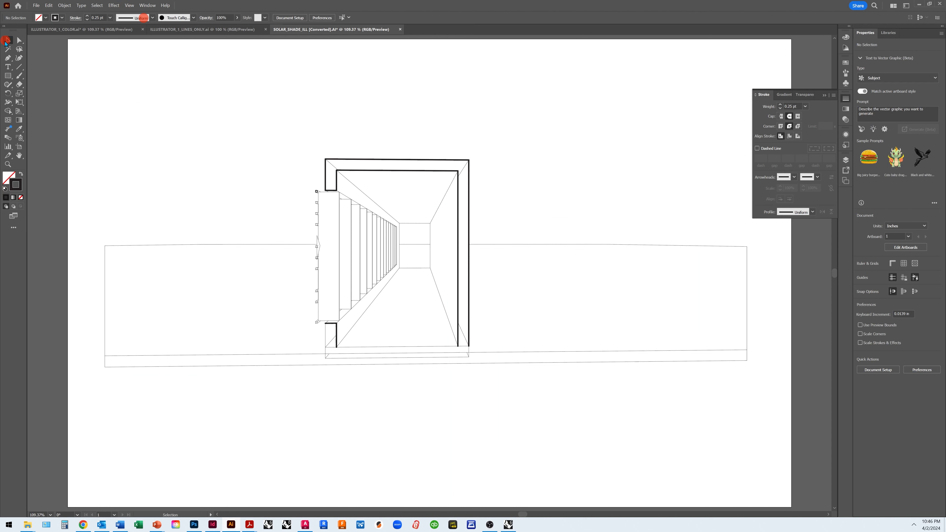
pyautogui.click(516, 352)
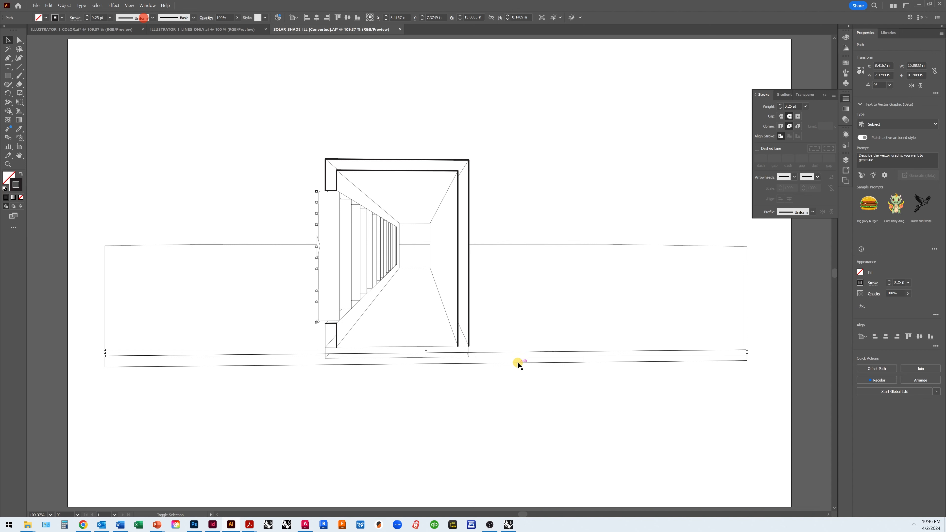
pyautogui.keyDown('shift'); pyautogui.click(517, 362); pyautogui.keyUp('shift')
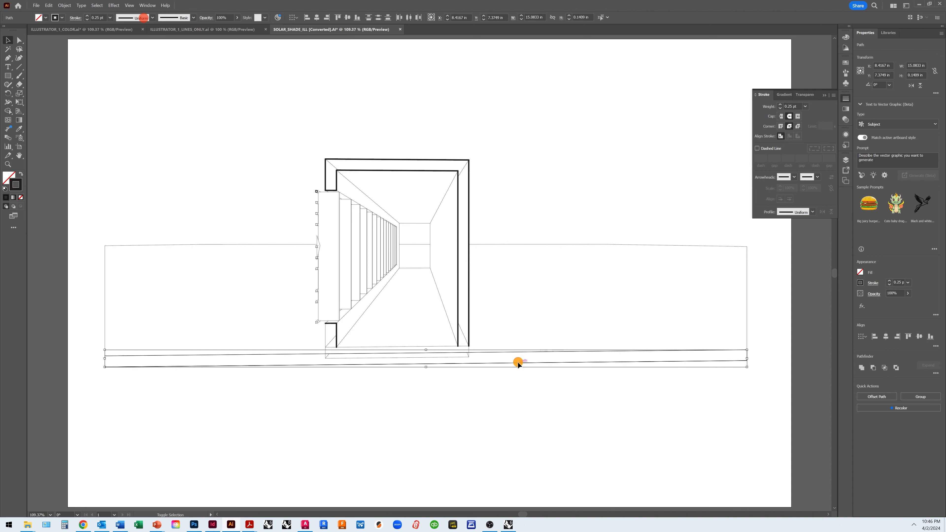
pyautogui.click(805, 106)
pyautogui.click(822, 147)
pyautogui.click(625, 180)
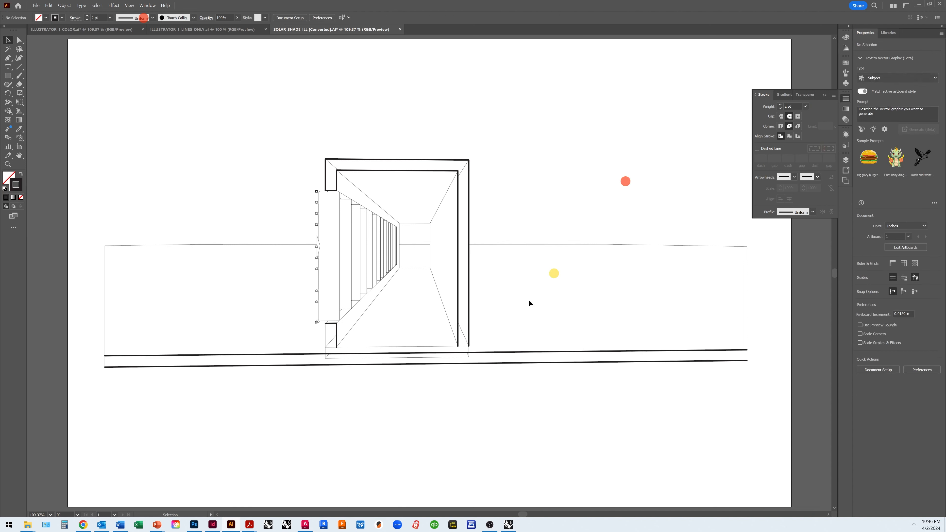
# Step: Set the interior floor line and the outer edge of the lower left wall piece to a 2 pt stroke
pyautogui.click(396, 348)
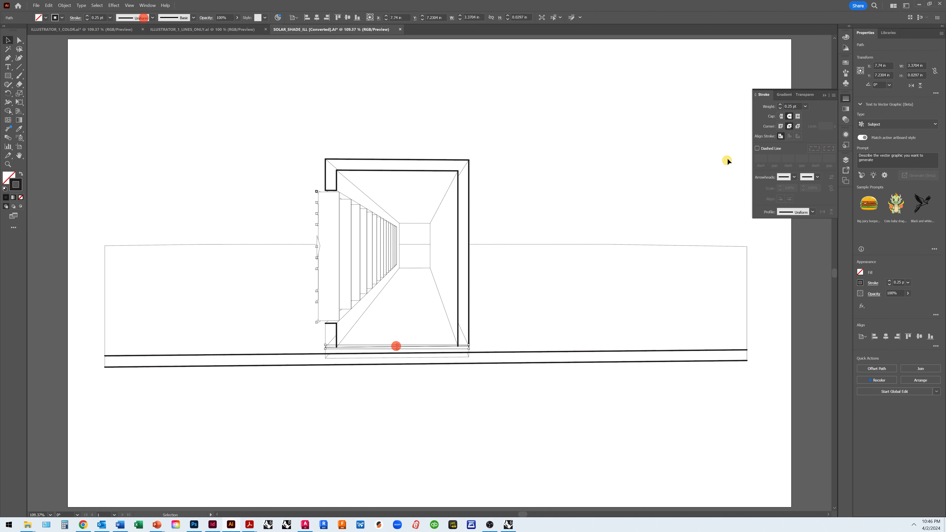
pyautogui.click(805, 107)
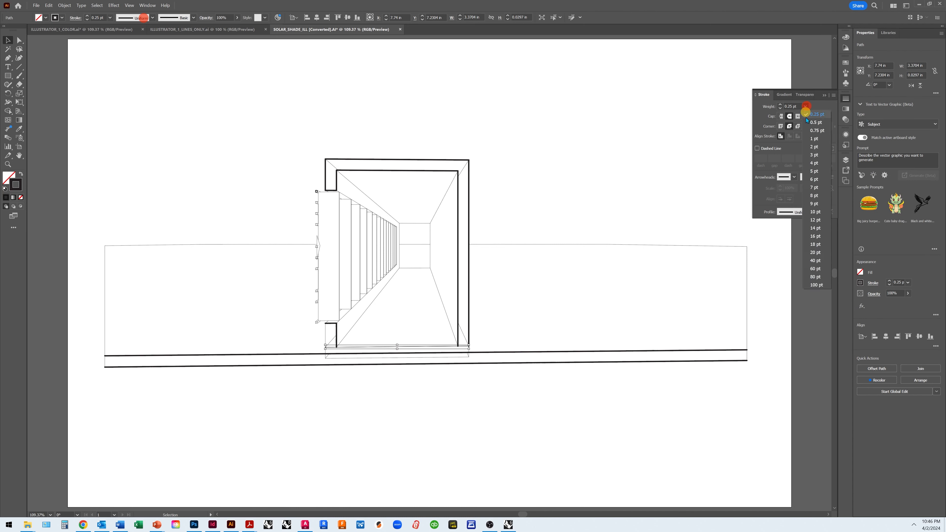
pyautogui.click(814, 146)
pyautogui.click(324, 332)
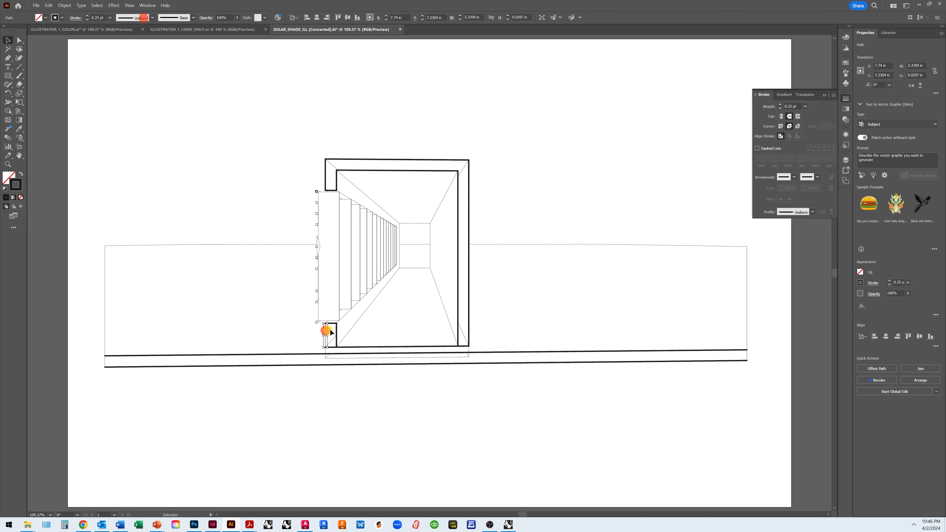
pyautogui.click(806, 106)
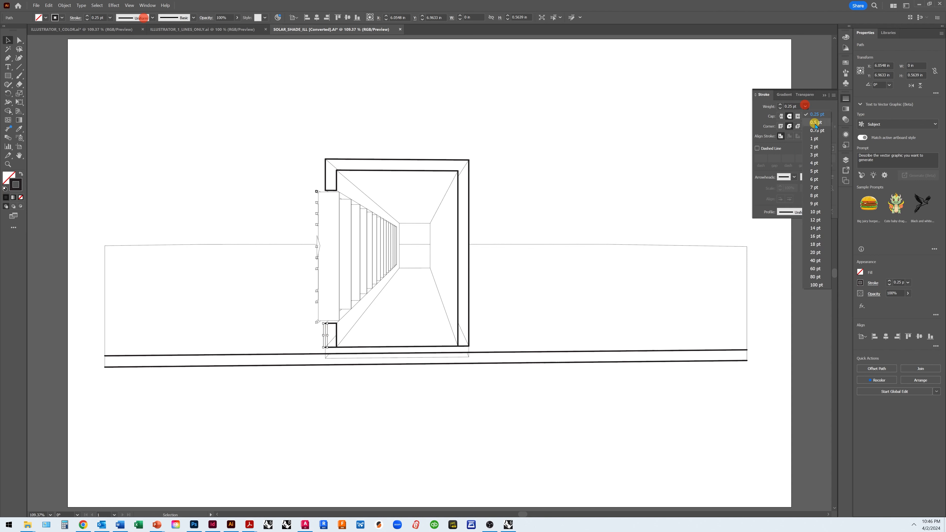
pyautogui.click(815, 147)
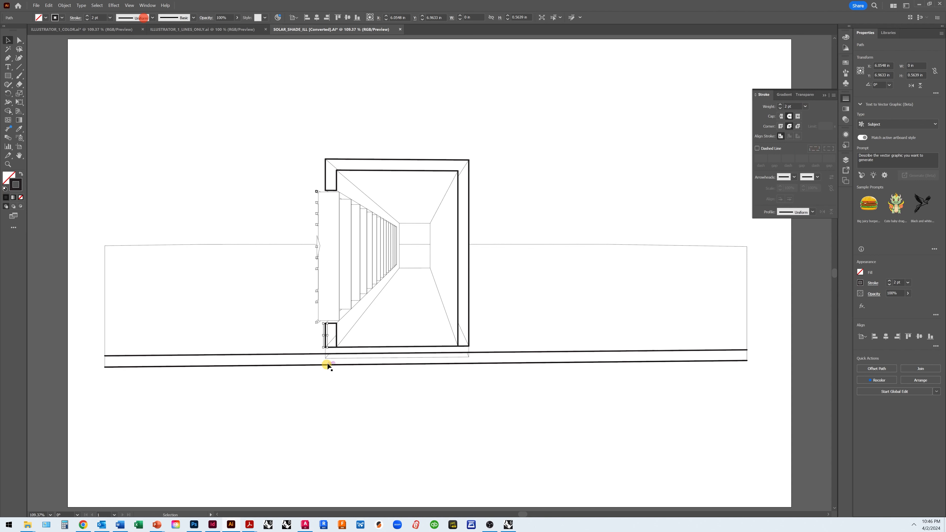
# Step: Set the floor slab's left, bottom and right outer edges to a 2 pt stroke
pyautogui.scroll(1, 328, 365)
pyautogui.click(8, 164)
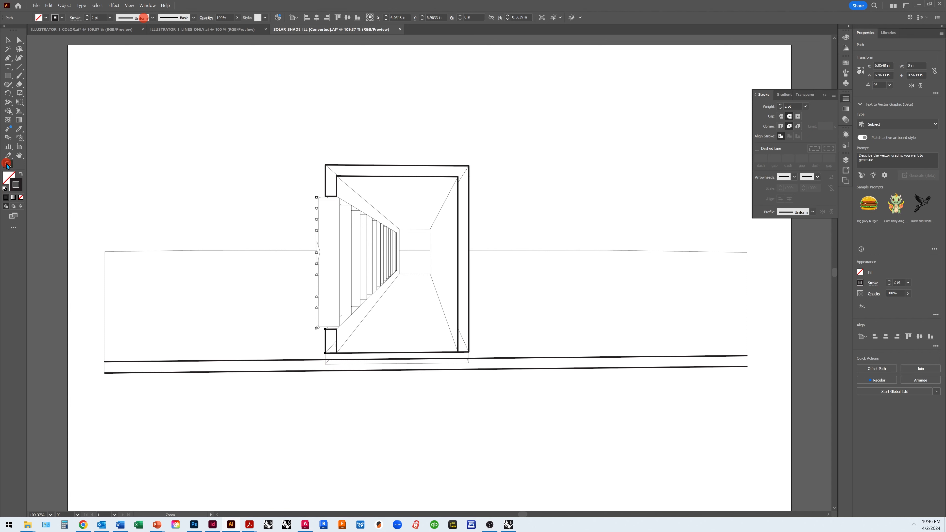
pyautogui.moveTo(287, 322); pyautogui.dragTo(351, 344)
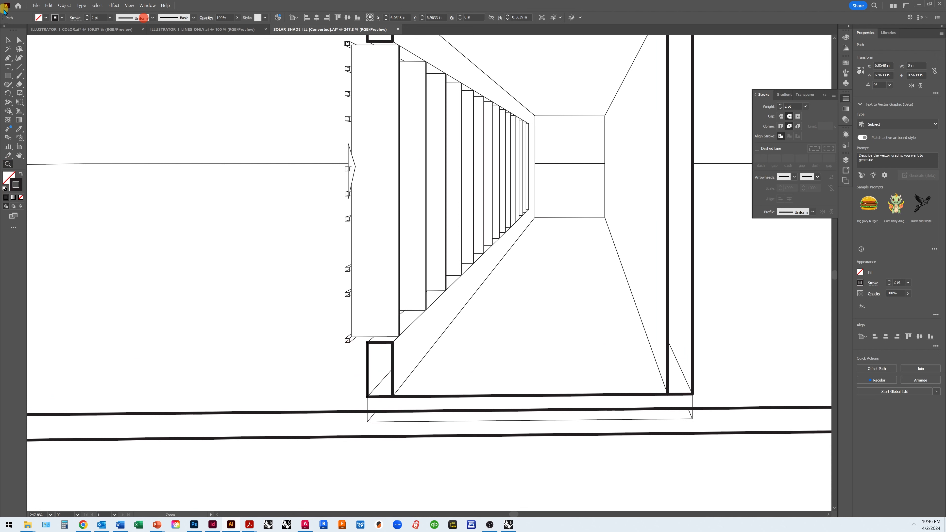
pyautogui.click(7, 41)
pyautogui.click(456, 411)
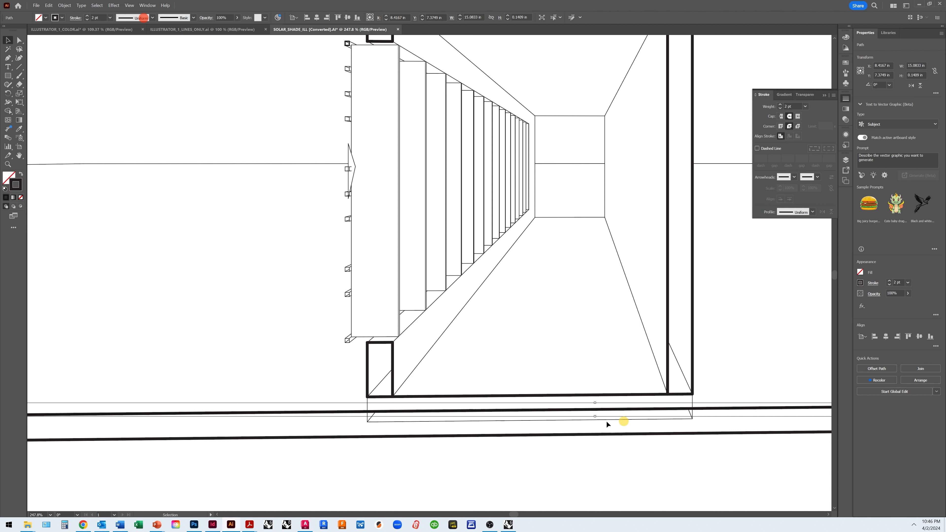
pyautogui.click(6, 40)
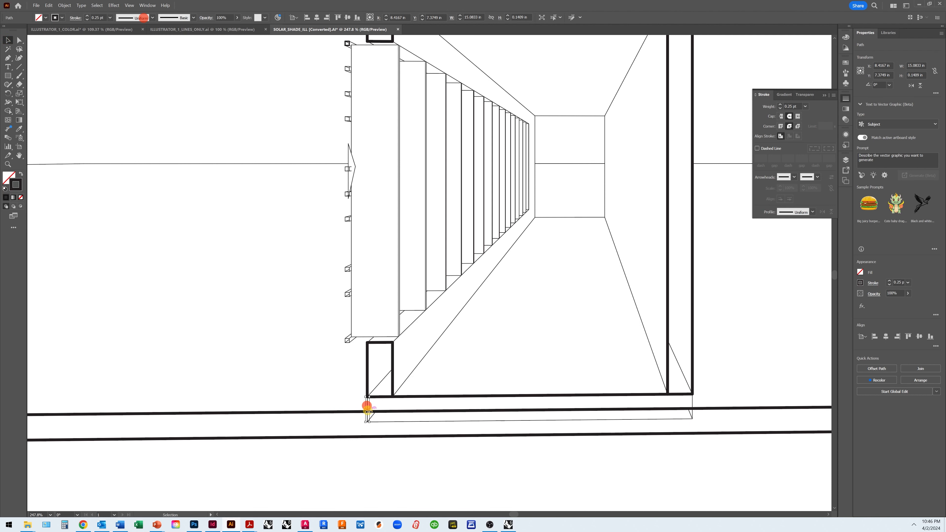
pyautogui.keyDown('shift'); pyautogui.click(377, 421); pyautogui.keyUp('shift')
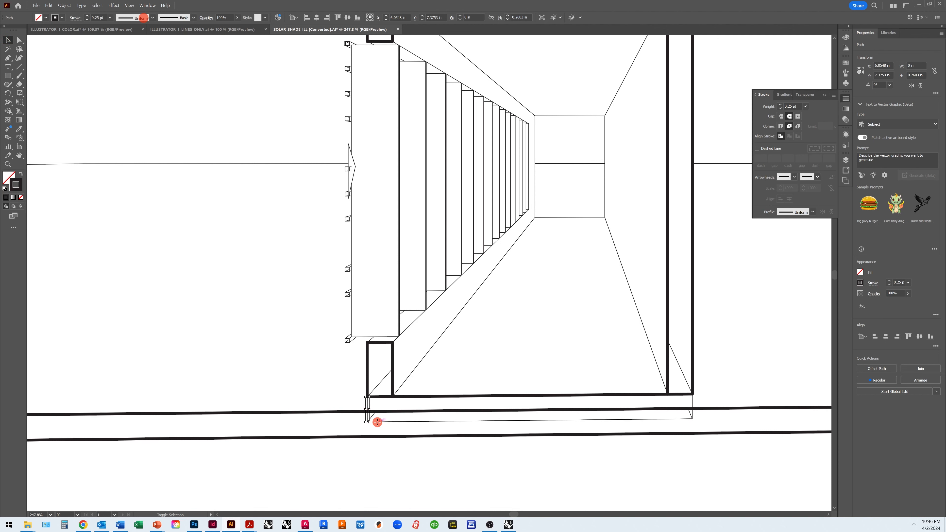
pyautogui.keyDown('shift'); pyautogui.click(692, 401); pyautogui.keyUp('shift')
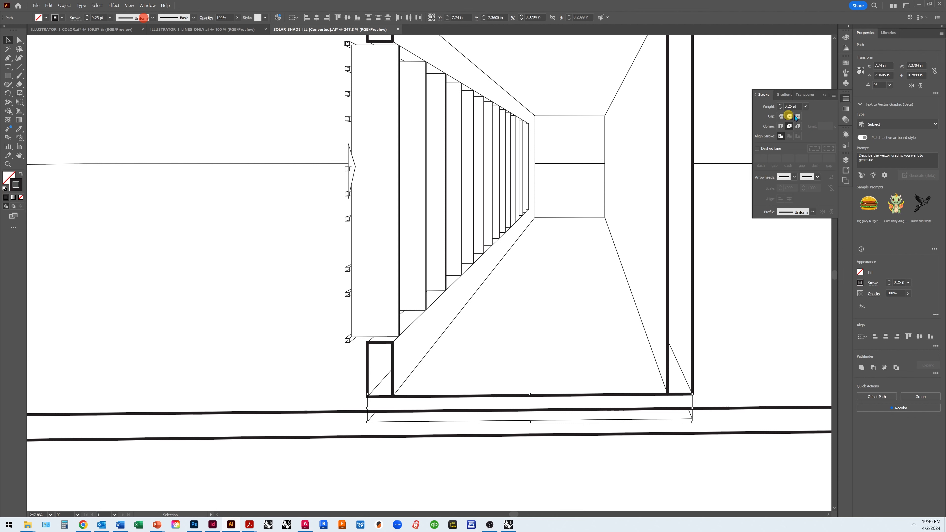
pyautogui.click(805, 106)
pyautogui.click(814, 146)
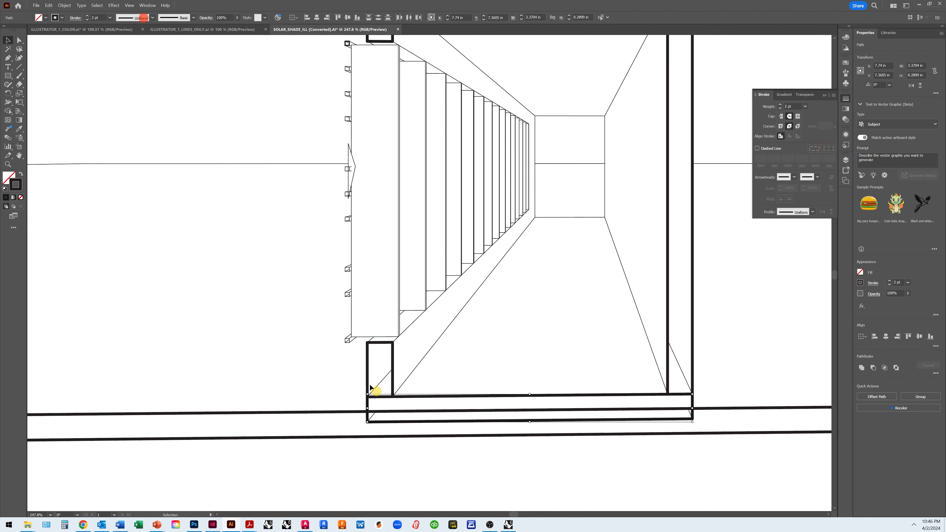
# Step: Shorten both ends of the interior floor line so it stops at the inner corners of the two walls
pyautogui.click(20, 40)
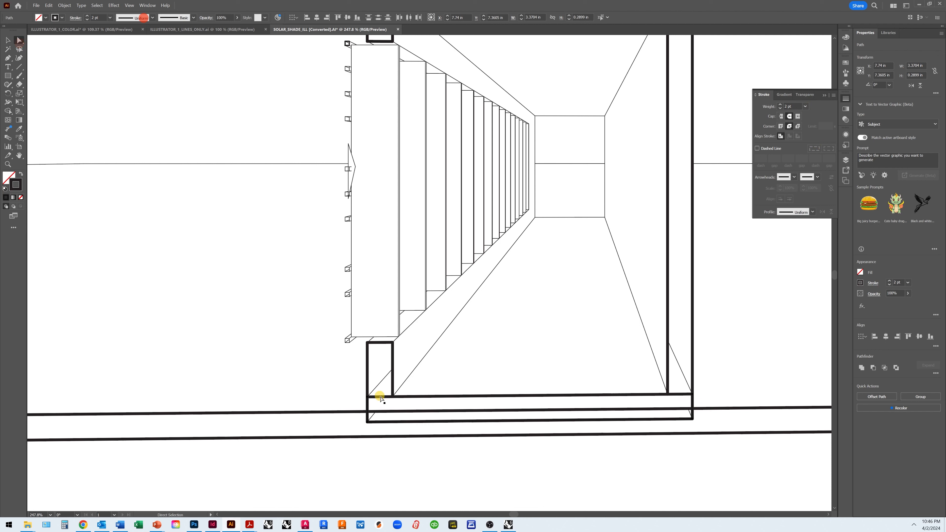
pyautogui.moveTo(375, 398); pyautogui.dragTo(391, 397)
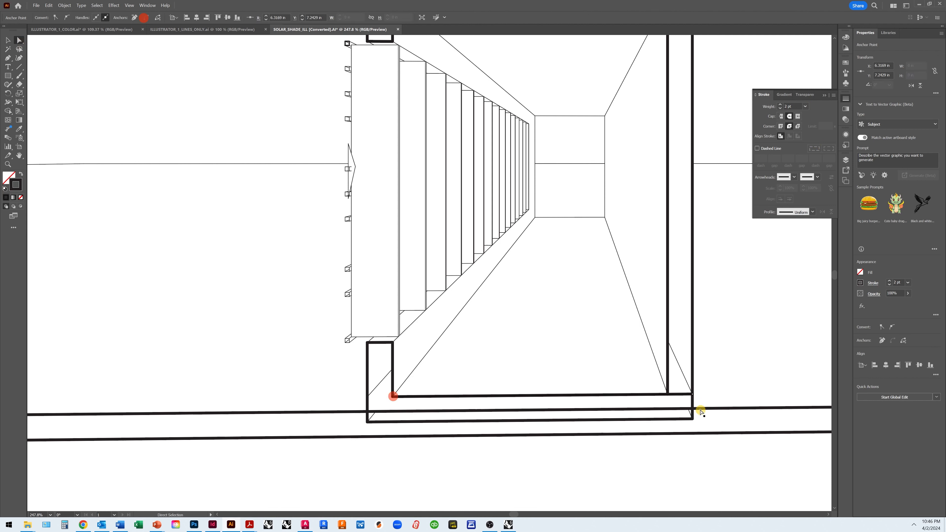
pyautogui.moveTo(692, 394); pyautogui.dragTo(668, 394)
pyautogui.click(645, 411)
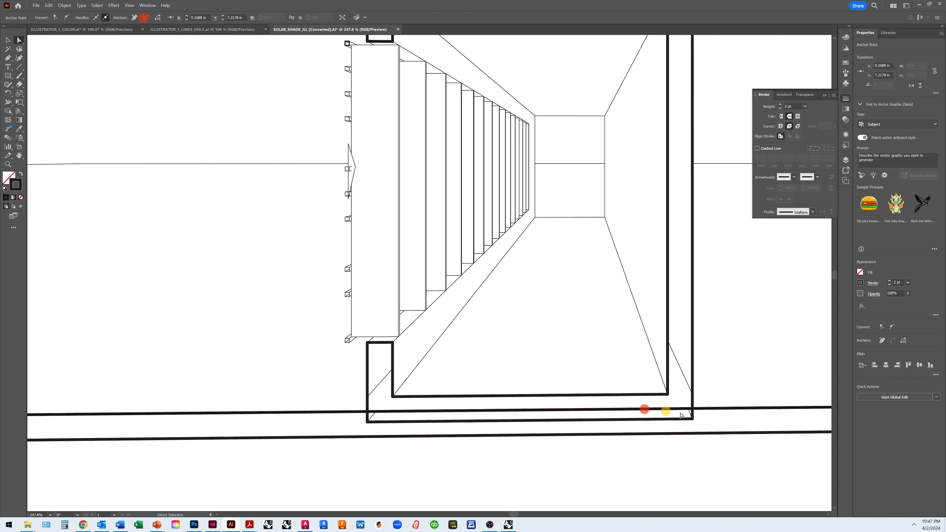
# Step: Isolate the upper ground line and add anchor points just outside the left wall and near the floor slab's right end
pyautogui.click(8, 58)
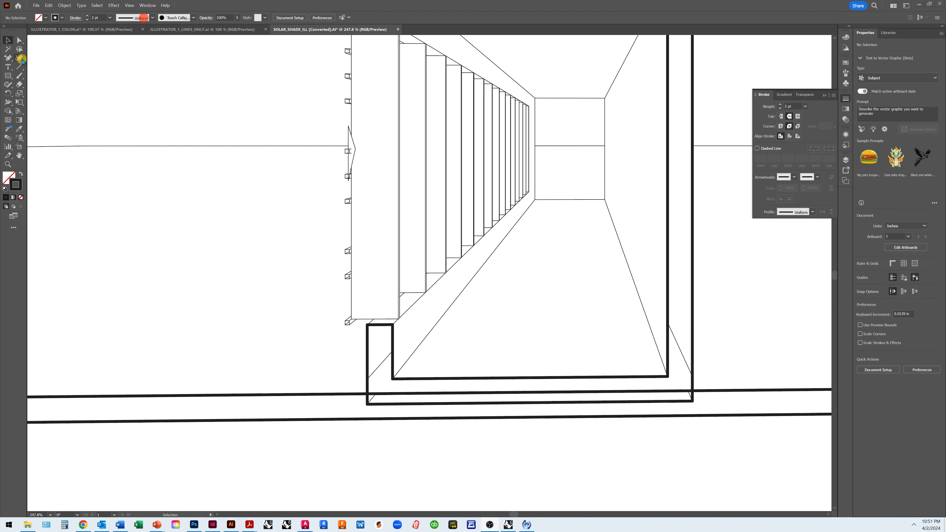
pyautogui.doubleClick(299, 396)
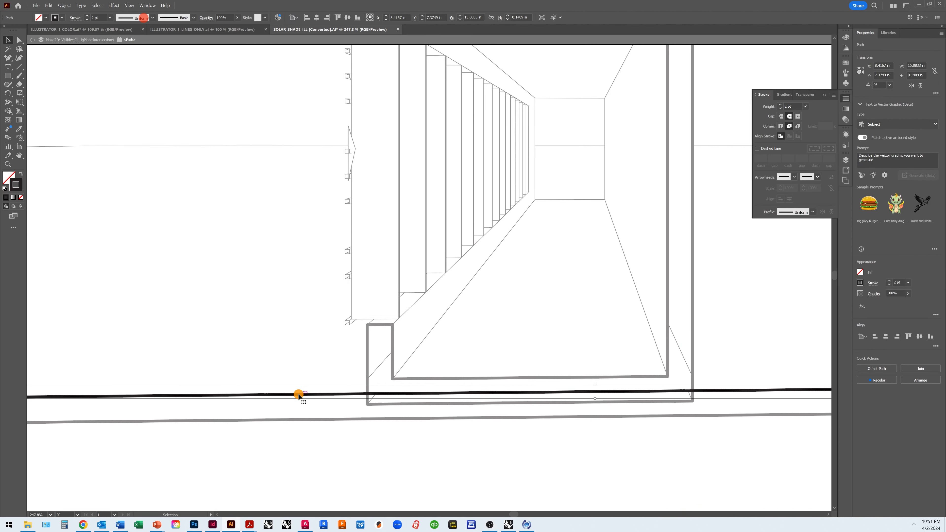
pyautogui.click(7, 59)
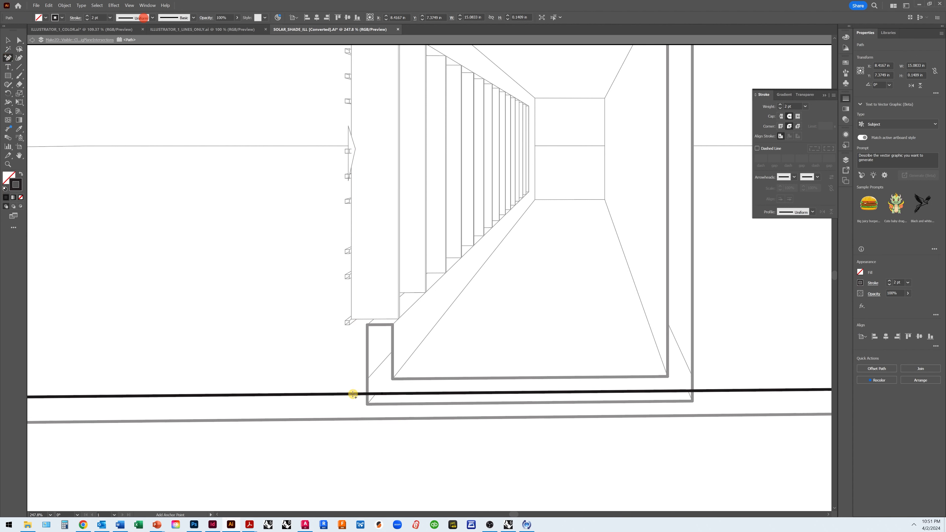
pyautogui.click(339, 393)
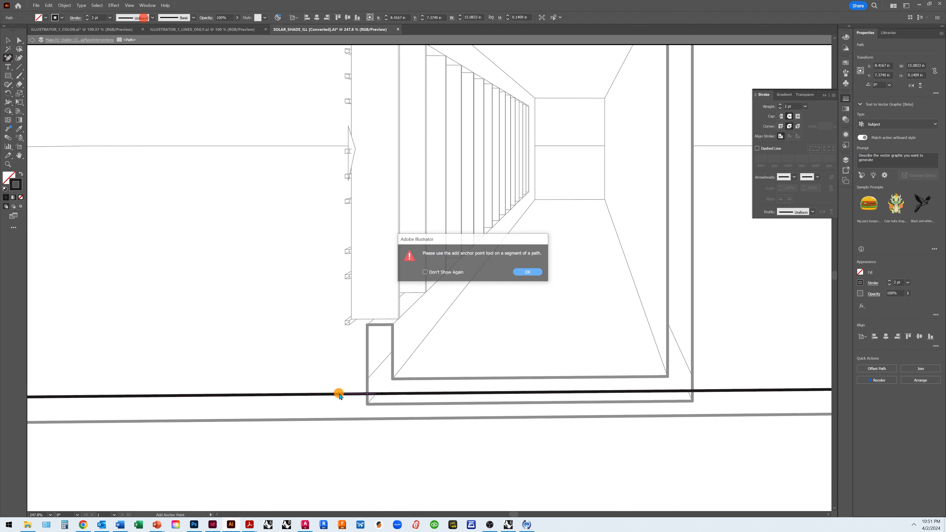
pyautogui.click(526, 271)
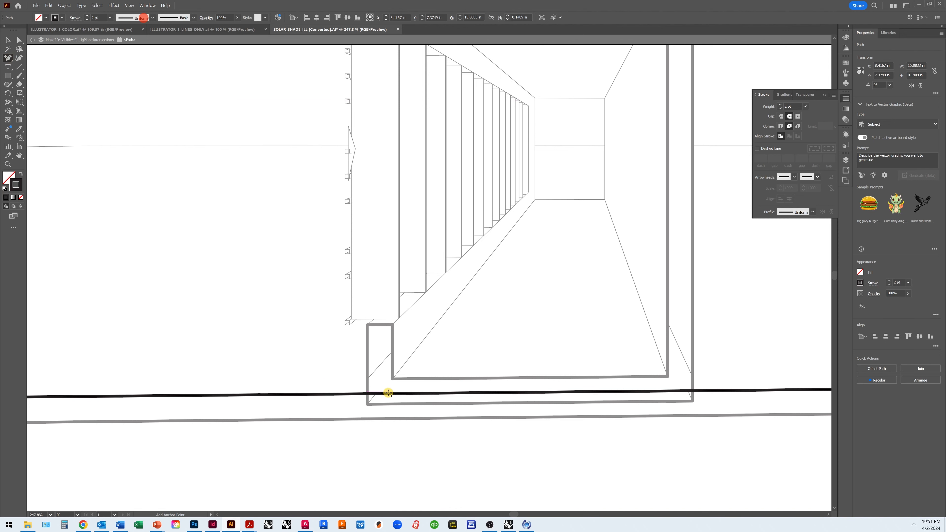
pyautogui.click(342, 394)
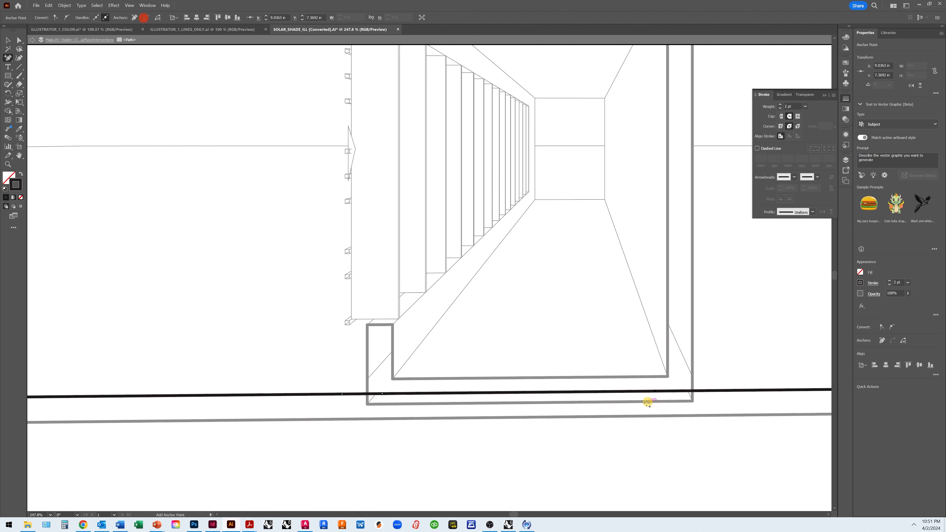
# Step: Cut the upper ground line at the two added anchor points and delete the segment crossing the floor slab
pyautogui.click(19, 41)
pyautogui.click(343, 396)
pyautogui.click(158, 19)
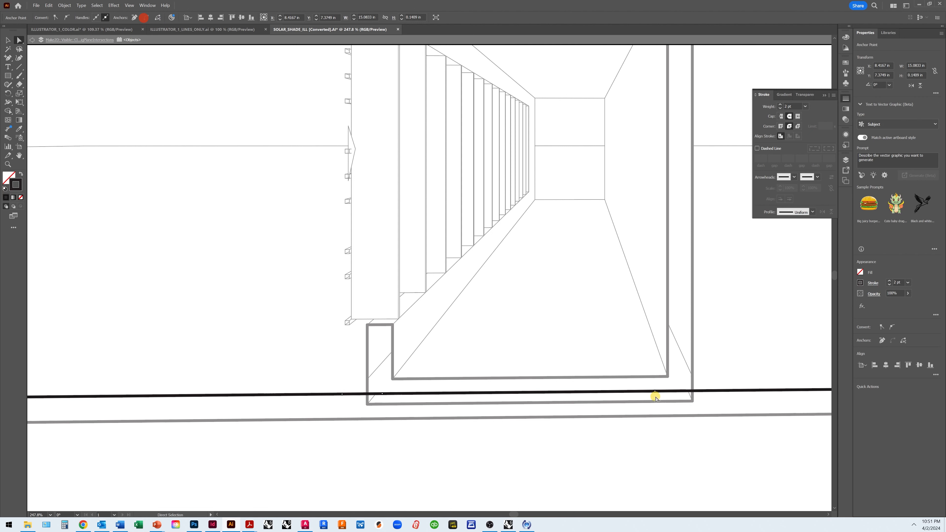
pyautogui.click(656, 391)
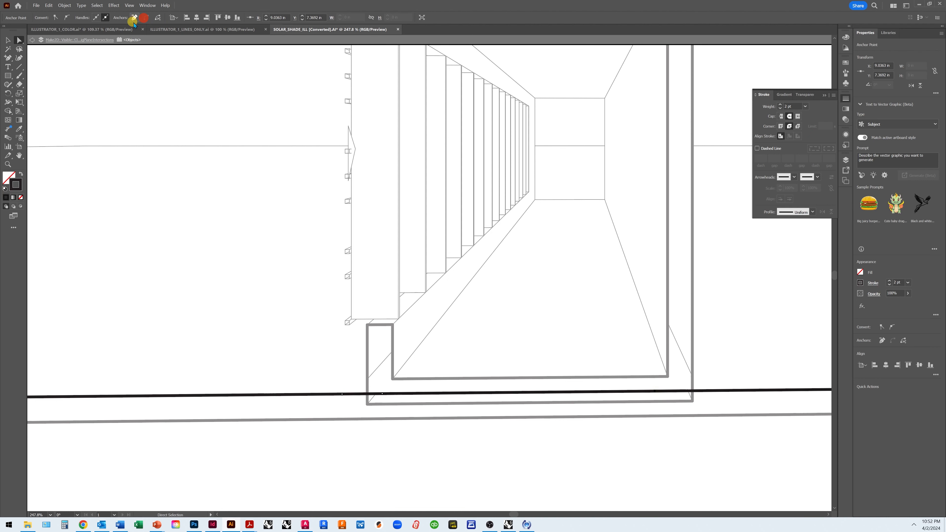
pyautogui.click(158, 18)
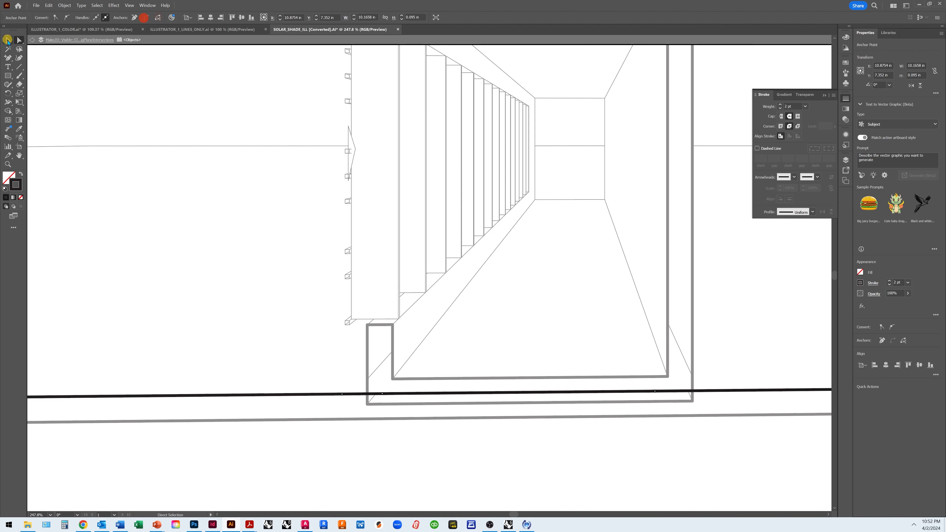
pyautogui.click(7, 40)
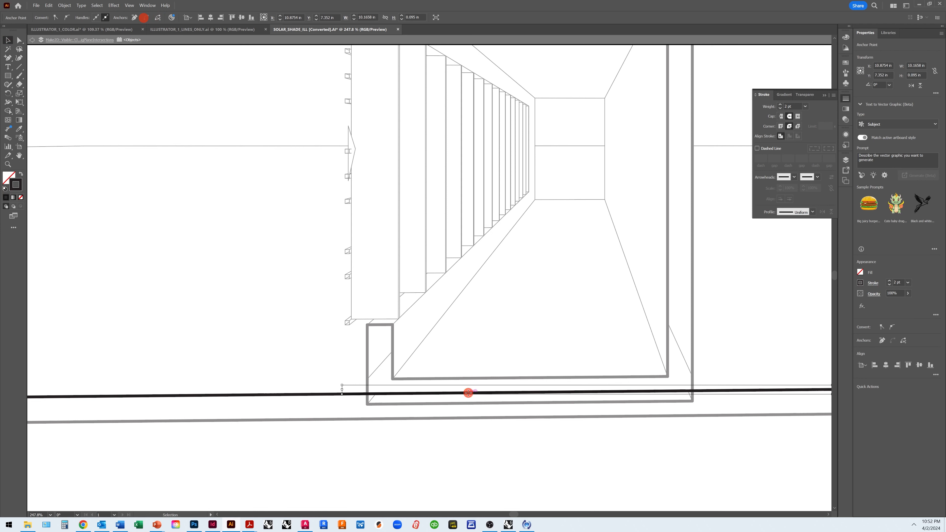
pyautogui.moveTo(468, 392); pyautogui.dragTo(466, 358)
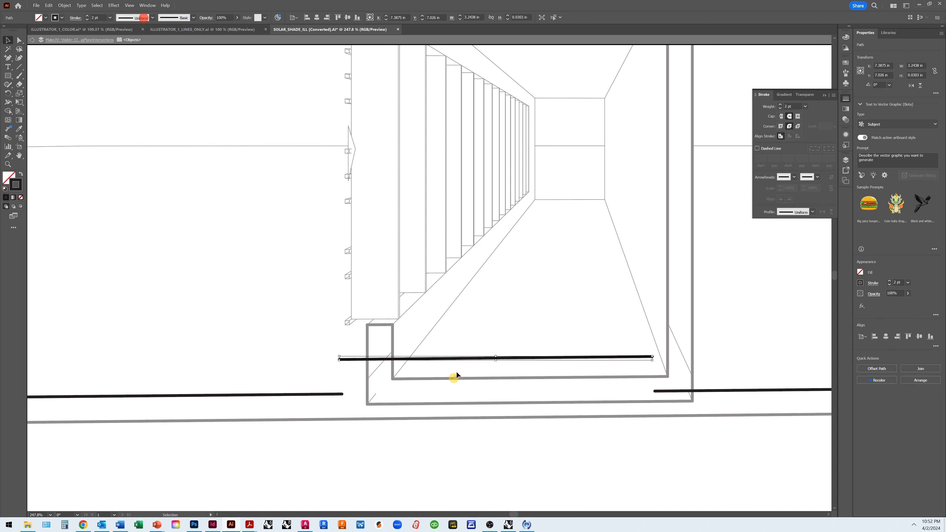
pyautogui.press('Delete')
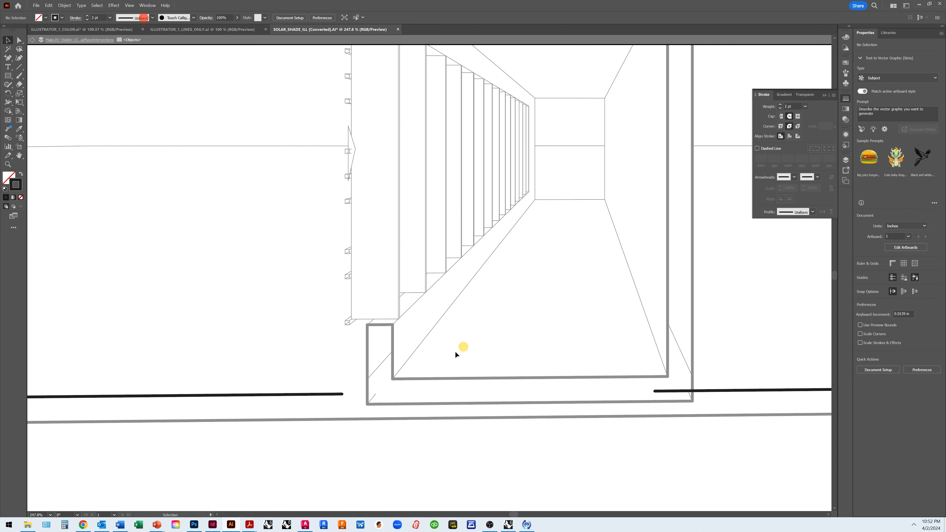
# Step: Move the cut ends of both ground line pieces to the outer edges of the left and right walls, then leave isolation mode
pyautogui.click(338, 395)
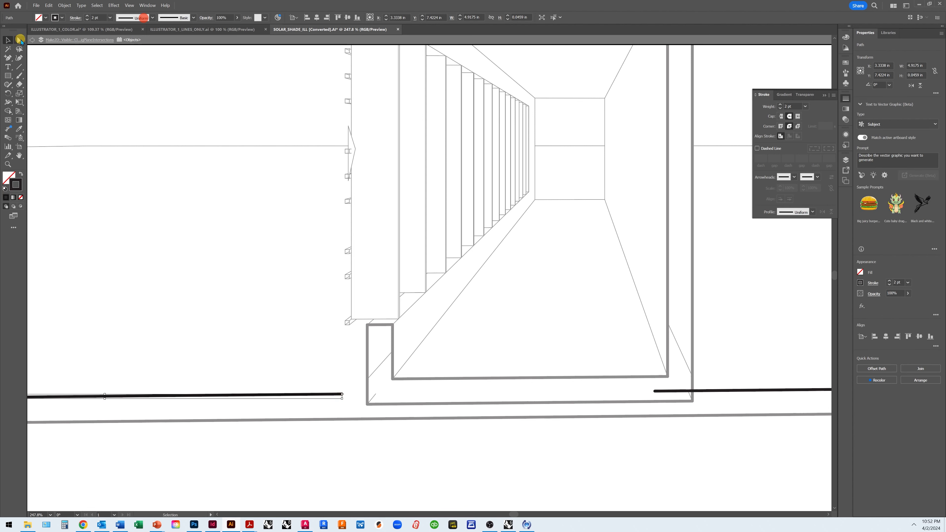
pyautogui.click(19, 40)
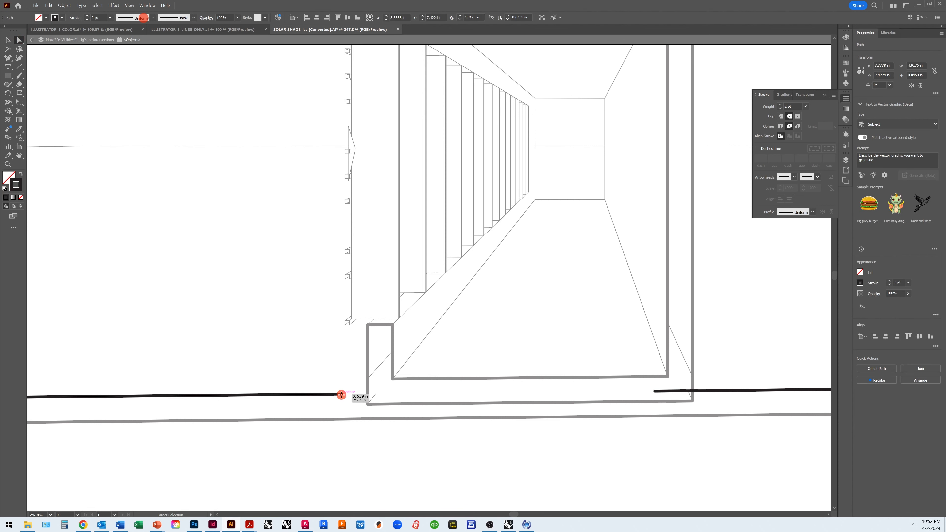
pyautogui.moveTo(342, 395); pyautogui.dragTo(368, 394)
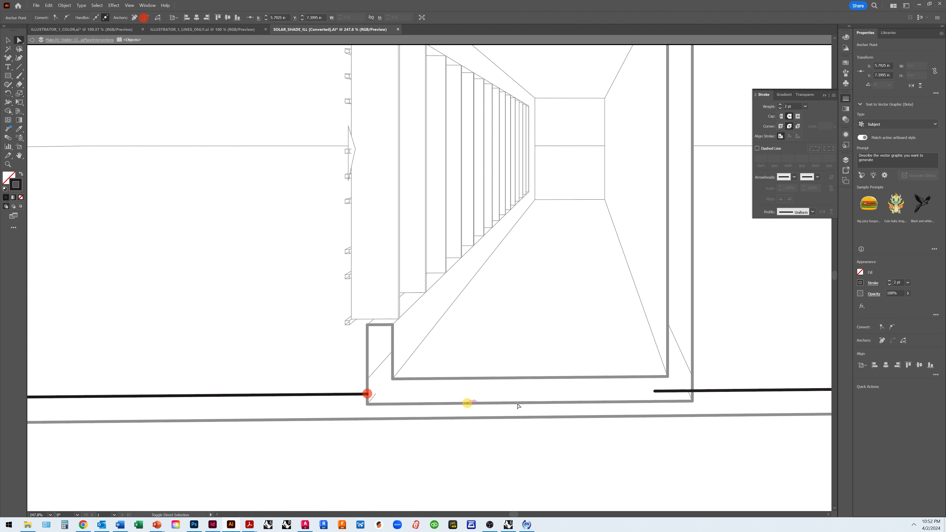
pyautogui.click(757, 389)
pyautogui.keyDown('shift'); pyautogui.click(757, 389); pyautogui.keyUp('shift')
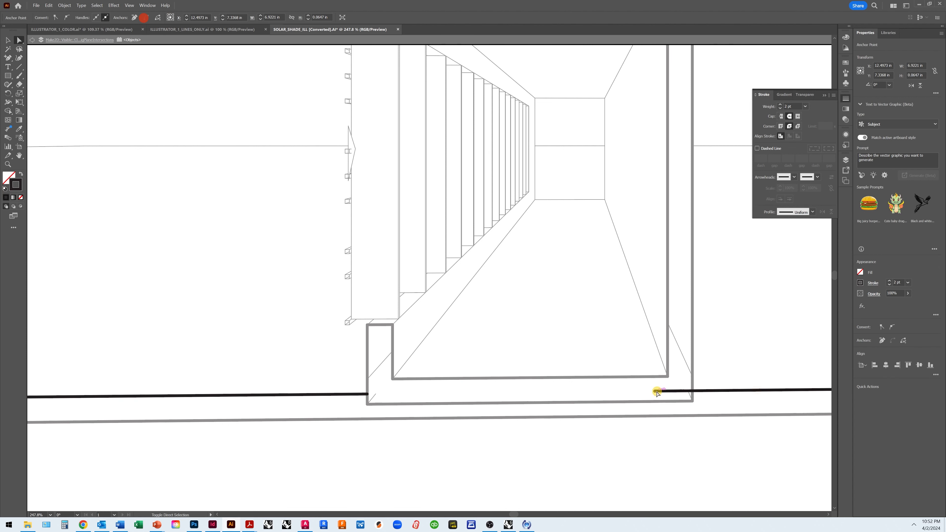
pyautogui.keyDown('shift'); pyautogui.click(655, 391); pyautogui.keyUp('shift')
pyautogui.moveTo(655, 391); pyautogui.dragTo(692, 391)
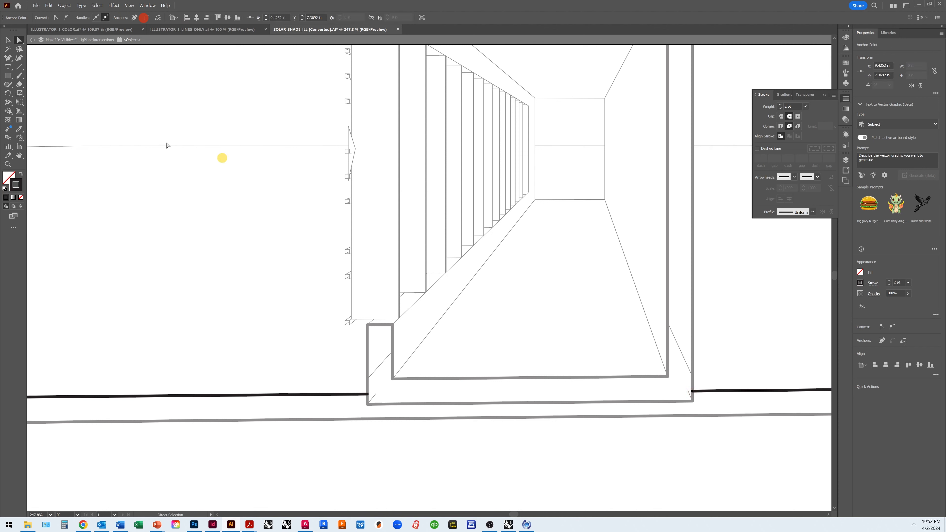
pyautogui.click(8, 40)
pyautogui.click(168, 90)
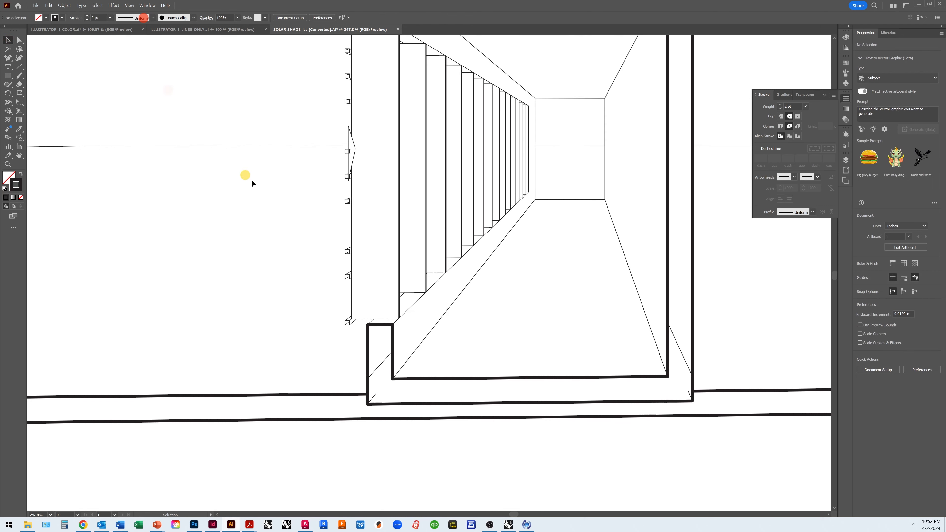
# Step: Extend the two short corner diagonals in the slab, the left one to the inner floor corner and the right one to the right wall's inner edge
pyautogui.scroll(-1, 567, 323)
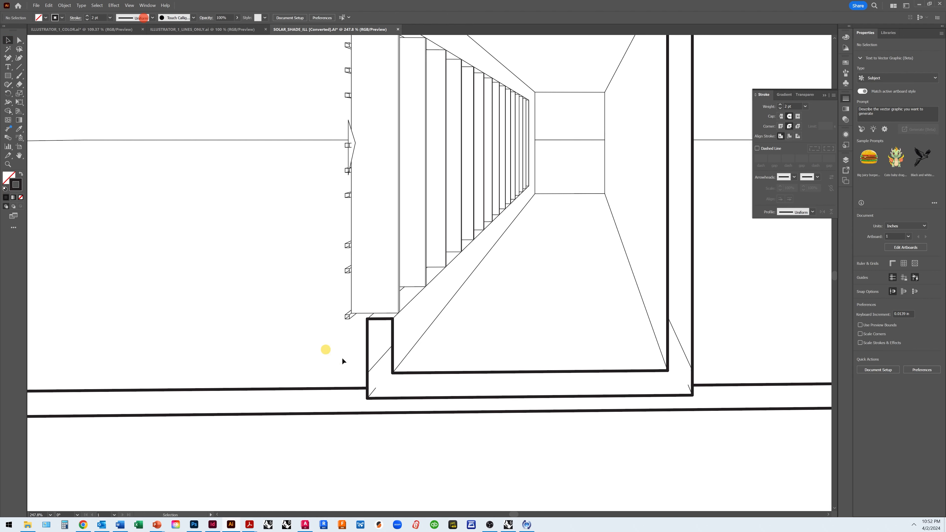
pyautogui.click(19, 40)
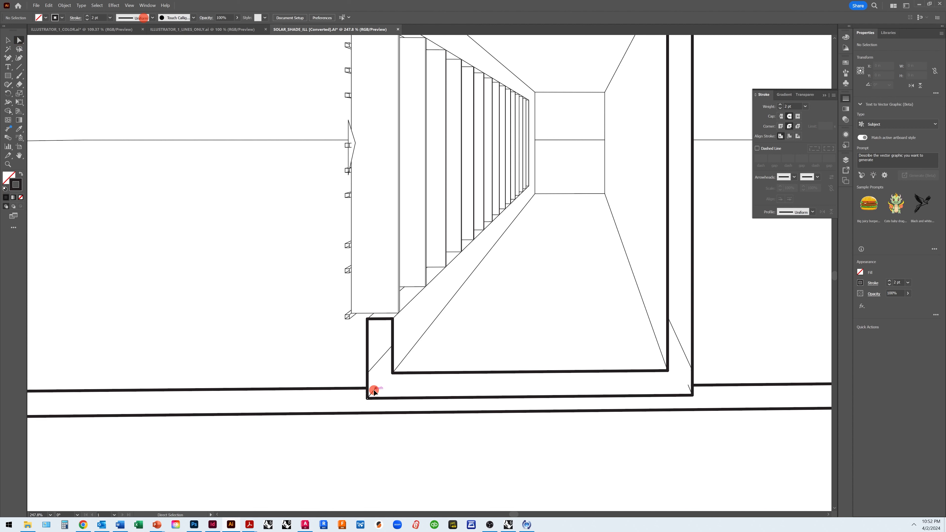
pyautogui.moveTo(374, 391); pyautogui.dragTo(392, 370)
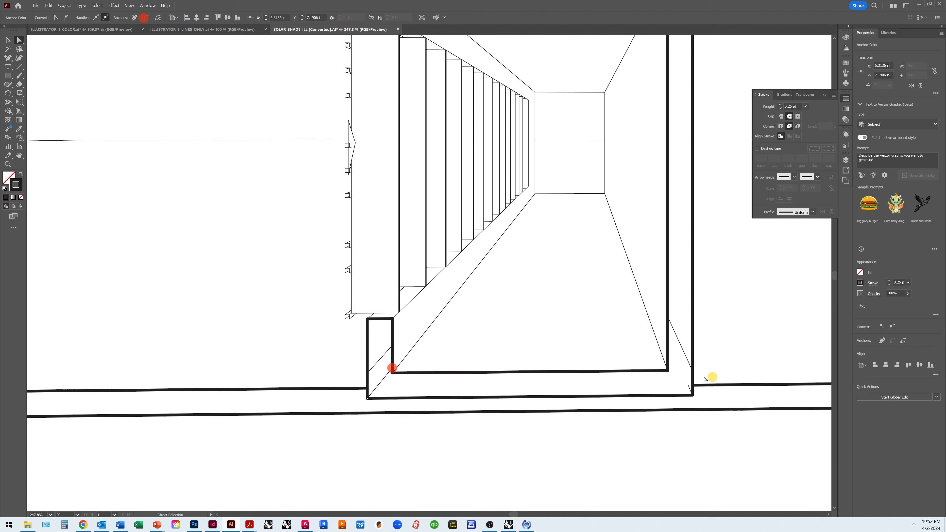
pyautogui.click(689, 387)
pyautogui.moveTo(687, 385); pyautogui.dragTo(668, 337)
# Step: Delete the leftover diagonal lines above the extended corner diagonals in the lower left and right walls
pyautogui.click(8, 40)
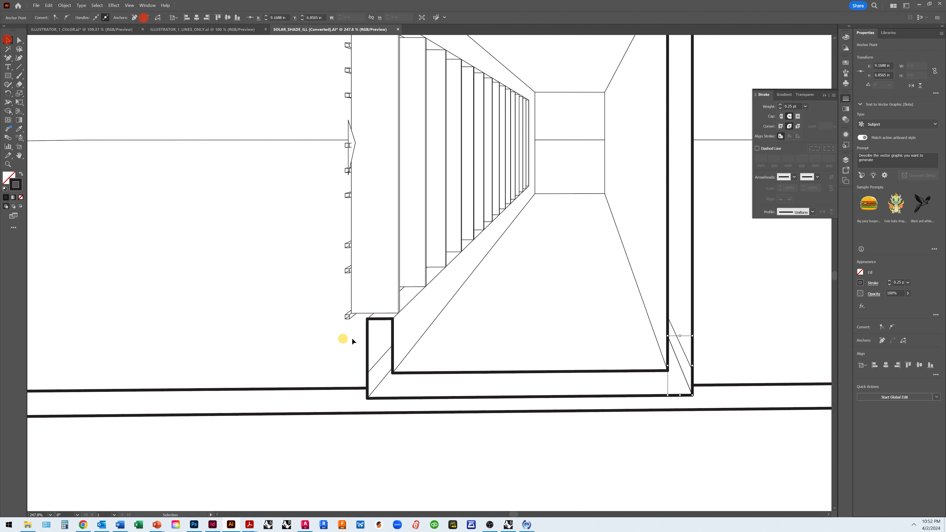
pyautogui.click(380, 359)
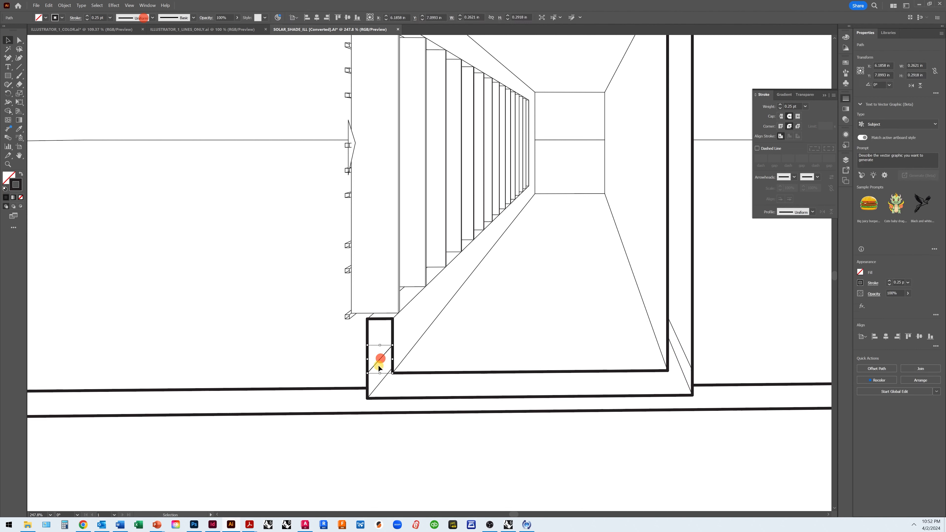
pyautogui.click(476, 367)
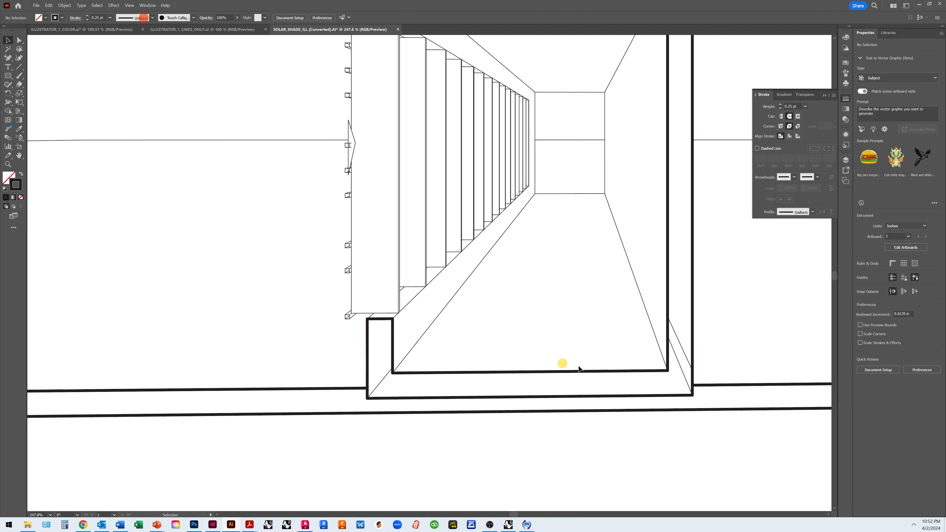
pyautogui.click(684, 352)
pyautogui.click(708, 370)
# Step: Review the linework across the whole artboard and examine the small square members along the solar shade's outer edge
pyautogui.scroll(-1, 499, 324)
pyautogui.scroll(1, 454, 275)
pyautogui.click(128, 5)
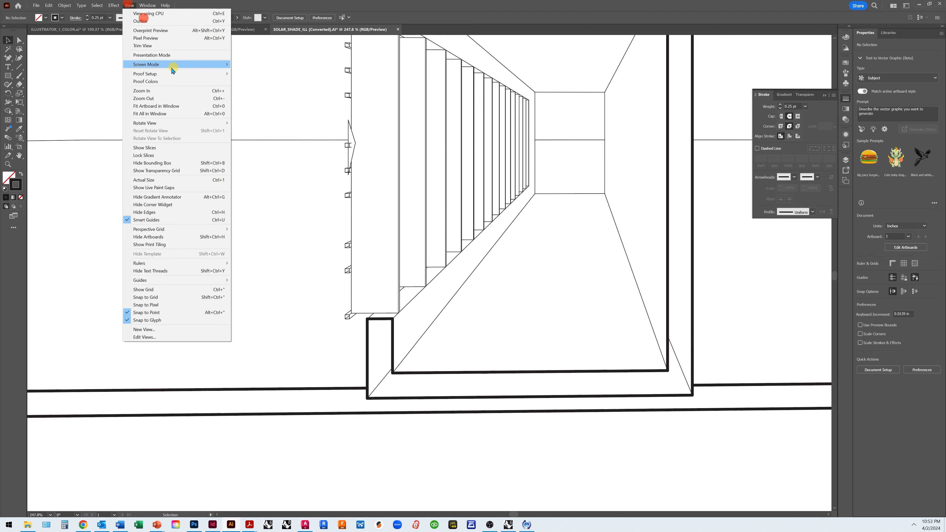
pyautogui.click(169, 97)
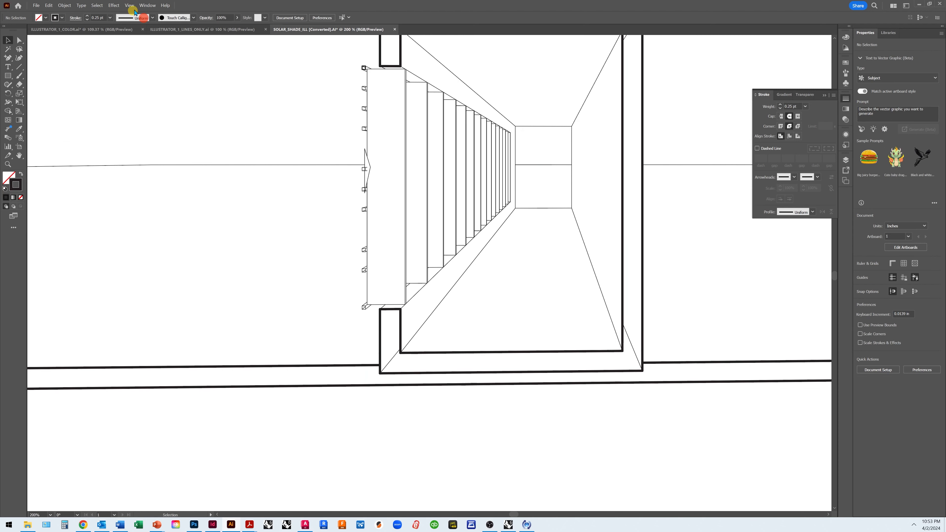
pyautogui.click(128, 5)
pyautogui.click(192, 106)
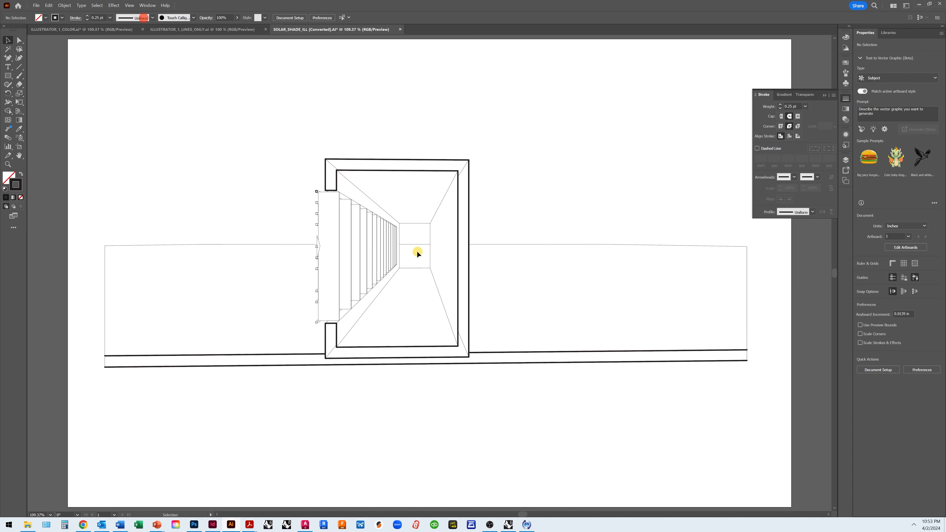
pyautogui.click(7, 165)
pyautogui.moveTo(270, 192); pyautogui.dragTo(433, 365)
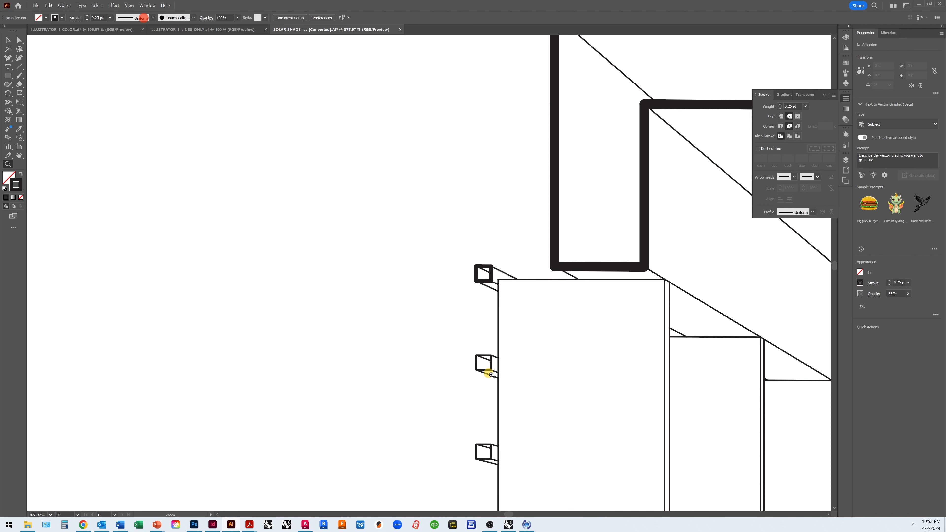
pyautogui.scroll(-2, 359, 260)
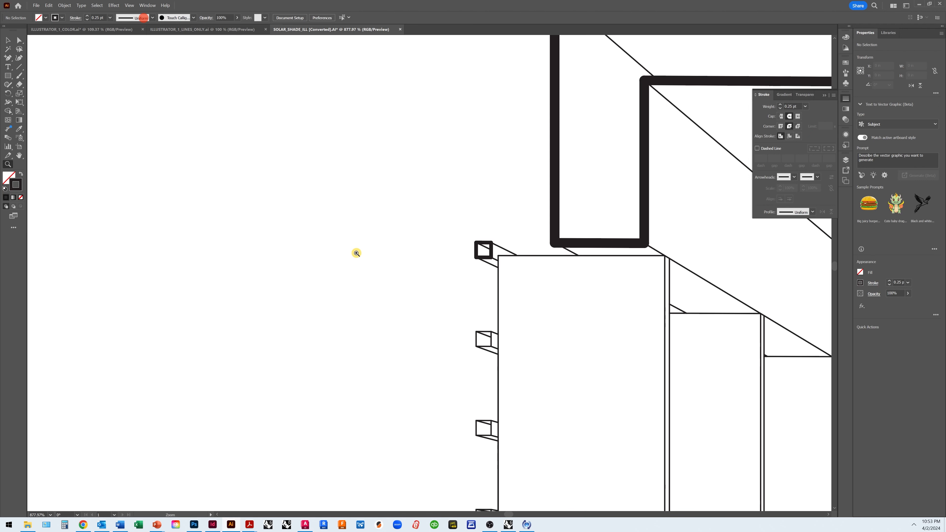